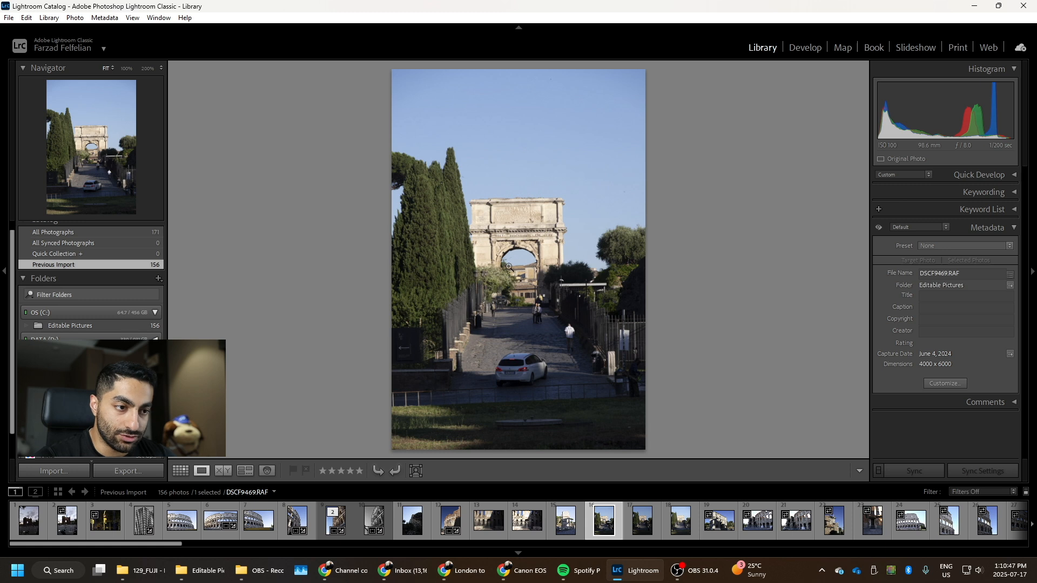
pyautogui.click(520, 217)
pyautogui.moveTo(543, 272); pyautogui.dragTo(463, 328)
pyautogui.click(407, 228)
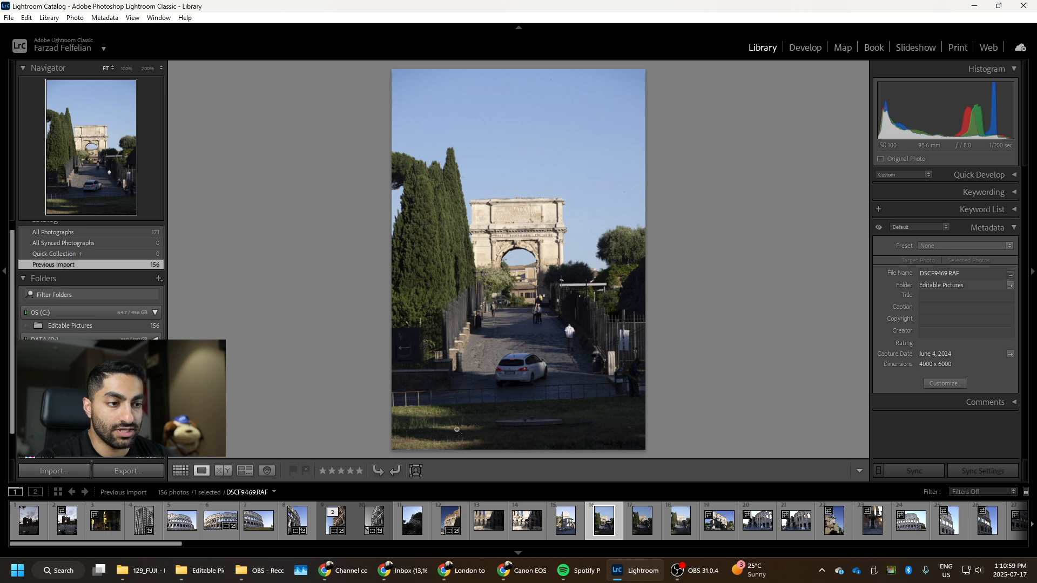
# - Crop DSCF9469.RAF in the Develop module more tightly around the arch, trimming the sides, the sky and the foreground with the car
pyautogui.click(803, 49)
pyautogui.click(915, 182)
pyautogui.moveTo(394, 447); pyautogui.dragTo(414, 403)
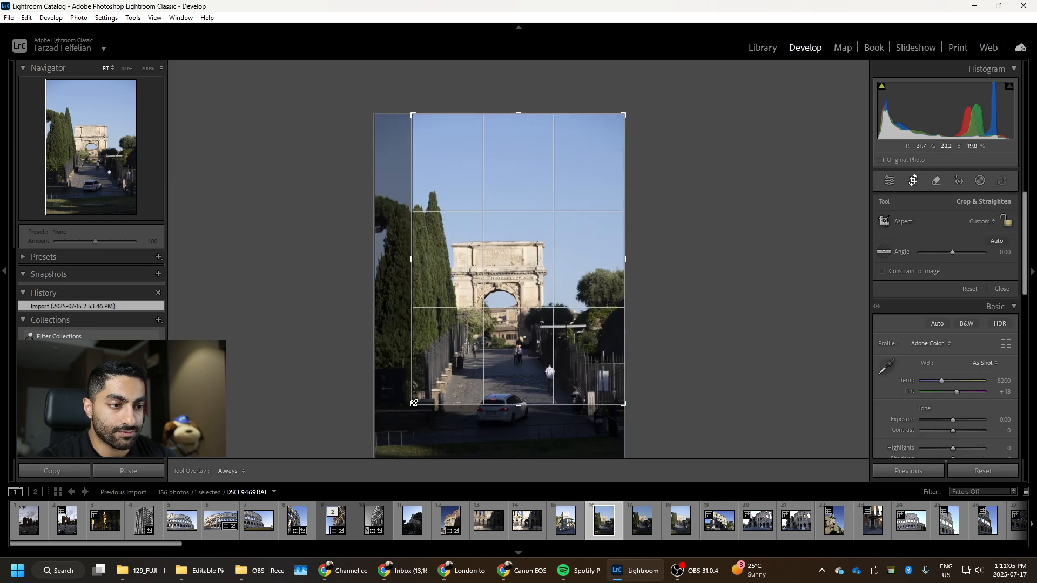
pyautogui.moveTo(555, 297); pyautogui.dragTo(586, 298)
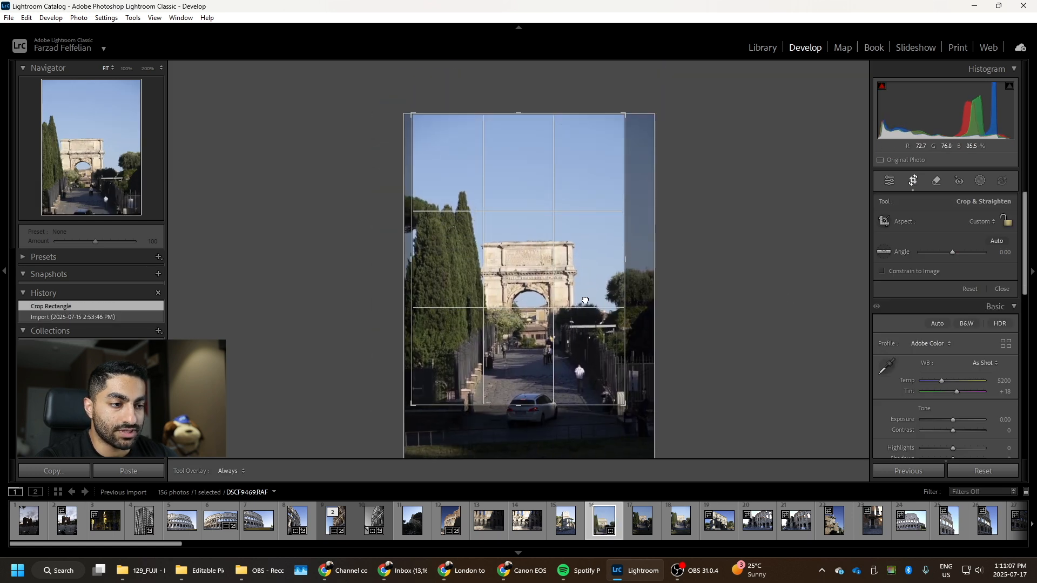
pyautogui.moveTo(562, 404); pyautogui.dragTo(562, 340)
pyautogui.moveTo(558, 279); pyautogui.dragTo(550, 231)
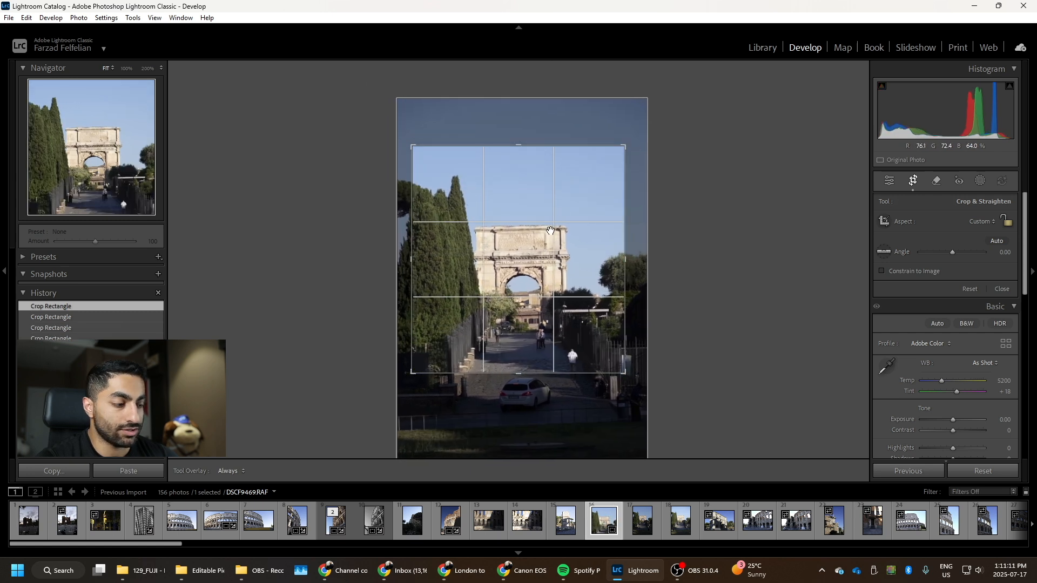
pyautogui.press('Return')
pyautogui.click(552, 241)
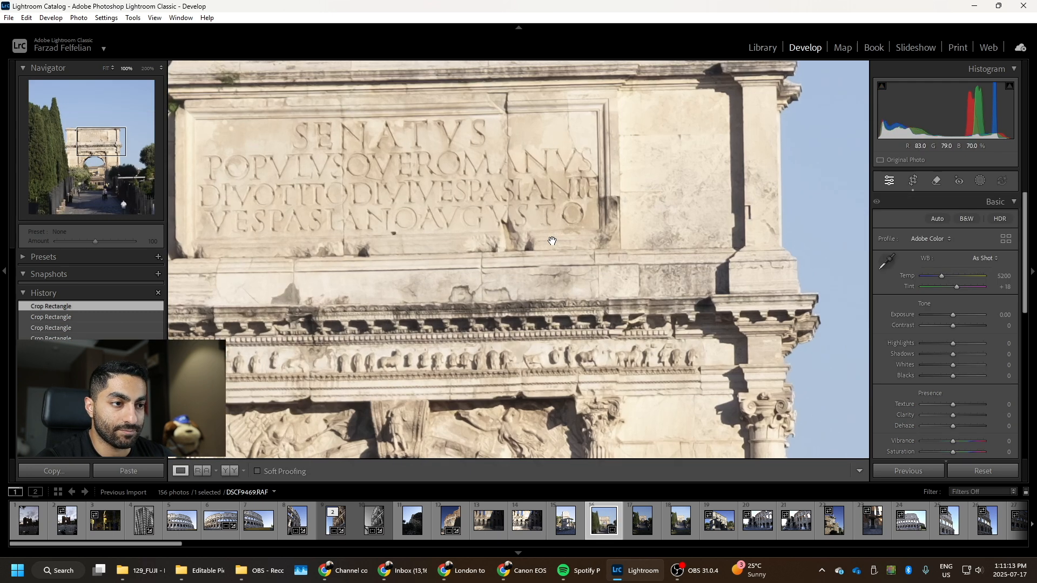
pyautogui.click(502, 240)
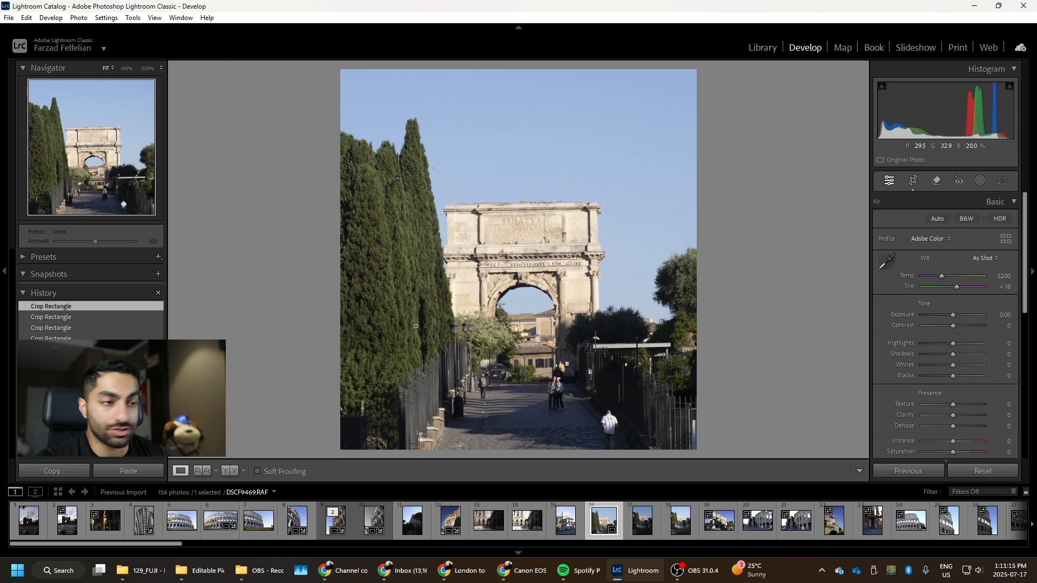
# - Compare the exposure, histogram and aperture of the arch photos DSCF9469, DSCF9470 and DSCF9471
pyautogui.press('Right')
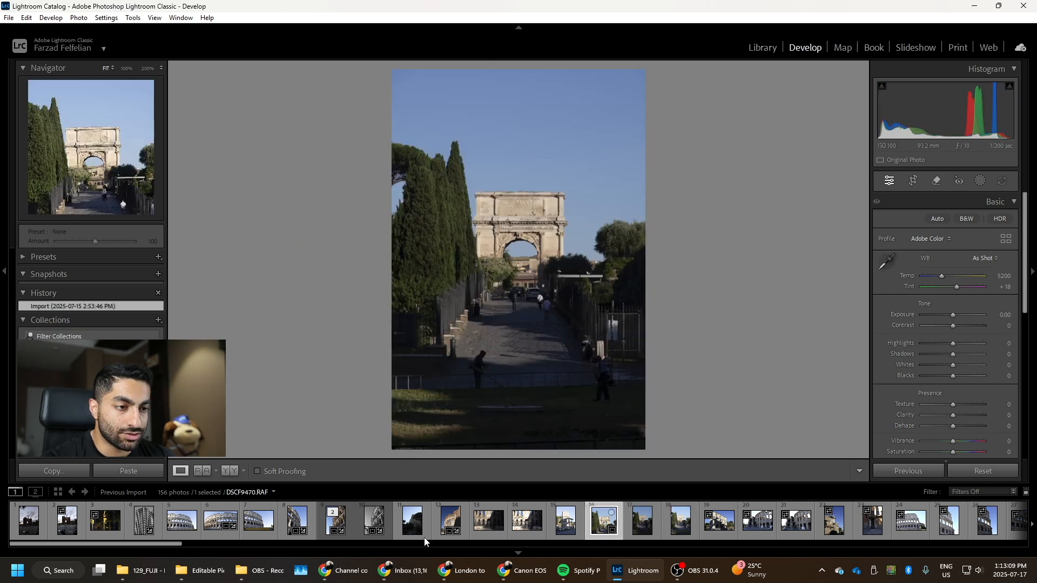
pyautogui.click(669, 529)
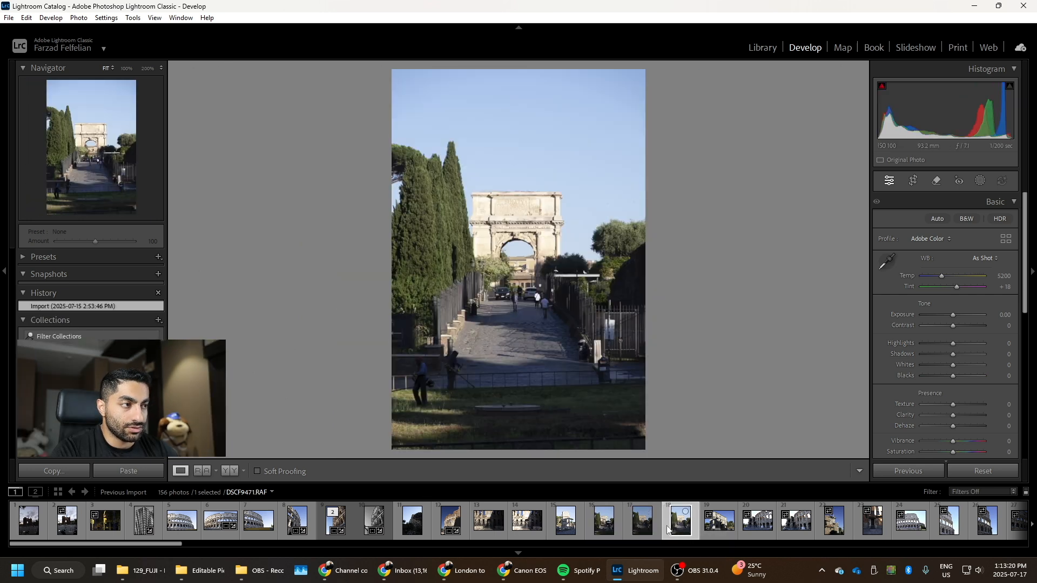
pyautogui.click(647, 531)
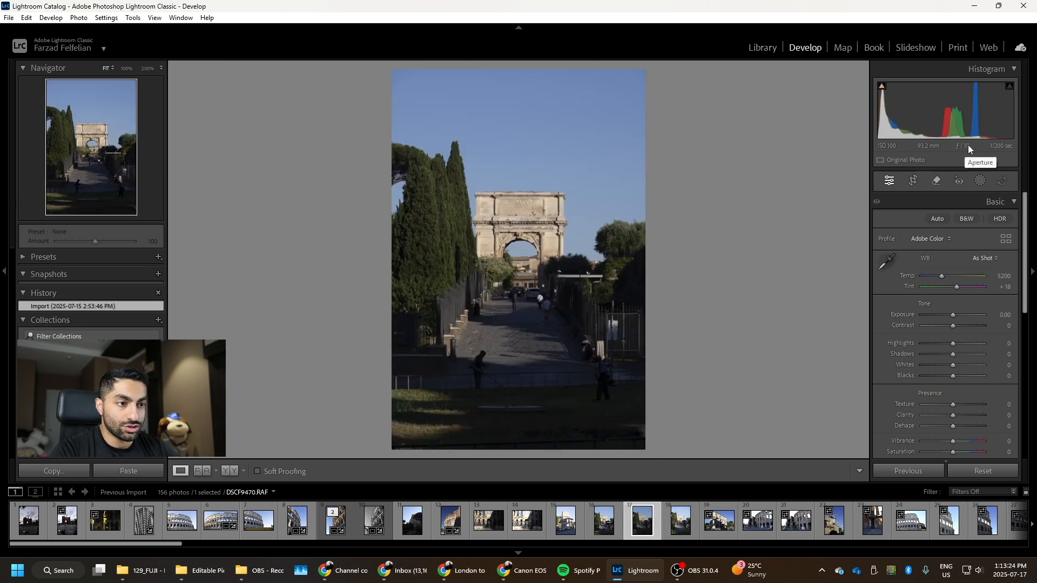
pyautogui.click(682, 521)
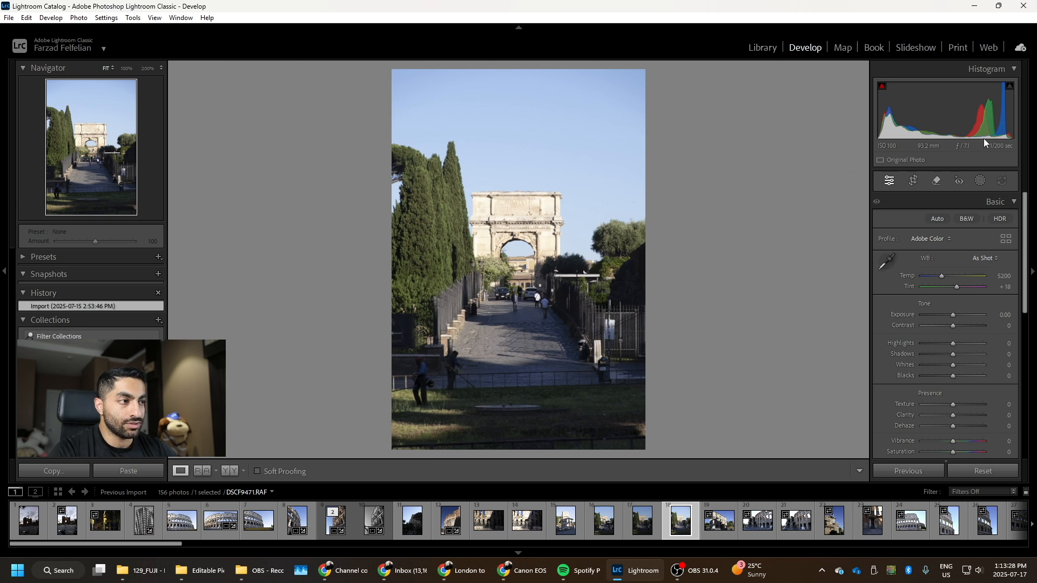
pyautogui.press('Left')
pyautogui.press('Left')
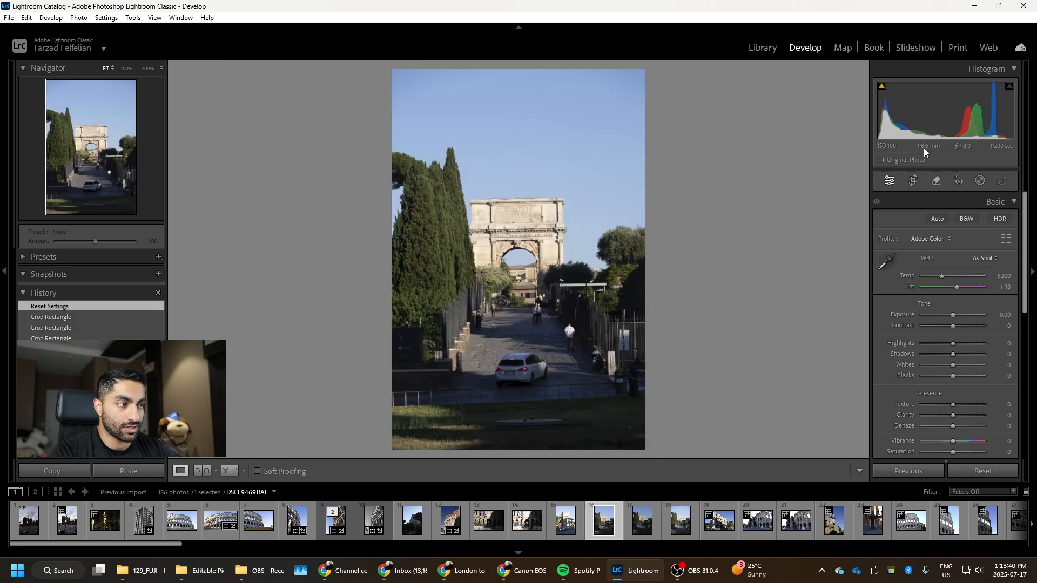
pyautogui.press('Right')
pyautogui.press('Right')
pyautogui.click(646, 517)
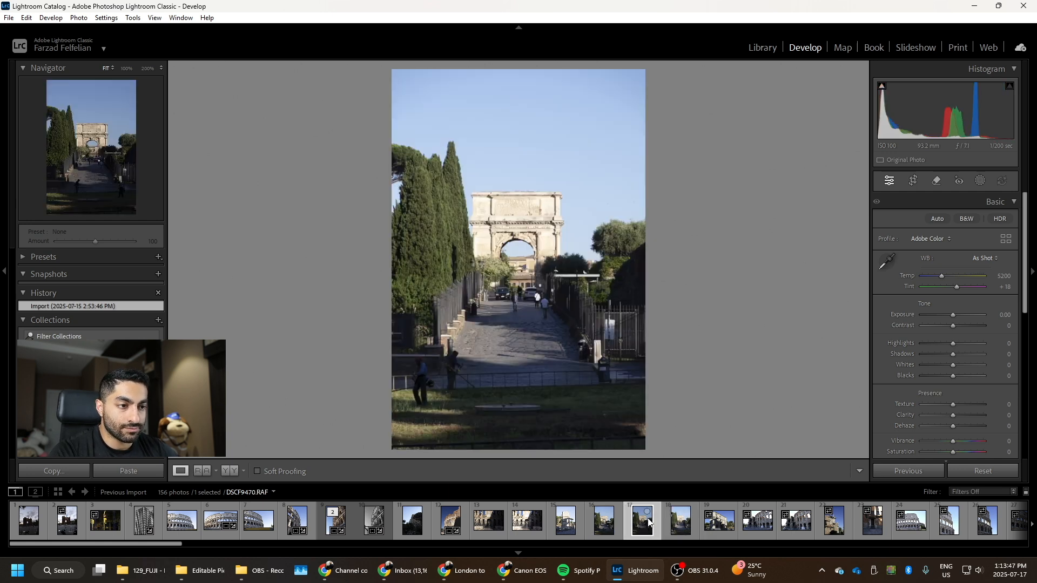
pyautogui.click(684, 534)
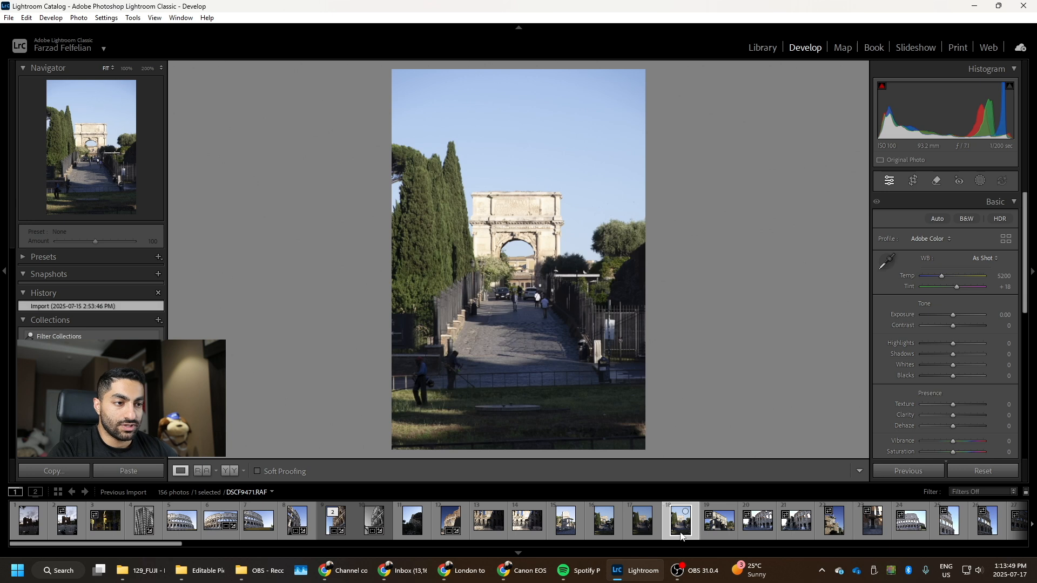
pyautogui.click(654, 521)
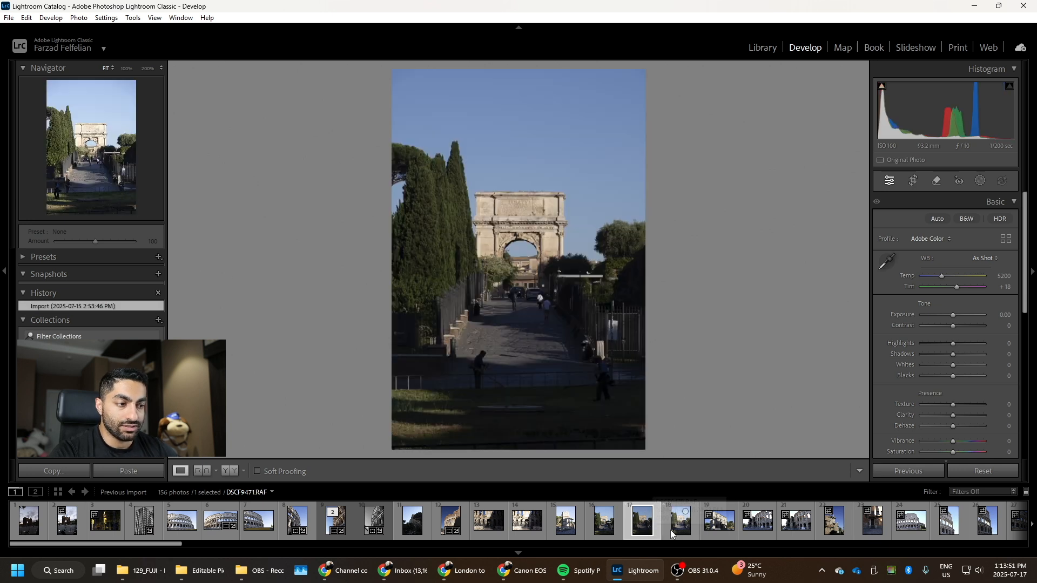
pyautogui.click(676, 525)
pyautogui.click(640, 526)
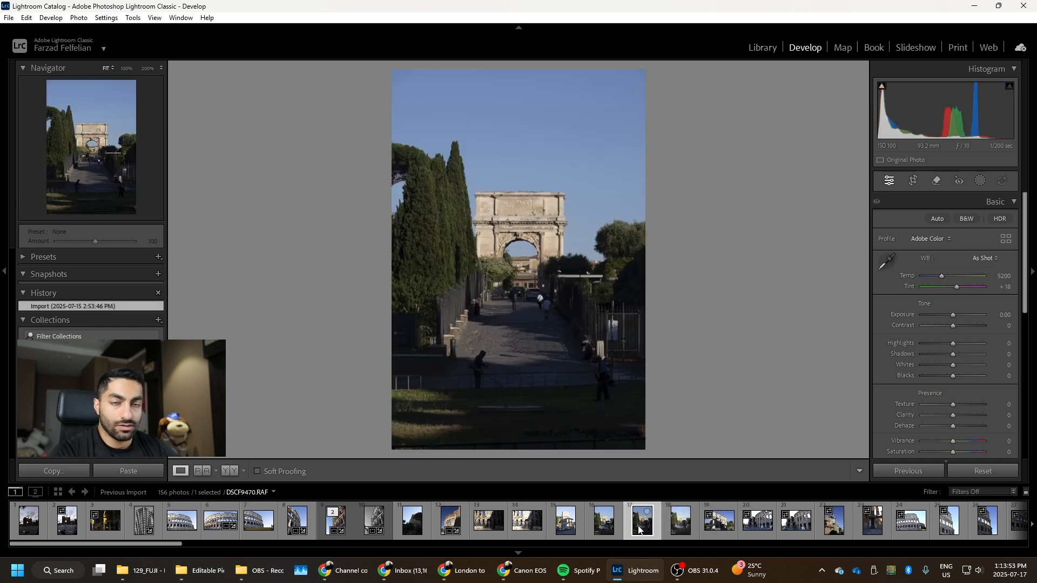
pyautogui.click(680, 524)
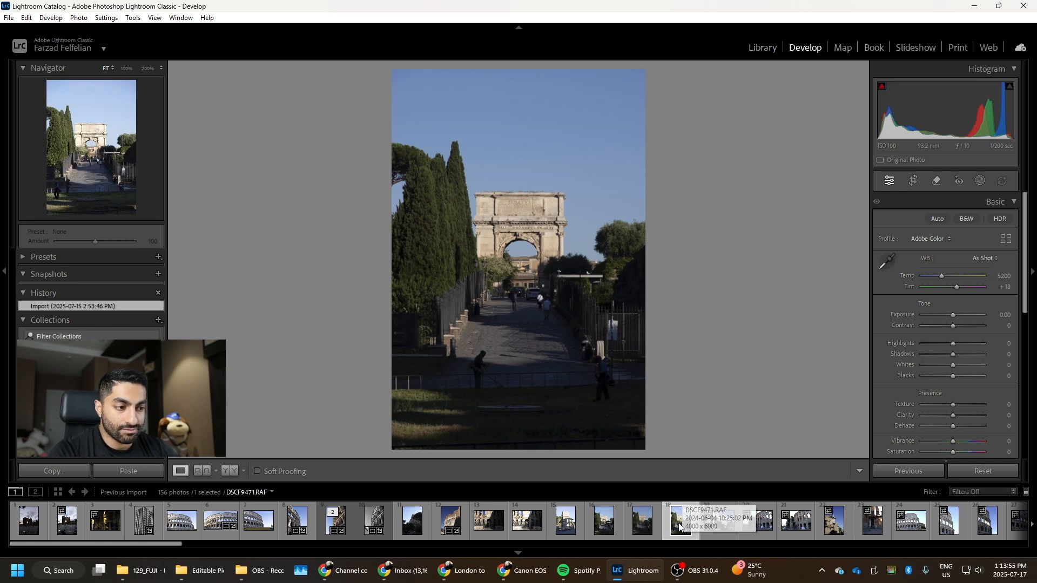
# - Compare the highlight detail of the arch's inscription and stonework between DSCF9471 and DSCF9470 at 100% magnification
pyautogui.click(522, 210)
pyautogui.moveTo(532, 223); pyautogui.dragTo(649, 229)
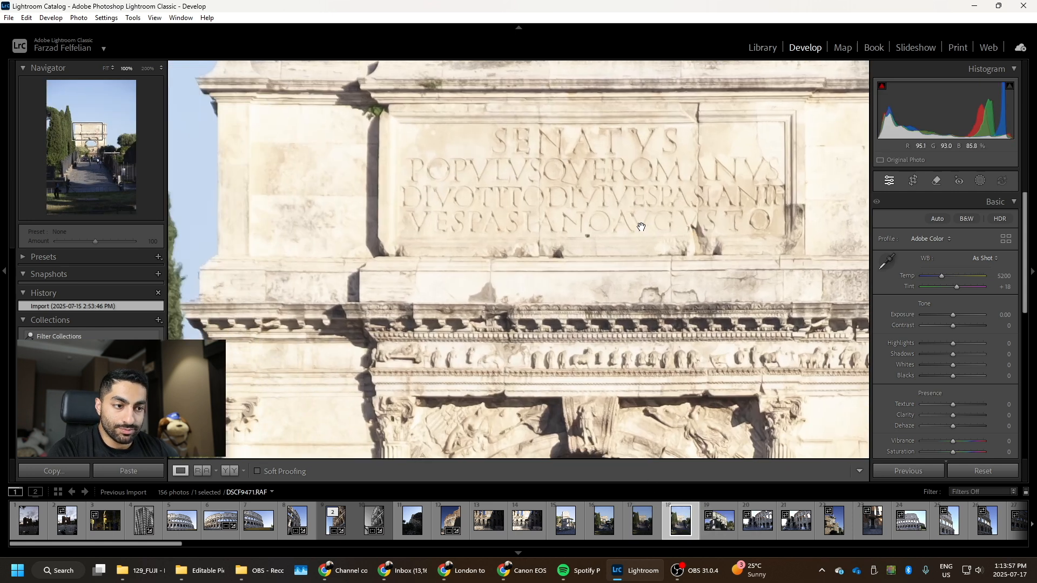
pyautogui.click(558, 287)
pyautogui.click(502, 222)
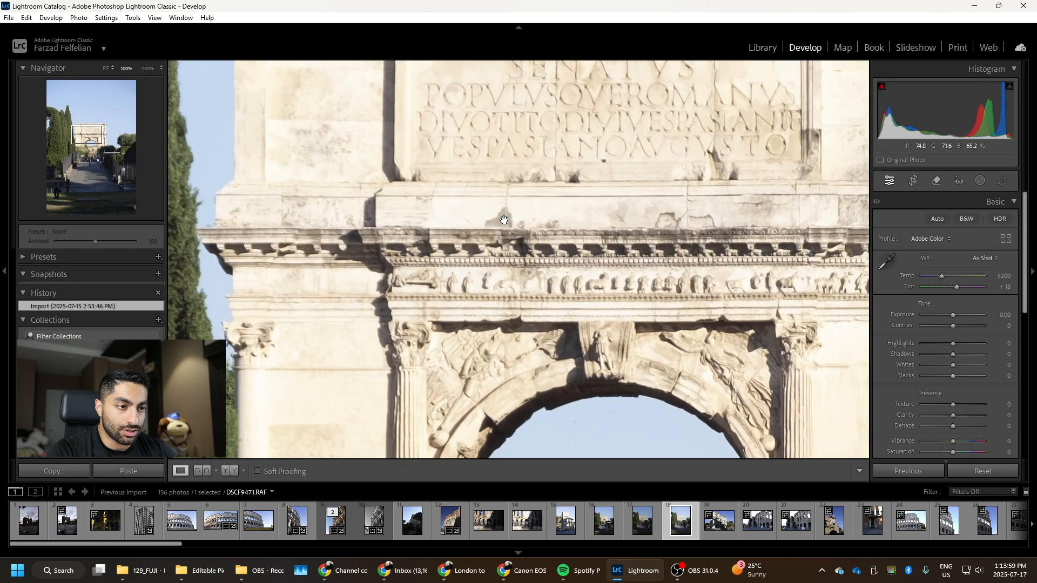
pyautogui.moveTo(548, 263); pyautogui.dragTo(523, 386)
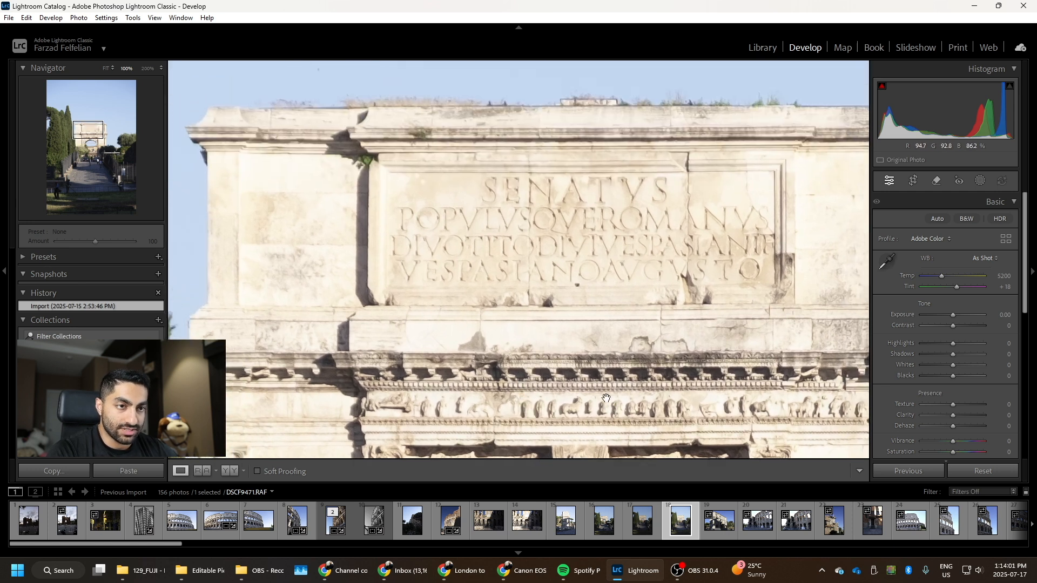
pyautogui.click(648, 520)
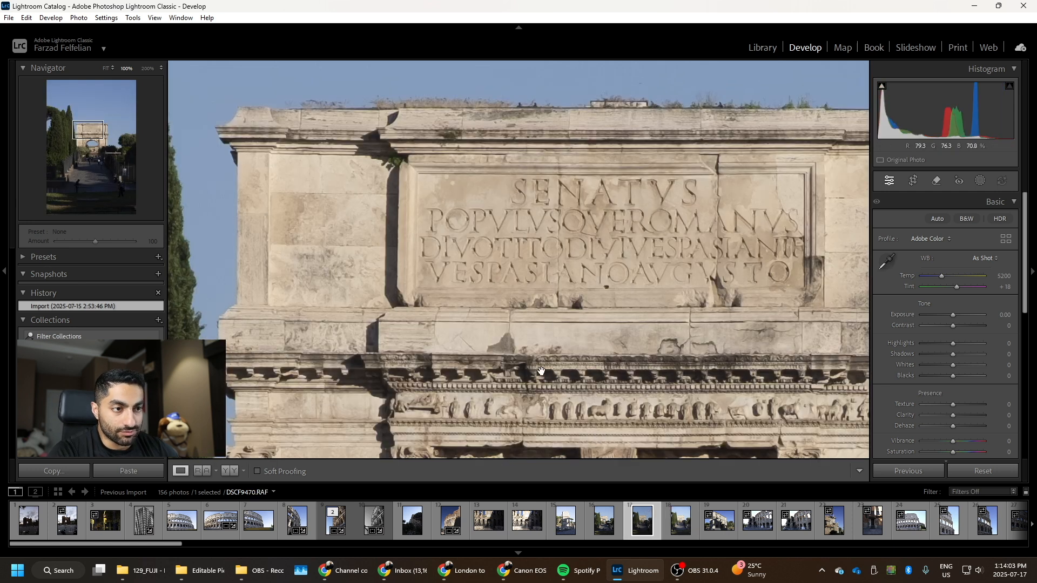
pyautogui.click(680, 520)
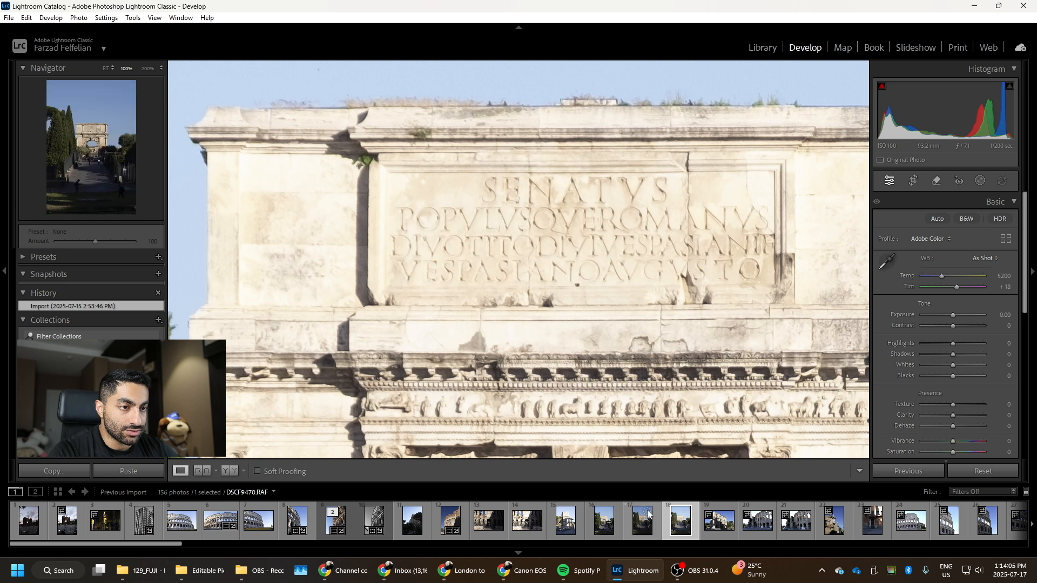
pyautogui.click(646, 513)
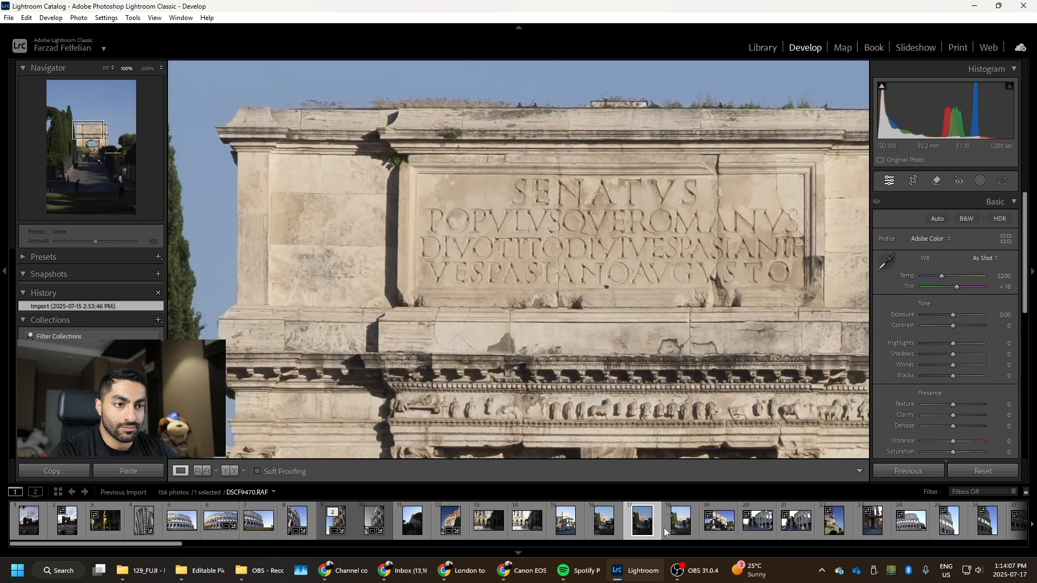
pyautogui.click(670, 530)
pyautogui.click(651, 527)
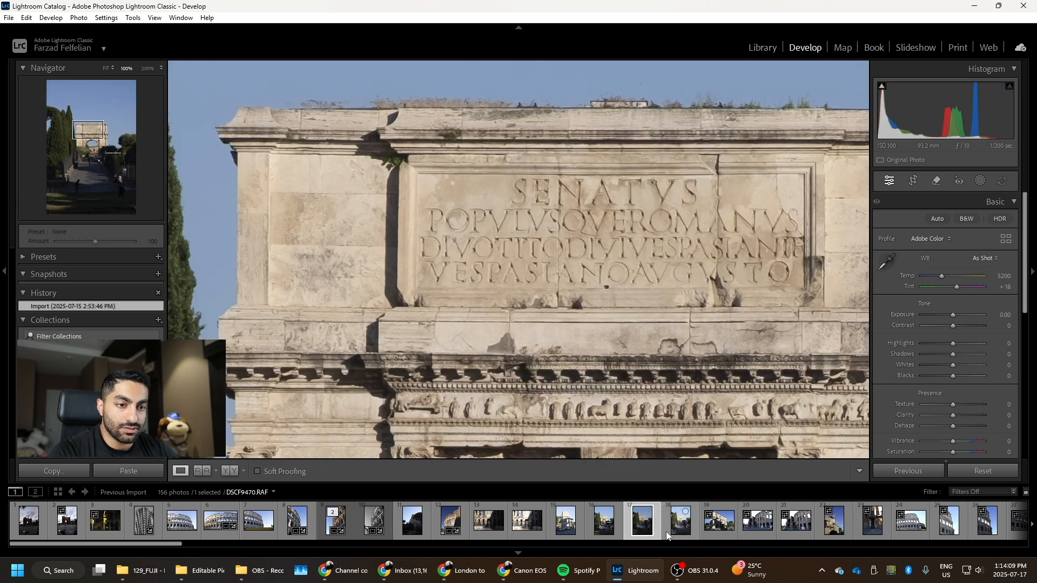
pyautogui.click(678, 524)
pyautogui.click(652, 527)
pyautogui.click(678, 524)
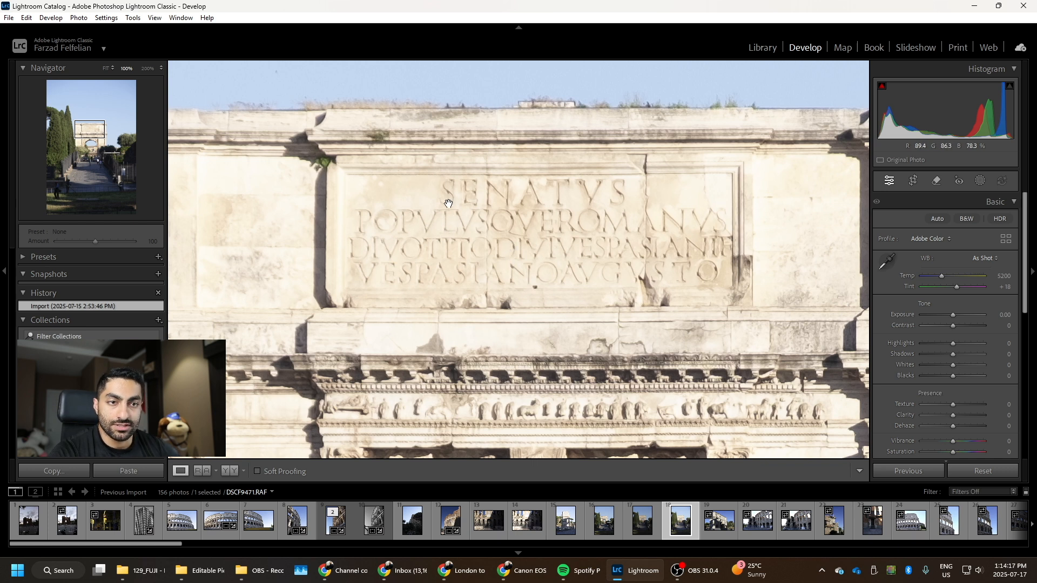
pyautogui.moveTo(470, 259); pyautogui.dragTo(489, 233)
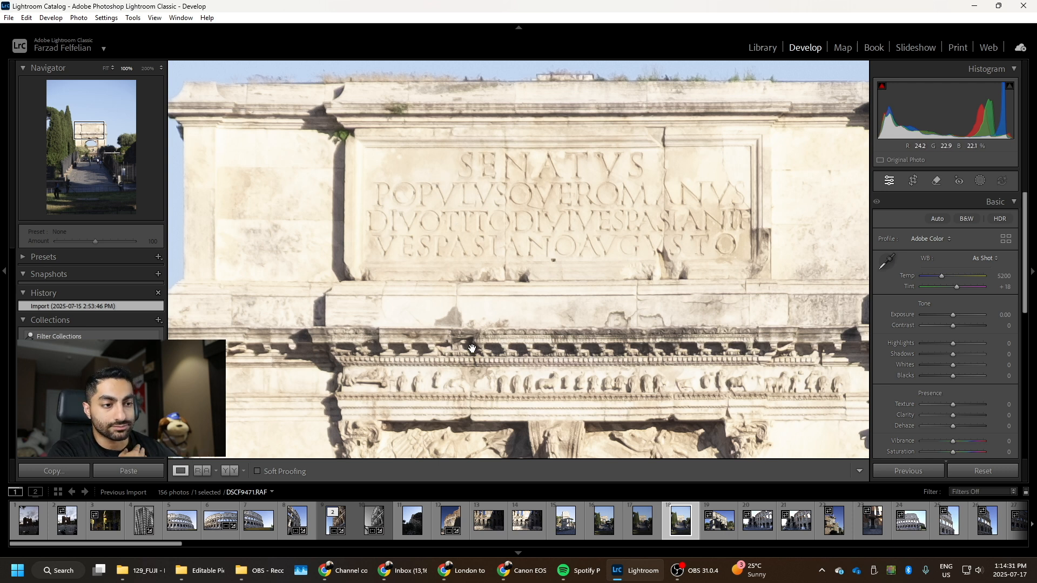
pyautogui.click(638, 524)
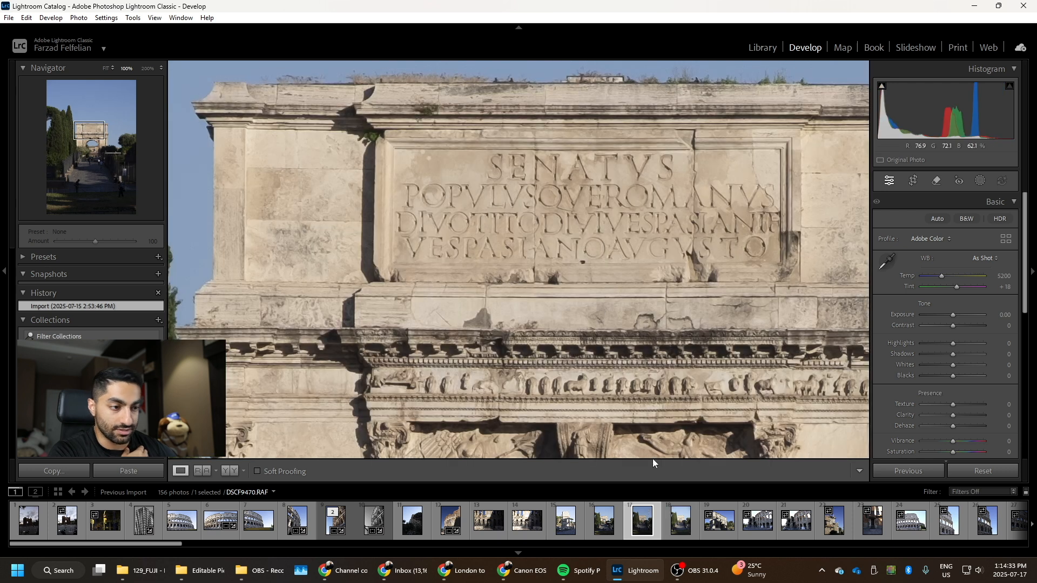
pyautogui.click(669, 527)
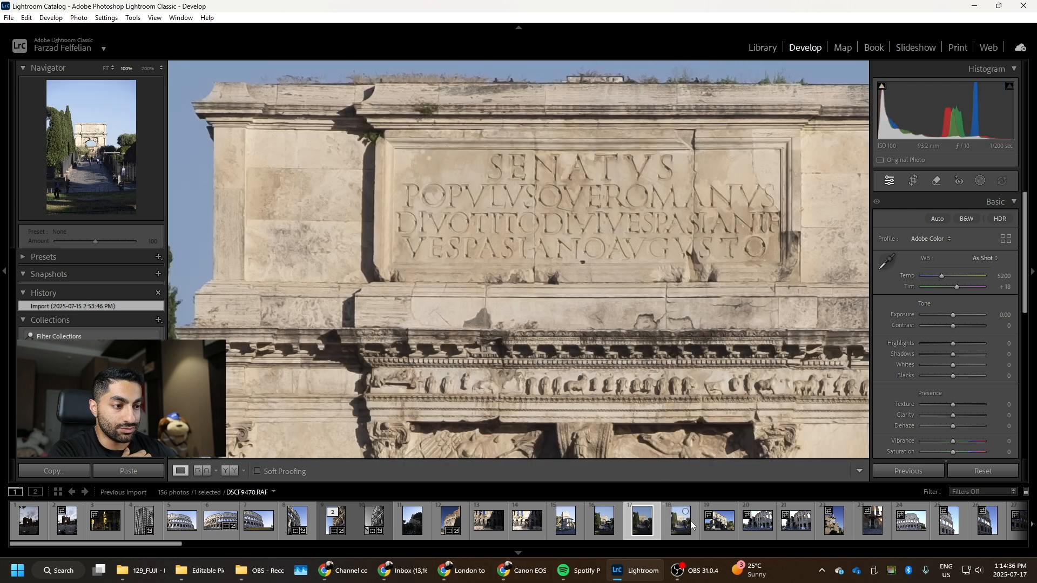
pyautogui.click(635, 519)
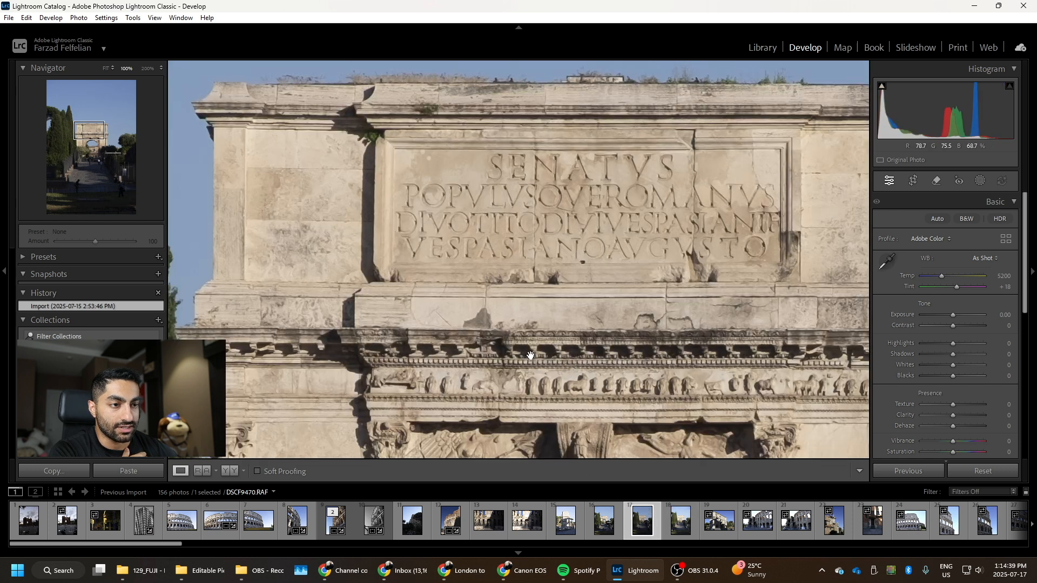
# - Examine the cornice, frieze and outer edge of the arch in DSCF9470 up close, and return to the whole photo
pyautogui.moveTo(531, 355); pyautogui.dragTo(493, 339)
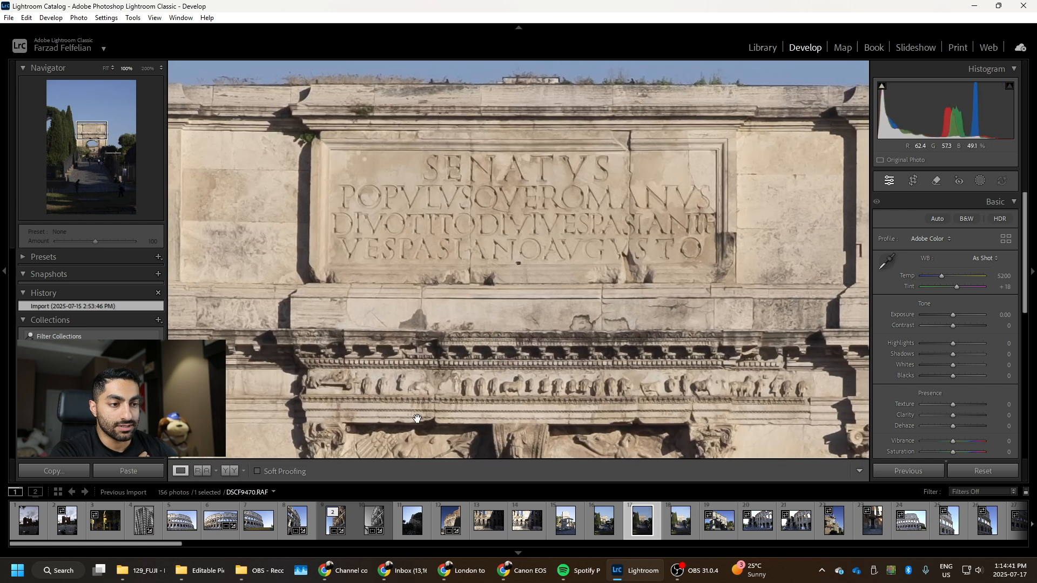
pyautogui.moveTo(398, 382); pyautogui.dragTo(526, 337)
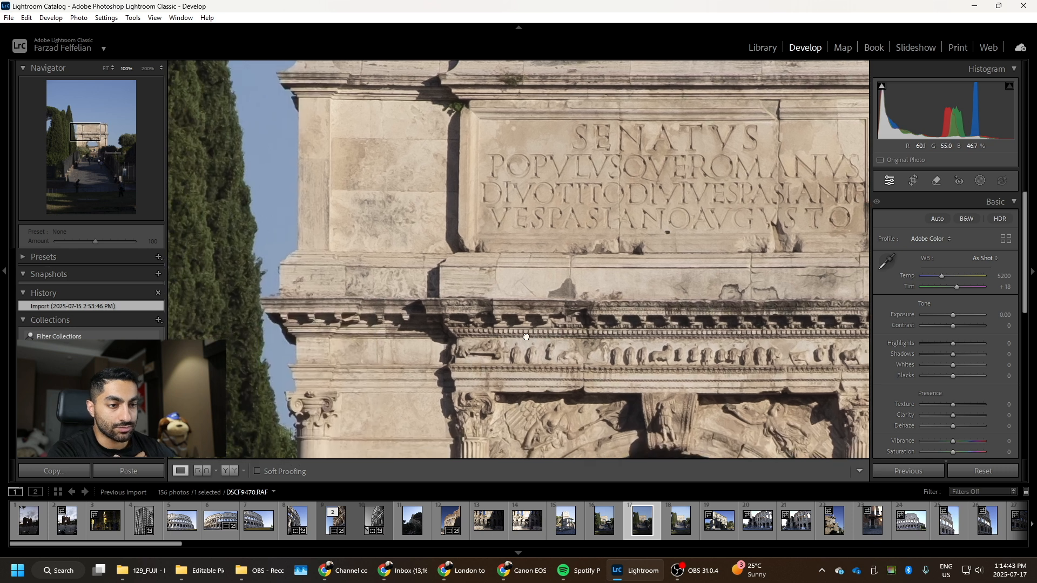
pyautogui.moveTo(408, 245); pyautogui.dragTo(447, 331)
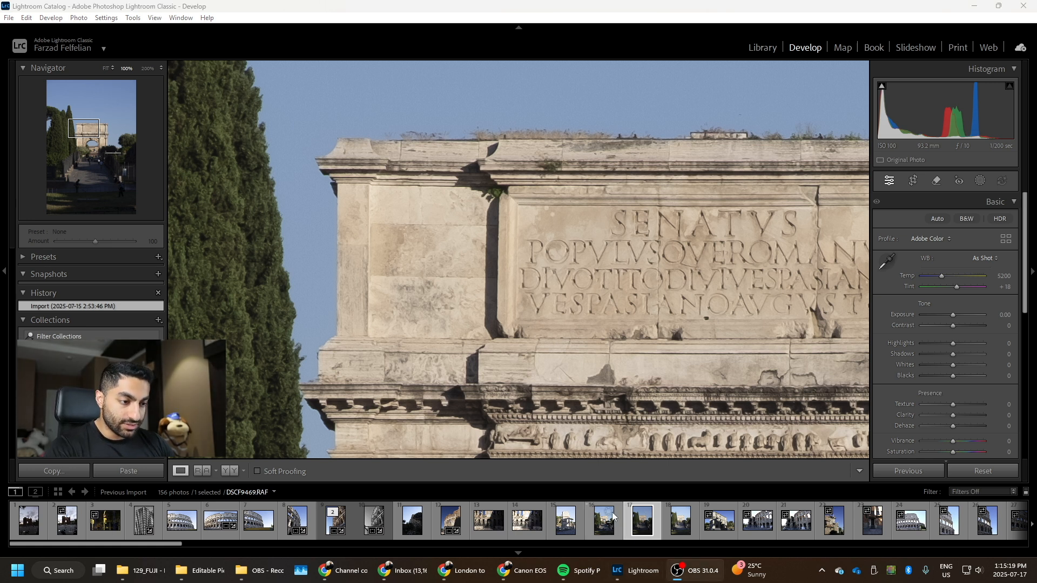
pyautogui.click(636, 571)
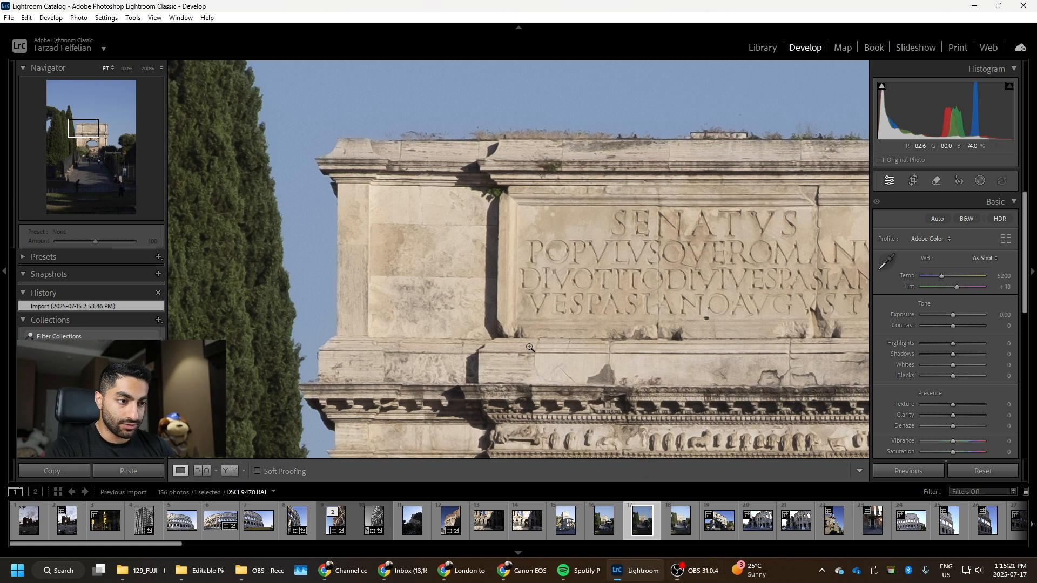
pyautogui.click(519, 375)
pyautogui.rightClick(451, 356)
pyautogui.click(397, 374)
pyautogui.click(654, 295)
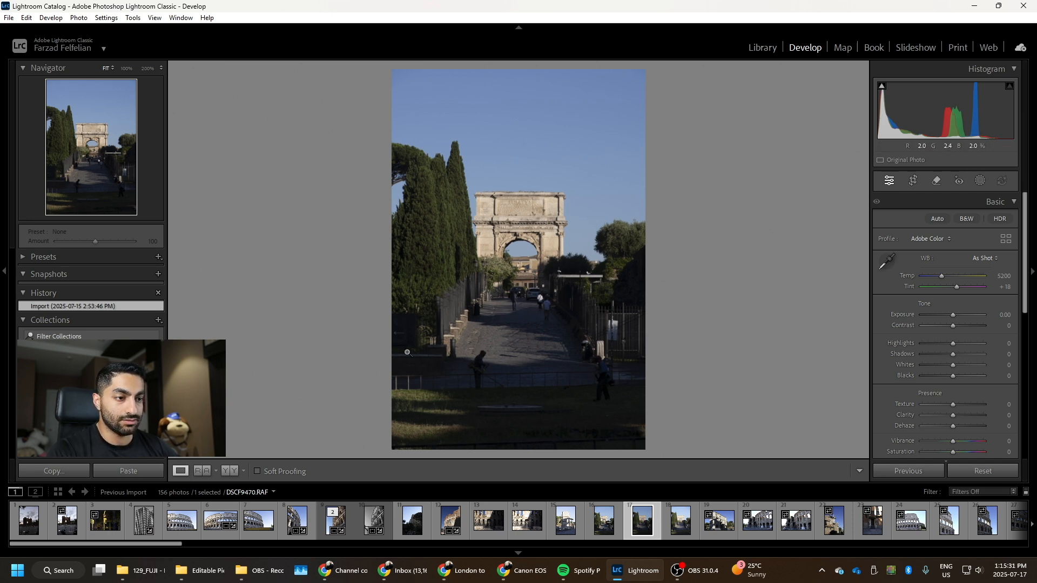
# - Crop DSCF9470.RAF to trim the dark foreground and the outer sides, and shift the photo slightly within the frame
pyautogui.click(918, 180)
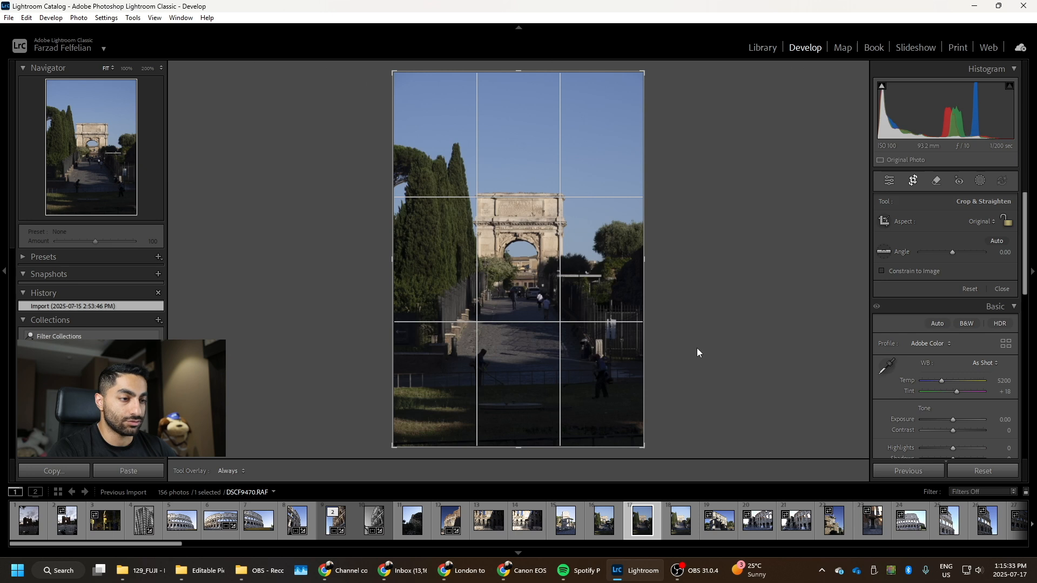
pyautogui.moveTo(531, 452); pyautogui.dragTo(571, 398)
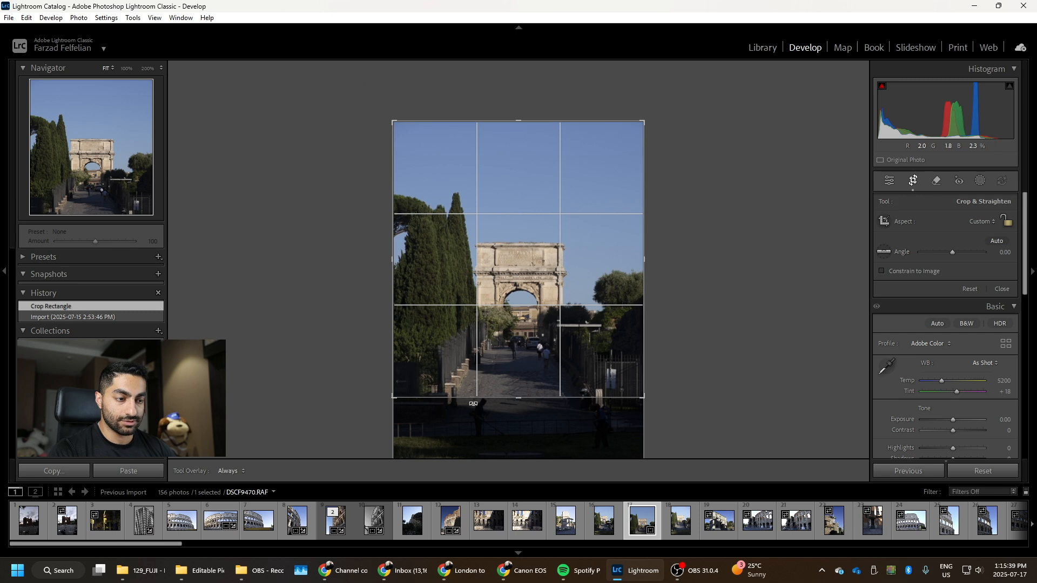
pyautogui.moveTo(643, 262); pyautogui.dragTo(617, 266)
pyautogui.moveTo(551, 294); pyautogui.dragTo(542, 295)
pyautogui.press('Return')
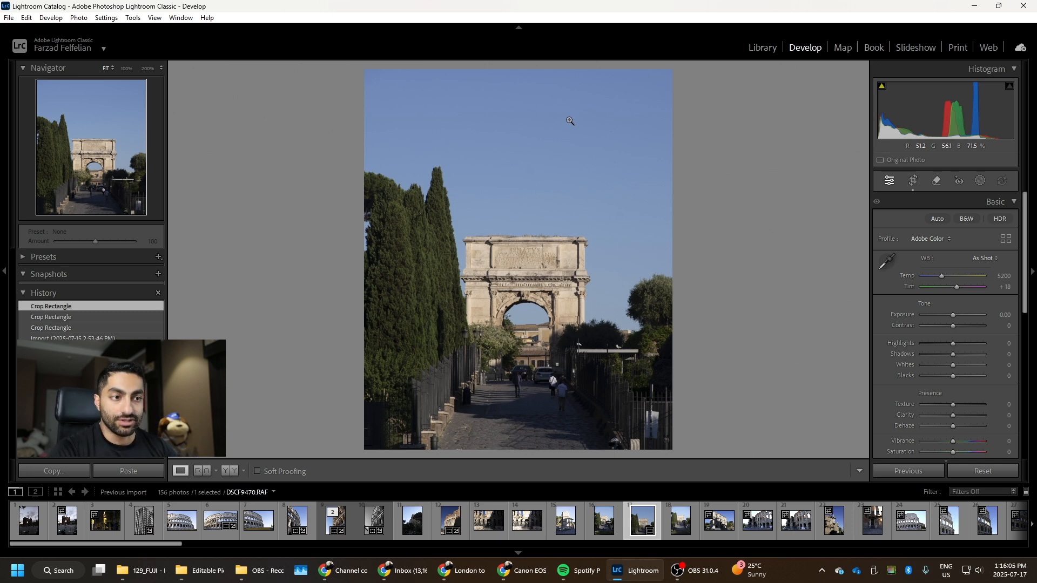
# - Tighten the crop from its upper corner to remove more of the sky and a little of the sides
pyautogui.click(913, 182)
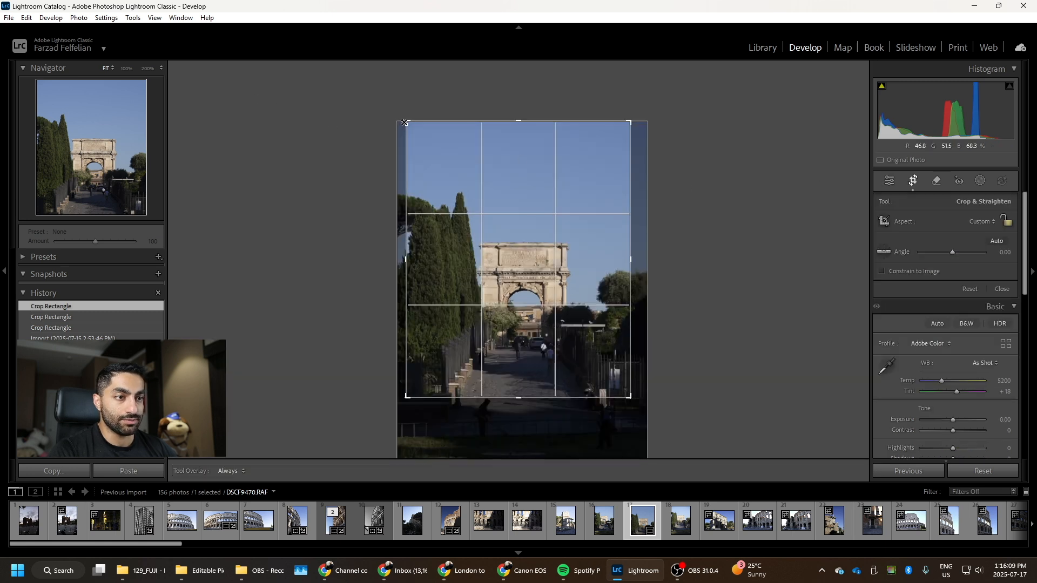
pyautogui.moveTo(404, 122); pyautogui.dragTo(408, 134)
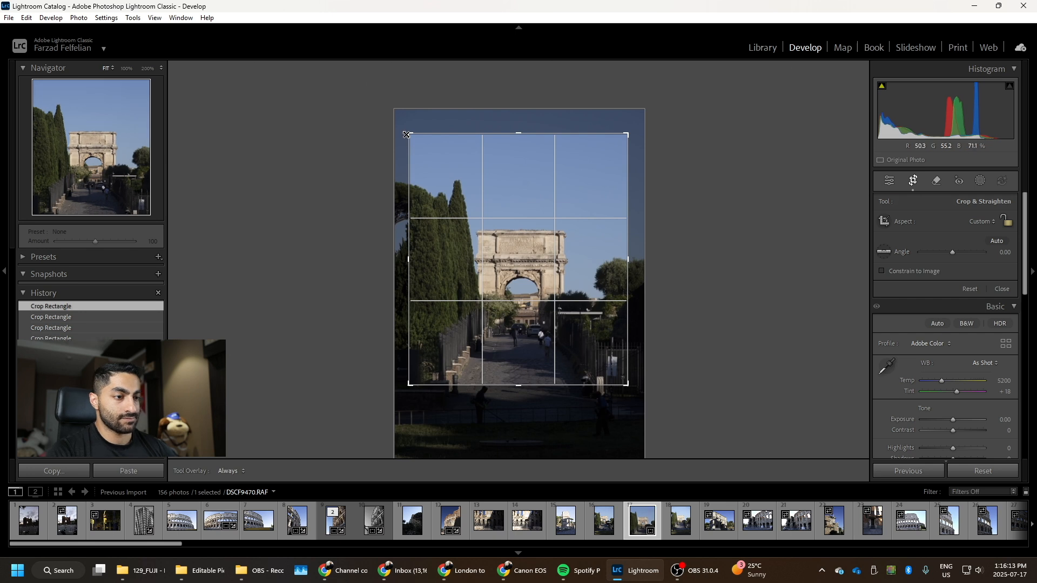
pyautogui.press('Return')
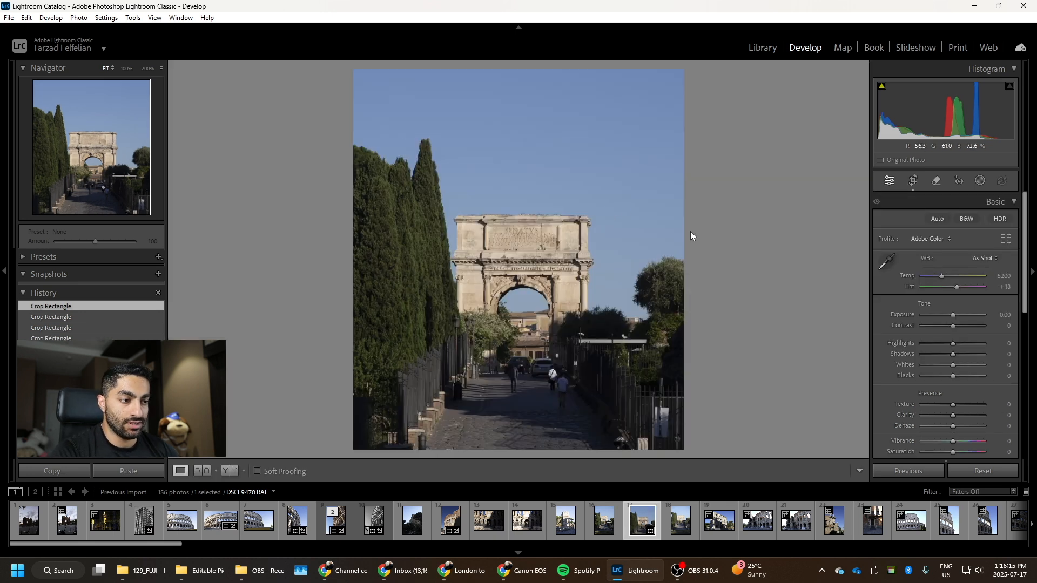
# - Straighten the crop by an angle of 0.13 and reposition the photo vertically within it, keeping the dark foreground cropped out
pyautogui.click(913, 181)
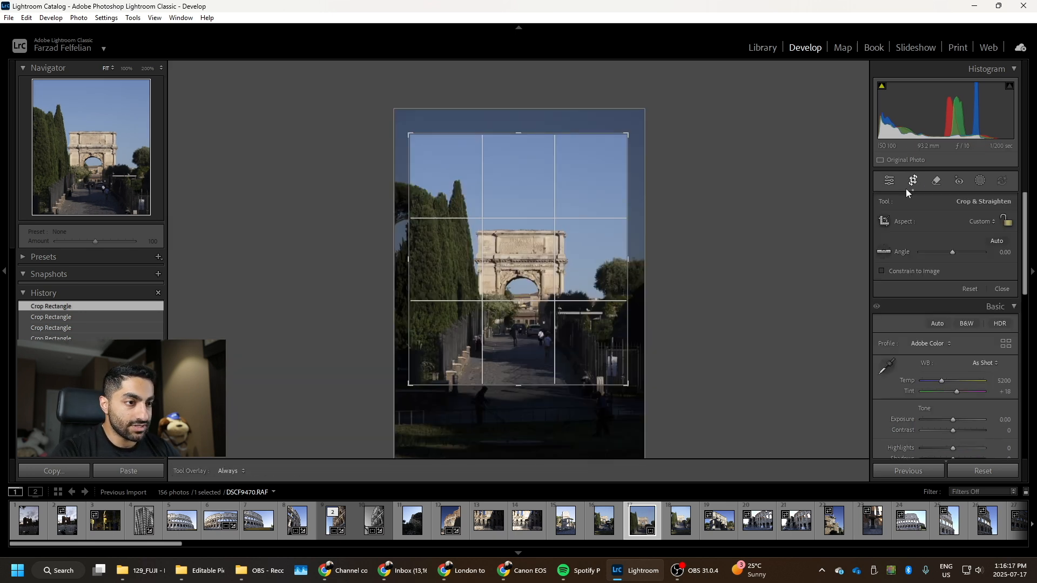
pyautogui.moveTo(618, 433); pyautogui.dragTo(616, 397)
pyautogui.moveTo(551, 363); pyautogui.dragTo(551, 331)
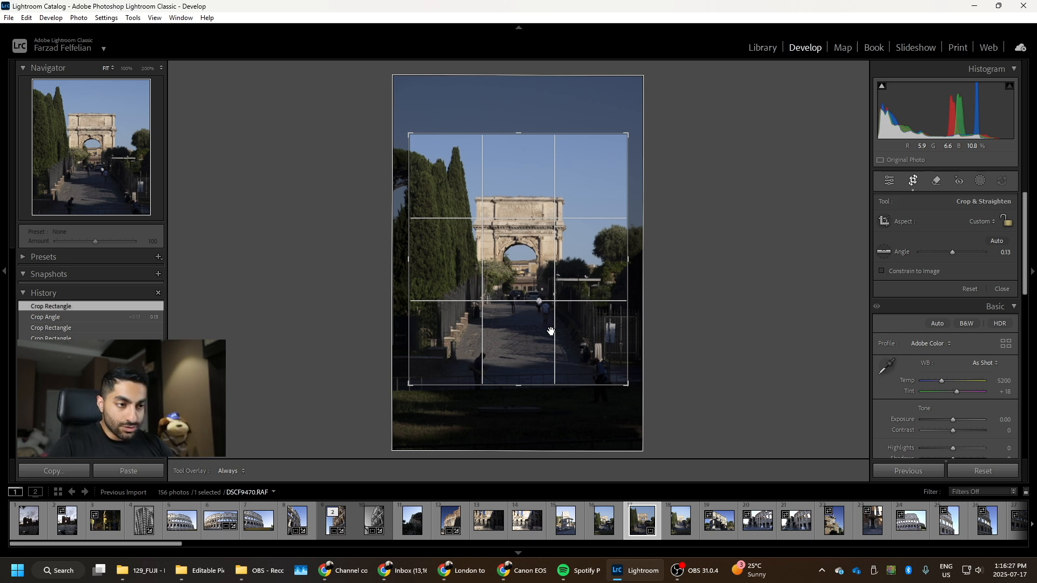
pyautogui.moveTo(550, 309)
pyautogui.mouseDown()
pyautogui.moveTo(550, 343)
pyautogui.moveTo(551, 326)
pyautogui.mouseUp()
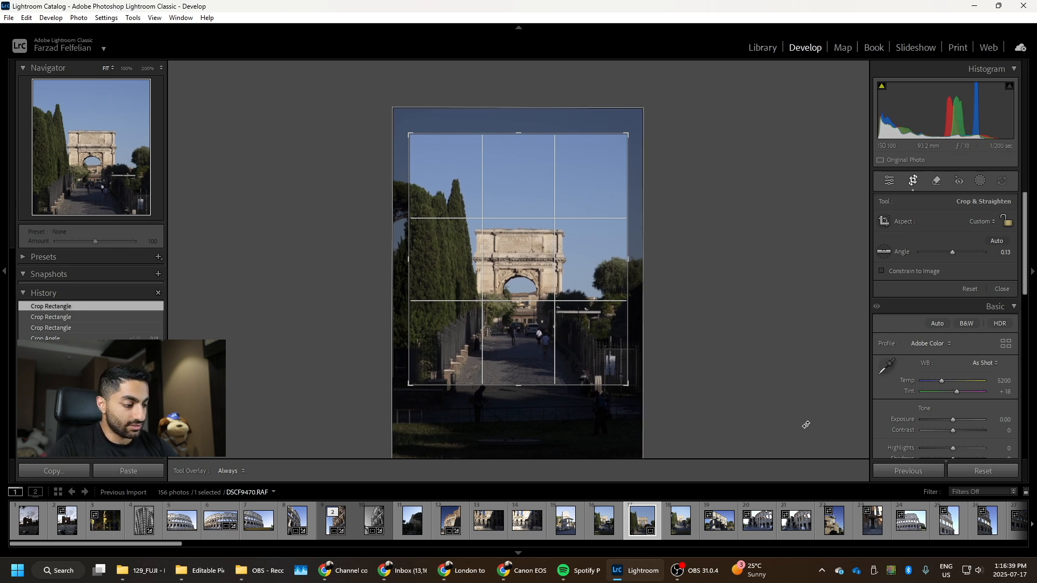
pyautogui.press('Return')
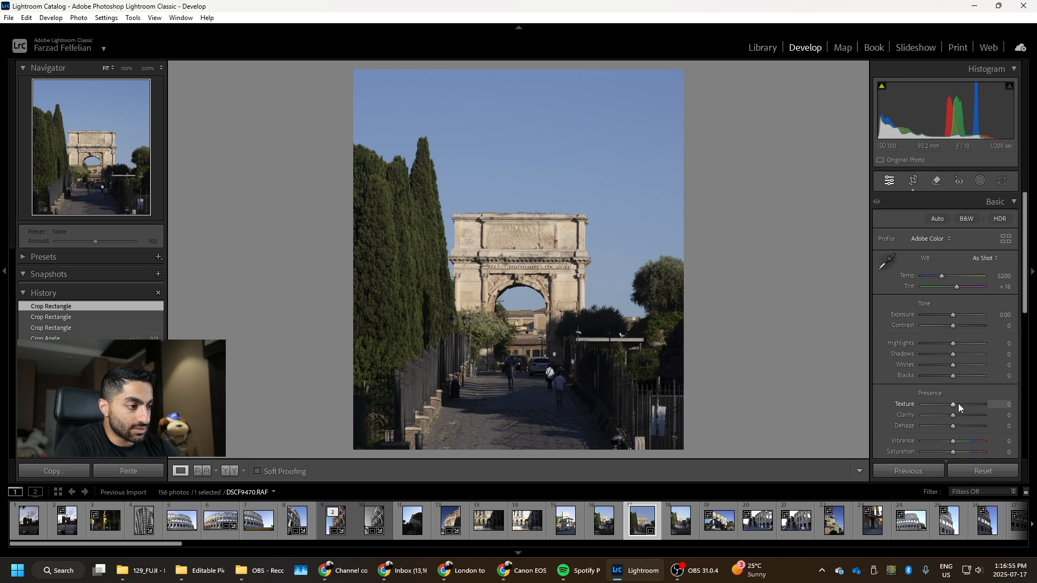
# - Set Texture and Clarity to +5 and Contrast to +9, and try Exposure at +0.88 before resetting it to 0
pyautogui.moveTo(954, 404); pyautogui.dragTo(955, 416)
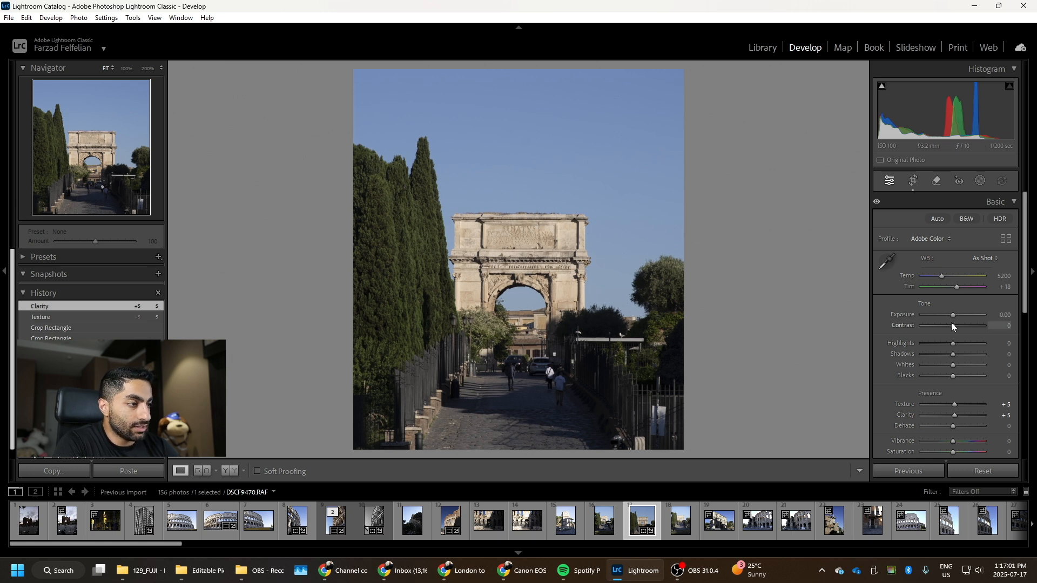
pyautogui.moveTo(953, 328); pyautogui.dragTo(955, 329)
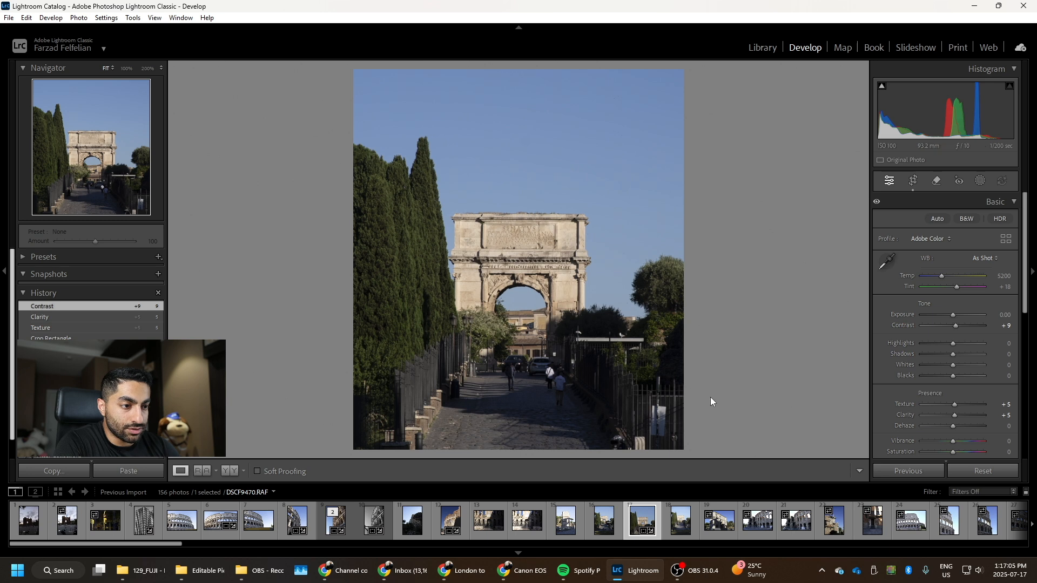
pyautogui.moveTo(952, 315); pyautogui.dragTo(957, 316)
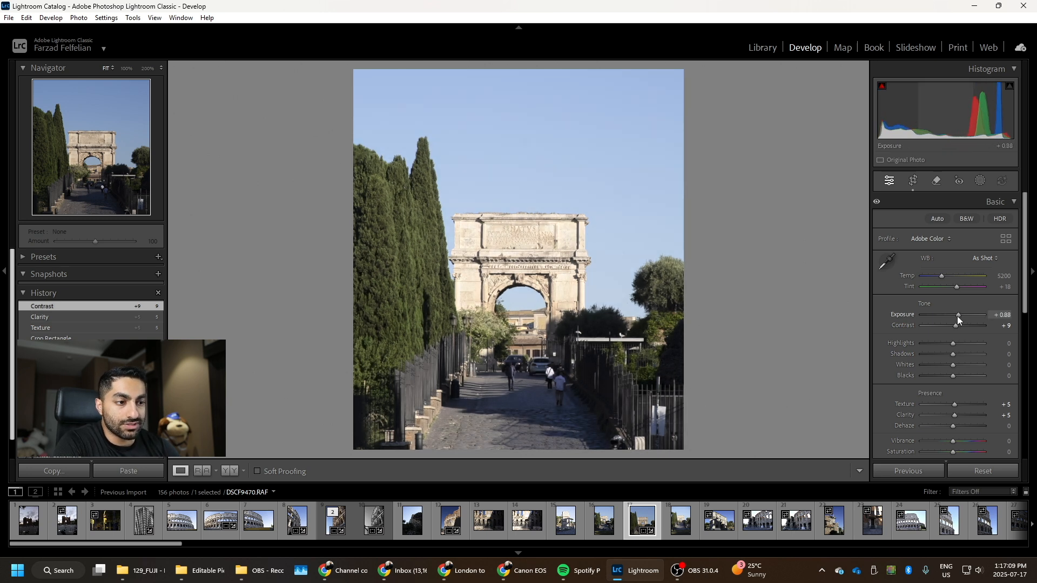
pyautogui.doubleClick(959, 314)
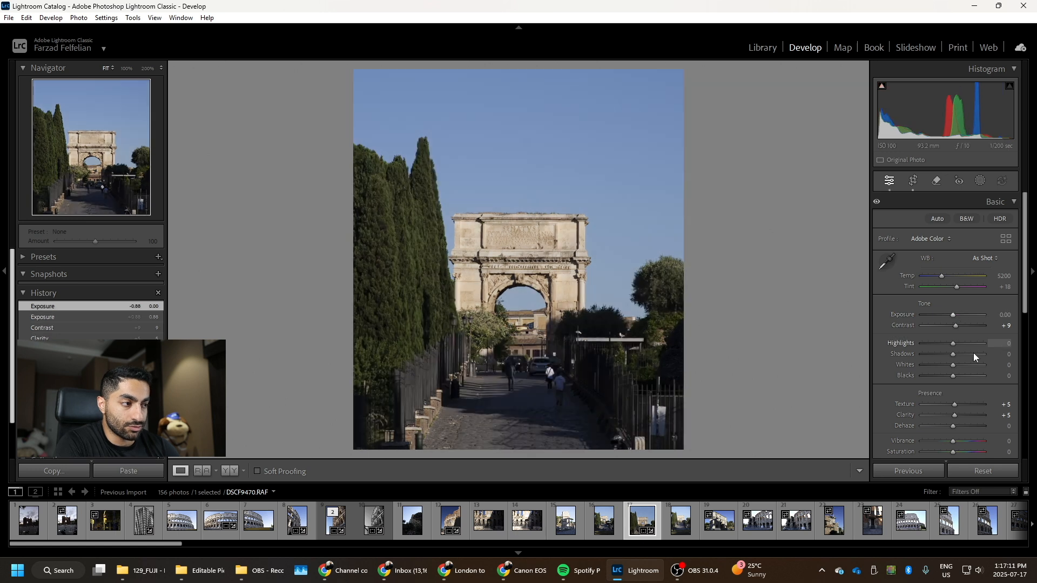
# - Set Highlights to +25 and Shadows to -47, trying Shadows at -100 along the way
pyautogui.moveTo(954, 344); pyautogui.dragTo(961, 346)
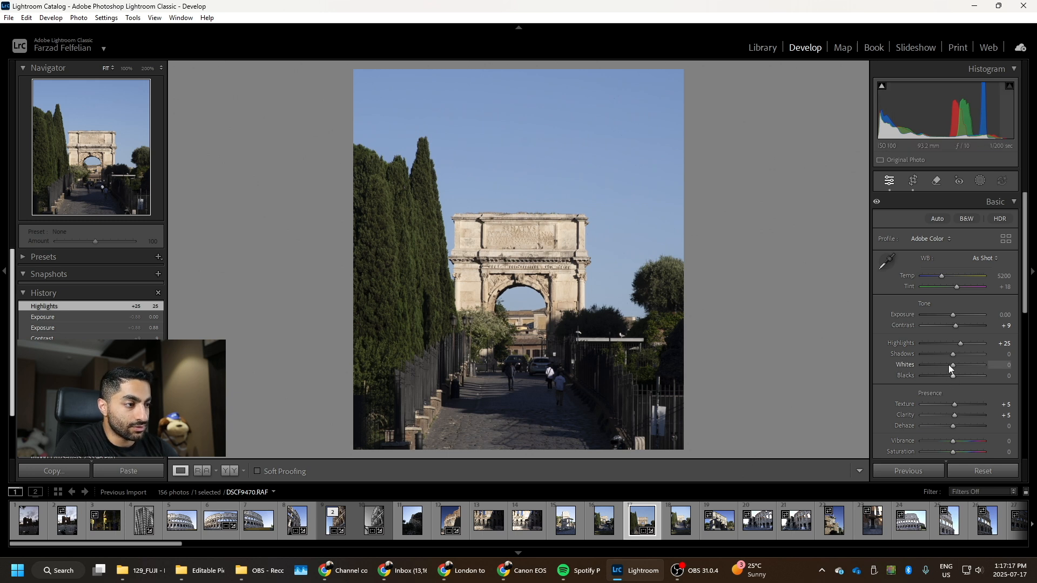
pyautogui.moveTo(954, 355); pyautogui.dragTo(905, 325)
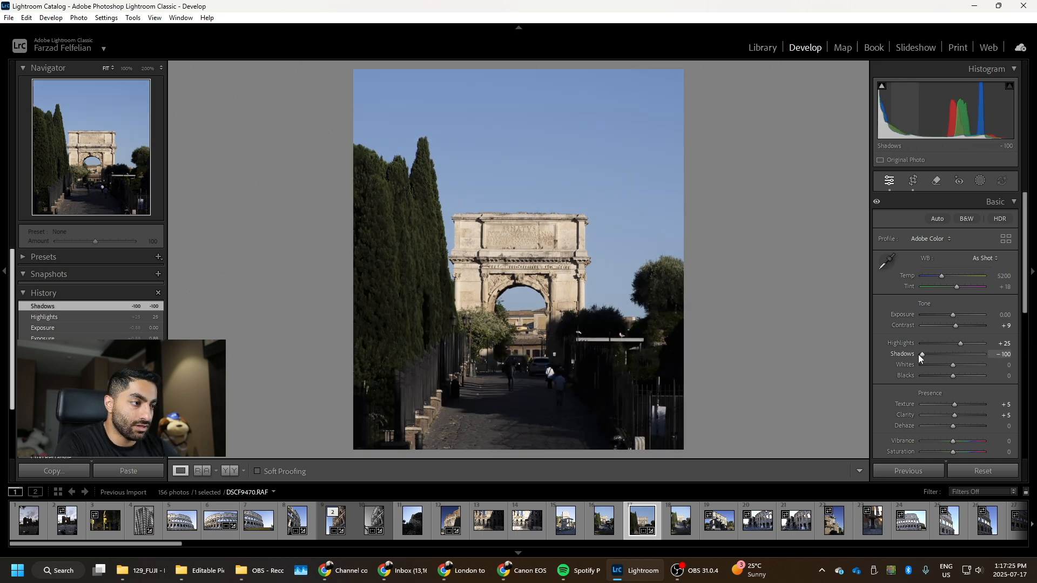
pyautogui.doubleClick(949, 353)
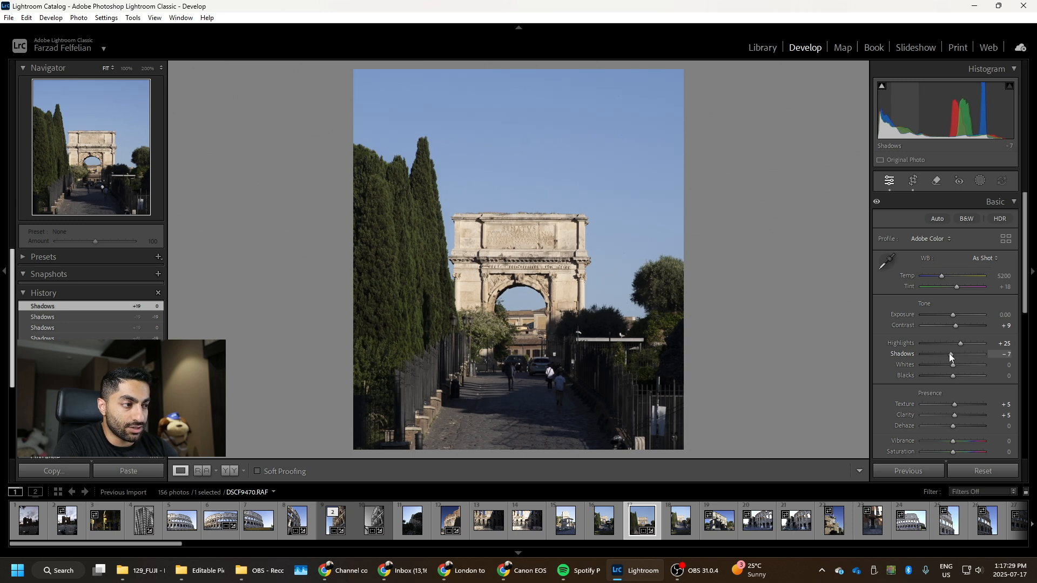
pyautogui.moveTo(948, 354); pyautogui.dragTo(945, 352)
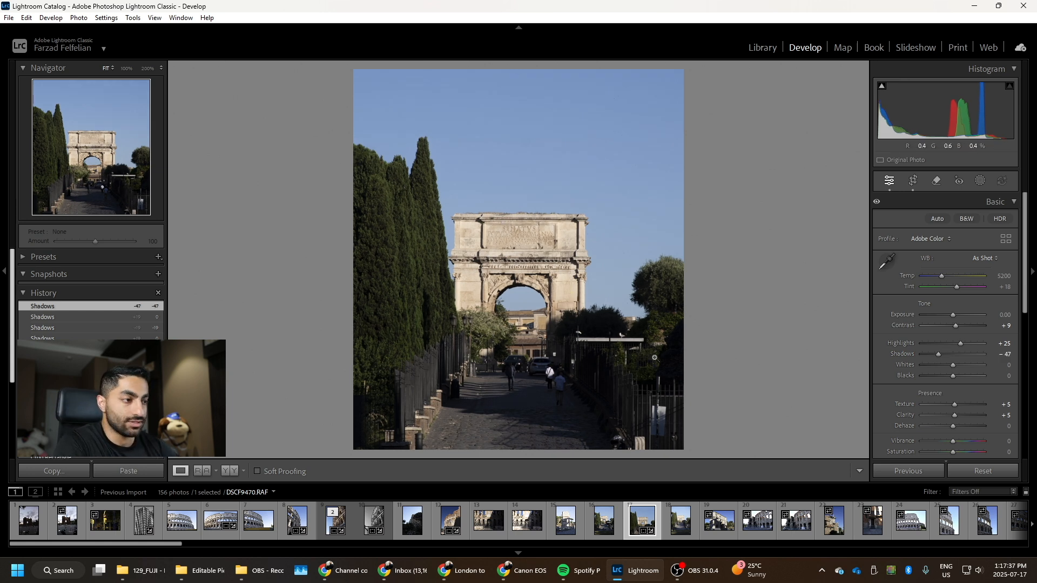
# - Try Whites at -100 and at +100, and reset it to 0
pyautogui.moveTo(954, 365); pyautogui.dragTo(899, 367)
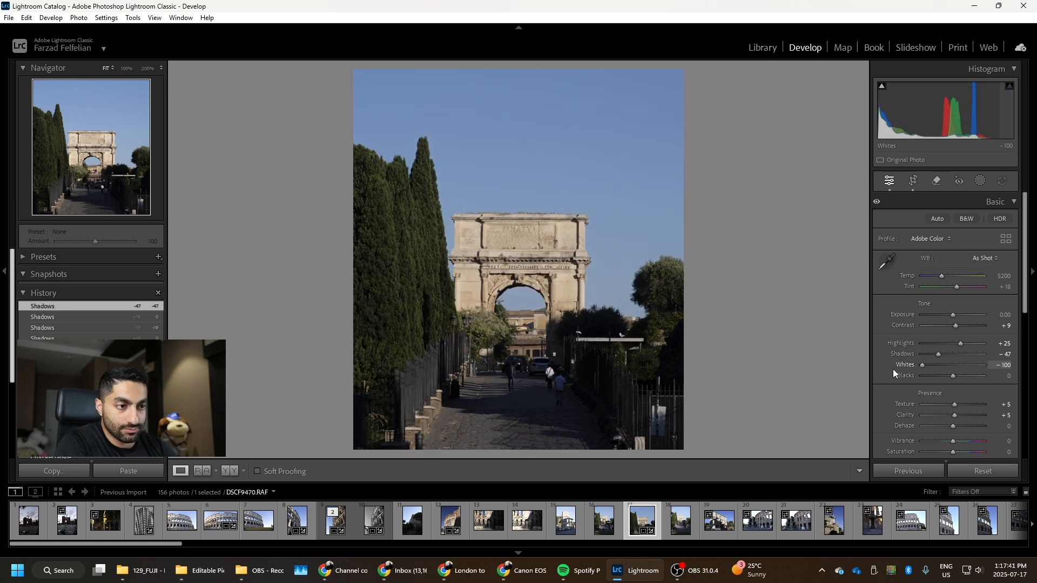
pyautogui.moveTo(996, 365)
pyautogui.mouseDown()
pyautogui.moveTo(1029, 366)
pyautogui.moveTo(977, 373)
pyautogui.moveTo(1009, 373)
pyautogui.mouseUp()
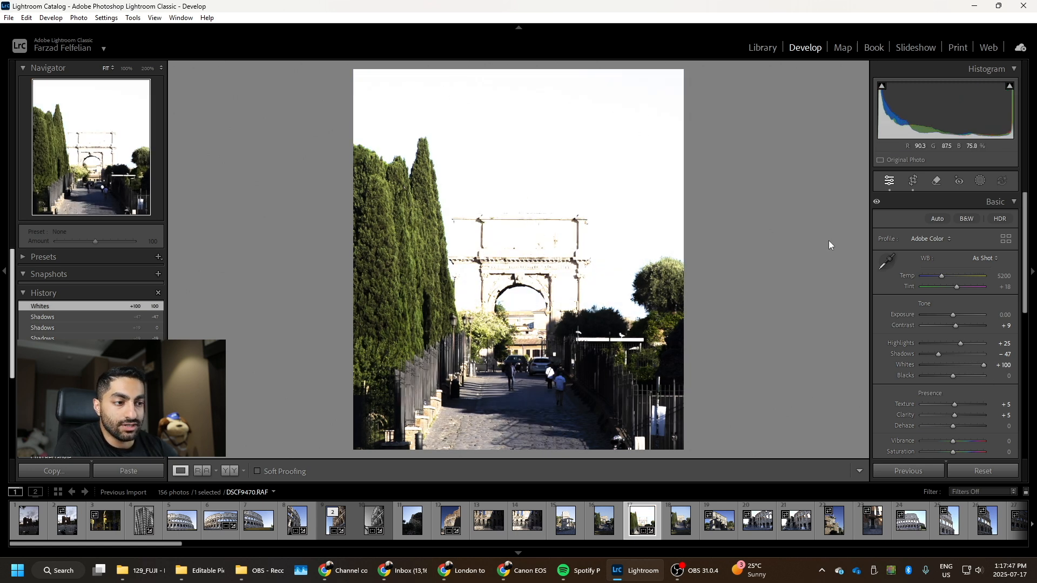
pyautogui.doubleClick(967, 367)
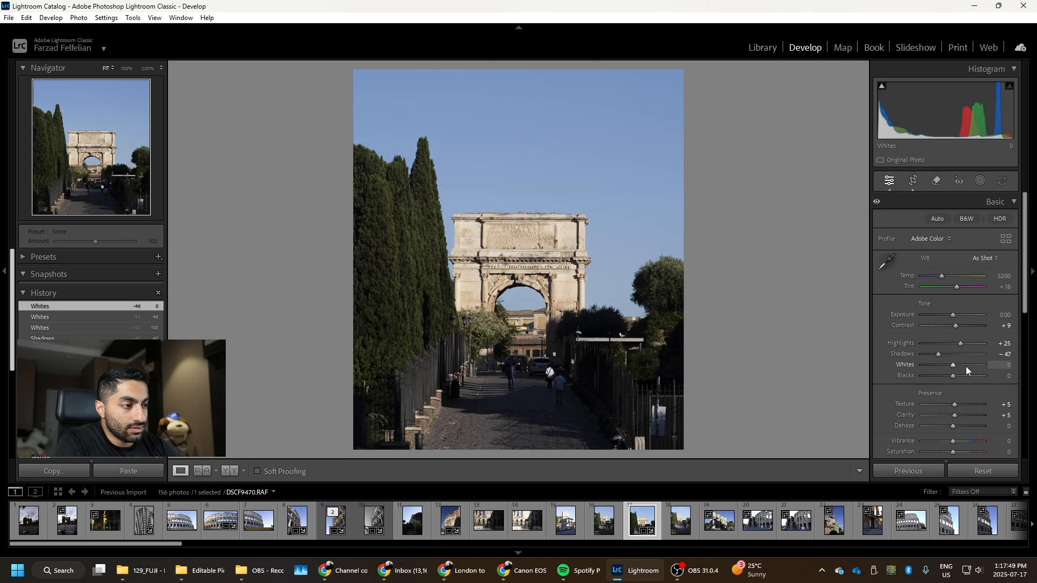
# - Set Highlights to +16 and check the arch's stonework up close
pyautogui.moveTo(962, 343)
pyautogui.mouseDown()
pyautogui.moveTo(1007, 344)
pyautogui.moveTo(884, 348)
pyautogui.moveTo(990, 345)
pyautogui.moveTo(838, 332)
pyautogui.moveTo(994, 348)
pyautogui.moveTo(970, 359)
pyautogui.moveTo(958, 344)
pyautogui.mouseUp()
pyautogui.doubleClick(961, 342)
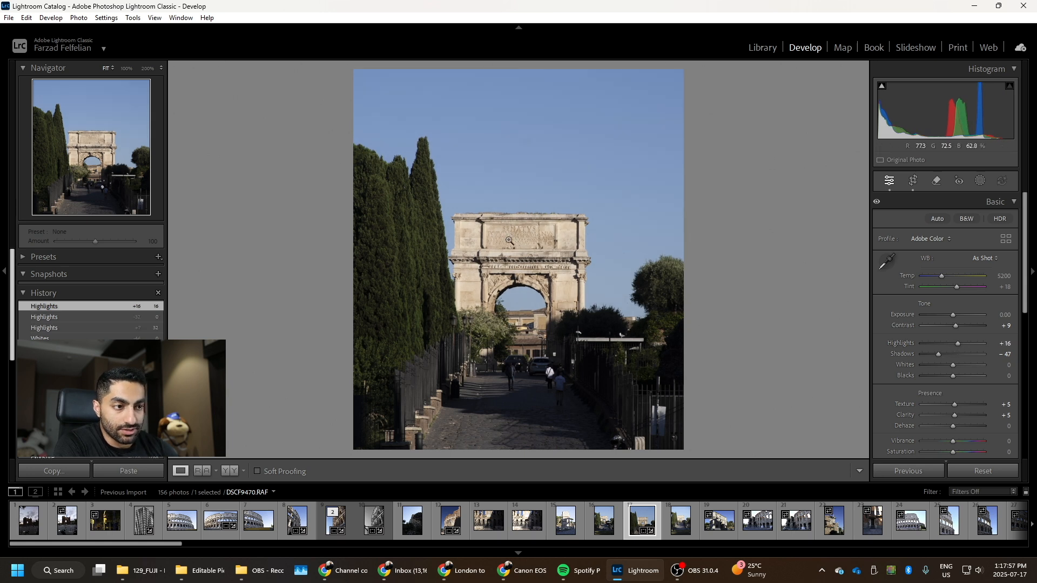
pyautogui.click(510, 241)
pyautogui.moveTo(541, 282); pyautogui.dragTo(584, 194)
pyautogui.click(582, 197)
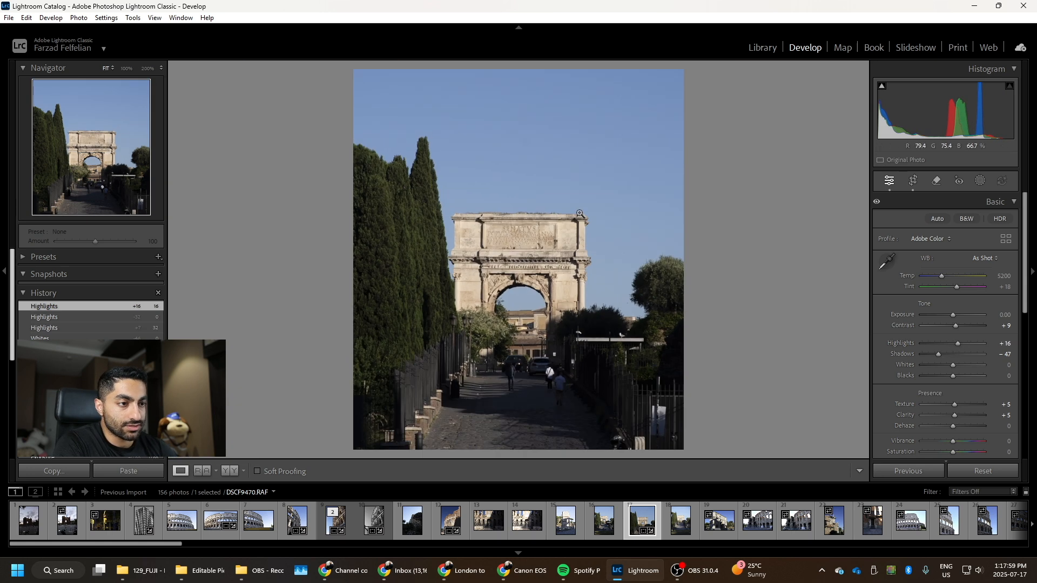
# - Try Blacks at -100, reset it, and set it to -12
pyautogui.moveTo(954, 376); pyautogui.dragTo(741, 401)
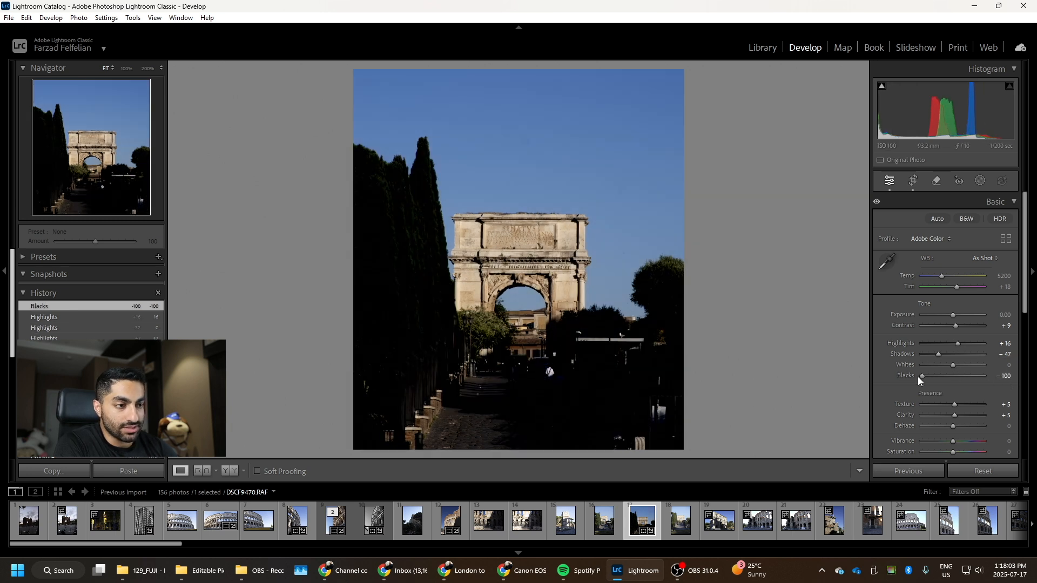
pyautogui.doubleClick(954, 375)
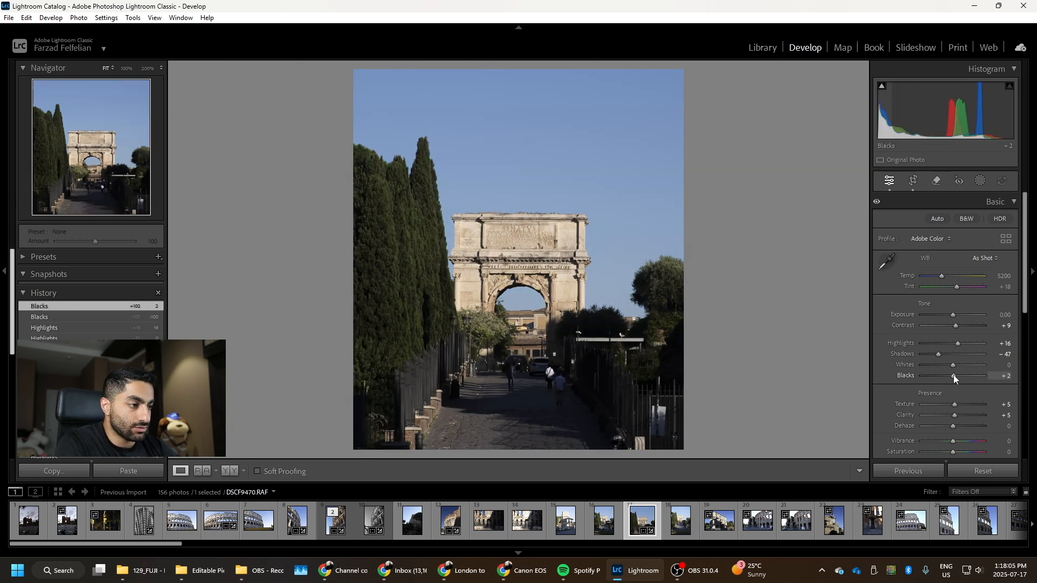
pyautogui.click(950, 377)
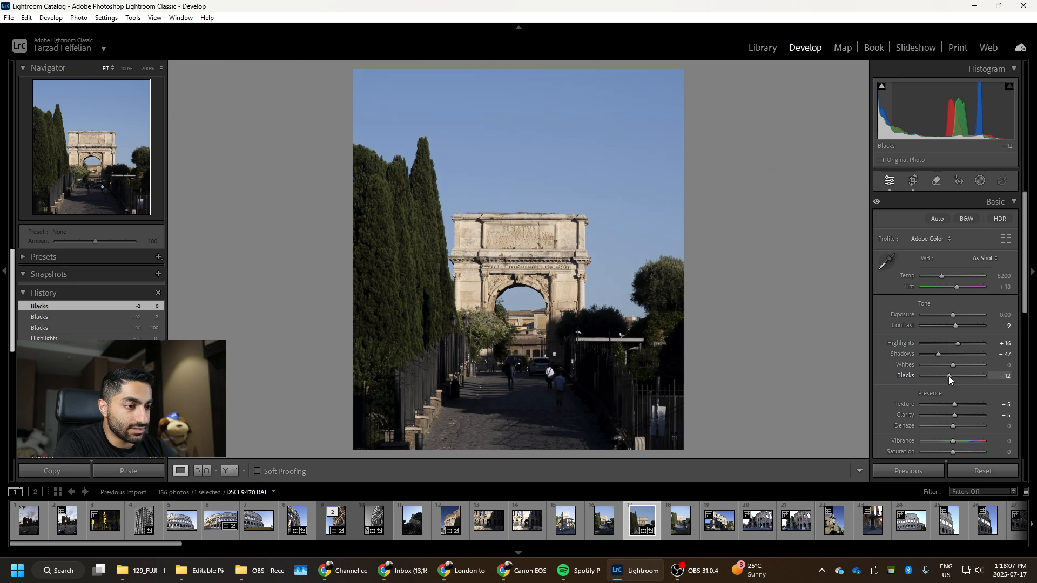
# - Examine the arch's inscription and the shaded area around the fence and flat roof at 100%, and return to the whole photo
pyautogui.click(547, 231)
pyautogui.moveTo(416, 271); pyautogui.dragTo(650, 245)
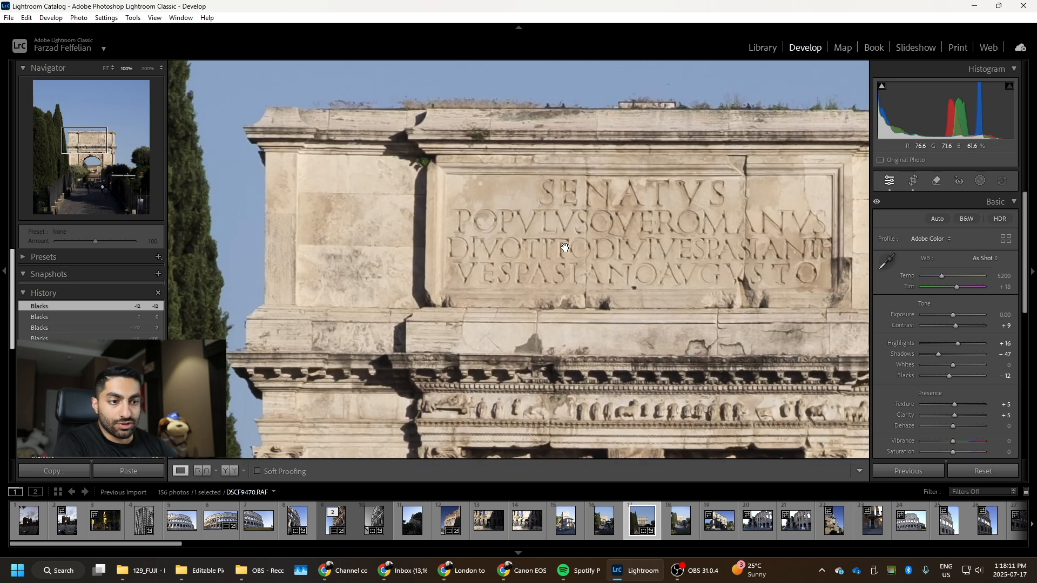
pyautogui.click(562, 264)
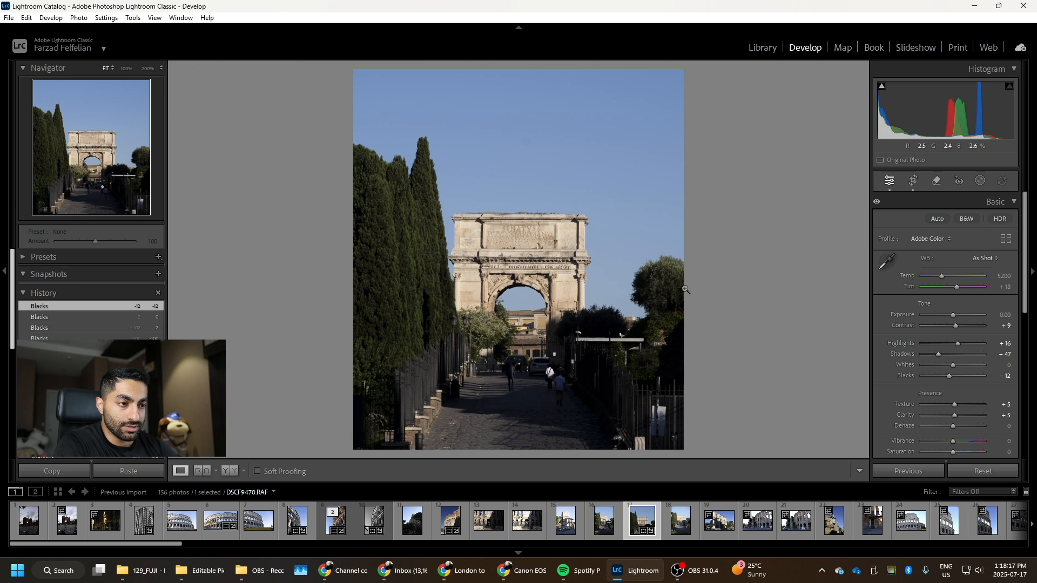
pyautogui.click(616, 338)
pyautogui.click(496, 356)
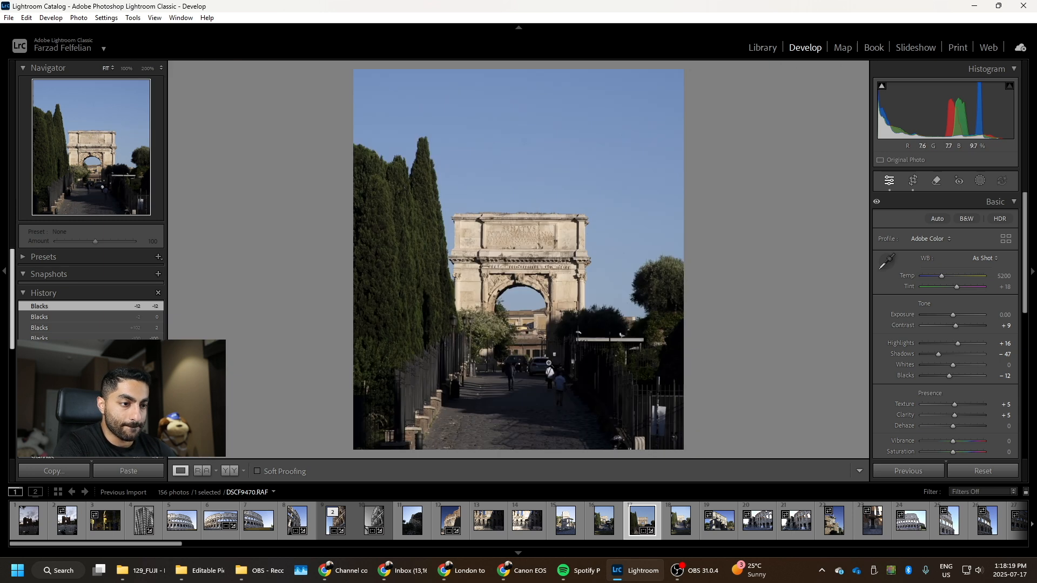
pyautogui.click(609, 348)
pyautogui.moveTo(627, 340); pyautogui.dragTo(551, 330)
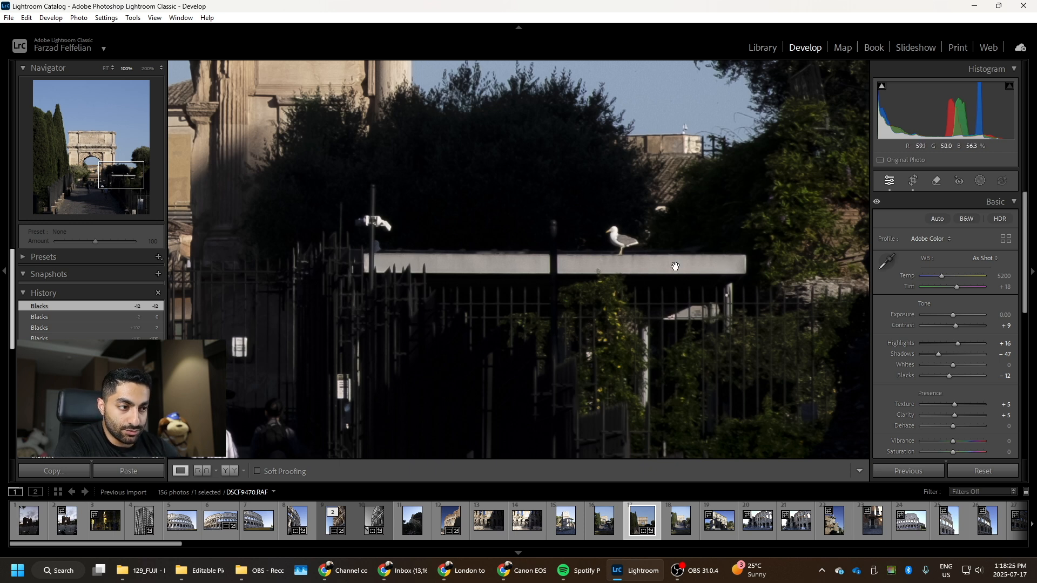
pyautogui.click(544, 297)
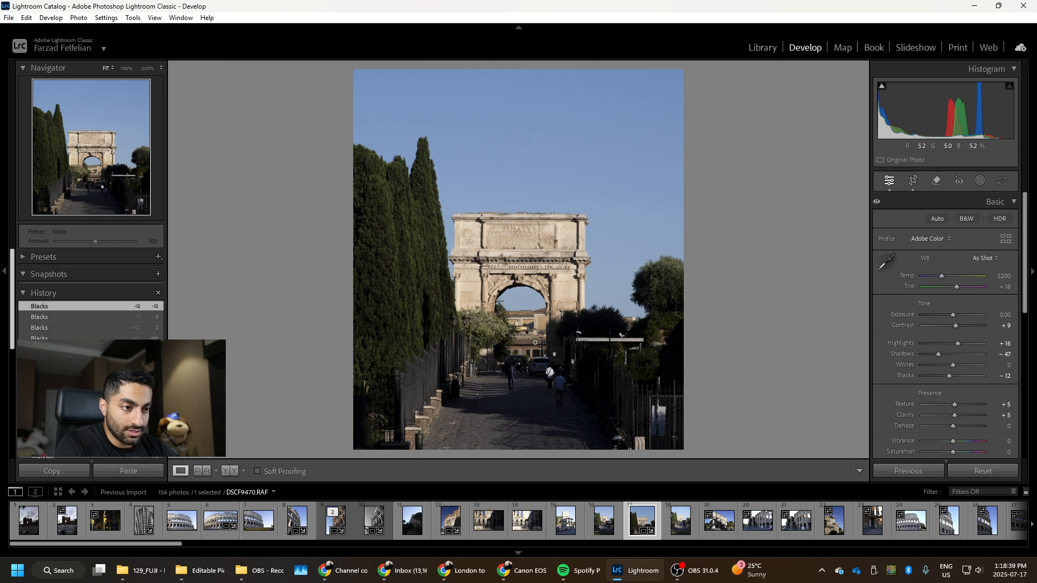
# - Try the Green saturation at +100, and set Green saturation to +29 and Orange saturation to +26
pyautogui.scroll(-4, 954, 329)
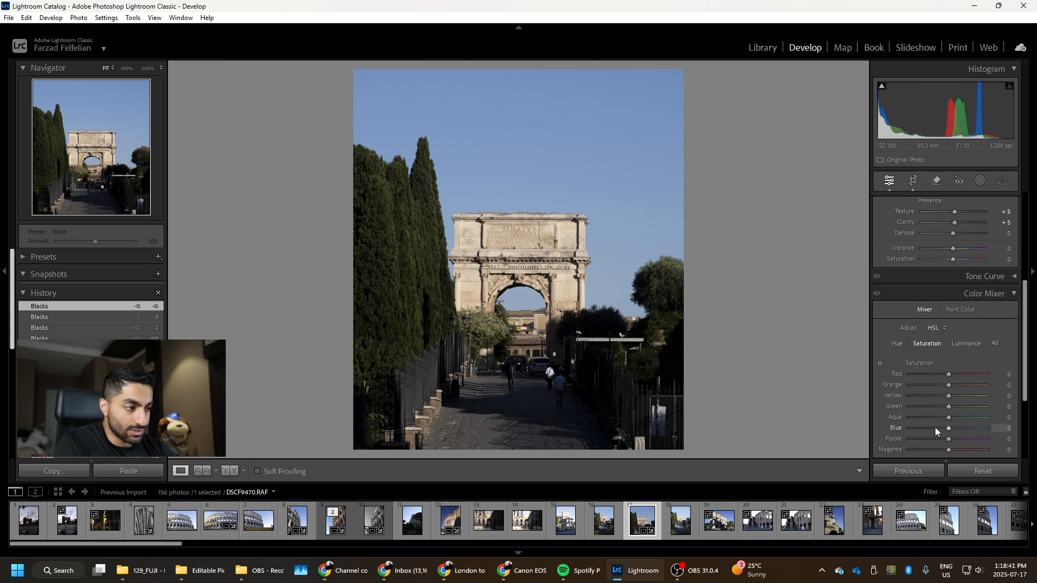
pyautogui.moveTo(951, 407); pyautogui.dragTo(991, 407)
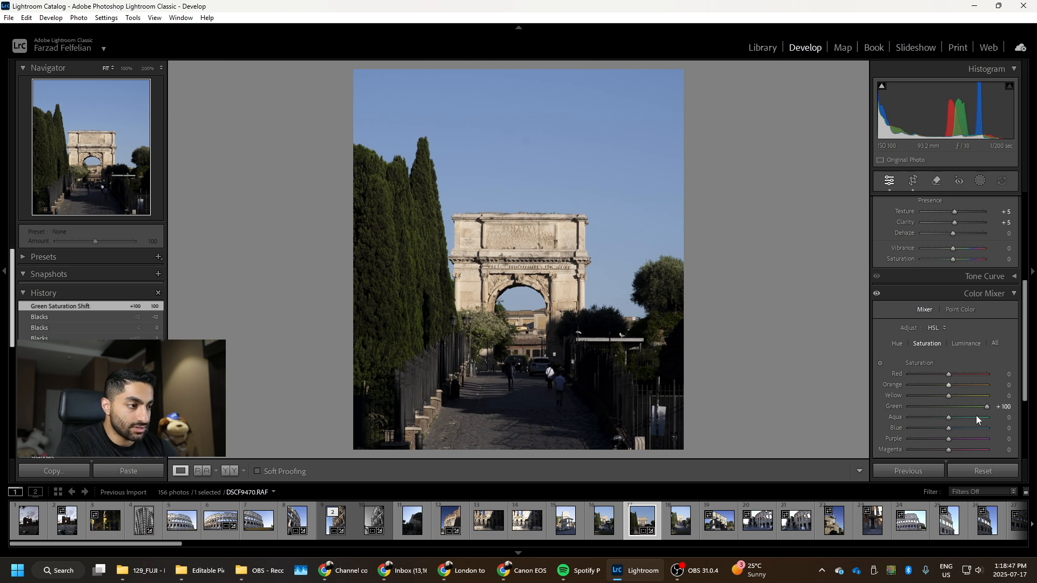
pyautogui.moveTo(965, 409); pyautogui.dragTo(964, 385)
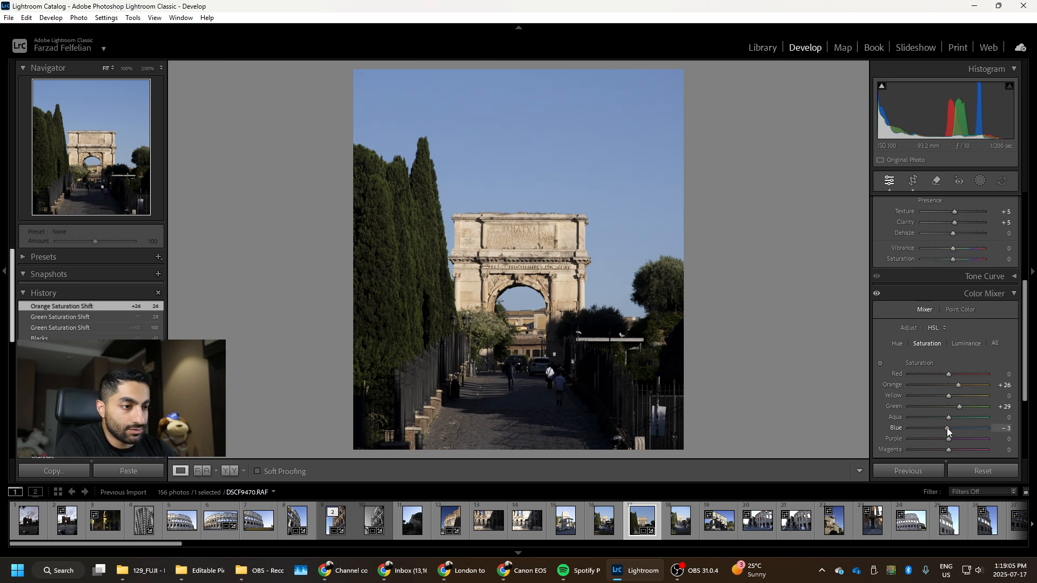
# - Try the Blue saturation at -100 and +23, reset it to 0, and compare the before and after versions side by side
pyautogui.moveTo(949, 428); pyautogui.dragTo(890, 411)
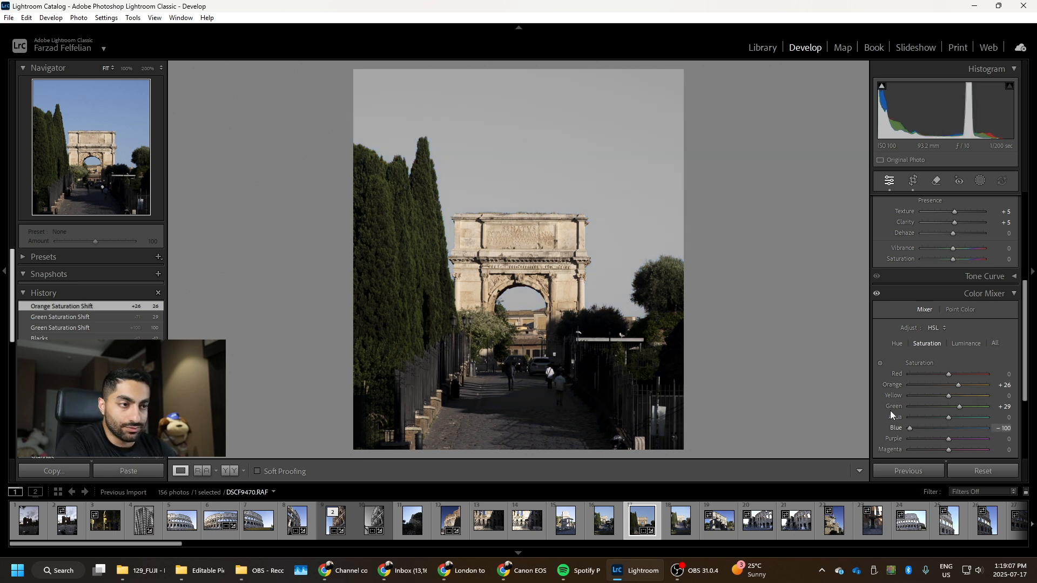
pyautogui.moveTo(890, 412); pyautogui.dragTo(958, 436)
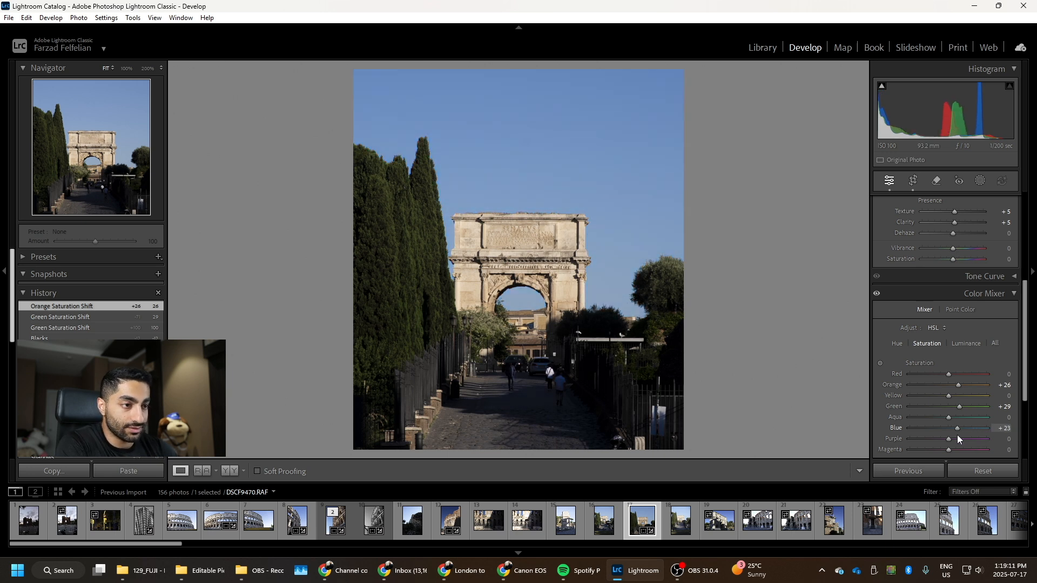
pyautogui.doubleClick(958, 427)
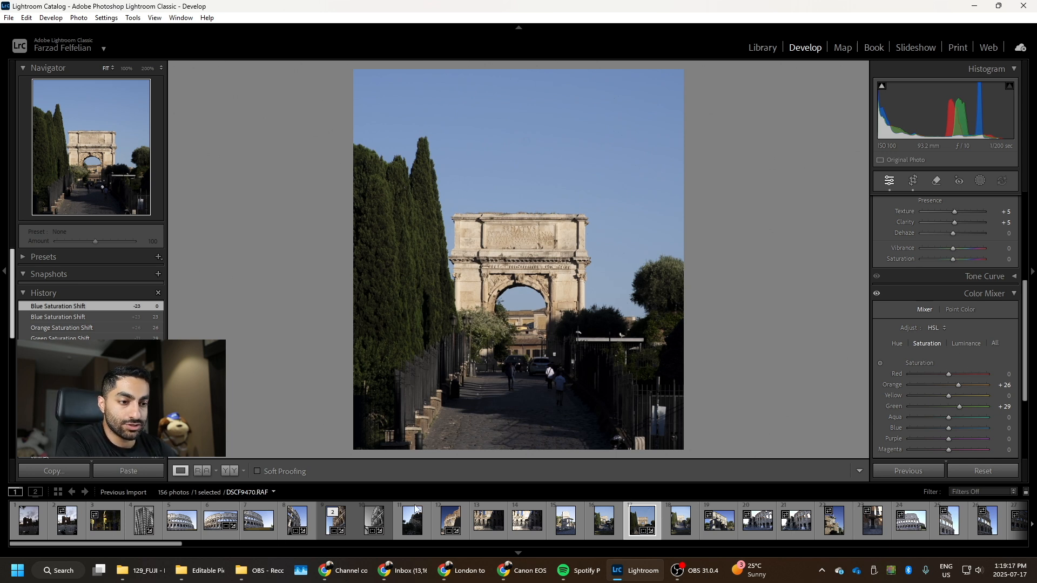
pyautogui.click(230, 471)
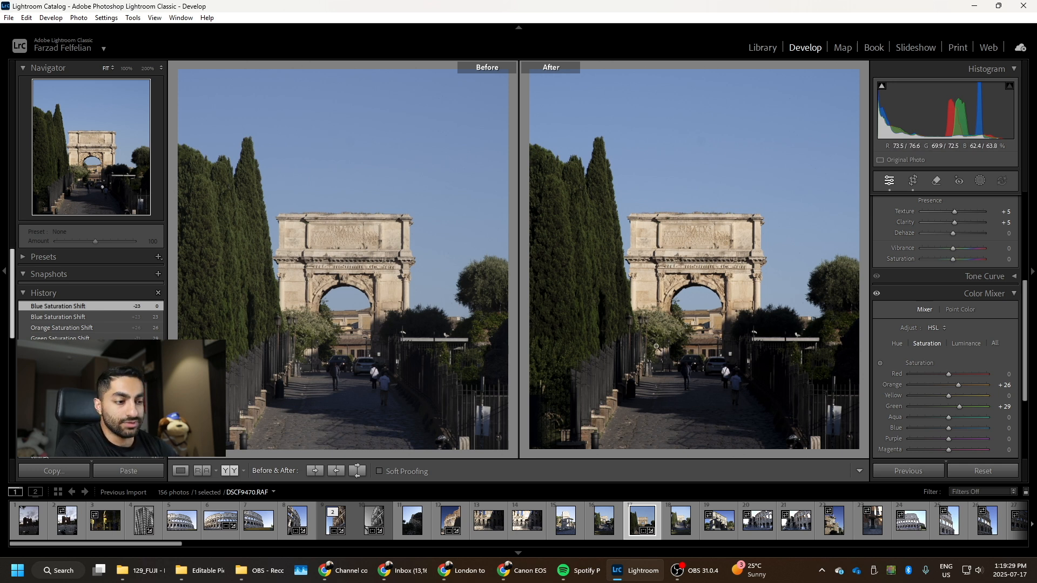
# - Open the arch photo DSCF9472.RAF and crop it tighter at the original aspect, cutting off the fence at the base and roughly centring the arch
pyautogui.click(686, 526)
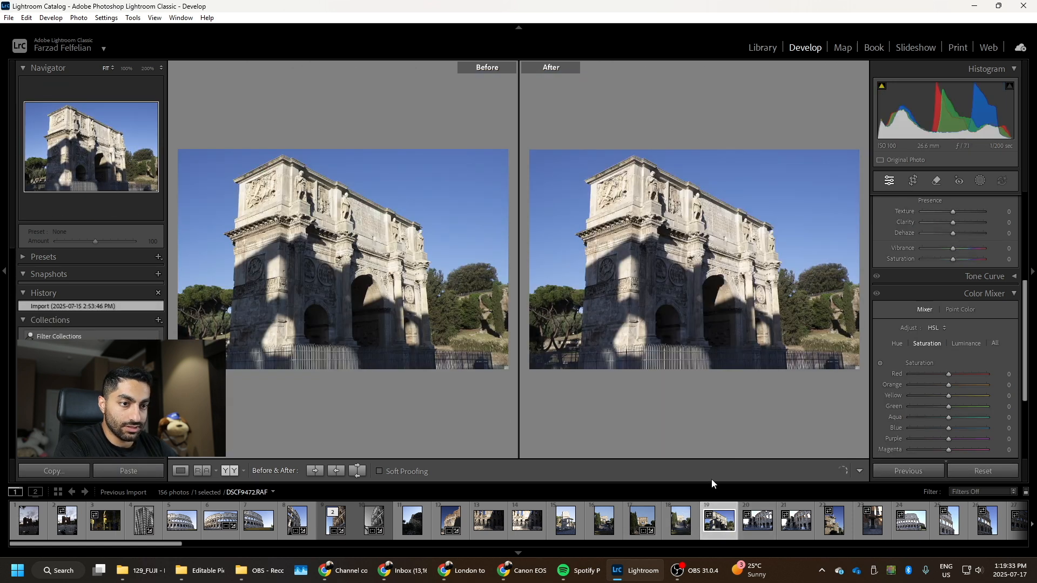
pyautogui.press('r')
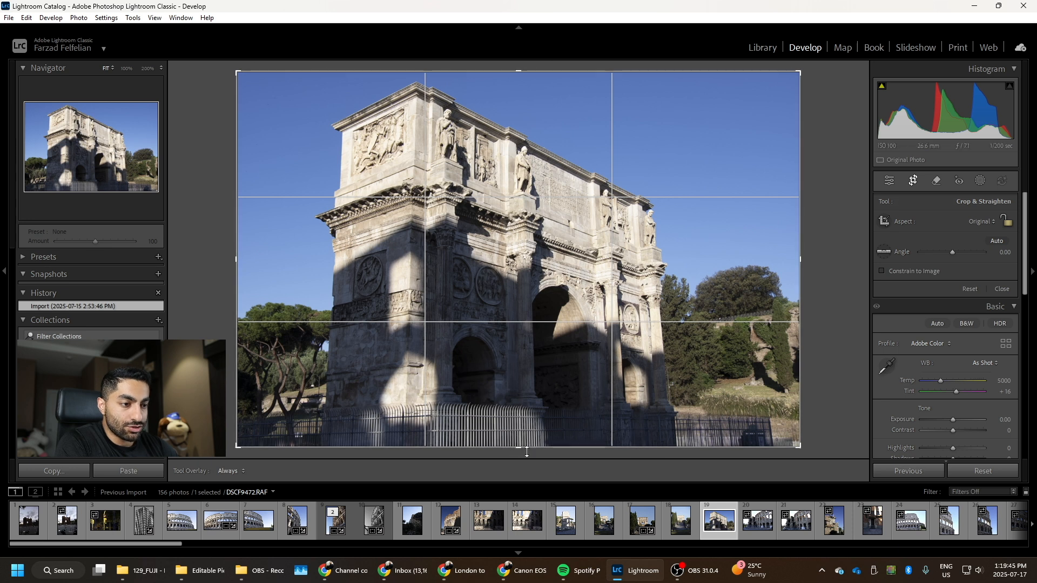
pyautogui.moveTo(799, 446); pyautogui.dragTo(834, 482)
pyautogui.moveTo(802, 449); pyautogui.dragTo(792, 424)
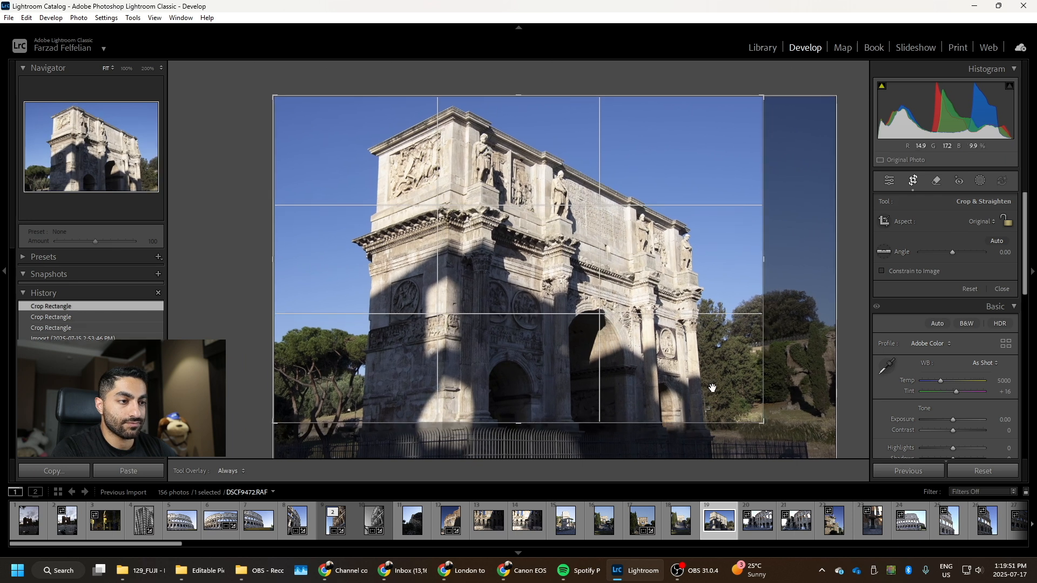
pyautogui.moveTo(708, 384); pyautogui.dragTo(676, 385)
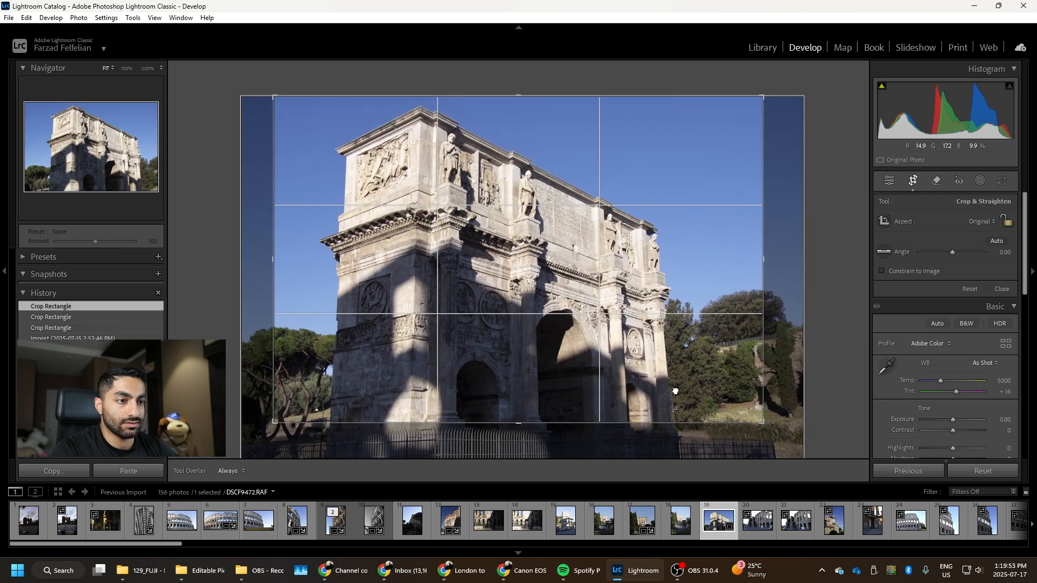
pyautogui.moveTo(457, 176); pyautogui.dragTo(462, 178)
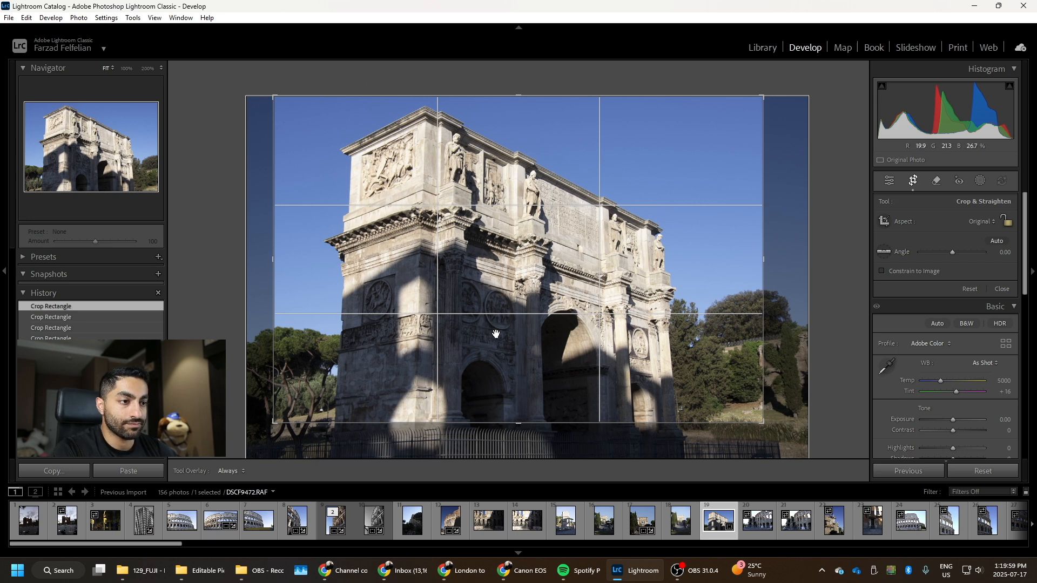
pyautogui.press('Return')
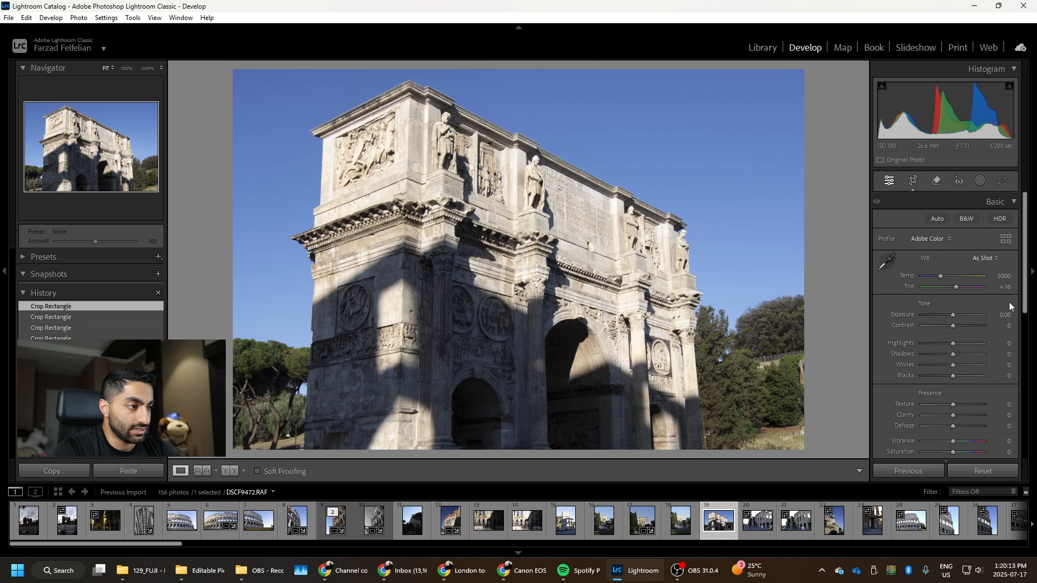
# - Set Contrast to +9, Clarity to +16 and Texture to +5, and check the shaded round reliefs at 100%
pyautogui.moveTo(955, 325); pyautogui.dragTo(960, 331)
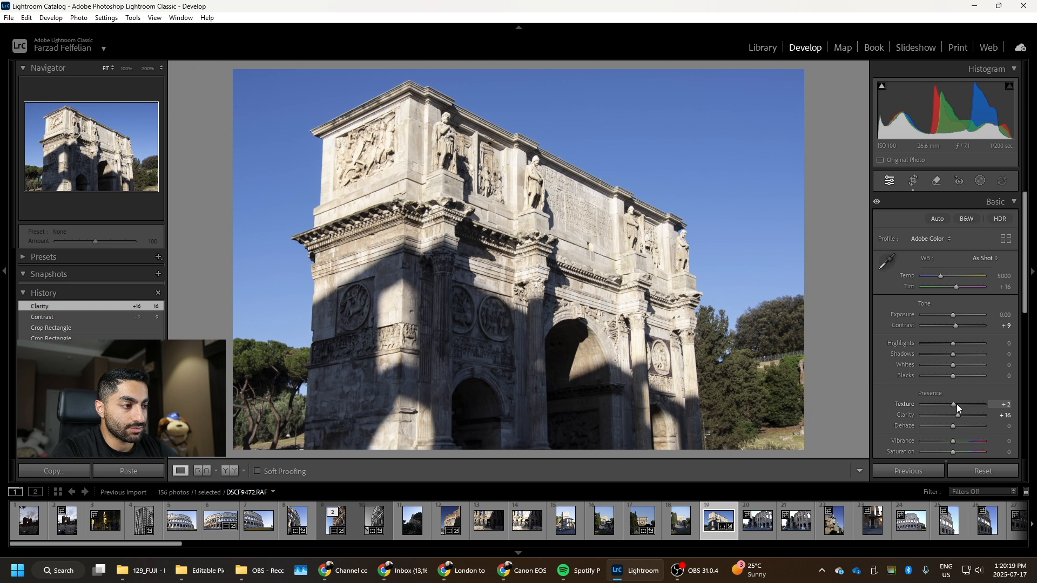
pyautogui.moveTo(566, 247); pyautogui.dragTo(512, 218)
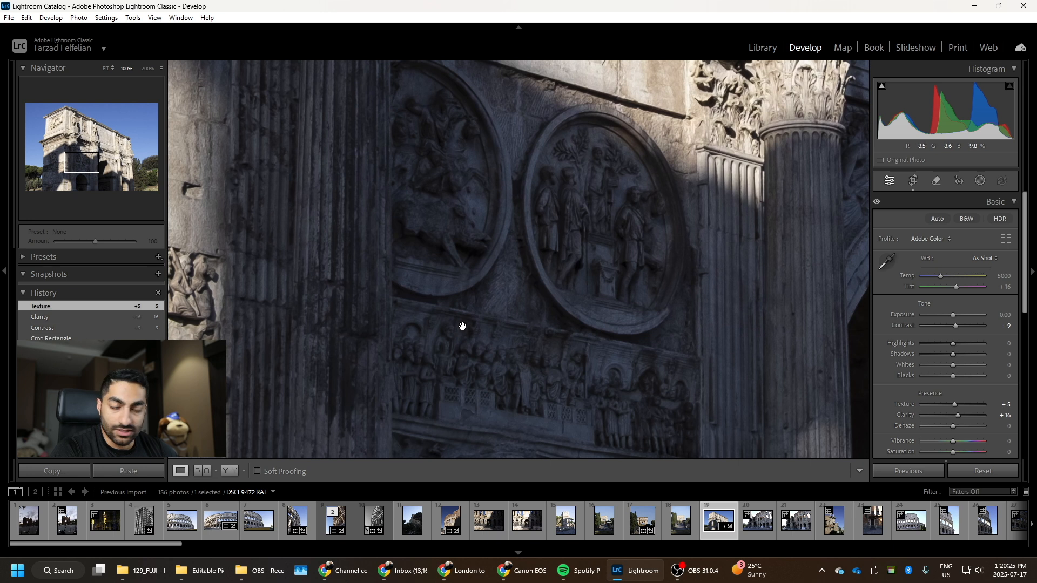
pyautogui.moveTo(484, 346); pyautogui.dragTo(486, 354)
pyautogui.click(483, 319)
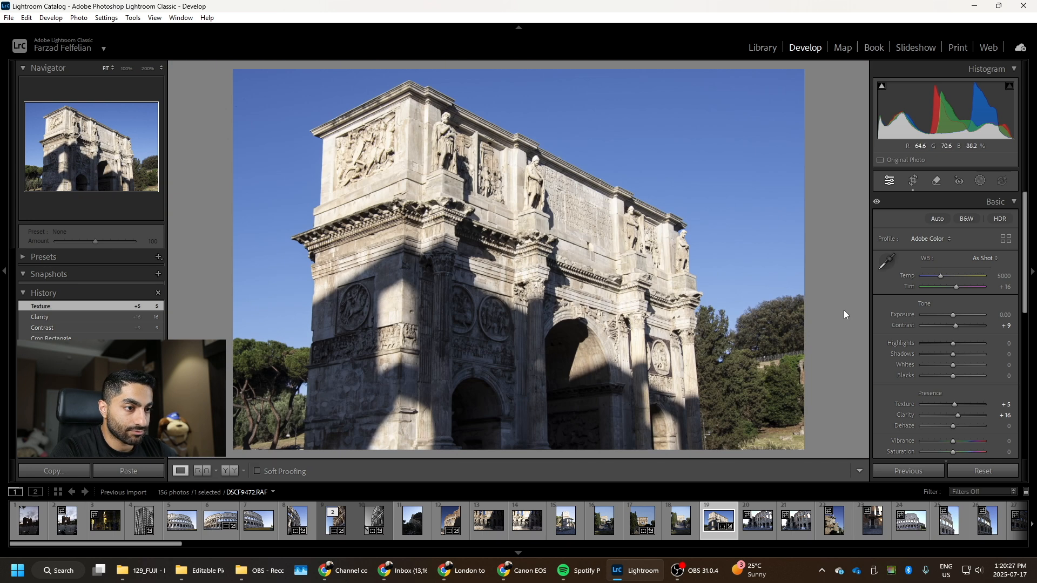
# - Try Shadows at +100 and -100, and set Shadows to +60 and Blacks to +56
pyautogui.moveTo(954, 357); pyautogui.dragTo(986, 354)
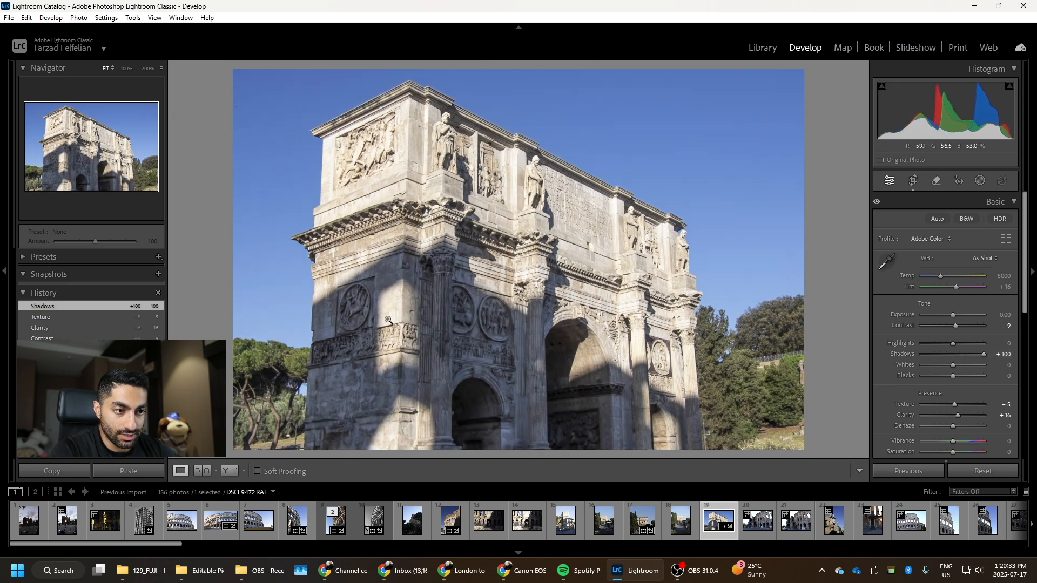
pyautogui.click(960, 355)
pyautogui.doubleClick(959, 355)
pyautogui.moveTo(953, 355); pyautogui.dragTo(893, 351)
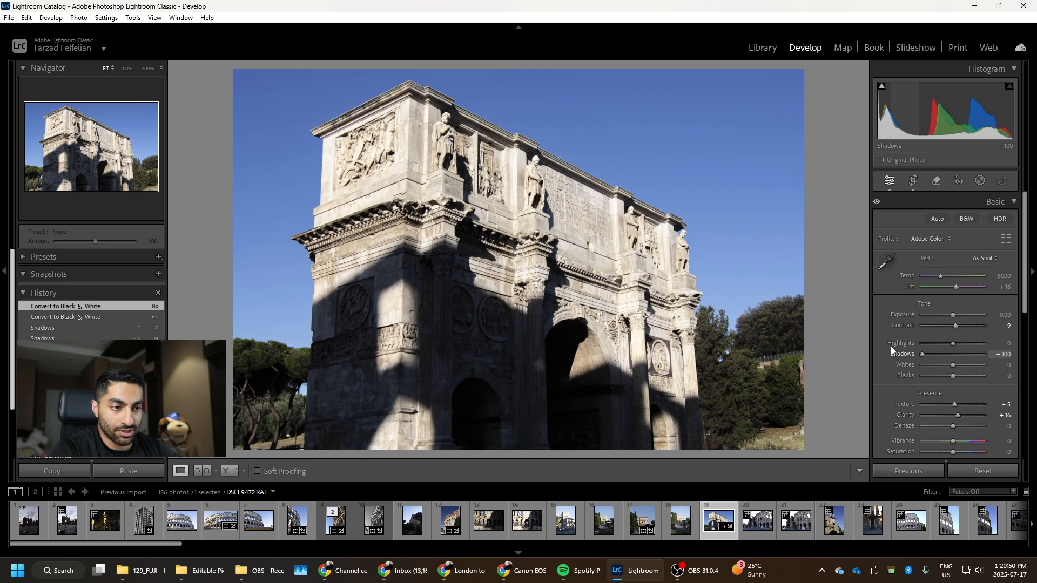
pyautogui.moveTo(892, 348); pyautogui.dragTo(970, 369)
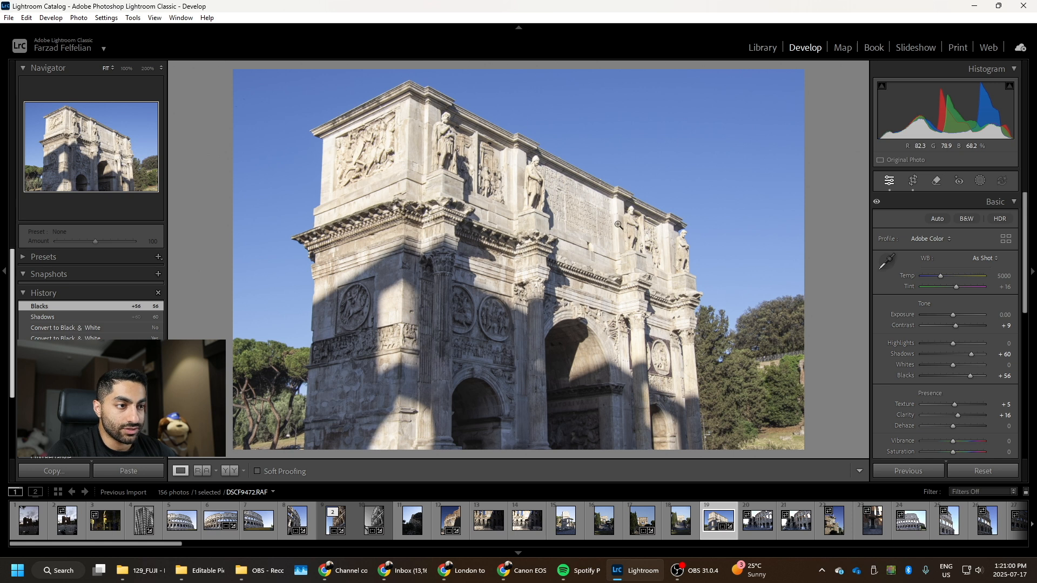
# - Check the sunlit inscription at 100% and set Highlights to -70
pyautogui.click(592, 207)
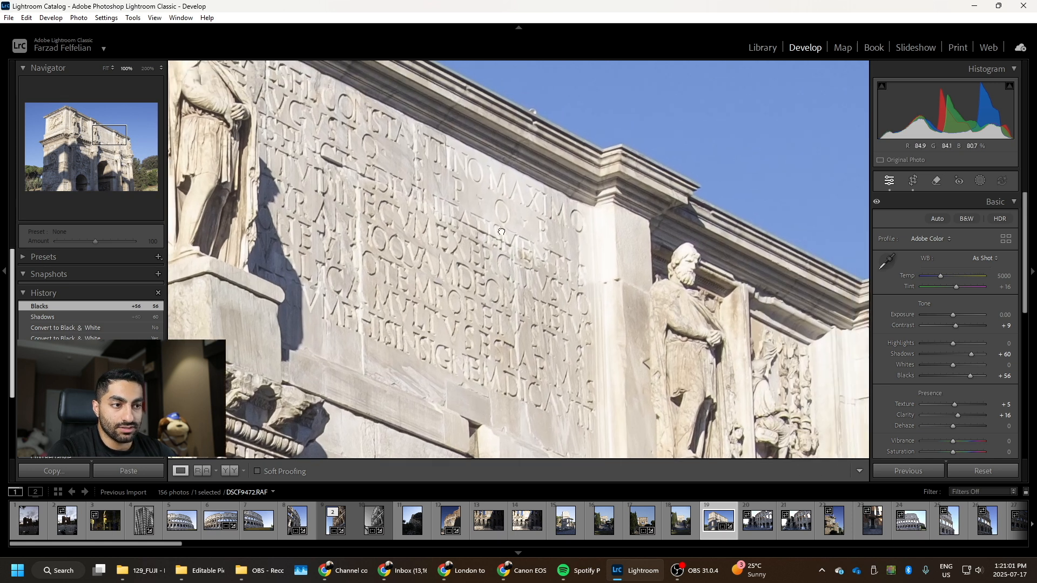
pyautogui.click(501, 232)
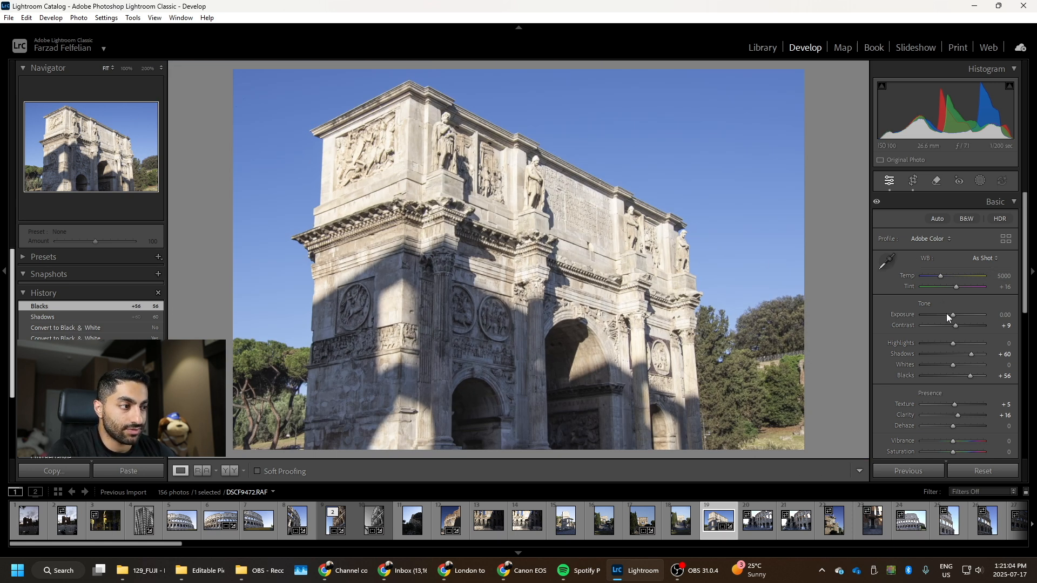
pyautogui.moveTo(952, 345); pyautogui.dragTo(929, 332)
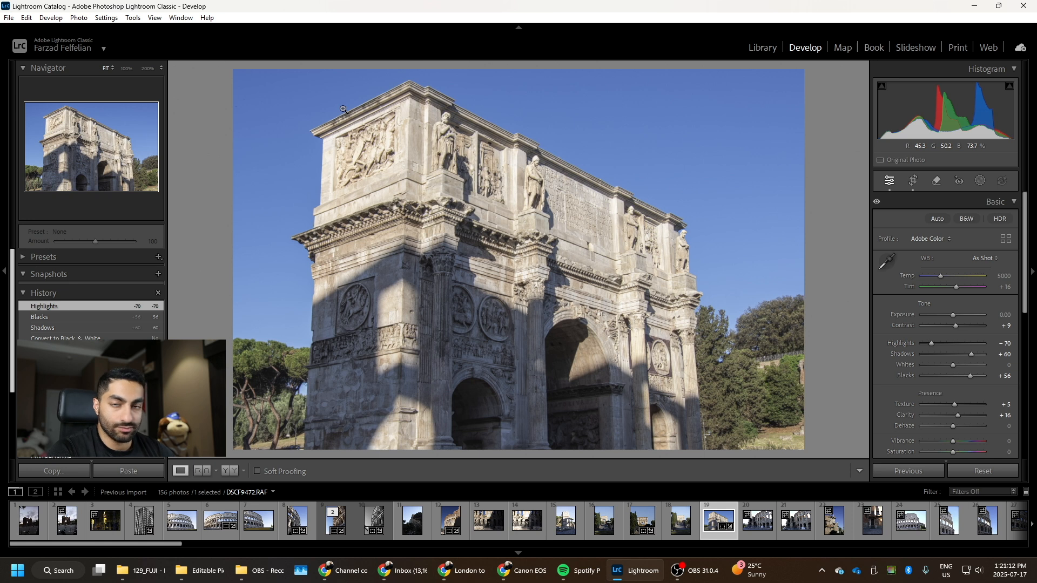
# - Examine the shaded lower frieze and the sunlit statues beside the inscription at 100%
pyautogui.click(373, 361)
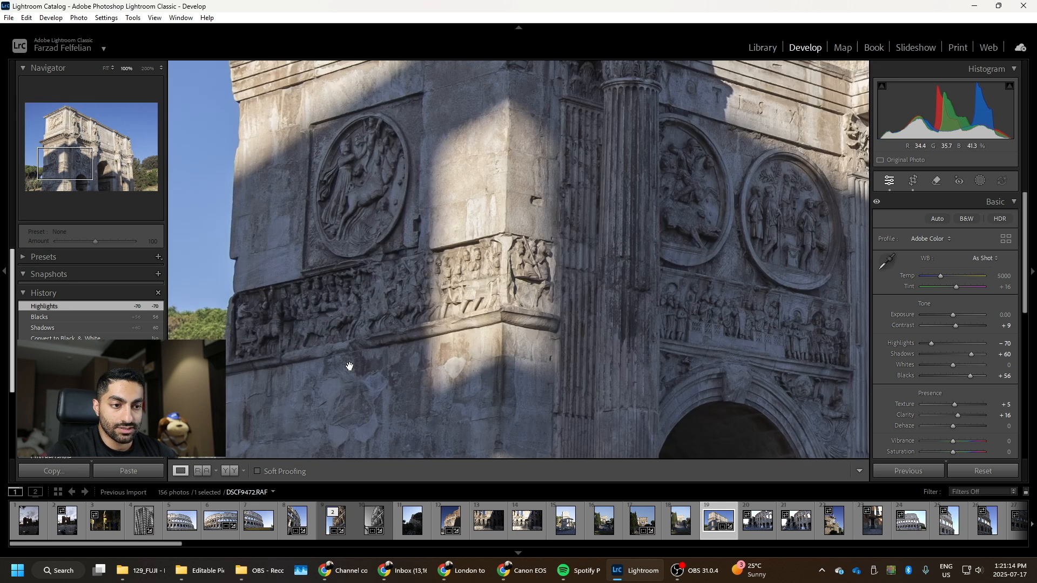
pyautogui.click(398, 332)
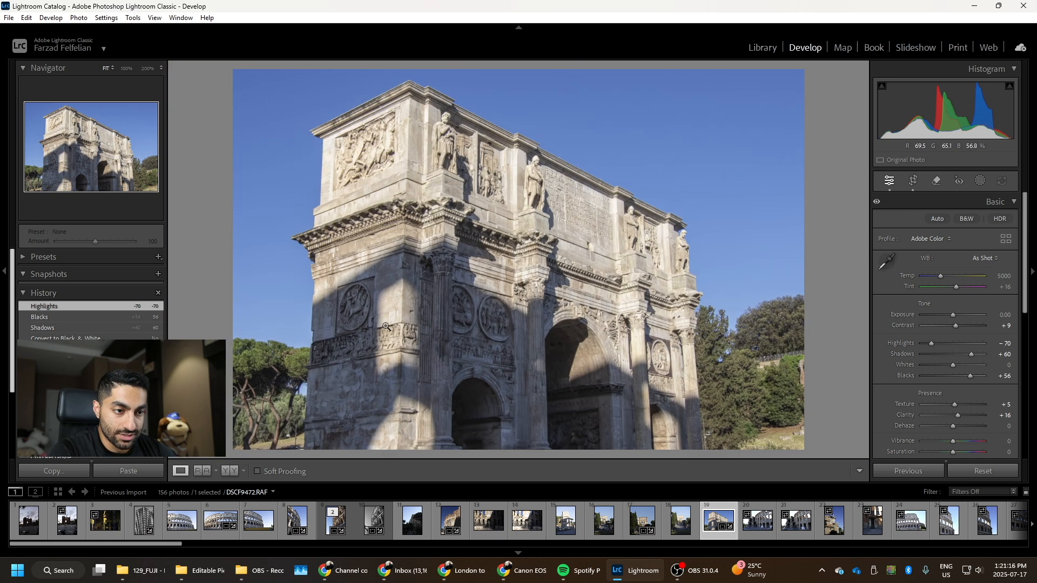
pyautogui.click(664, 229)
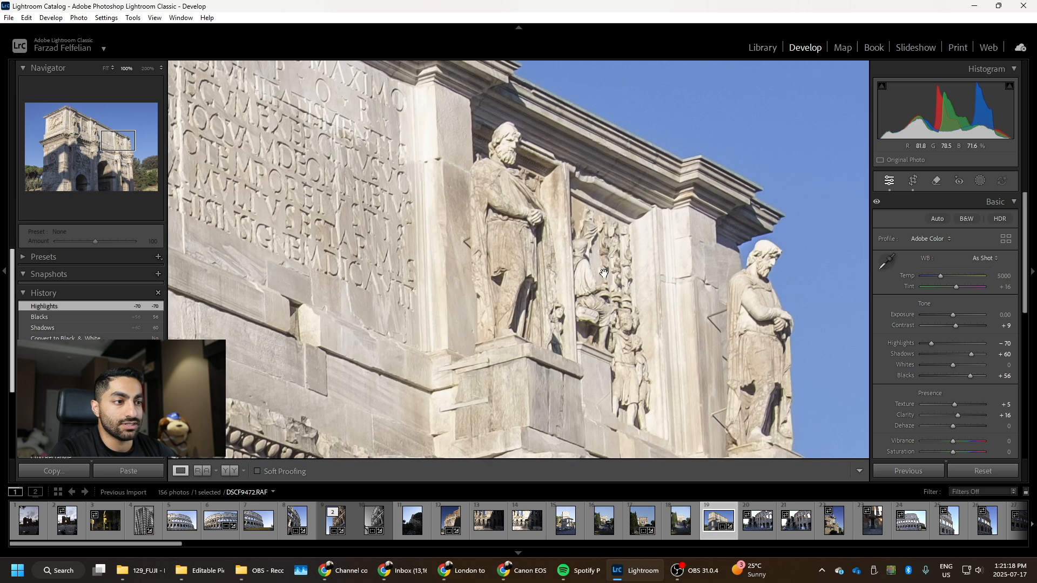
pyautogui.click(586, 265)
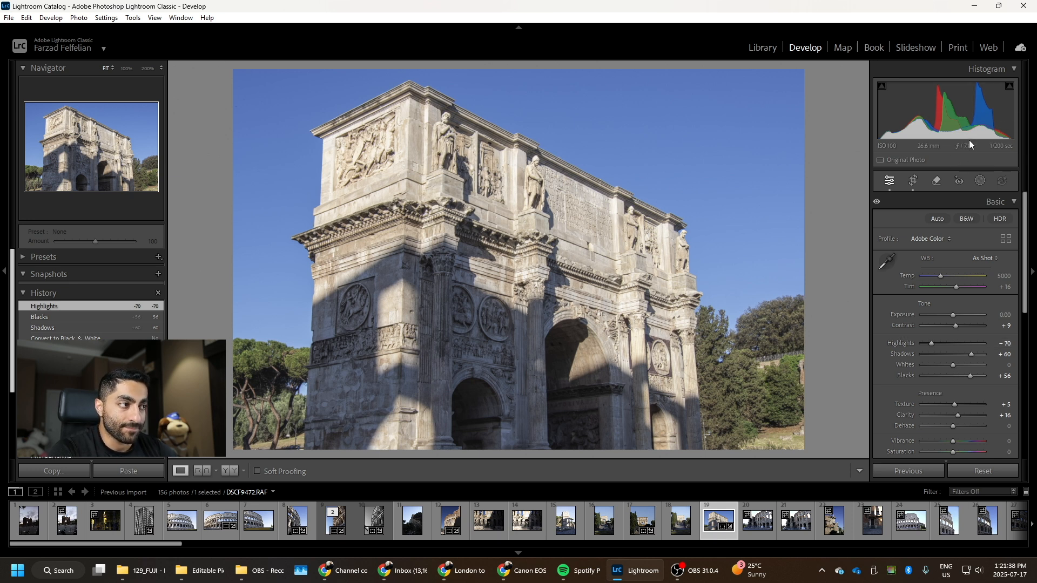
pyautogui.click(342, 355)
pyautogui.moveTo(319, 365); pyautogui.dragTo(444, 288)
pyautogui.moveTo(511, 266); pyautogui.dragTo(458, 277)
pyautogui.click(458, 278)
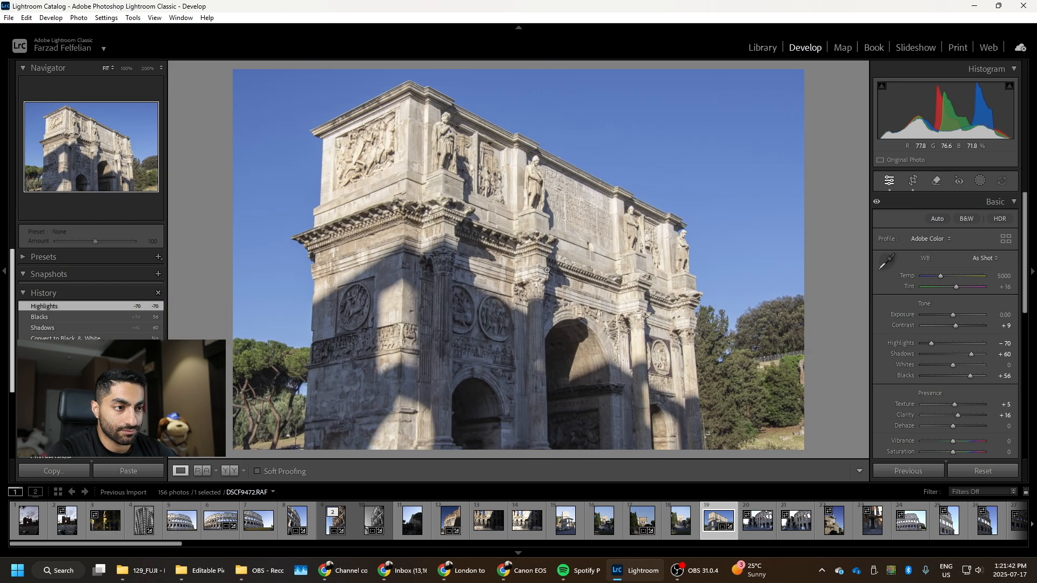
# - Examine the corner frieze, round reliefs, column capitals and upper statues at 100%, and return to the whole photo
pyautogui.click(428, 339)
pyautogui.moveTo(397, 325); pyautogui.dragTo(488, 273)
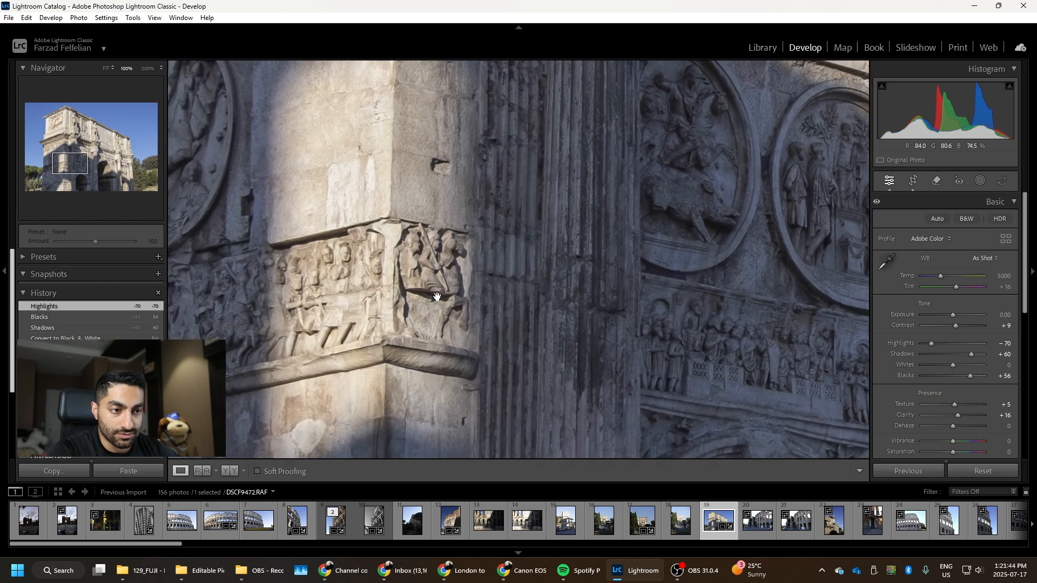
pyautogui.moveTo(525, 236); pyautogui.dragTo(402, 379)
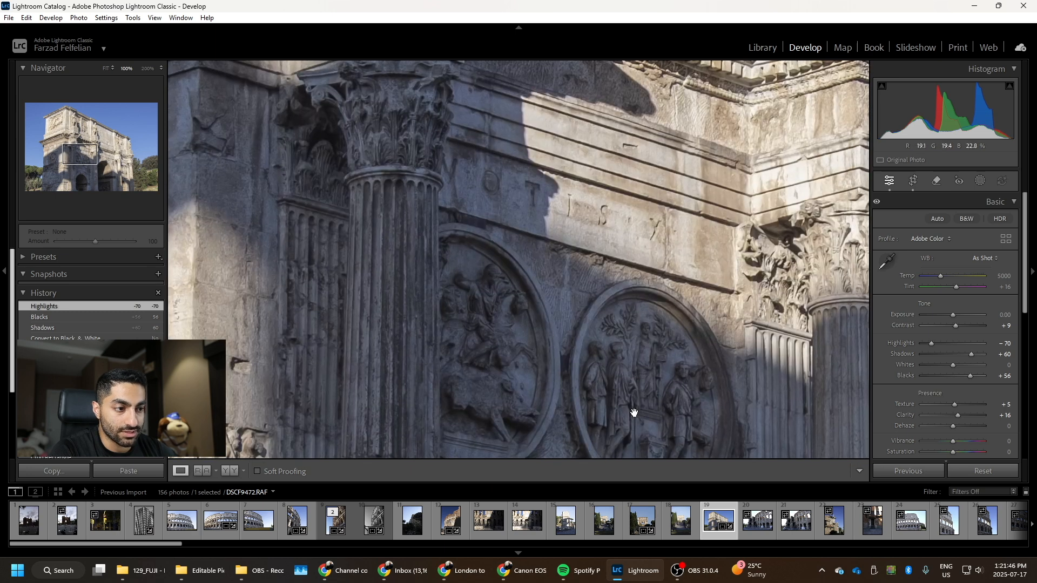
pyautogui.moveTo(634, 413); pyautogui.dragTo(484, 264)
pyautogui.moveTo(496, 182); pyautogui.dragTo(533, 351)
pyautogui.click(562, 254)
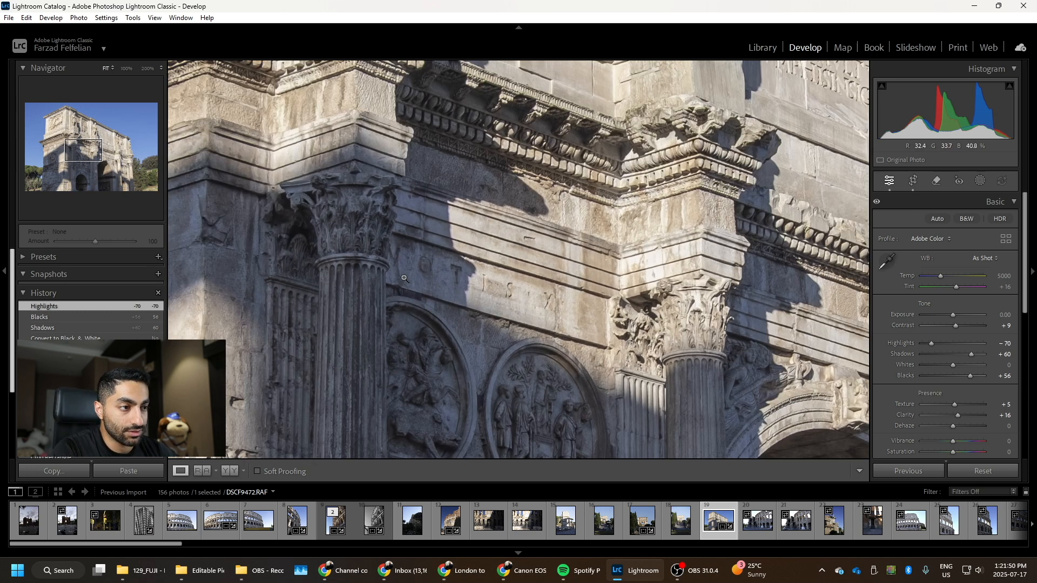
pyautogui.click(659, 237)
pyautogui.moveTo(623, 212); pyautogui.dragTo(559, 222)
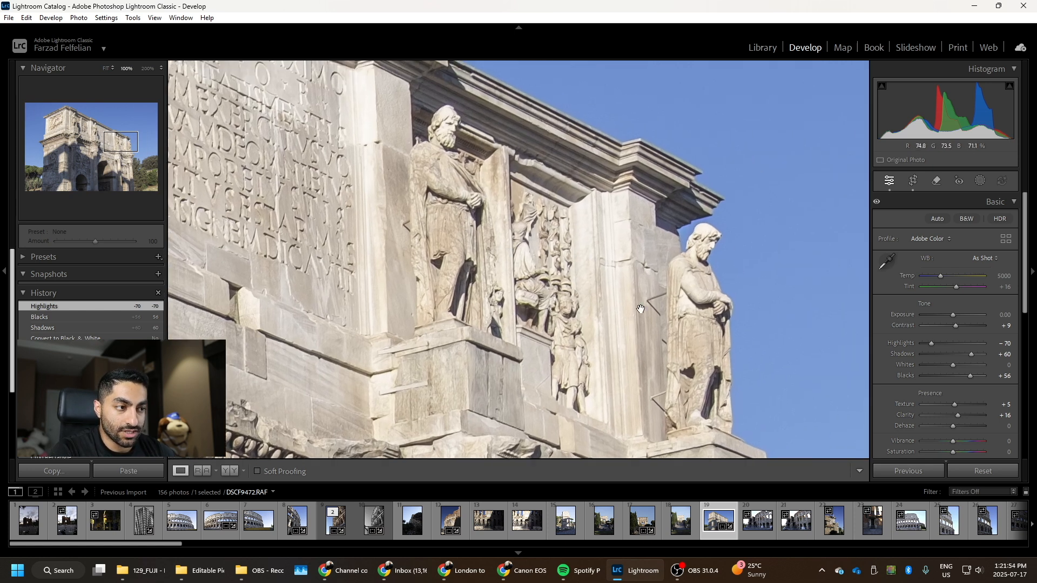
pyautogui.click(621, 274)
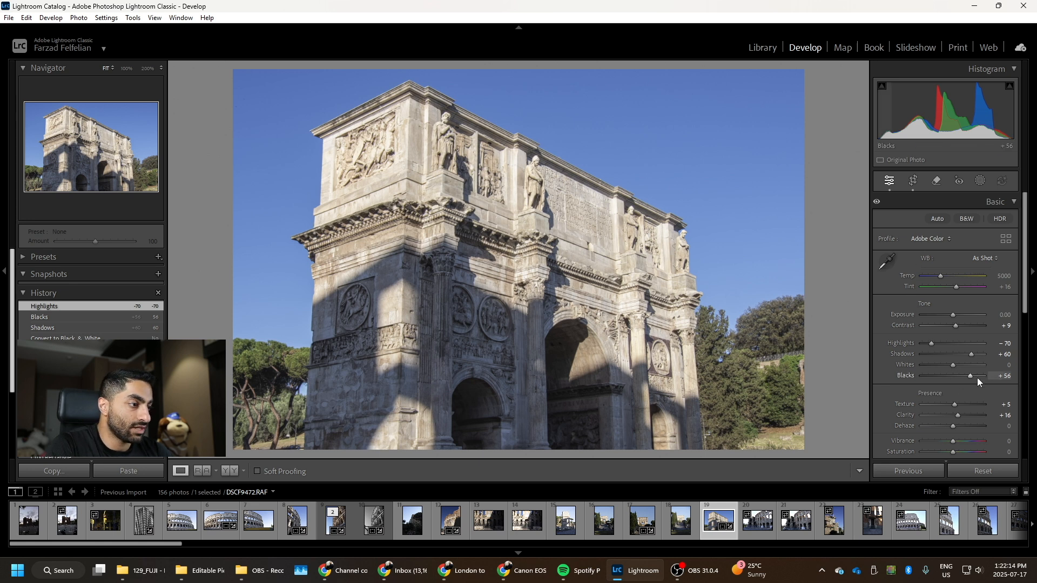
# - Try the Green saturation at +100 and -100, and set it to -10
pyautogui.scroll(-10, 935, 375)
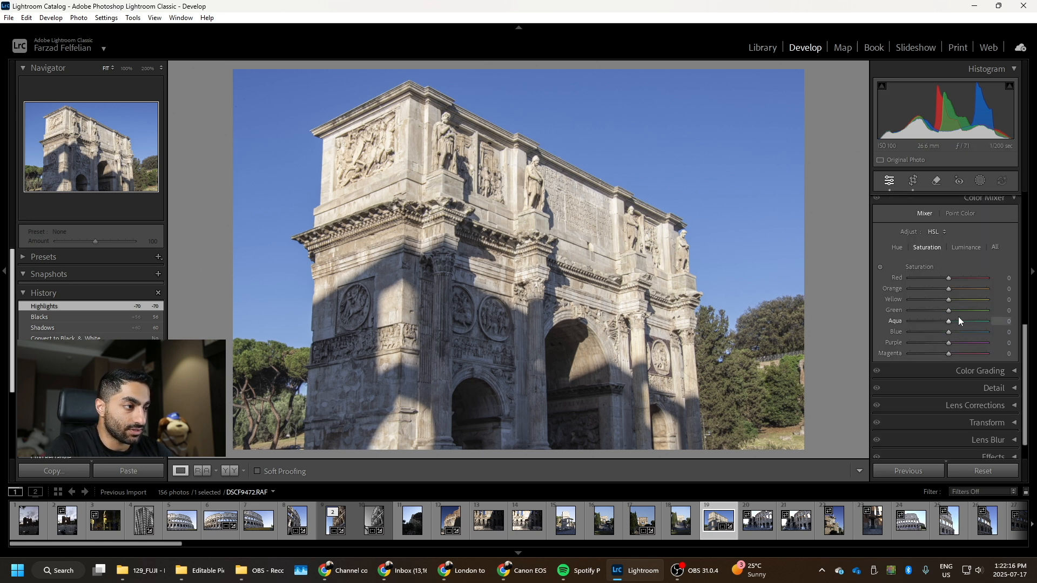
pyautogui.moveTo(952, 310); pyautogui.dragTo(867, 318)
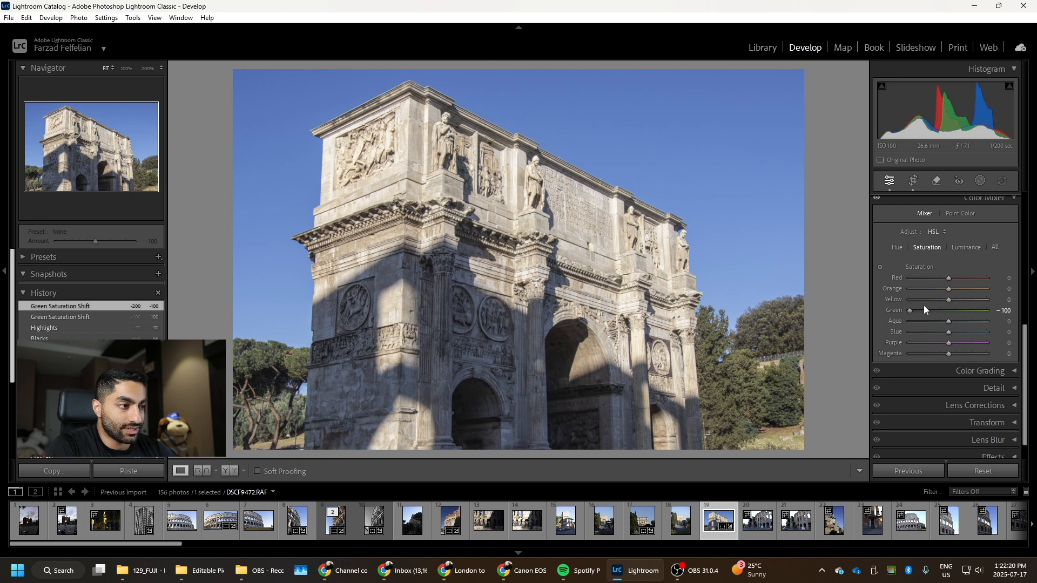
pyautogui.click(942, 310)
pyautogui.doubleClick(944, 311)
pyautogui.click(944, 311)
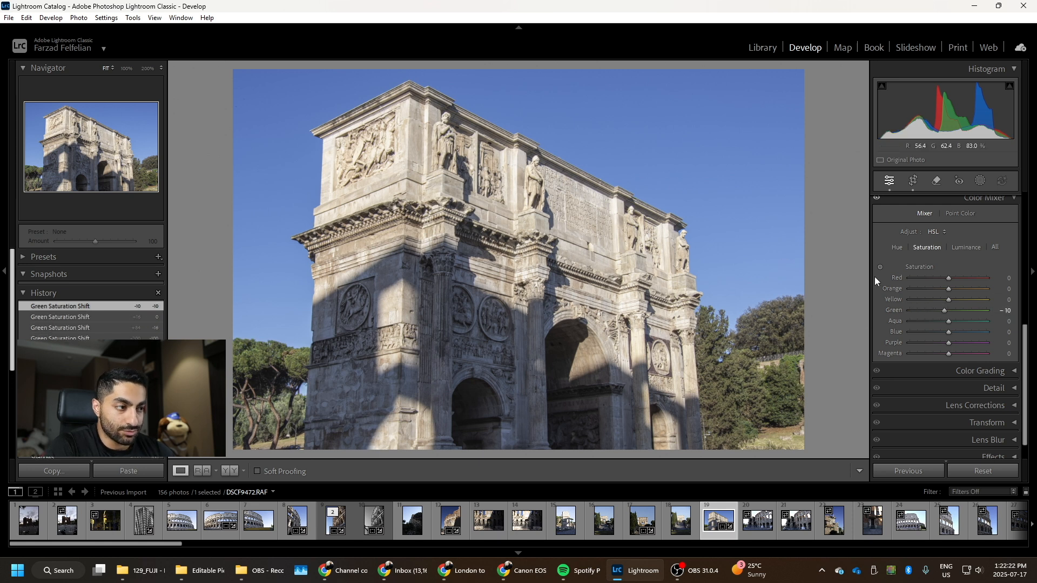
# - Reset the Green saturation to 0, and set Orange saturation to +27 and Yellow saturation to +17
pyautogui.doubleClick(945, 310)
pyautogui.moveTo(951, 289)
pyautogui.mouseDown()
pyautogui.moveTo(971, 293)
pyautogui.moveTo(956, 300)
pyautogui.mouseUp()
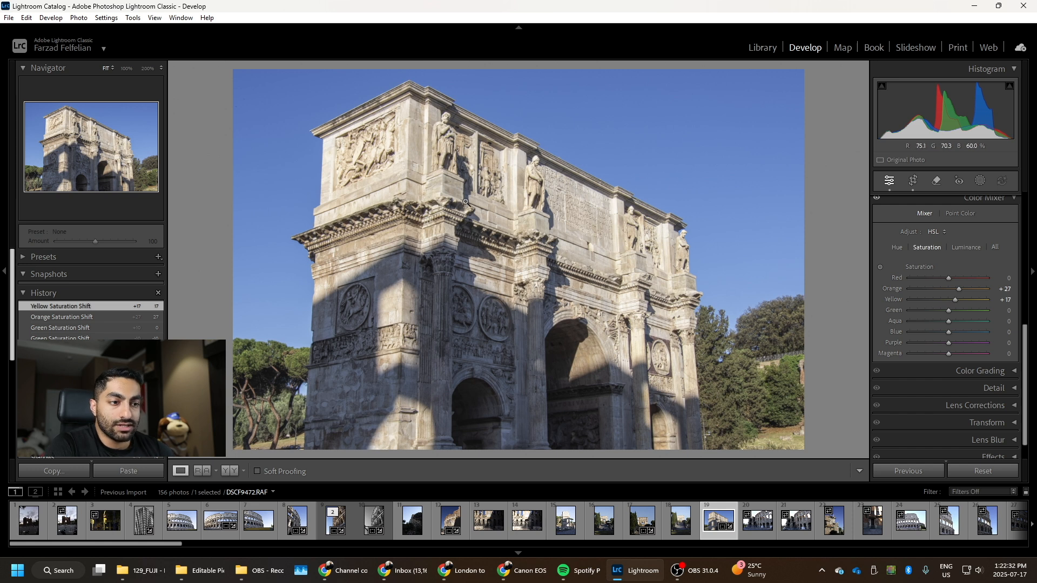
pyautogui.moveTo(261, 394); pyautogui.dragTo(496, 313)
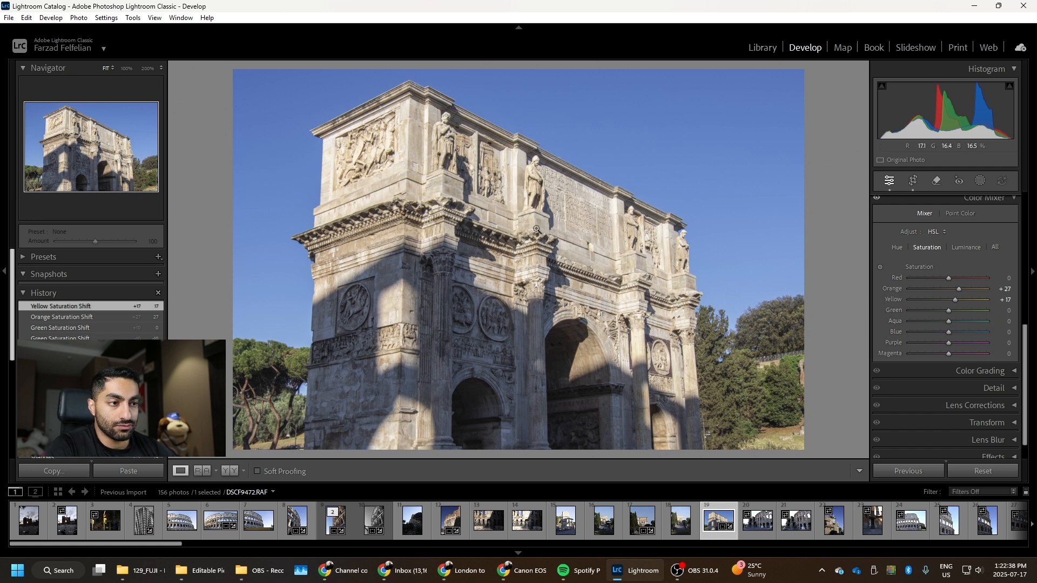
# - Switch to the Colosseum photo DSCF9474.RAF and crop out the truck, fence and workers along the ground
pyautogui.click(758, 529)
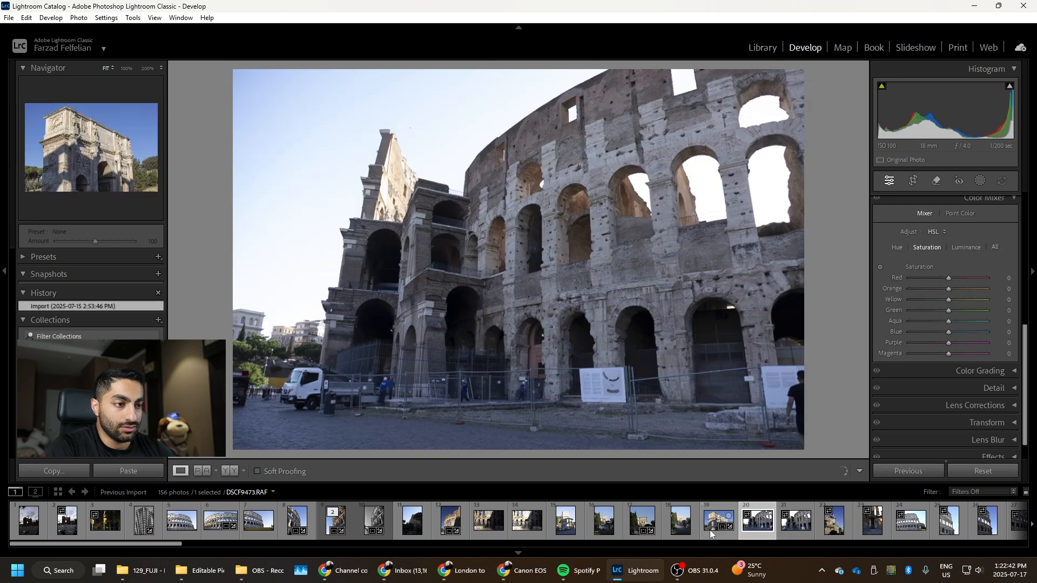
pyautogui.click(788, 530)
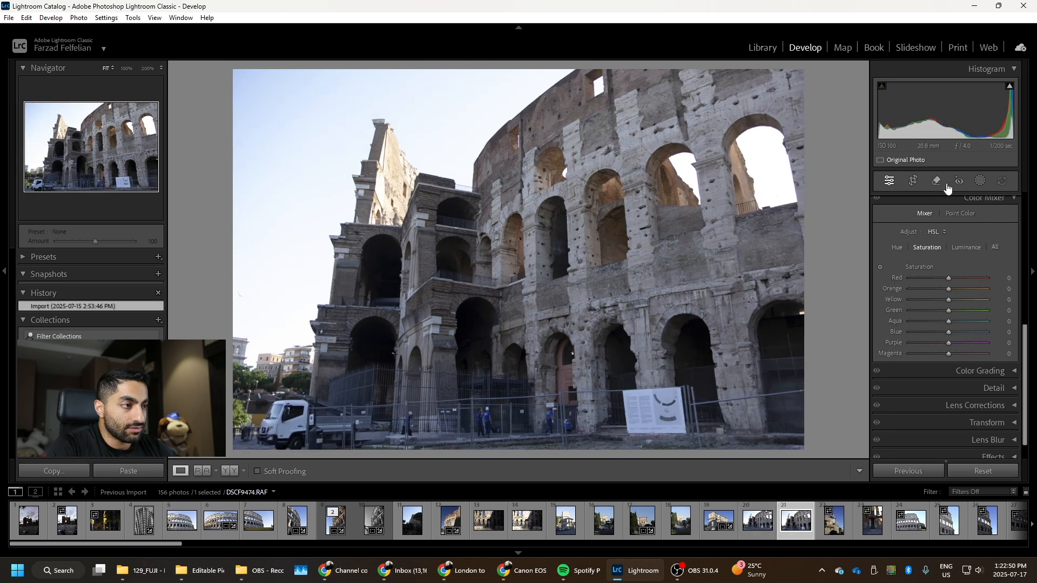
pyautogui.click(914, 182)
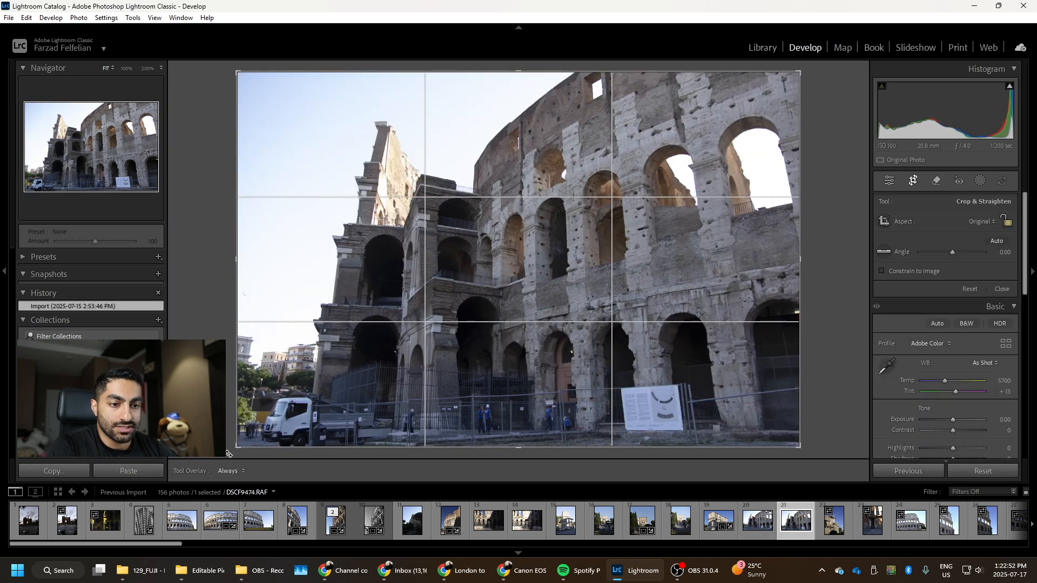
pyautogui.moveTo(236, 448); pyautogui.dragTo(293, 403)
pyautogui.moveTo(365, 358); pyautogui.dragTo(422, 358)
pyautogui.press('Return')
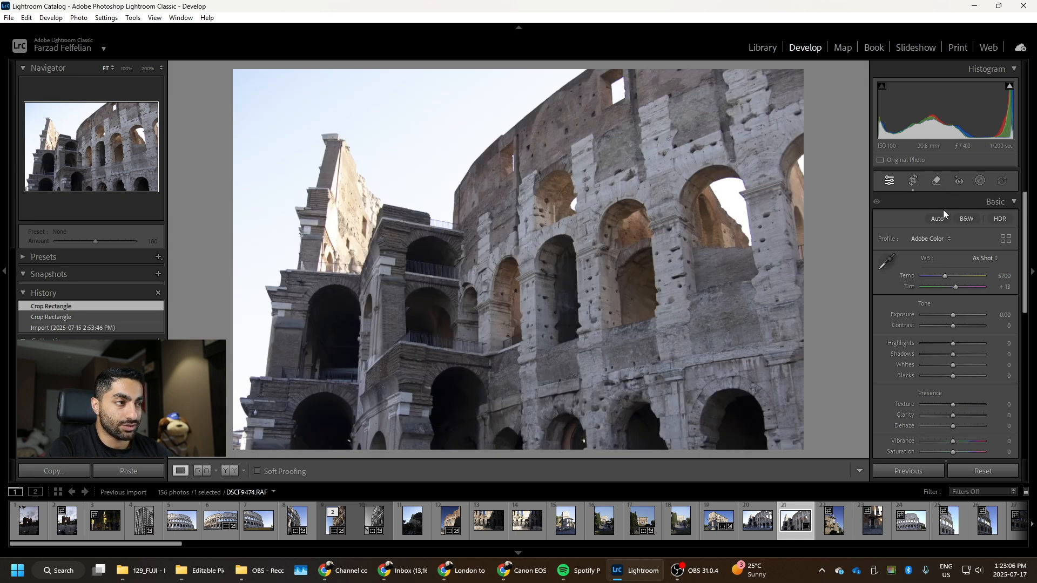
# - Reopen the crop and fine-tune its frame around the sunlit wall and the tiers of arches
pyautogui.click(914, 182)
pyautogui.moveTo(375, 363); pyautogui.dragTo(374, 362)
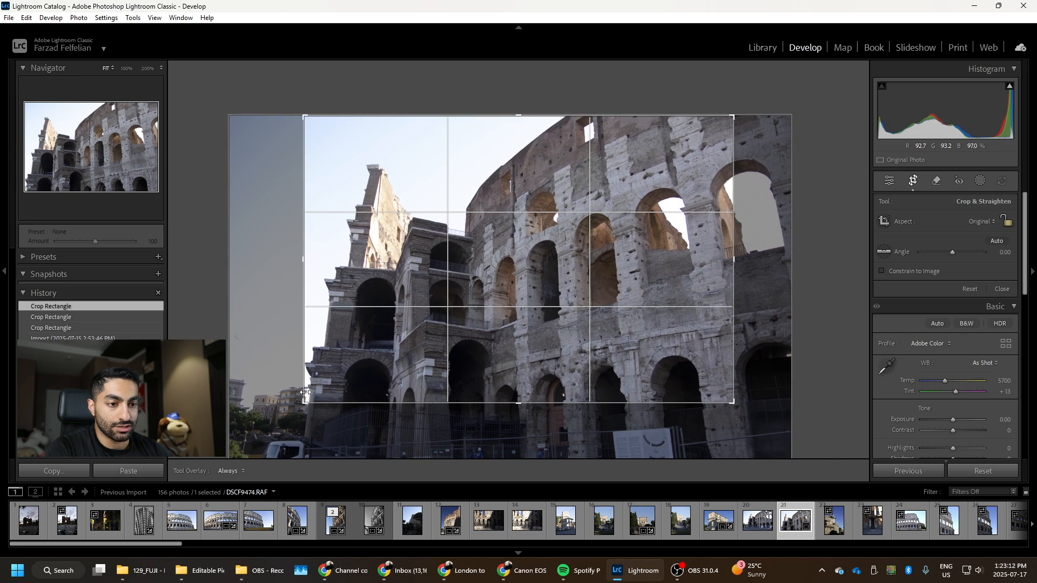
pyautogui.moveTo(317, 394); pyautogui.dragTo(364, 387)
pyautogui.press('Return')
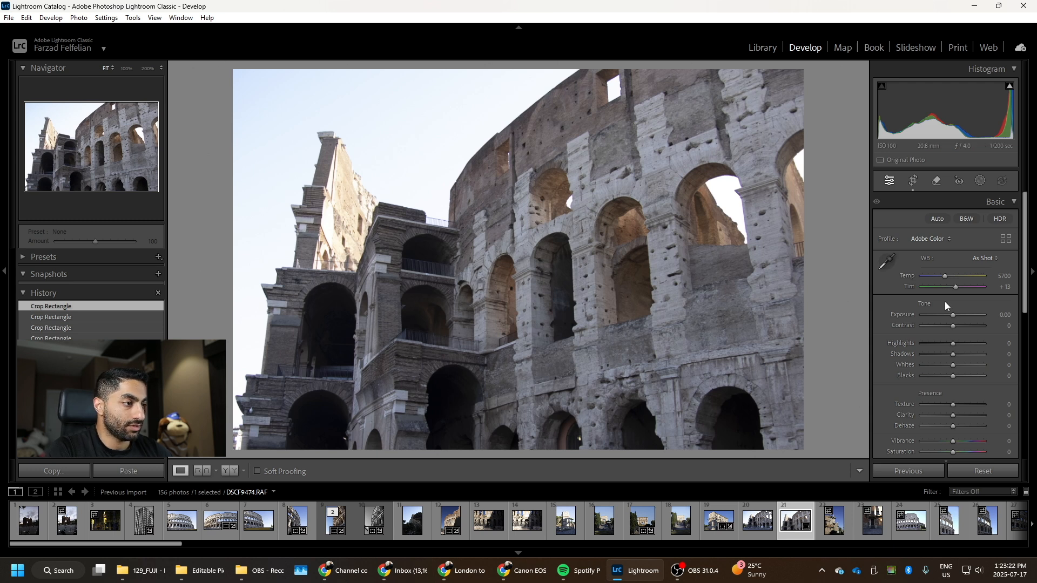
# - Set Contrast to +30, Texture to +5 and Clarity to +7
pyautogui.click(962, 324)
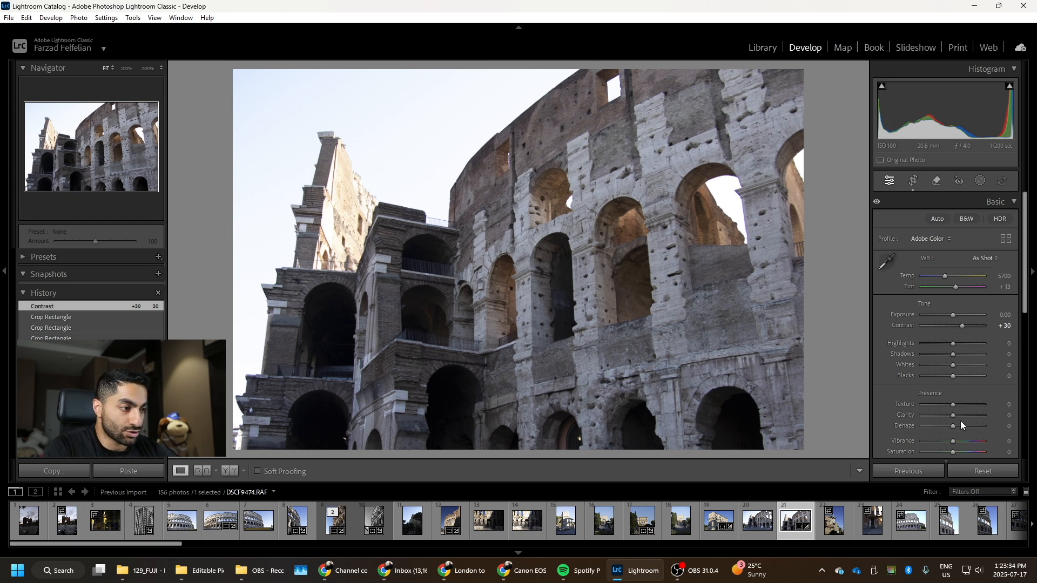
pyautogui.moveTo(955, 404); pyautogui.dragTo(957, 415)
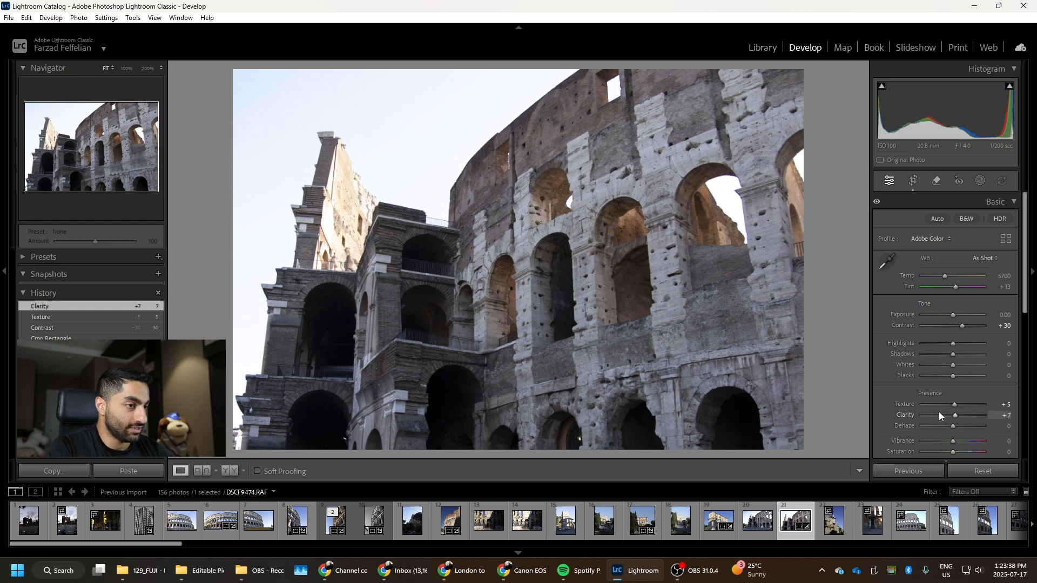
# - Try Highlights at -100 while inspecting the sunlit wall at 100%, and return Highlights to 0
pyautogui.click(332, 182)
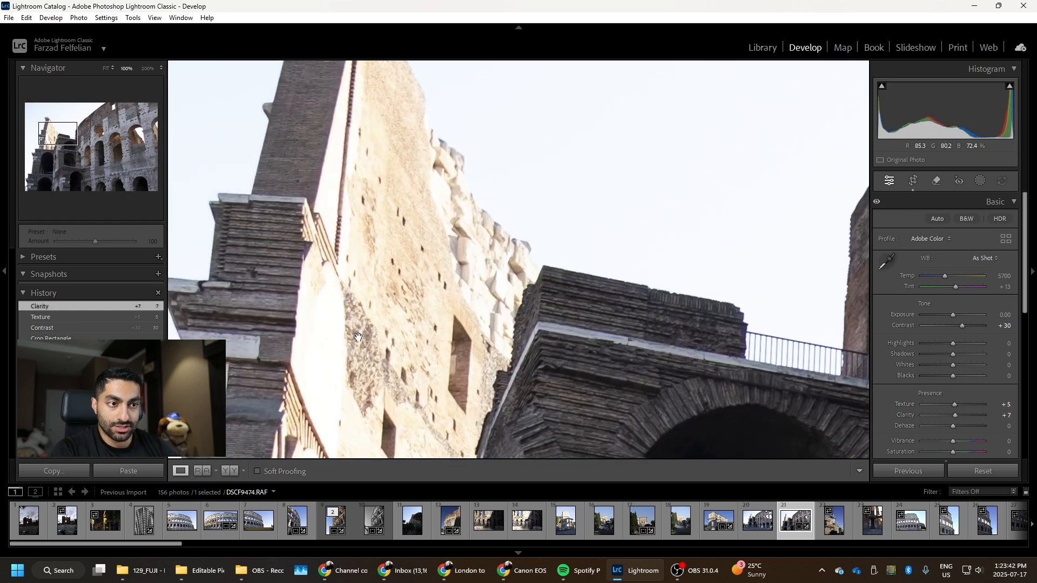
pyautogui.click(324, 320)
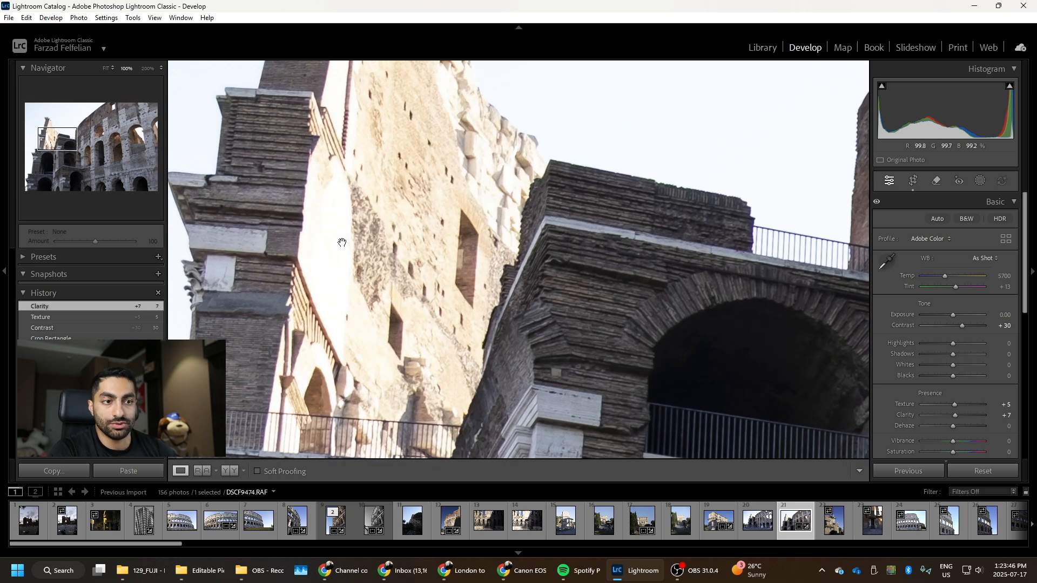
pyautogui.moveTo(951, 345); pyautogui.dragTo(907, 322)
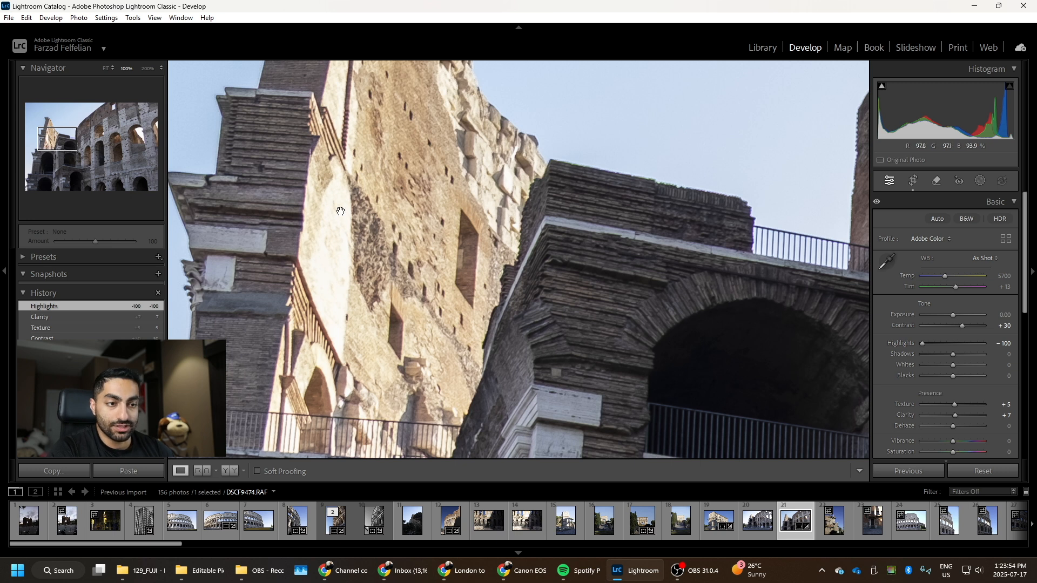
pyautogui.moveTo(330, 240); pyautogui.dragTo(394, 196)
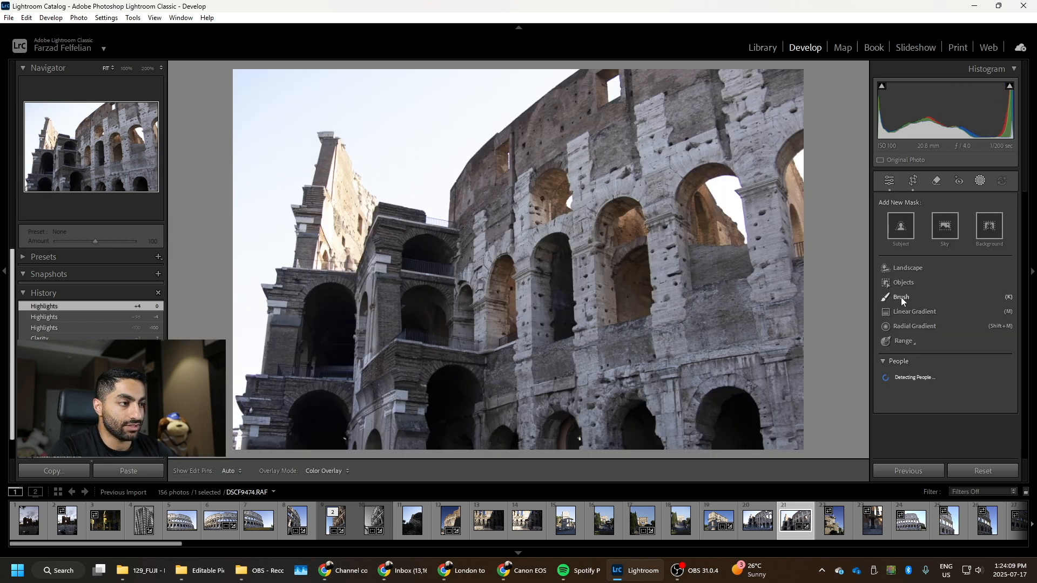
# - Add a radial gradient mask over the sunlit wall, tilting, widening and positioning the ellipse to cover the bright stone
pyautogui.click(902, 283)
pyautogui.hotkey('shift', 'm')
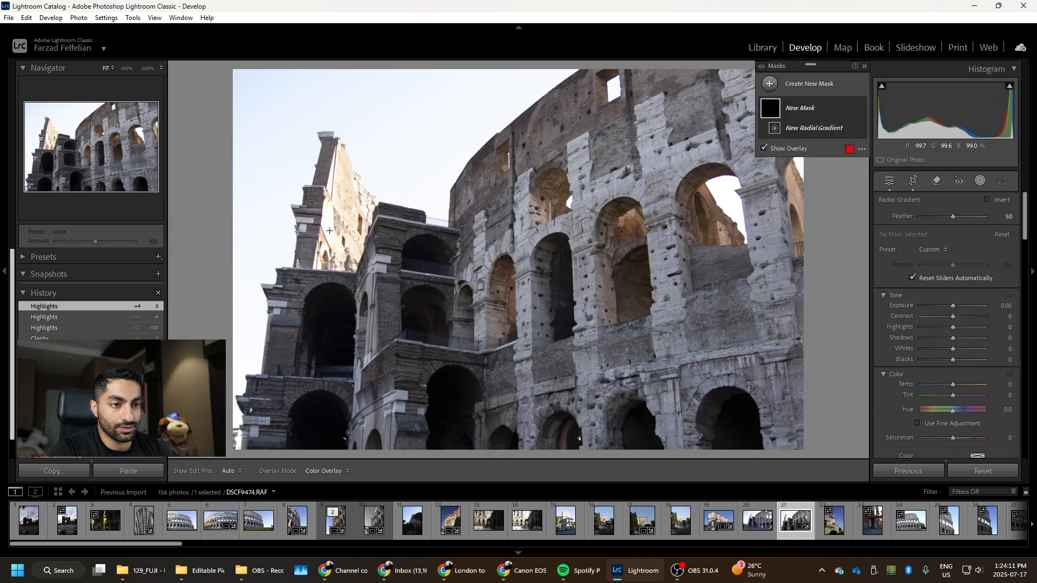
pyautogui.moveTo(332, 249); pyautogui.dragTo(352, 173)
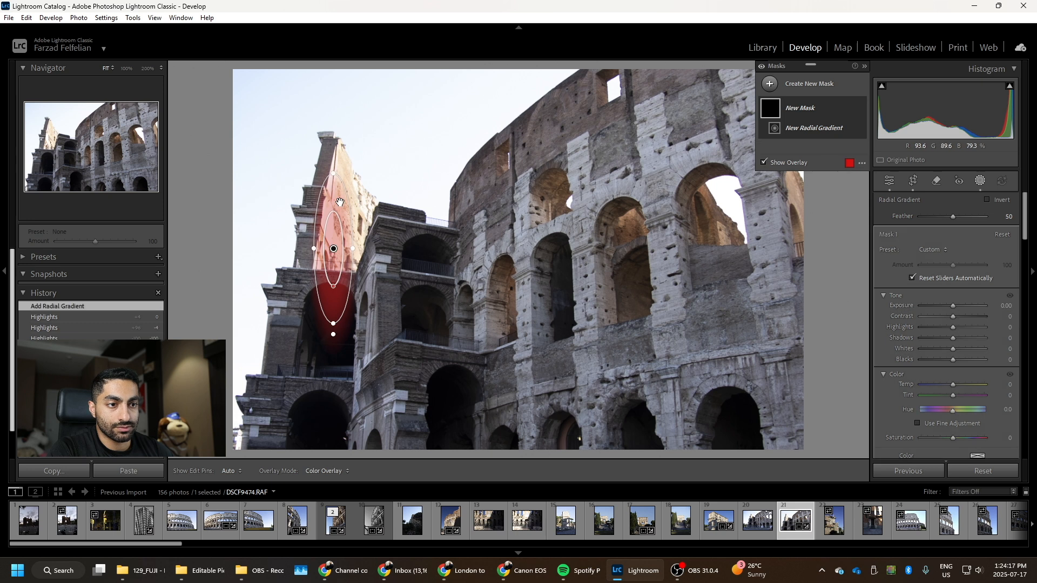
pyautogui.moveTo(333, 249); pyautogui.dragTo(330, 220)
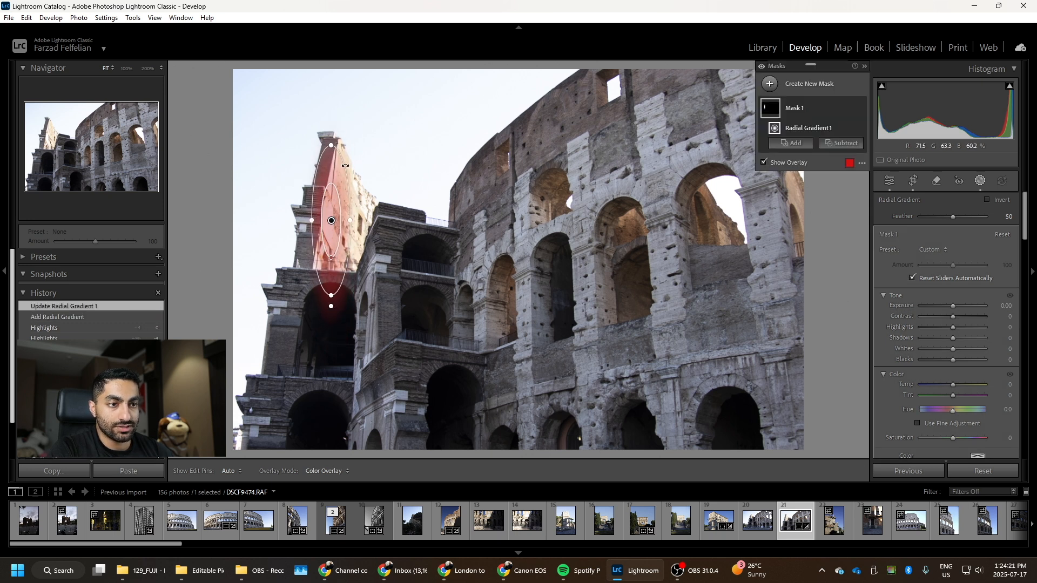
pyautogui.moveTo(340, 146); pyautogui.dragTo(351, 156)
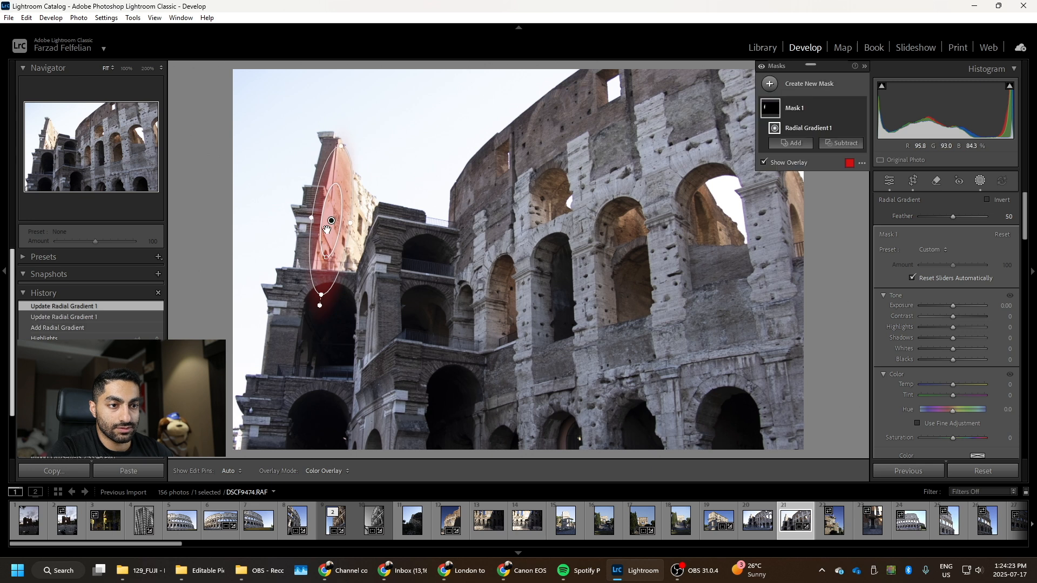
pyautogui.moveTo(331, 220)
pyautogui.mouseDown()
pyautogui.moveTo(373, 216)
pyautogui.moveTo(311, 211)
pyautogui.moveTo(342, 213)
pyautogui.mouseUp()
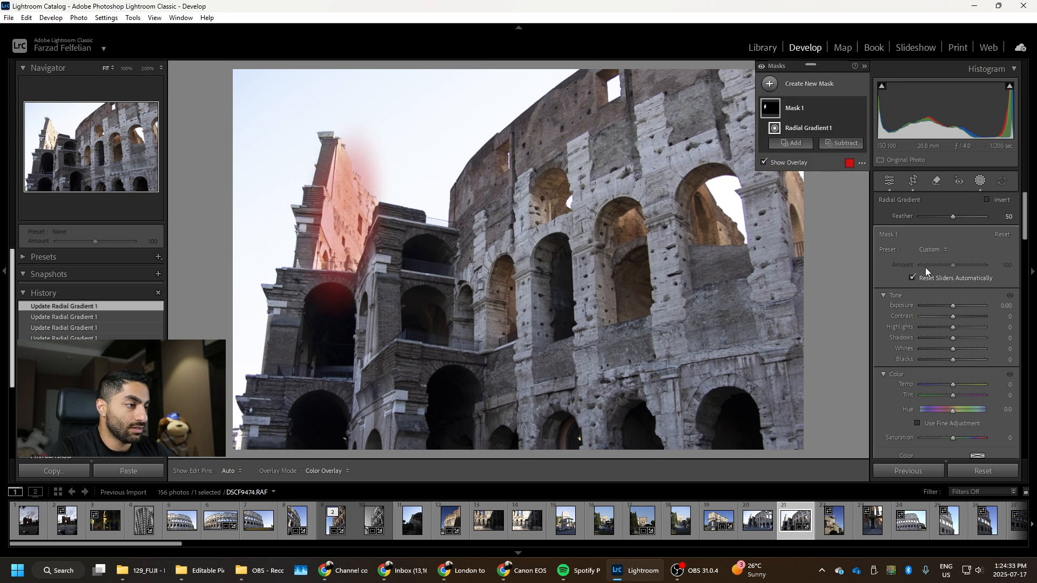
# - Try the radial mask's Exposure at -2.91, reset it to 0, and try its Highlights at -69, -75 and -100
pyautogui.moveTo(952, 305); pyautogui.dragTo(926, 296)
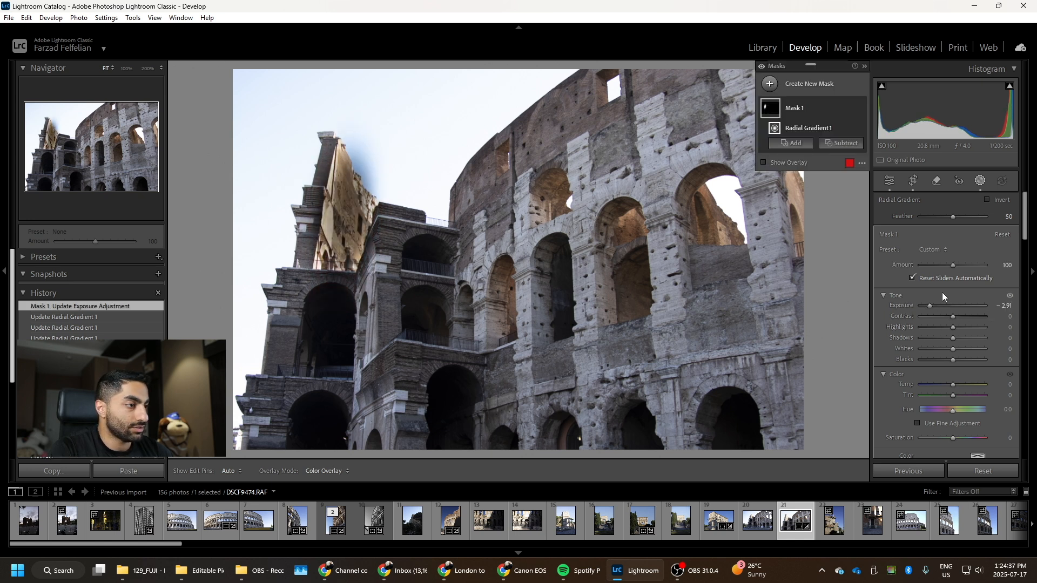
pyautogui.doubleClick(929, 303)
pyautogui.moveTo(954, 328); pyautogui.dragTo(929, 319)
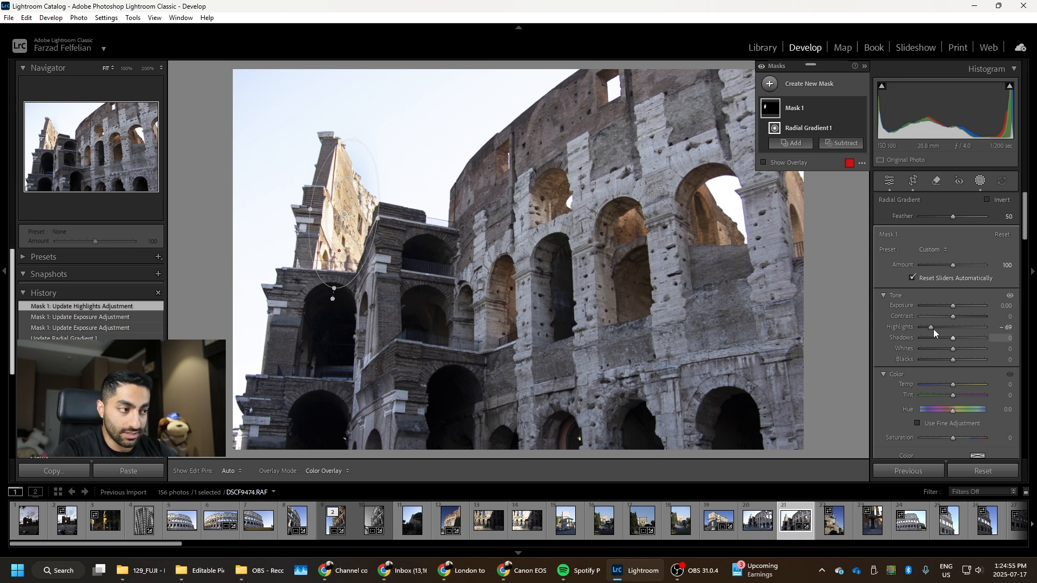
pyautogui.moveTo(929, 326)
pyautogui.mouseDown()
pyautogui.moveTo(916, 322)
pyautogui.moveTo(929, 324)
pyautogui.mouseUp()
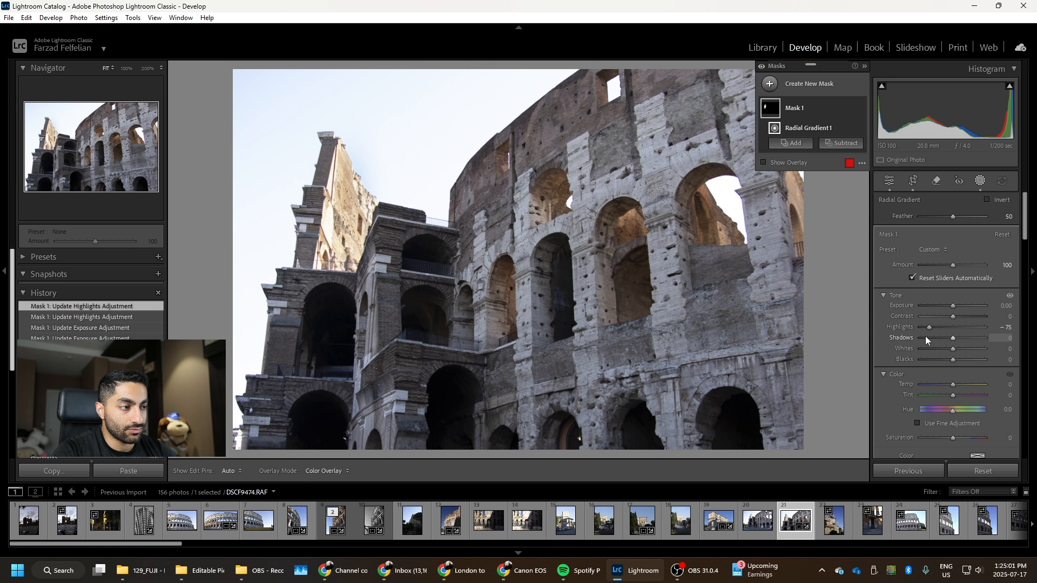
pyautogui.moveTo(931, 328); pyautogui.dragTo(864, 319)
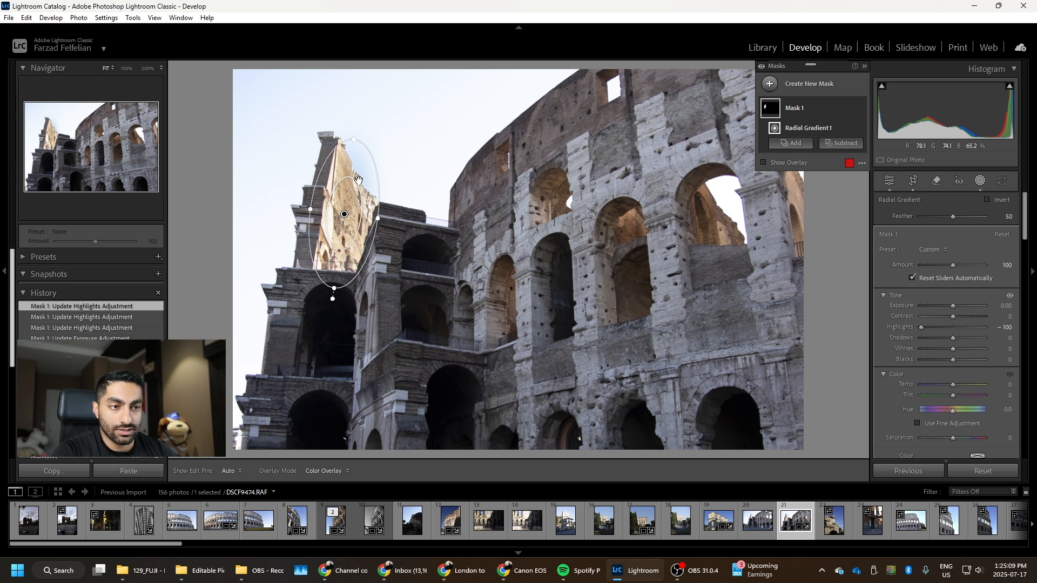
# - Check the sunlit wall with the mask deselected, and nudge the radial gradient slightly toward the wall's outer edge
pyautogui.moveTo(346, 214)
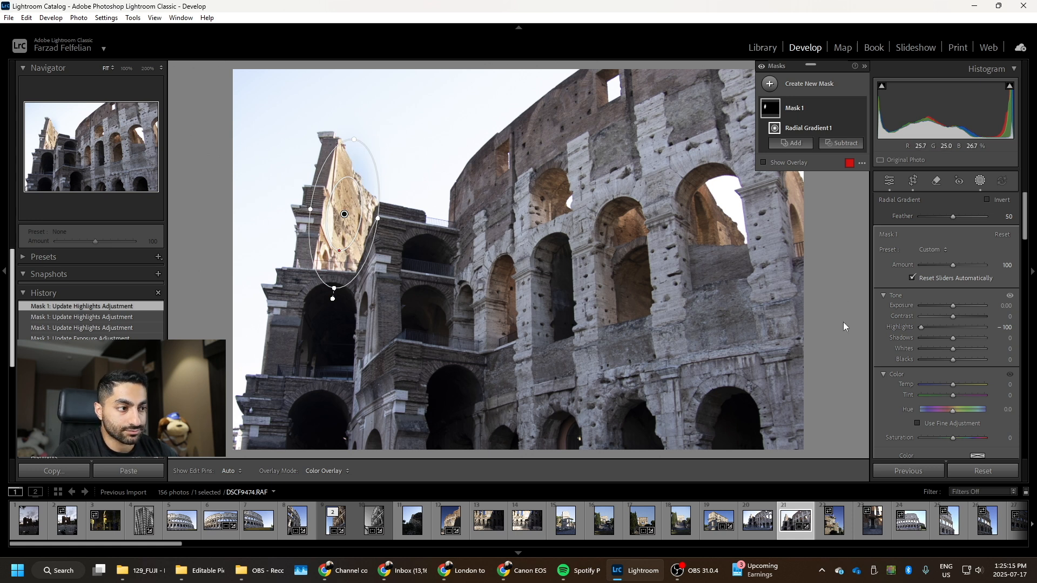
pyautogui.click(813, 383)
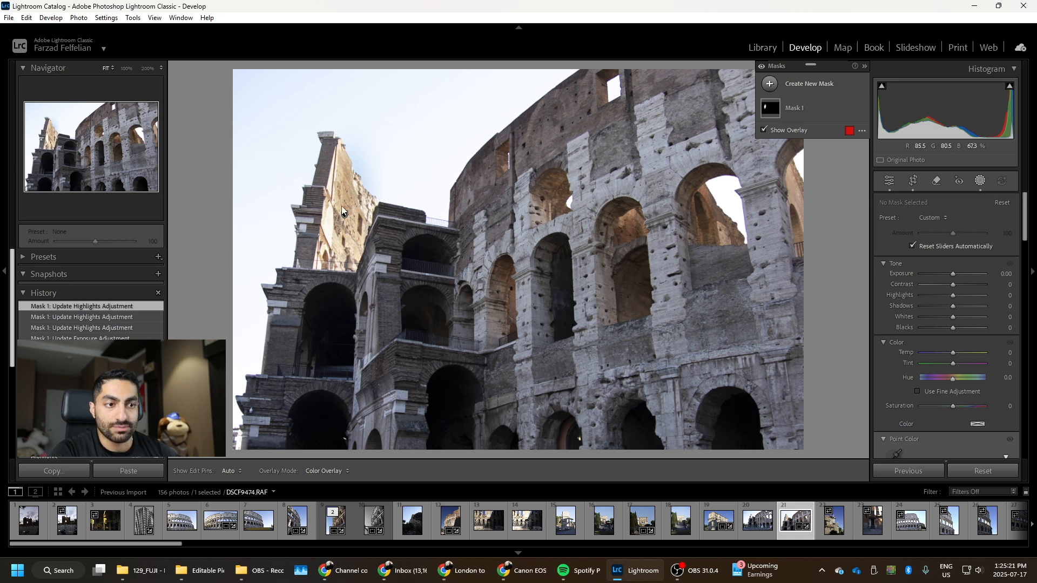
pyautogui.click(344, 216)
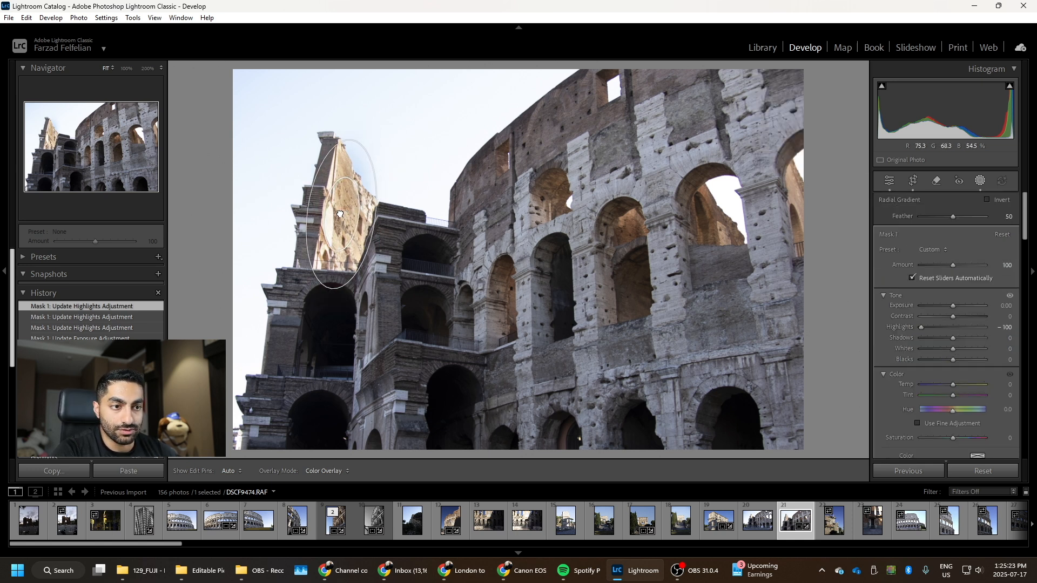
pyautogui.moveTo(338, 214); pyautogui.dragTo(341, 215)
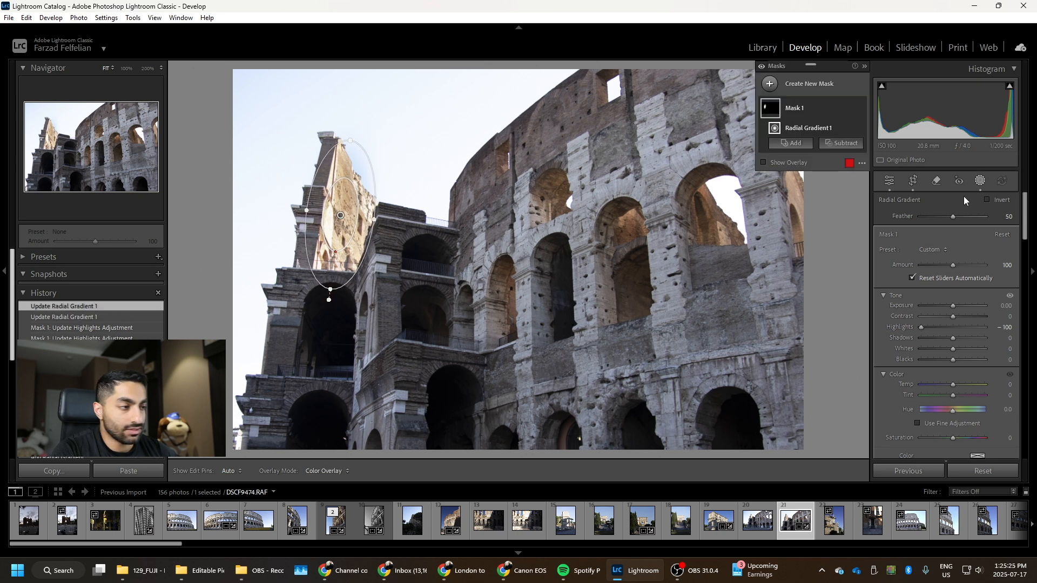
# - Set the radial mask's Highlights to -75
pyautogui.moveTo(936, 327); pyautogui.dragTo(931, 329)
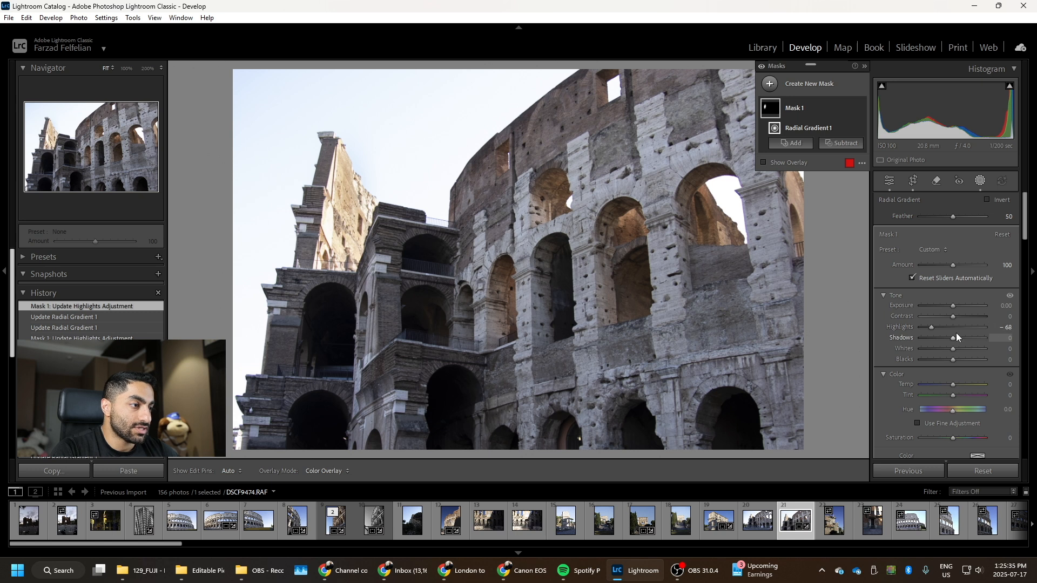
pyautogui.click(999, 327)
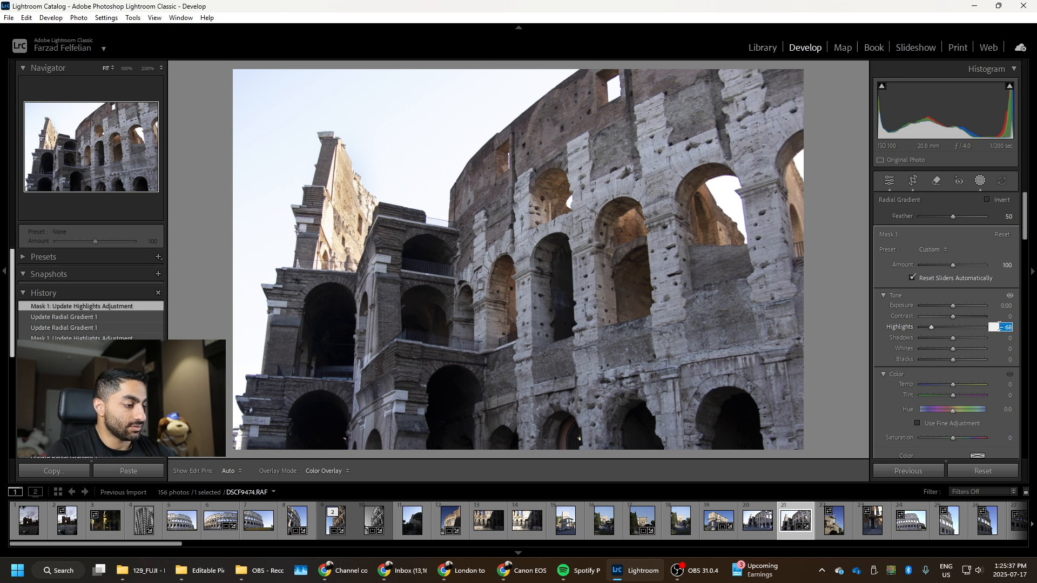
pyautogui.write('-75')
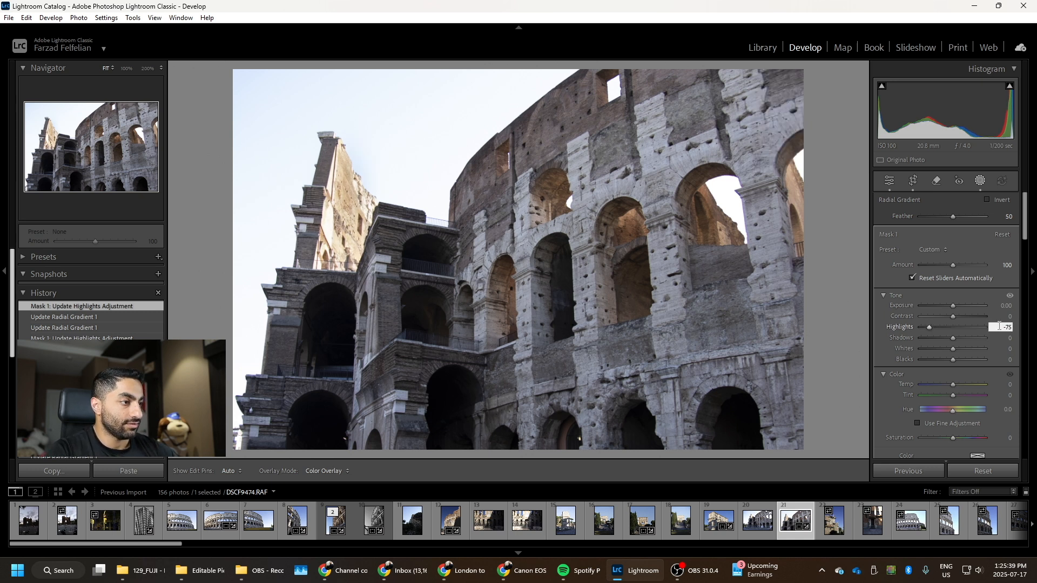
pyautogui.press('Return')
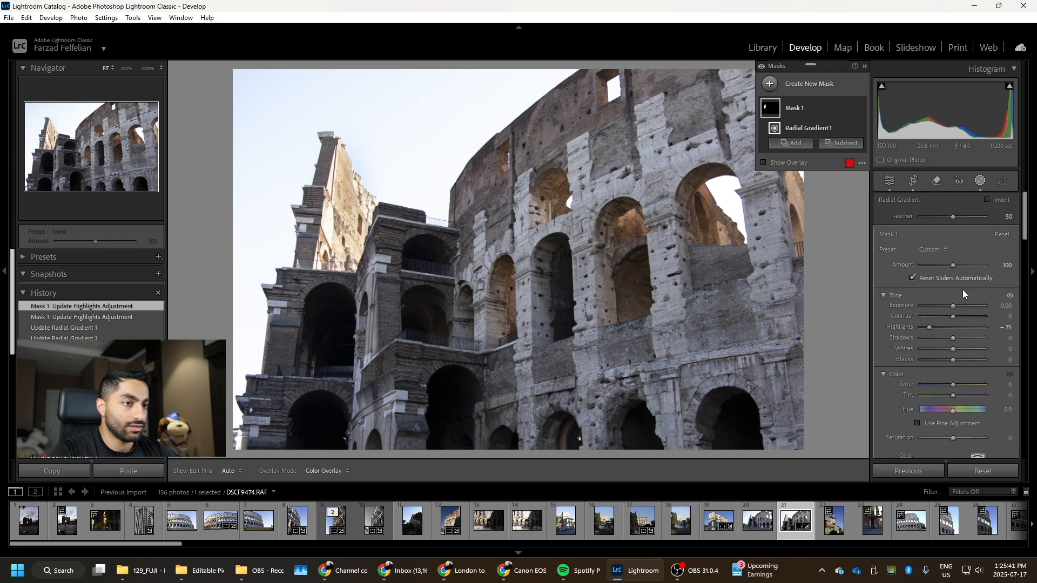
pyautogui.click(841, 304)
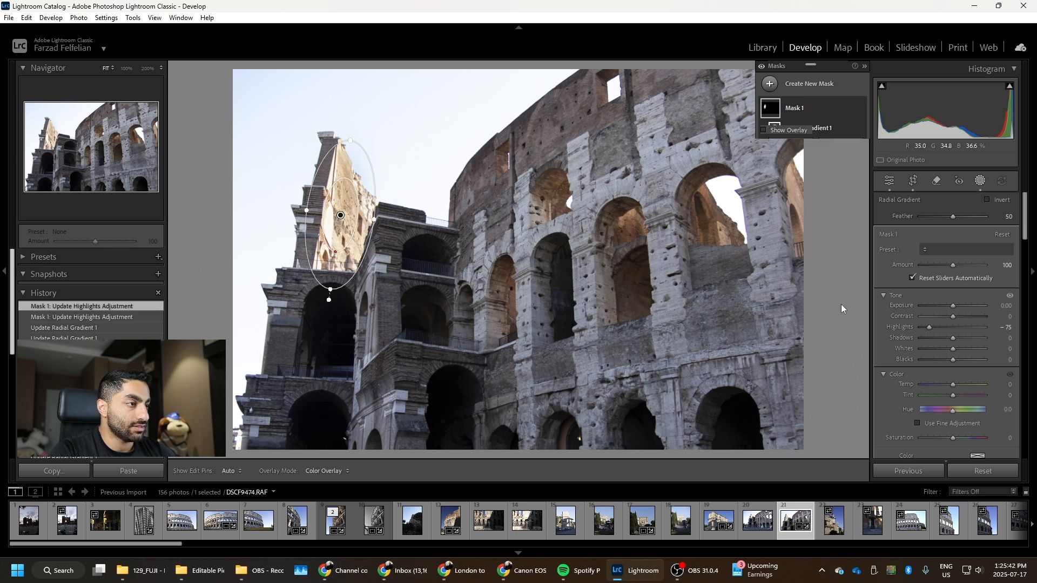
# - Return to the whole-photo adjustments and set Highlights to -47 and Shadows to +100
pyautogui.click(890, 181)
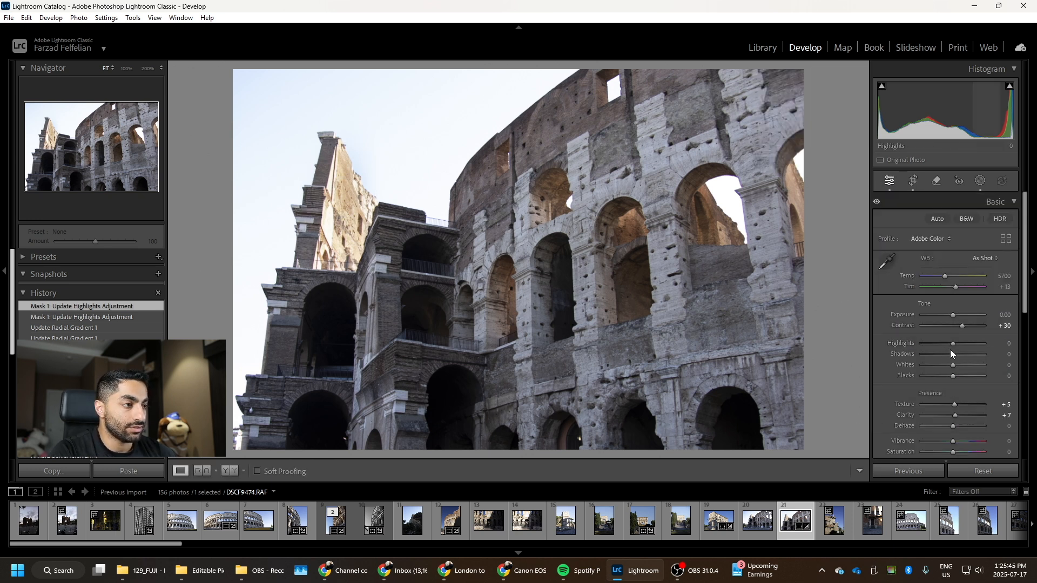
pyautogui.moveTo(958, 342); pyautogui.dragTo(940, 362)
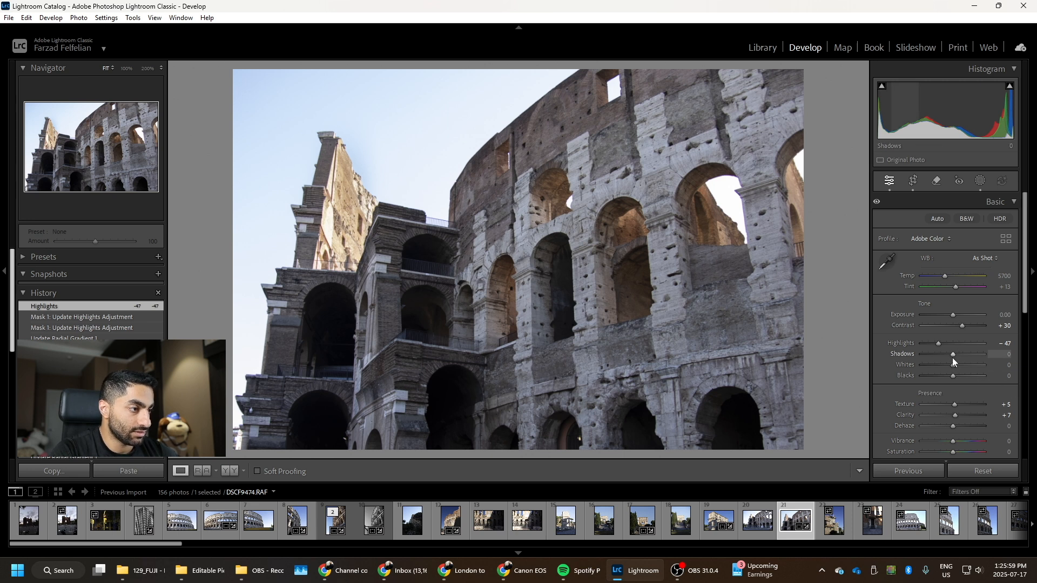
pyautogui.moveTo(954, 355); pyautogui.dragTo(1026, 359)
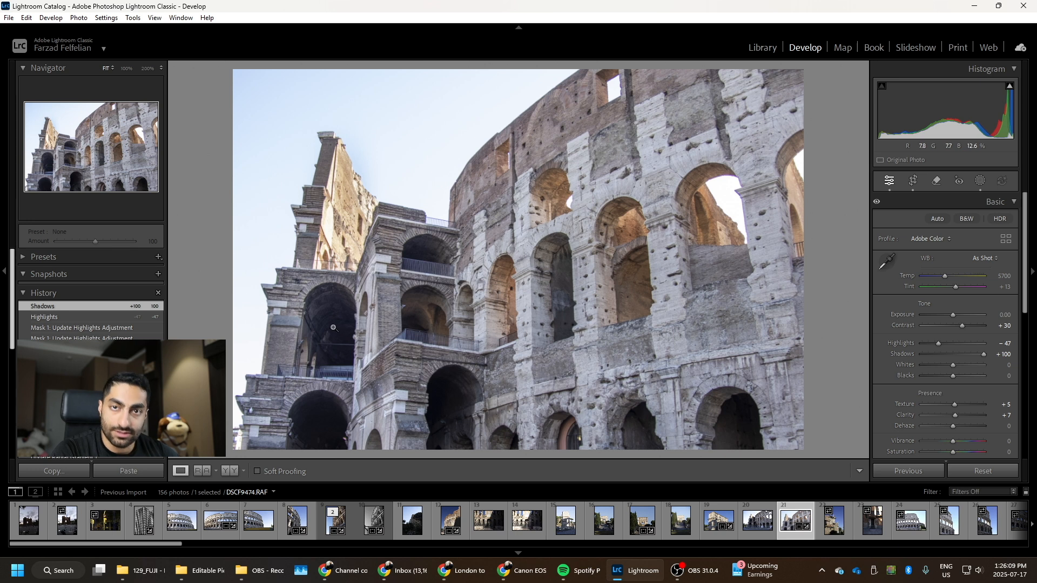
# - Reset the whole-photo Shadows to 0 and add a linear gradient mask running diagonally from the Colosseum's upper-right corner toward its lower arches
pyautogui.doubleClick(982, 352)
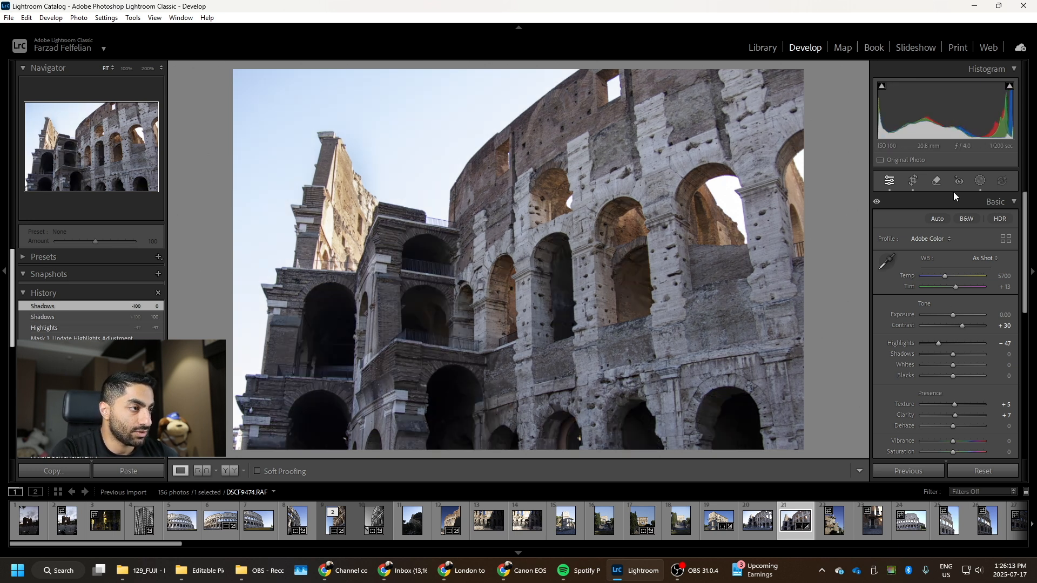
pyautogui.click(981, 186)
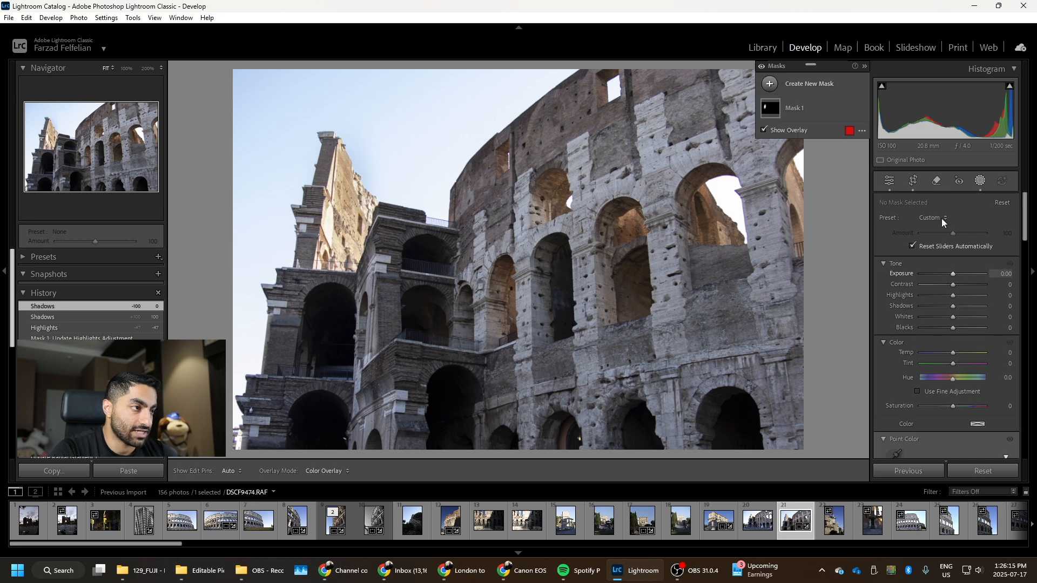
pyautogui.click(786, 85)
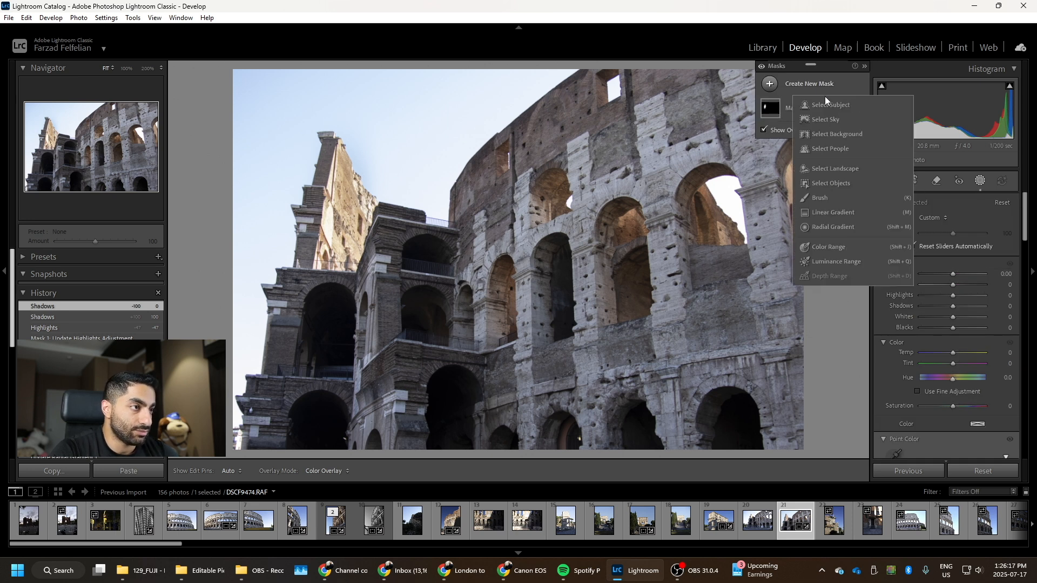
pyautogui.click(843, 213)
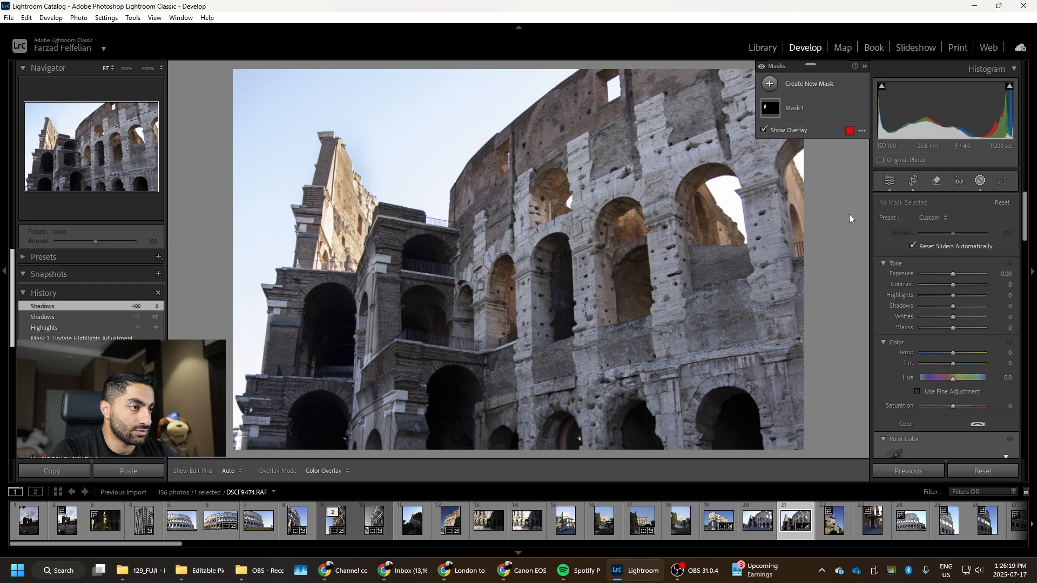
pyautogui.moveTo(744, 90); pyautogui.dragTo(470, 429)
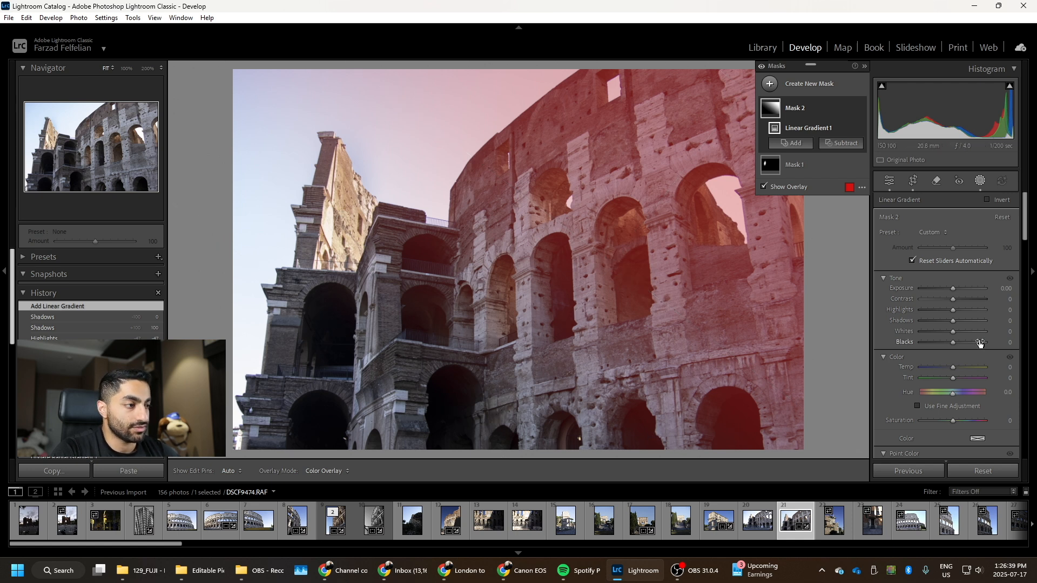
# - Set the linear gradient mask's Shadows to 73 and shift the gradient slightly toward the Colosseum's lower-left arches
pyautogui.moveTo(954, 320); pyautogui.dragTo(974, 316)
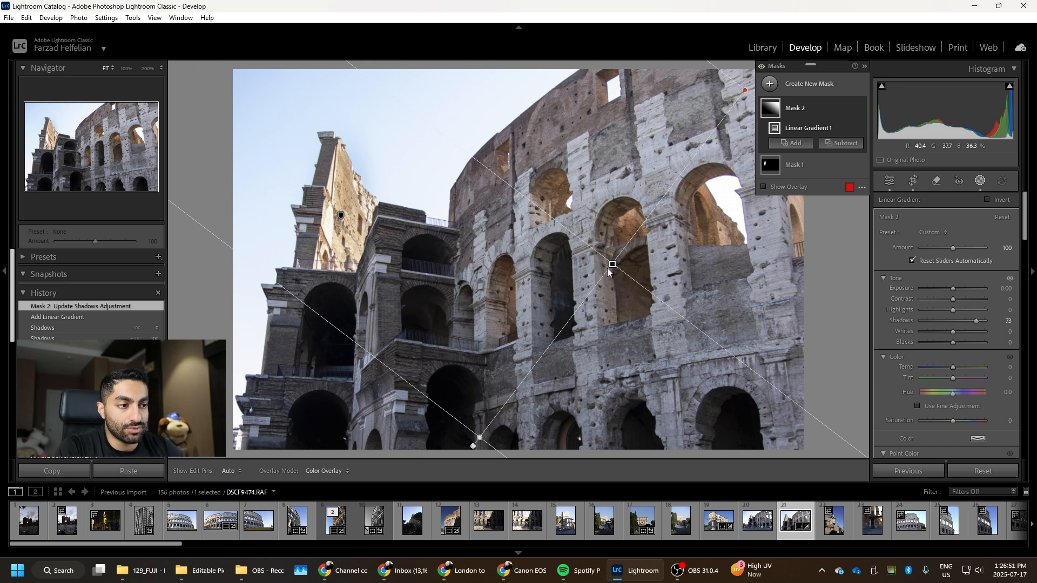
pyautogui.moveTo(610, 265); pyautogui.dragTo(582, 304)
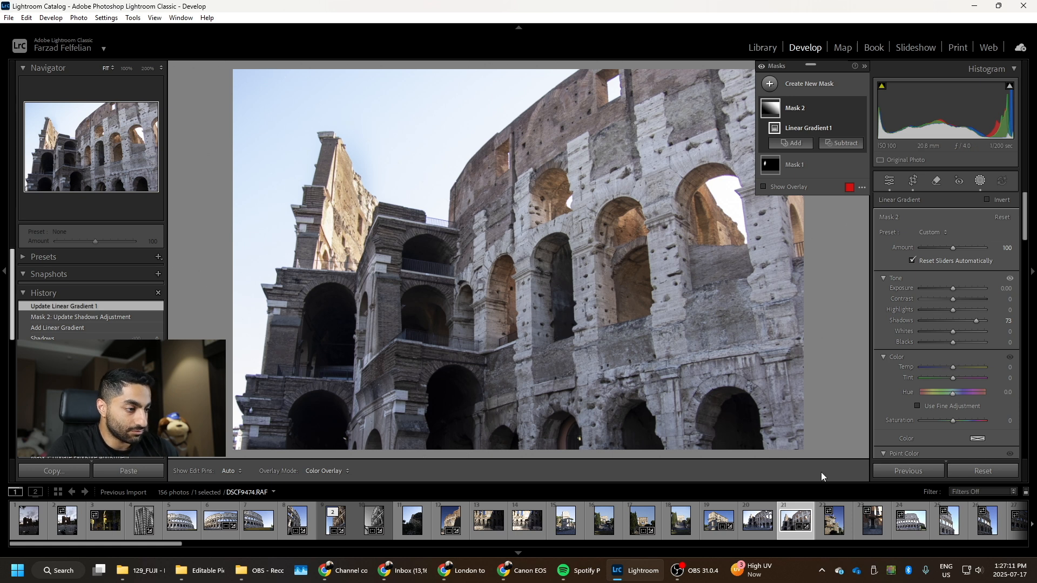
# - In the whole-photo Color Mixer, set Saturation to +10 for Orange, +17 for Yellow and -22 for Blue
pyautogui.click(897, 180)
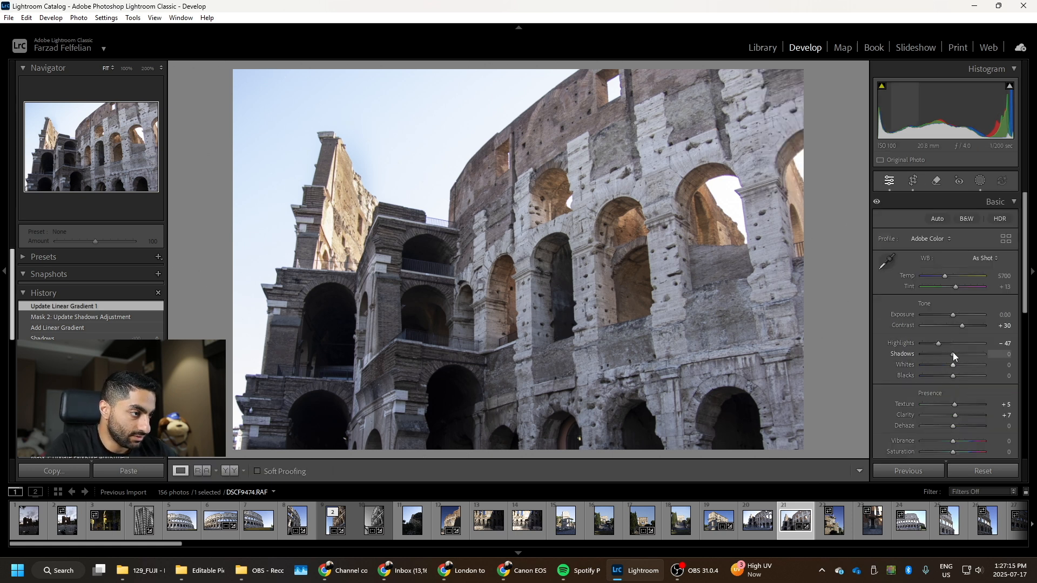
pyautogui.scroll(-4, 962, 389)
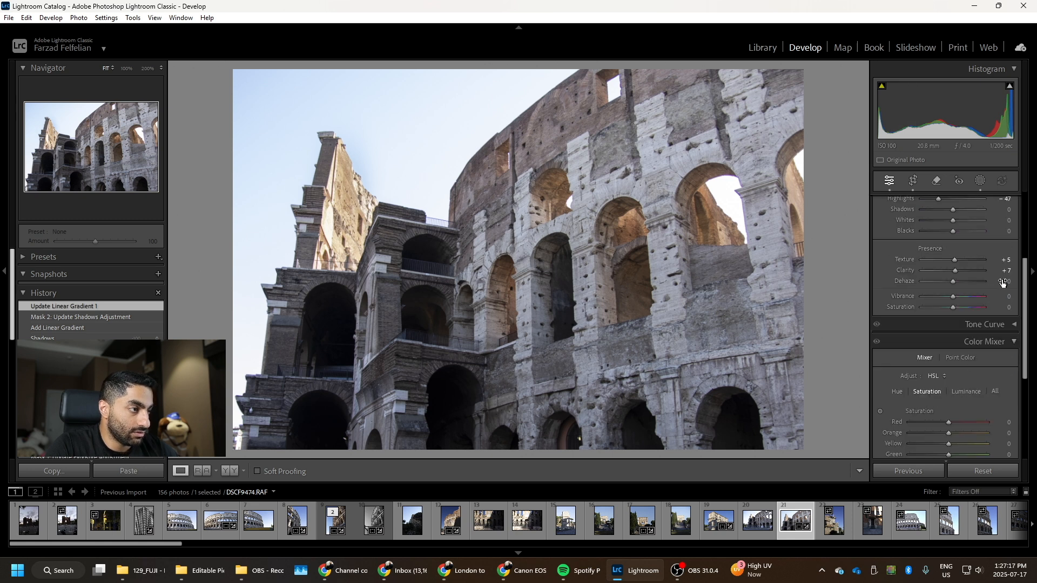
pyautogui.scroll(-3, 933, 386)
pyautogui.moveTo(950, 336); pyautogui.dragTo(941, 381)
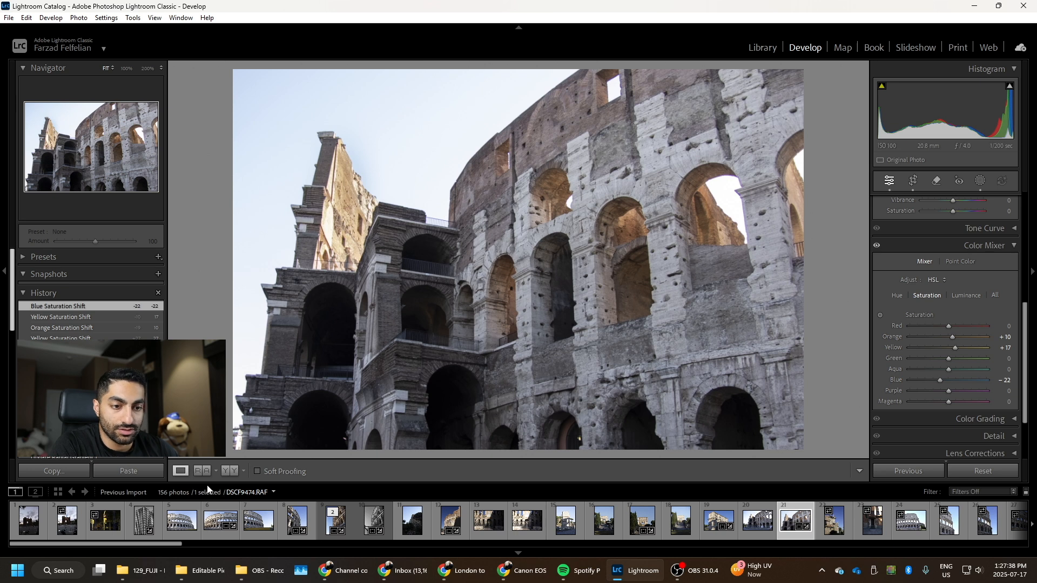
# - Compare the Colosseum photo before and after side by side, checking the sunlit wall at 100%
pyautogui.click(231, 471)
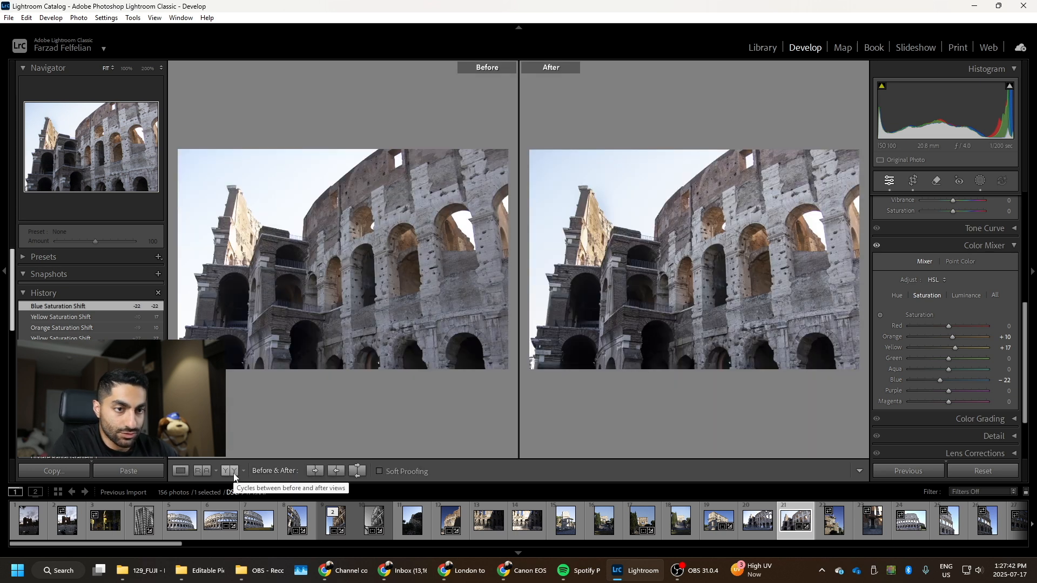
pyautogui.click(588, 219)
pyautogui.moveTo(588, 256); pyautogui.dragTo(645, 181)
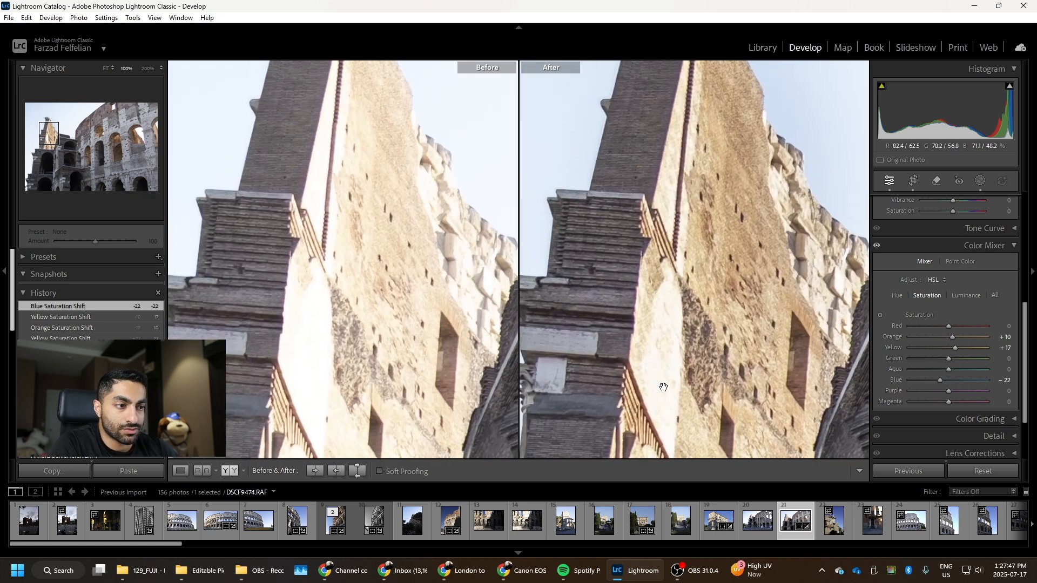
pyautogui.click(551, 306)
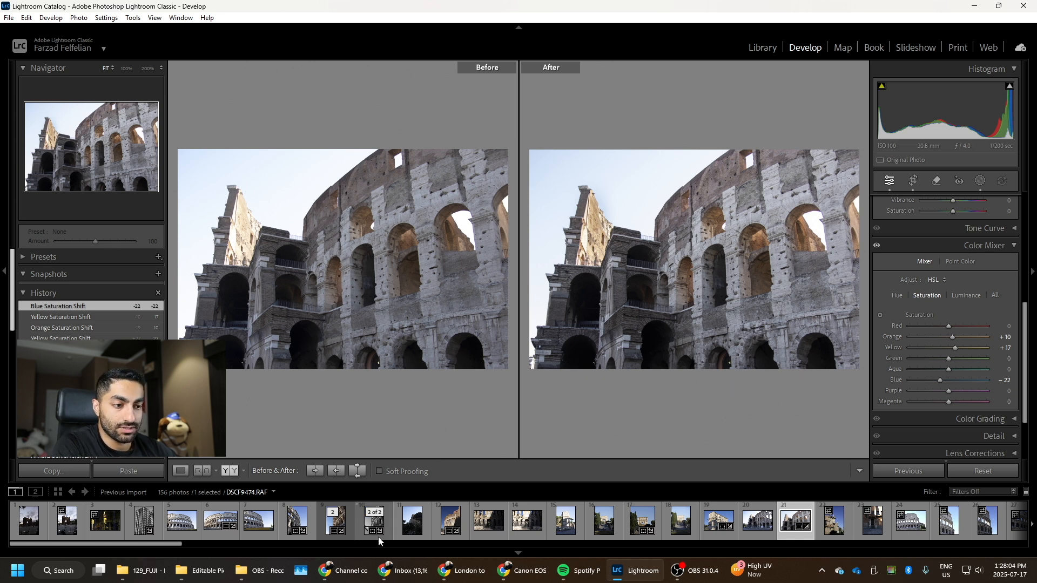
# - Open DSCF9477.RAF, the church facade photo, in the single-photo view and inspect its statues and stonework at 100%
pyautogui.click(823, 522)
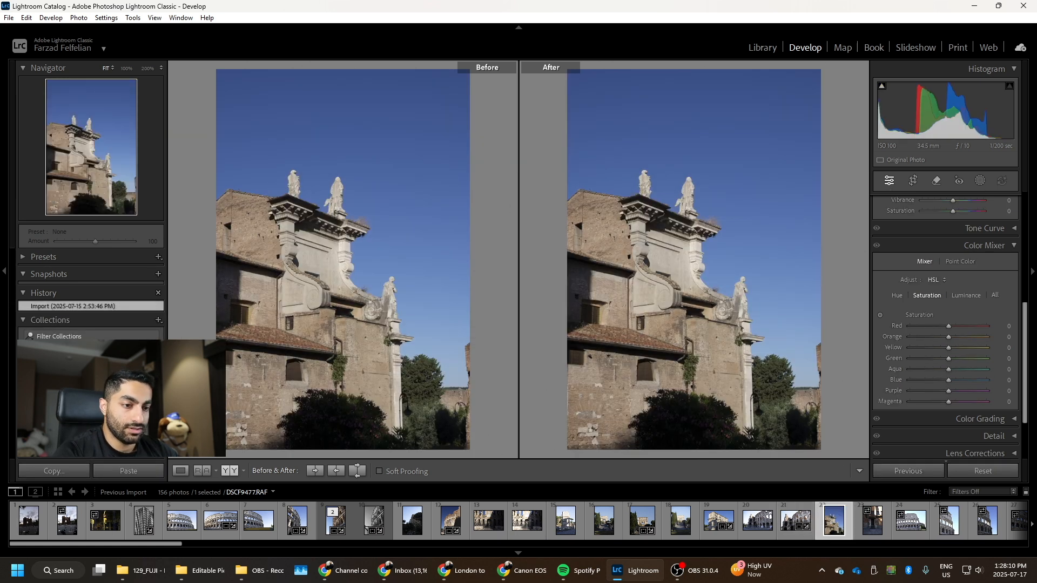
pyautogui.click(180, 471)
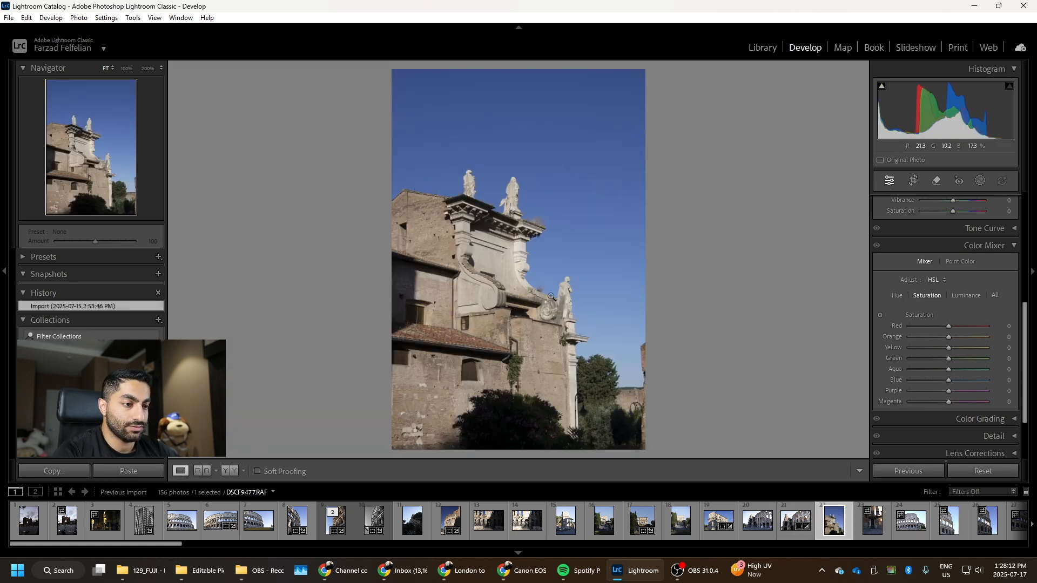
pyautogui.moveTo(506, 212); pyautogui.dragTo(542, 486)
pyautogui.click(569, 308)
pyautogui.click(572, 312)
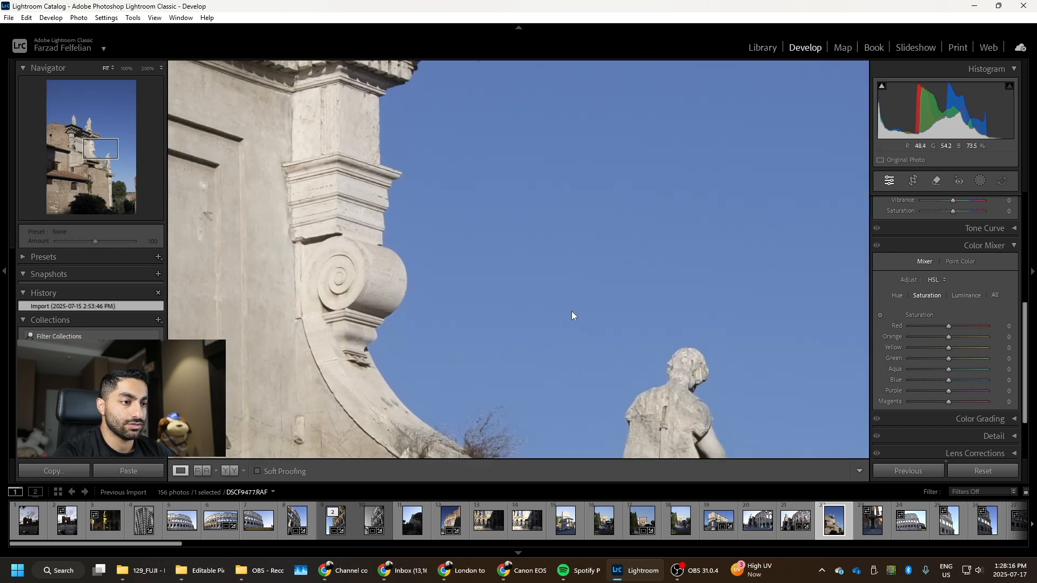
pyautogui.click(571, 311)
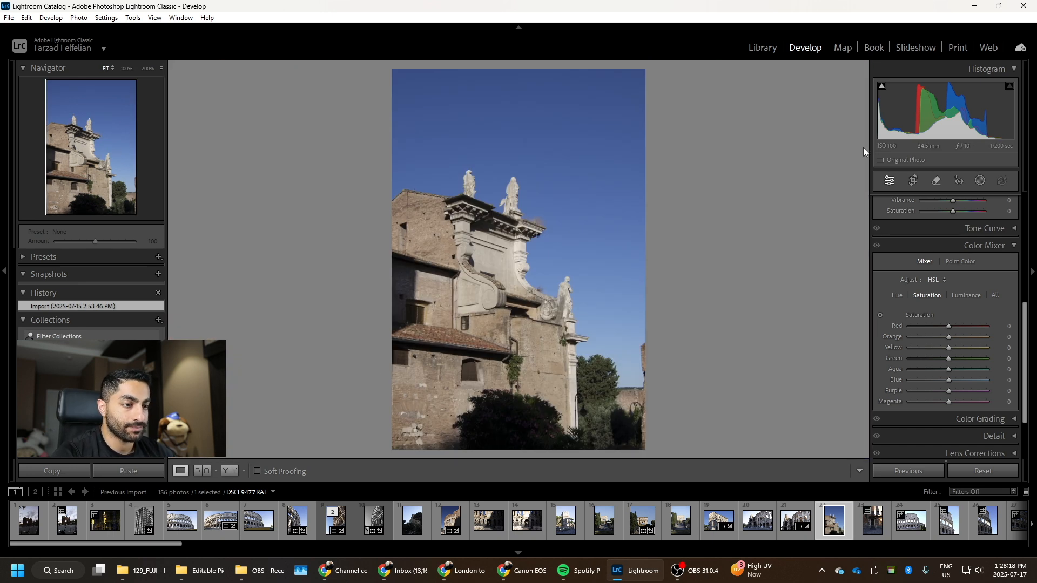
# - Crop the lower edge of the church photo to cut out the dark bushes
pyautogui.click(913, 182)
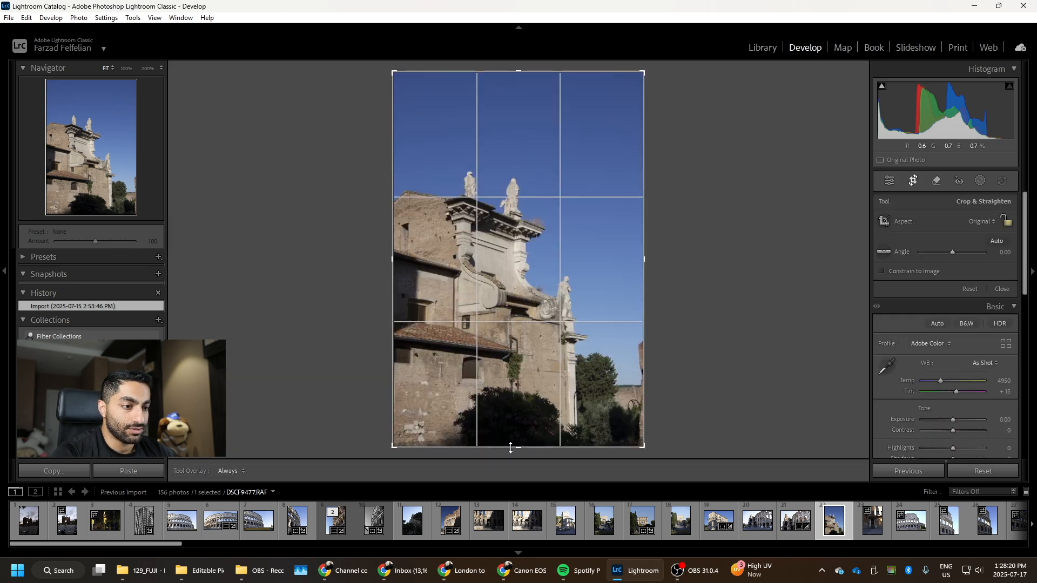
pyautogui.moveTo(517, 448); pyautogui.dragTo(518, 427)
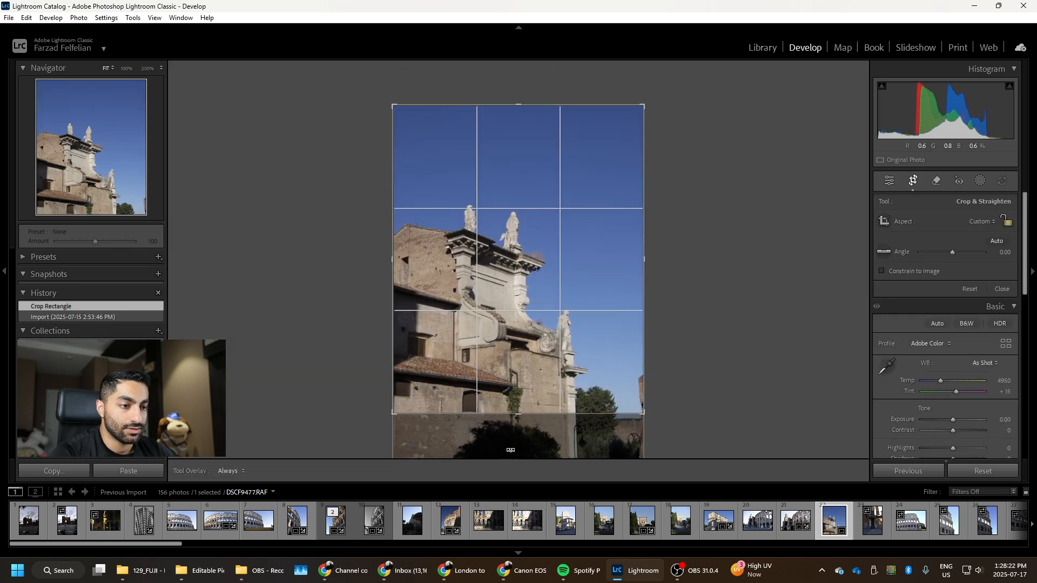
pyautogui.press('Return')
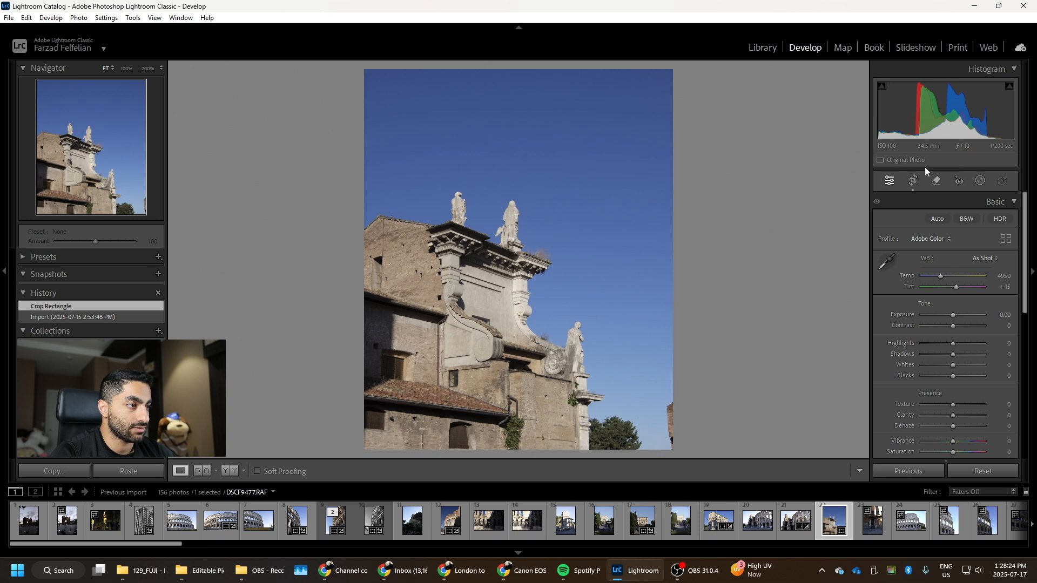
# - Narrow the crop on both sides of the church facade and fine-tune its lower edge just above the dark bushes
pyautogui.click(914, 181)
pyautogui.moveTo(393, 414); pyautogui.dragTo(416, 418)
pyautogui.moveTo(466, 375); pyautogui.dragTo(480, 378)
pyautogui.moveTo(417, 420); pyautogui.dragTo(420, 420)
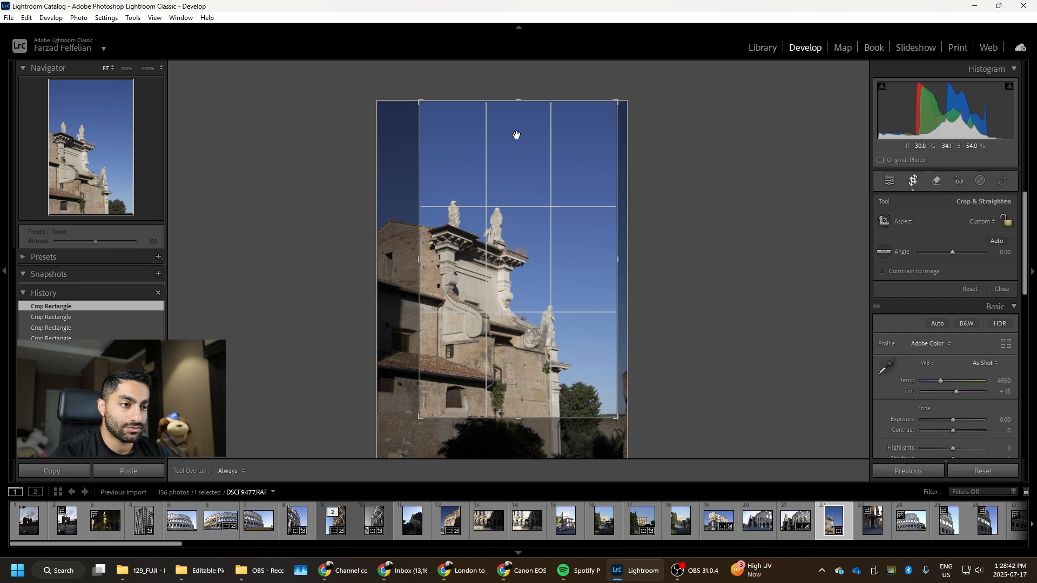
pyautogui.moveTo(601, 420); pyautogui.dragTo(602, 416)
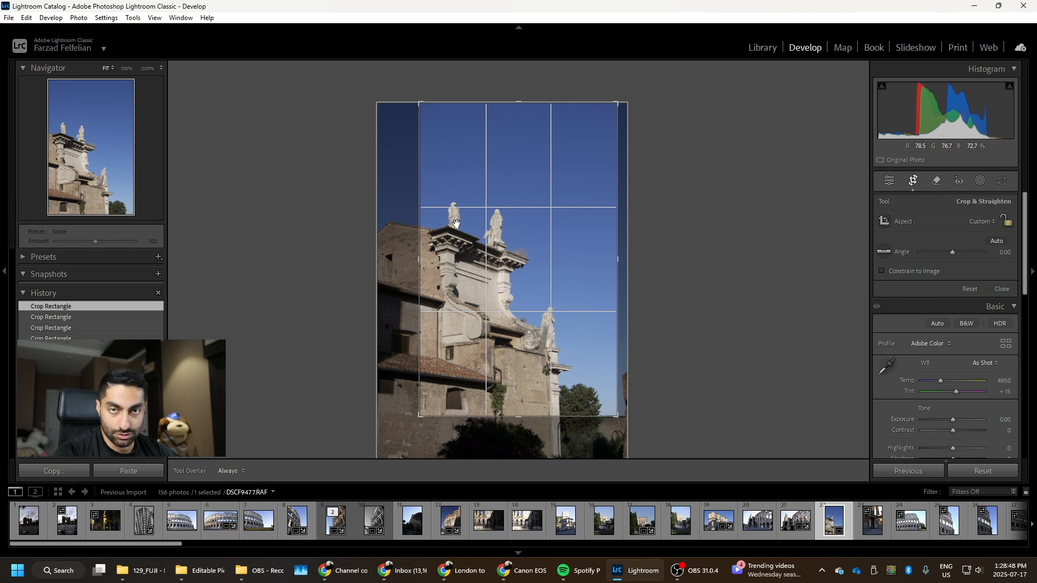
pyautogui.press('Return')
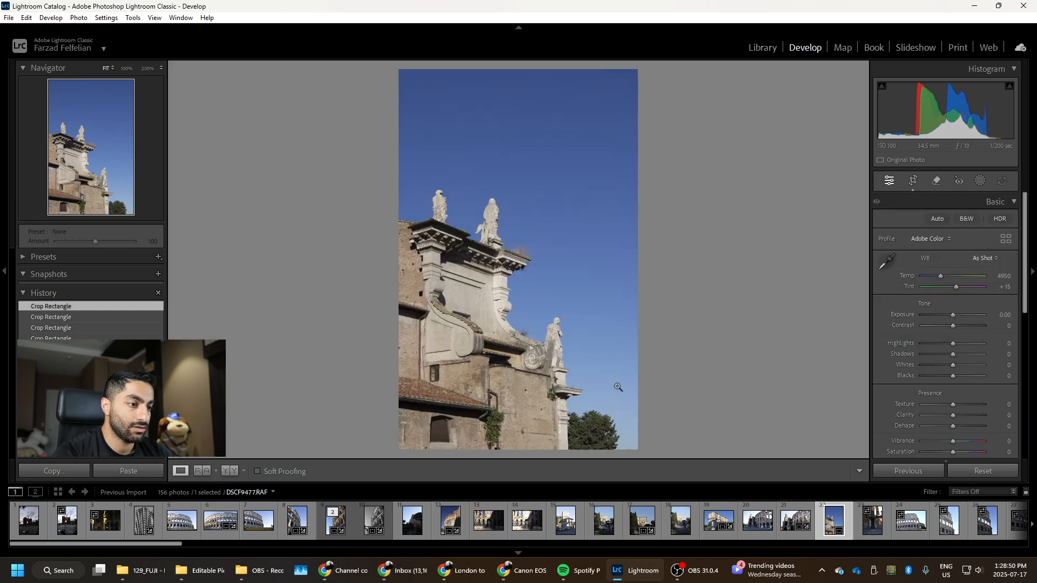
# - With the Remove tool in Clone mode at size 24, cover the tree's edge beside the stone column with a vertical strip of sky
pyautogui.moveTo(594, 430); pyautogui.dragTo(619, 190)
pyautogui.moveTo(593, 258); pyautogui.dragTo(649, 320)
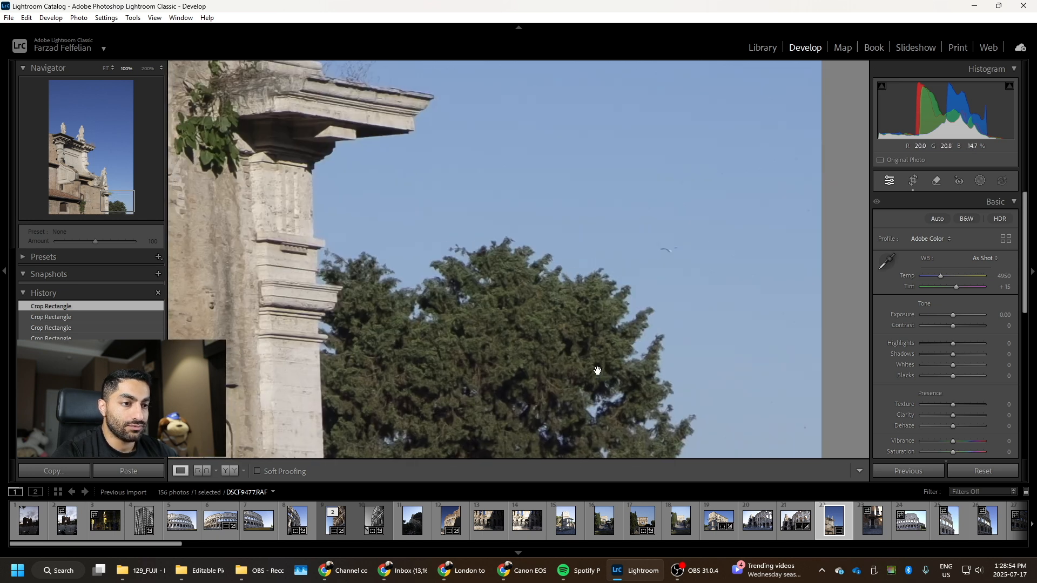
pyautogui.click(581, 337)
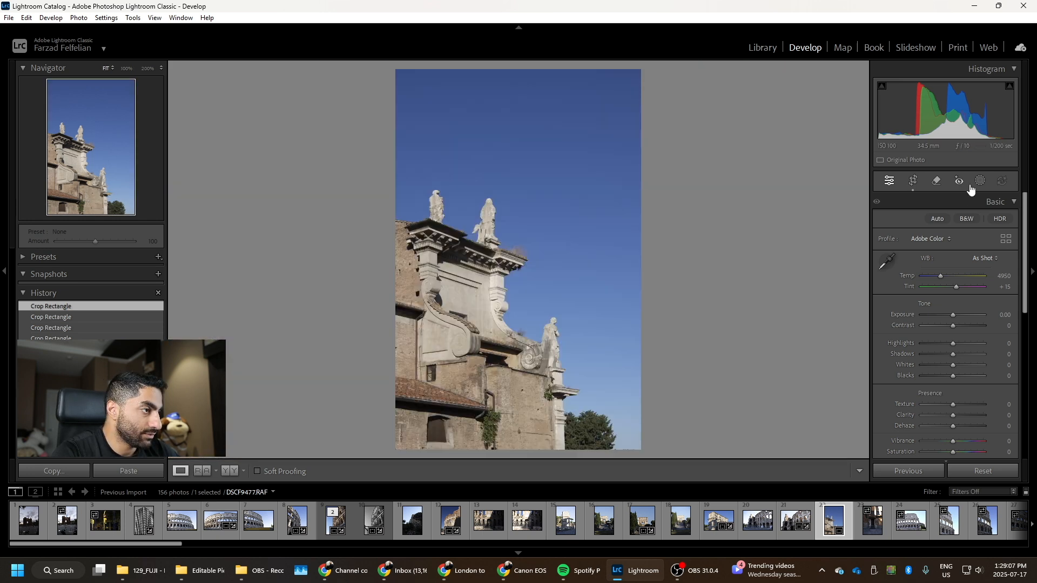
pyautogui.click(977, 182)
pyautogui.click(936, 181)
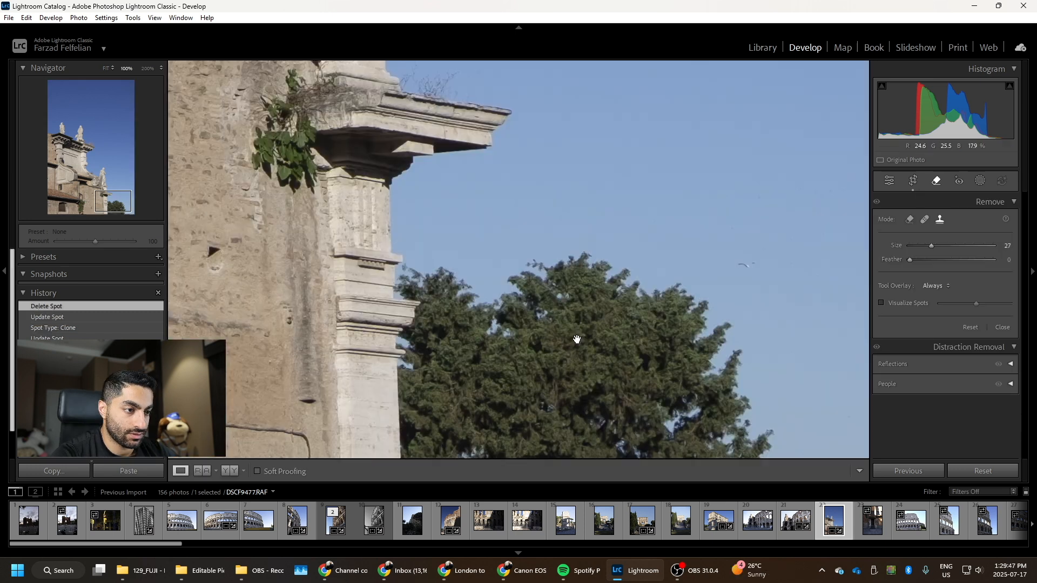
pyautogui.moveTo(576, 338); pyautogui.dragTo(517, 231)
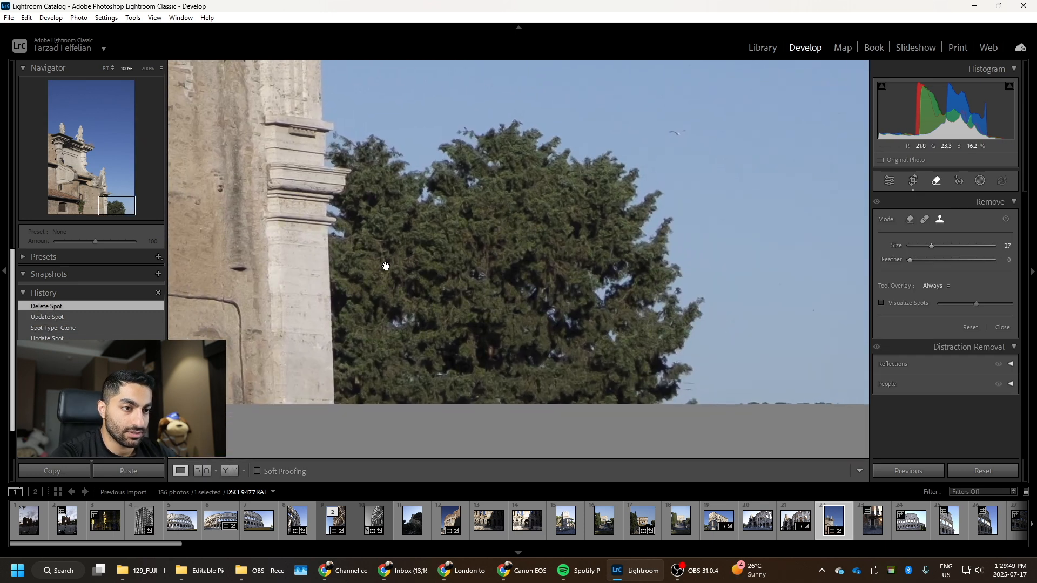
pyautogui.scroll(4, 371, 250)
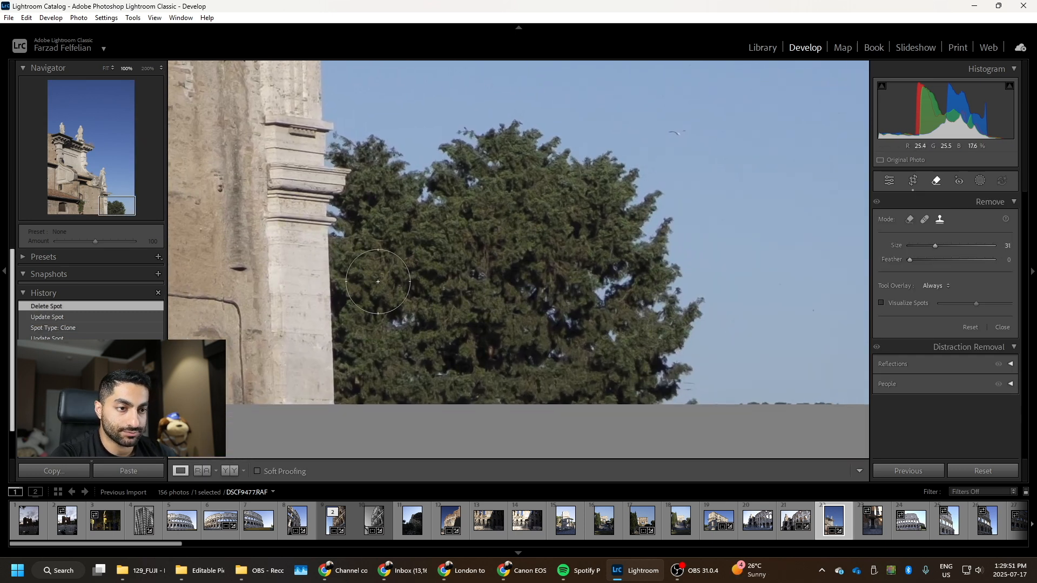
pyautogui.scroll(8, 426, 316)
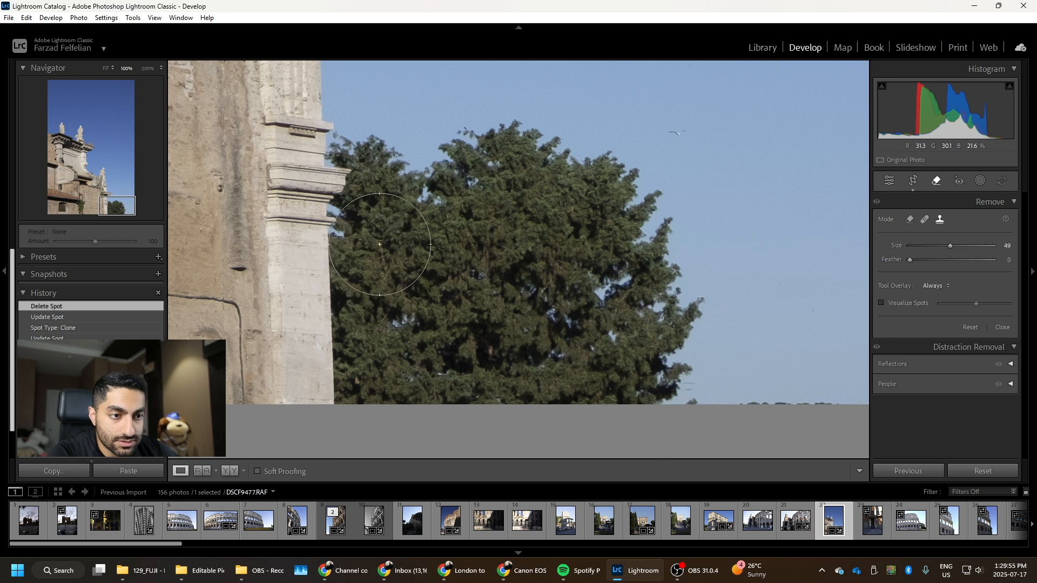
pyautogui.scroll(-12, 380, 252)
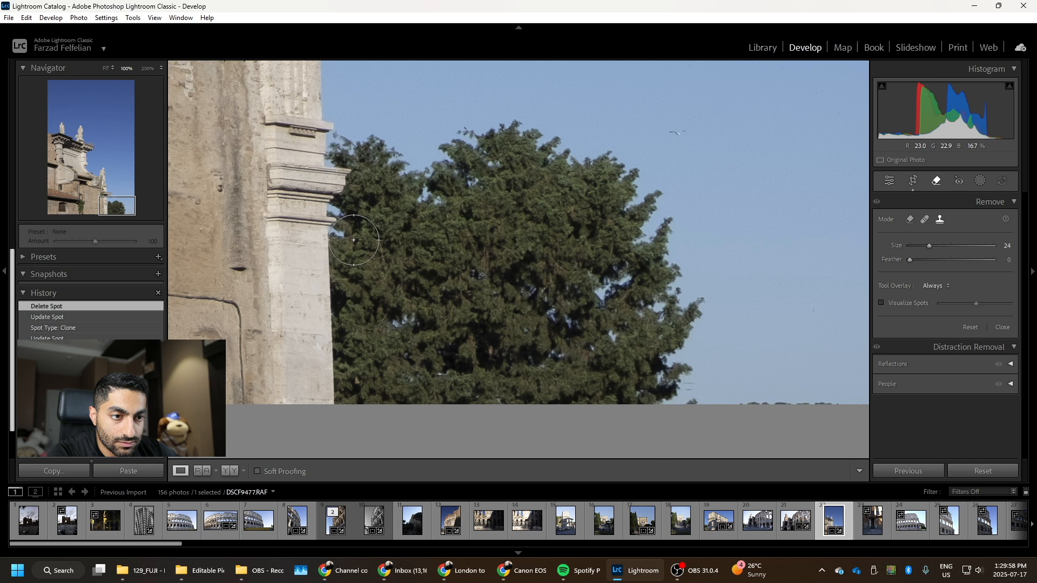
pyautogui.moveTo(353, 242); pyautogui.dragTo(360, 401)
pyautogui.moveTo(419, 284); pyautogui.dragTo(786, 296)
pyautogui.moveTo(356, 324); pyautogui.dragTo(358, 328)
# - Set the clone brush size to 27 and move the cloned strip's sky source closer to the tree
pyautogui.scroll(3, 344, 211)
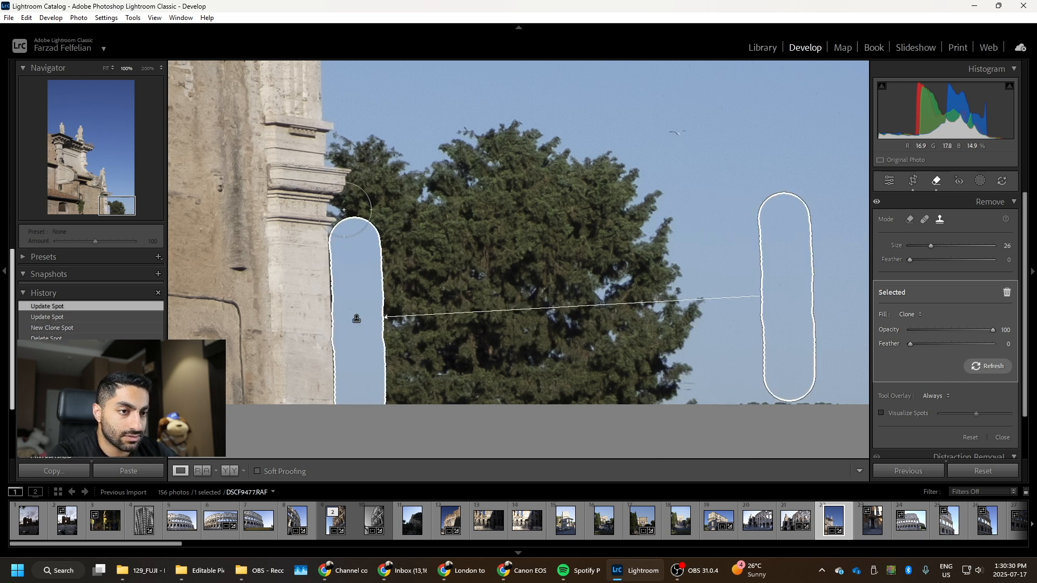
pyautogui.scroll(5, 336, 210)
pyautogui.scroll(-7, 334, 211)
pyautogui.scroll(12, 335, 211)
pyautogui.scroll(-9, 335, 210)
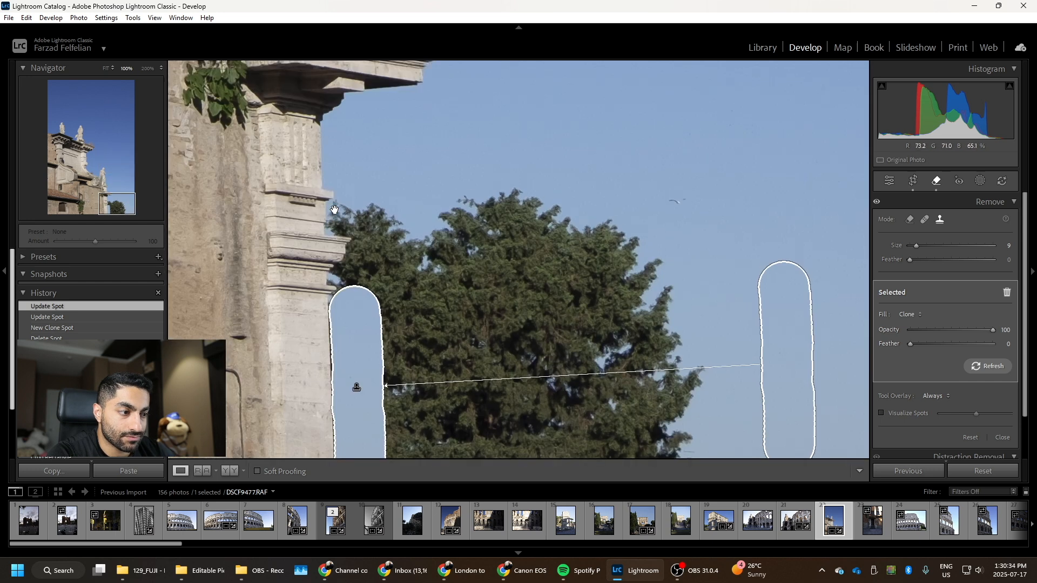
pyautogui.scroll(-2, 335, 211)
pyautogui.scroll(5, 405, 287)
pyautogui.moveTo(788, 332)
pyautogui.mouseDown()
pyautogui.moveTo(718, 329)
pyautogui.moveTo(727, 332)
pyautogui.mouseUp()
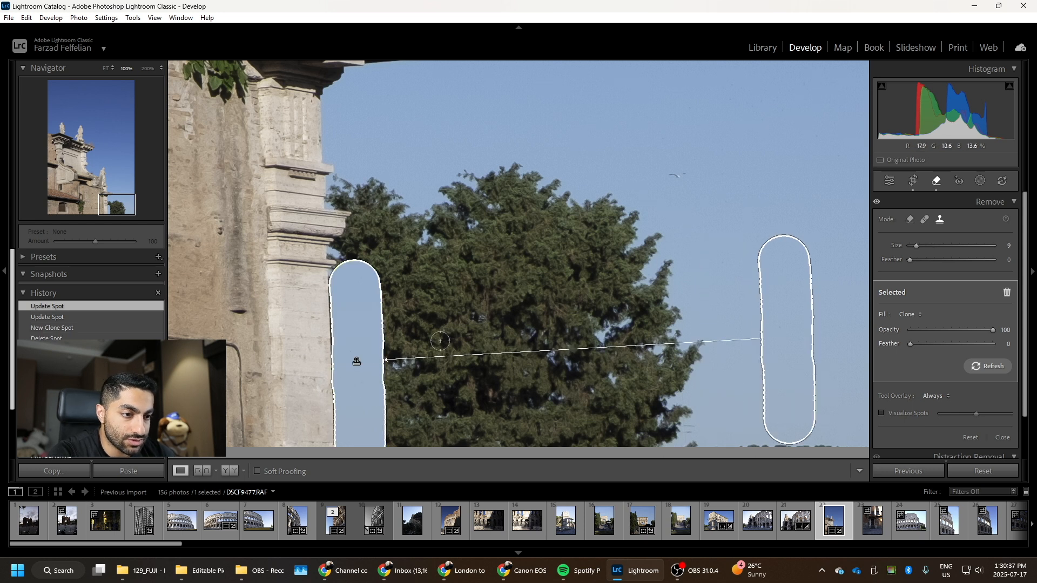
pyautogui.scroll(4, 406, 291)
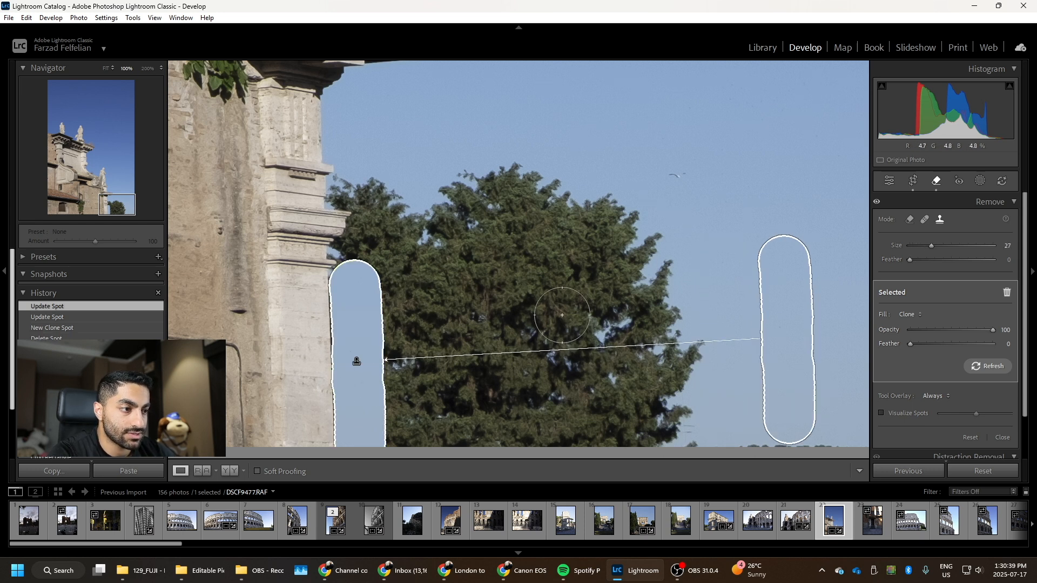
pyautogui.moveTo(785, 327)
pyautogui.mouseDown()
pyautogui.moveTo(718, 329)
pyautogui.moveTo(727, 334)
pyautogui.mouseUp()
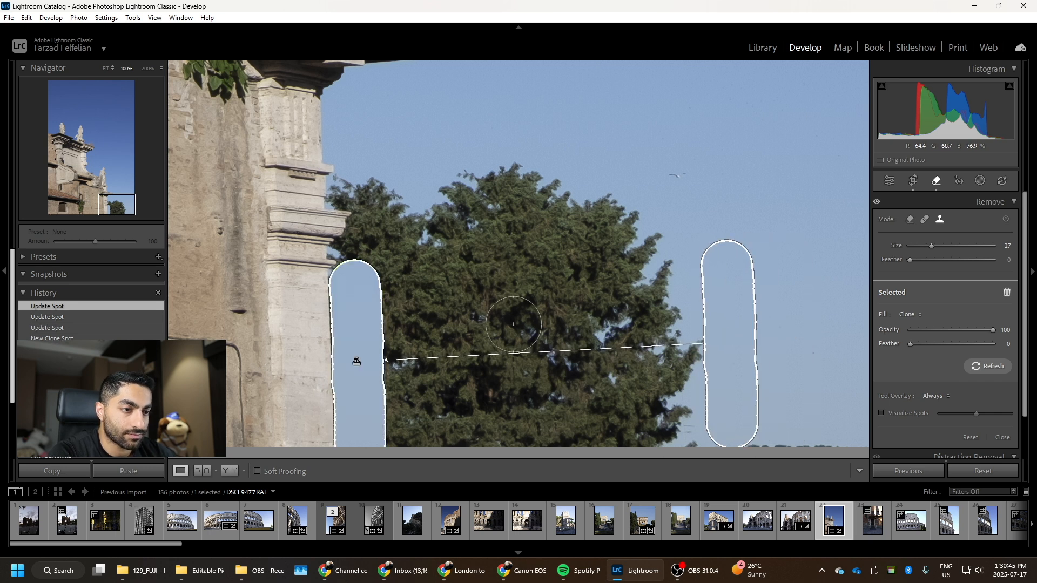
# - Clone clean sky over the rest of the tree, from beside the column to its outer branches
pyautogui.moveTo(389, 198)
pyautogui.mouseDown()
pyautogui.moveTo(404, 395)
pyautogui.moveTo(448, 197)
pyautogui.mouseUp()
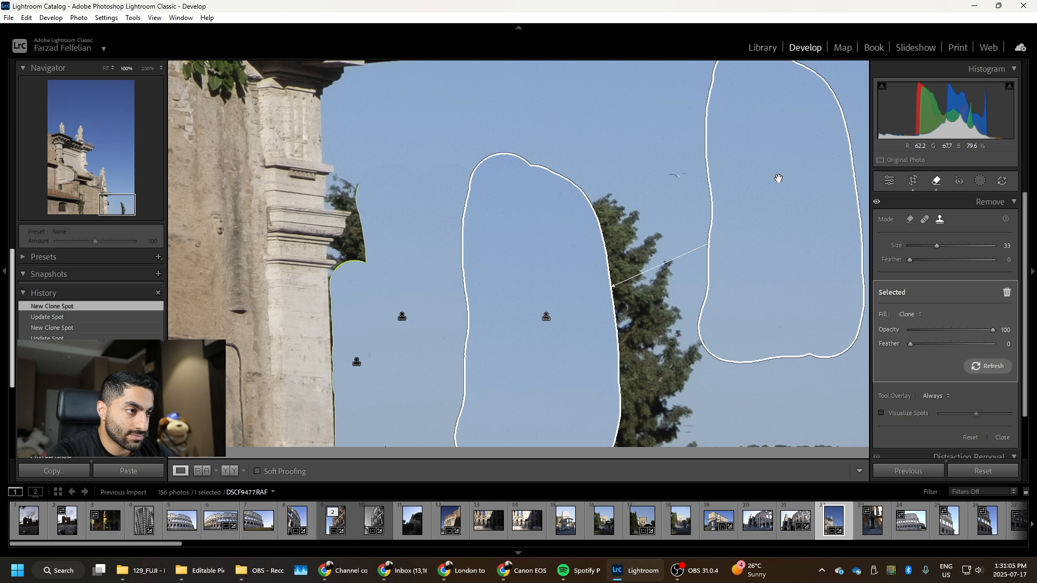
pyautogui.moveTo(608, 227); pyautogui.dragTo(668, 344)
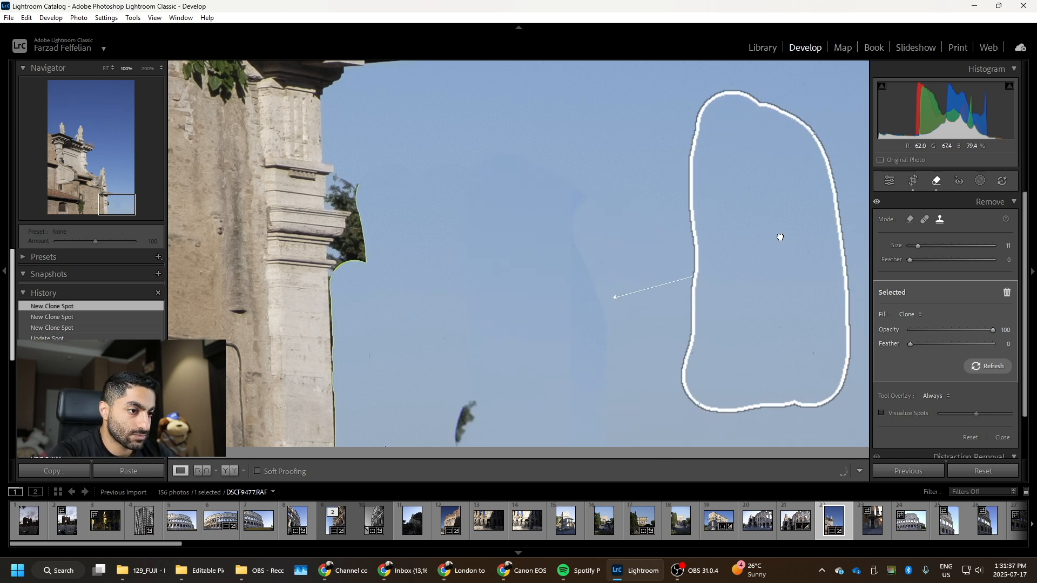
# - Adjust the feather of the three large sky clones, with 19 on the middle patch and 5 on the strip beside the column
pyautogui.moveTo(910, 344); pyautogui.dragTo(993, 352)
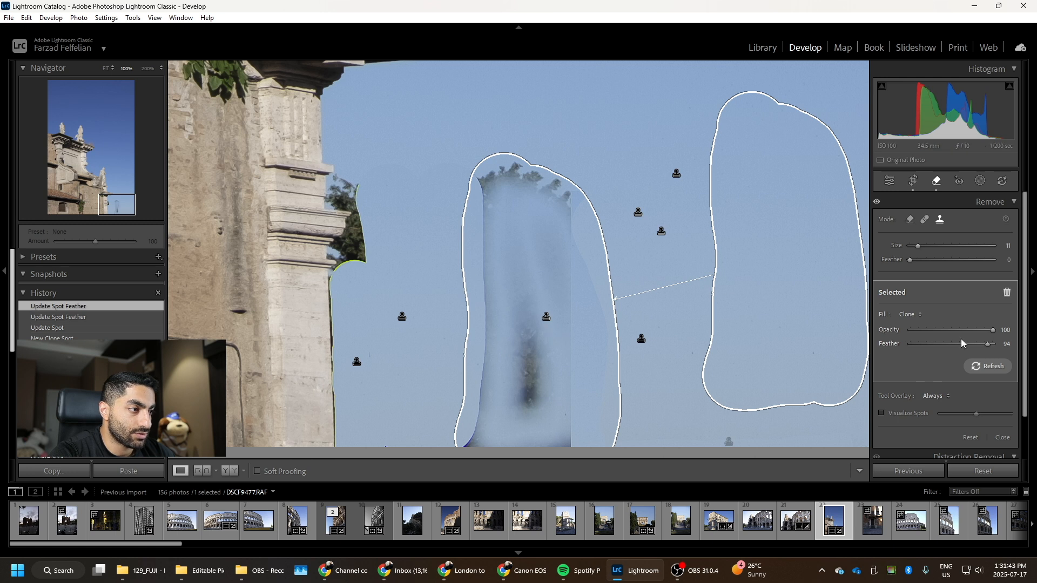
pyautogui.moveTo(930, 345); pyautogui.dragTo(926, 344)
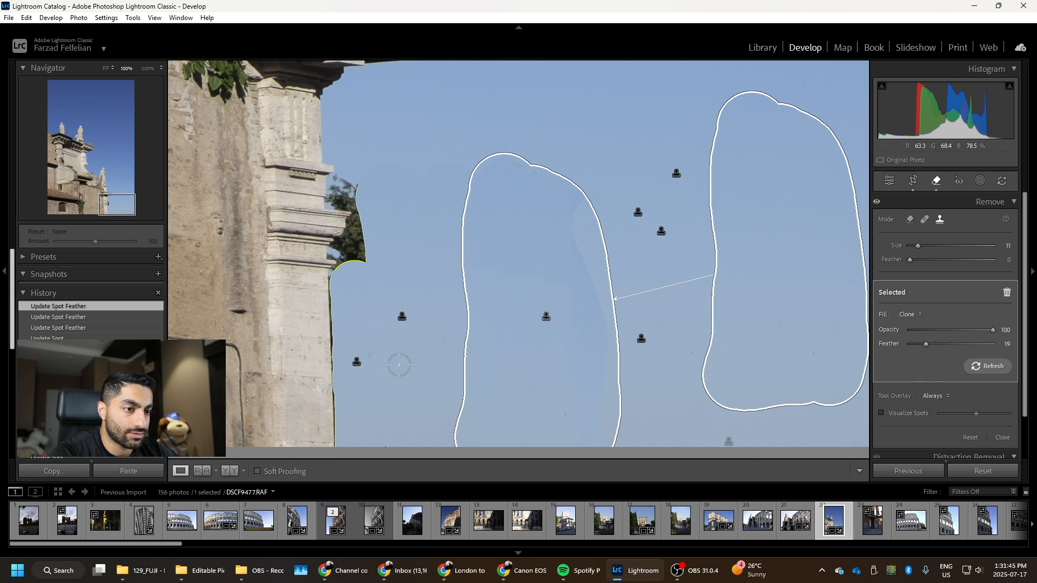
pyautogui.click(401, 317)
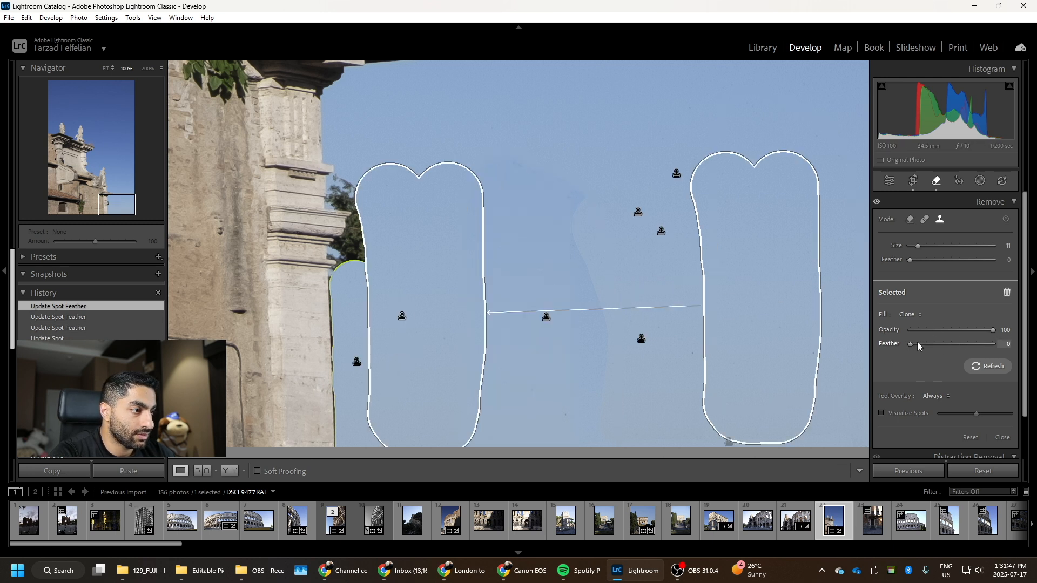
pyautogui.moveTo(922, 344)
pyautogui.mouseDown()
pyautogui.moveTo(975, 346)
pyautogui.moveTo(942, 345)
pyautogui.mouseUp()
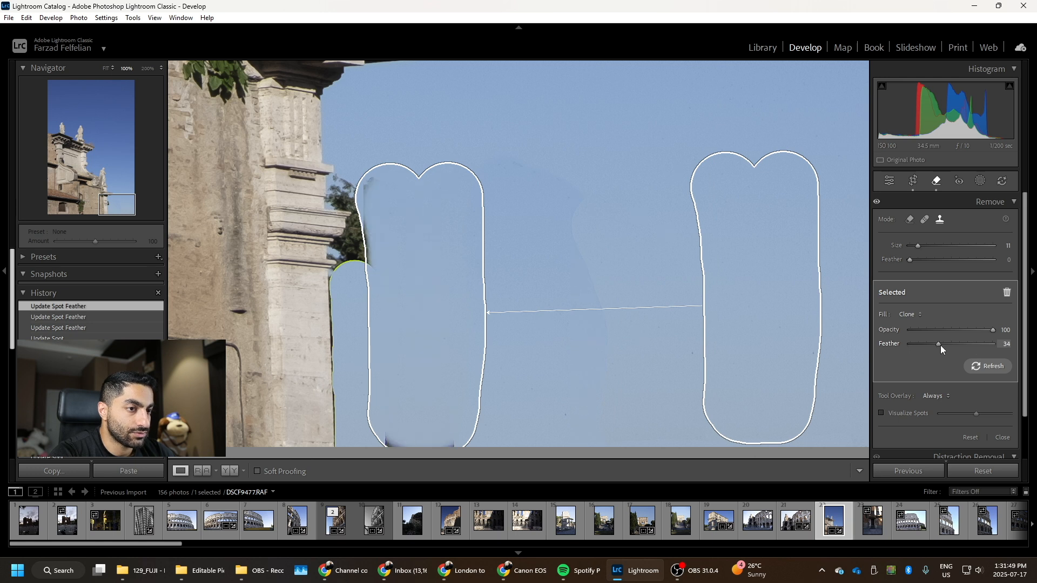
pyautogui.moveTo(932, 346); pyautogui.dragTo(921, 344)
pyautogui.click(357, 362)
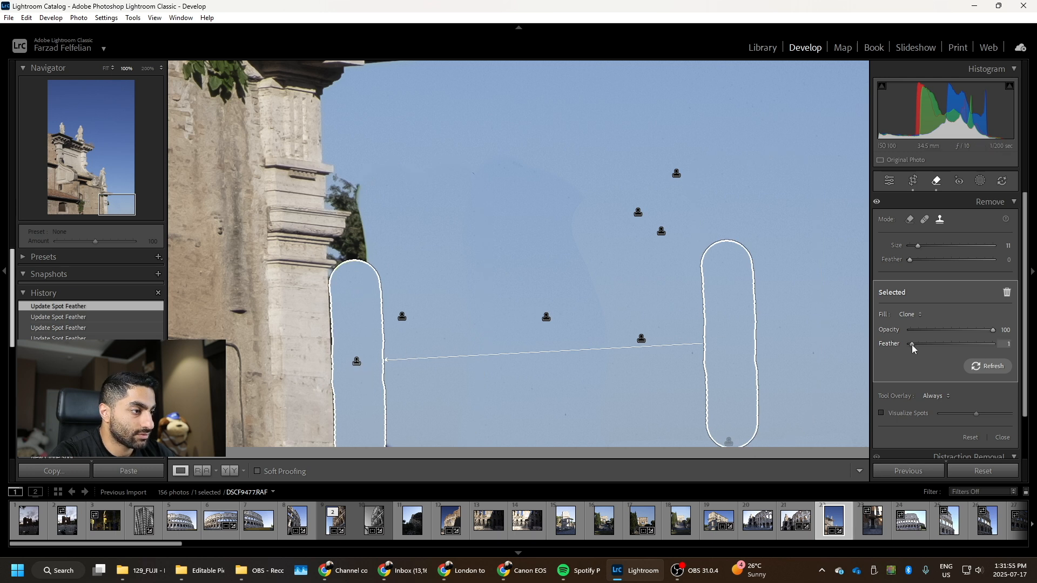
pyautogui.moveTo(913, 346); pyautogui.dragTo(915, 346)
# - Clone sky over the leftover foliage beside the column's cornice and over the adjoining seam in the sky
pyautogui.scroll(3, 351, 253)
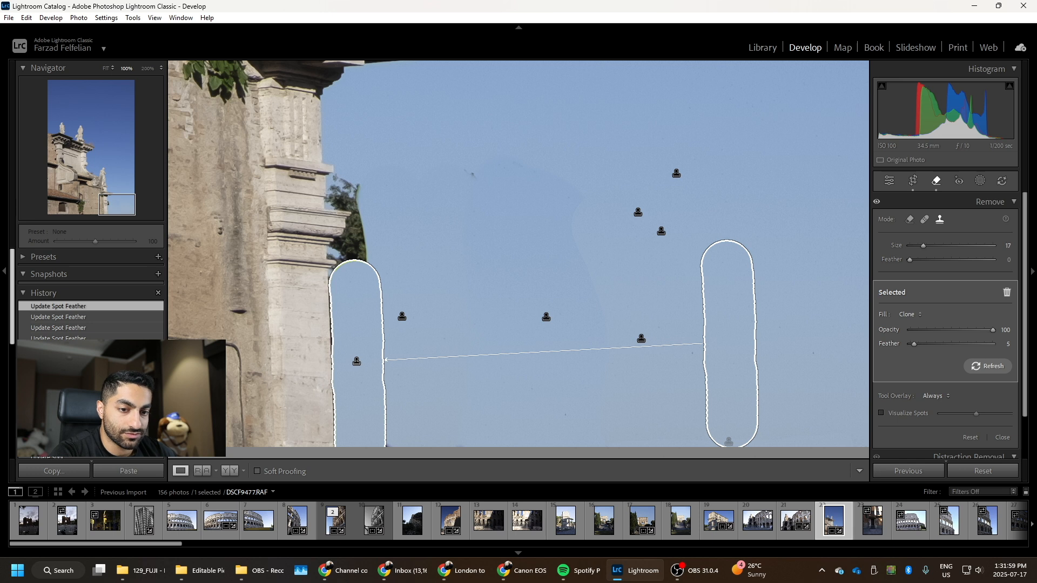
pyautogui.moveTo(338, 183)
pyautogui.mouseDown()
pyautogui.moveTo(360, 243)
pyautogui.moveTo(345, 254)
pyautogui.moveTo(339, 247)
pyautogui.moveTo(352, 233)
pyautogui.moveTo(350, 262)
pyautogui.moveTo(339, 252)
pyautogui.moveTo(333, 277)
pyautogui.moveTo(343, 205)
pyautogui.mouseUp()
pyautogui.moveTo(366, 175); pyautogui.dragTo(485, 203)
# - Cover the curved sky seam with a size 7 clone stroke, move its source lower, and set its feather to 28
pyautogui.moveTo(464, 169); pyautogui.dragTo(576, 249)
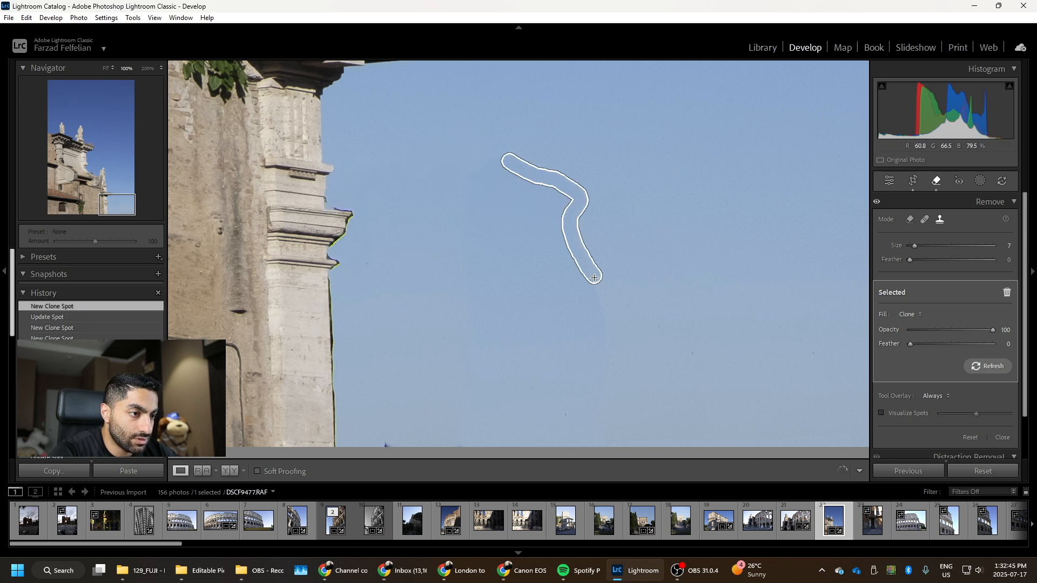
pyautogui.moveTo(587, 358); pyautogui.dragTo(587, 363)
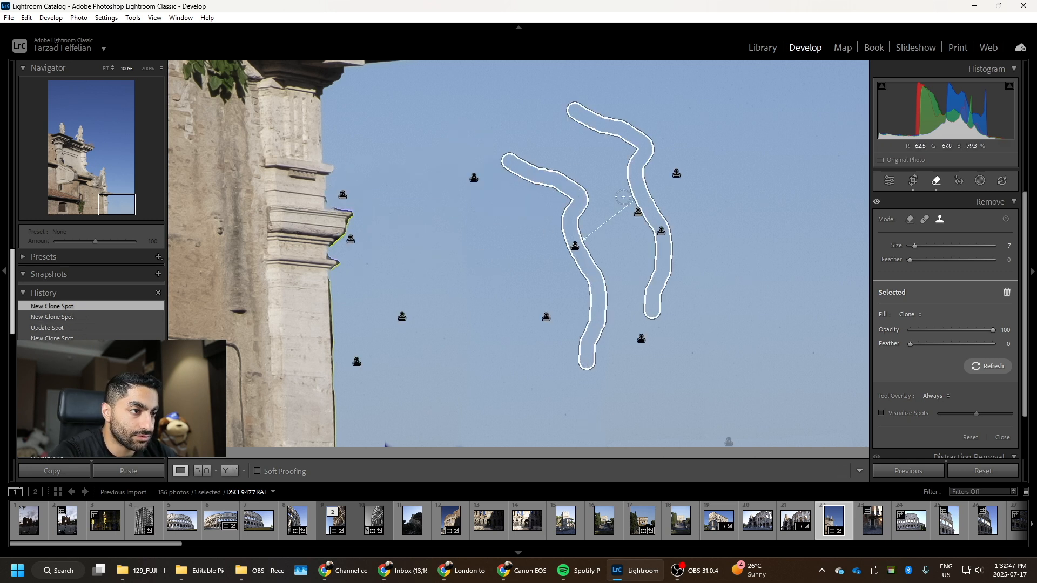
pyautogui.moveTo(638, 182); pyautogui.dragTo(650, 296)
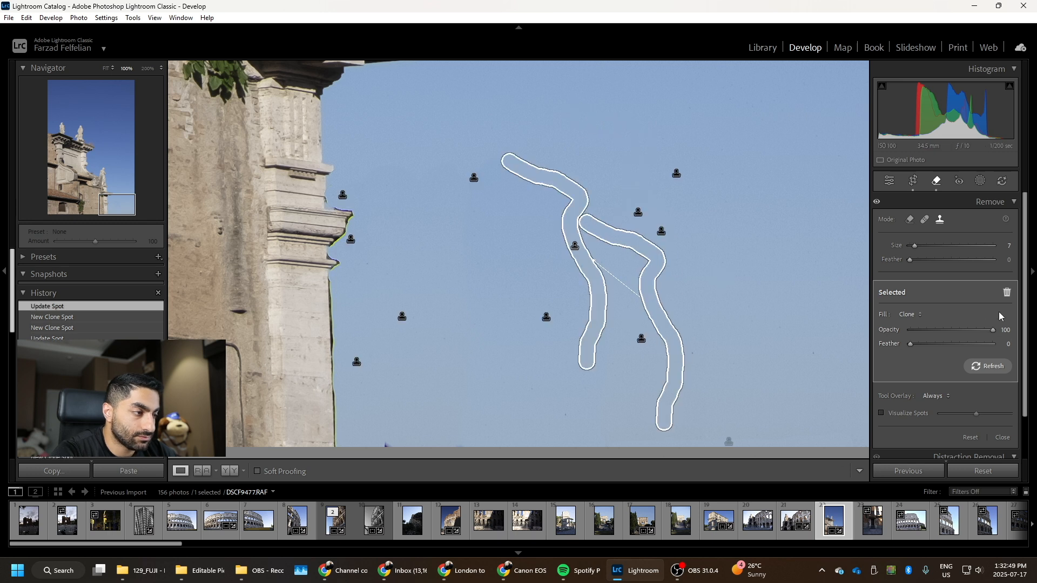
pyautogui.moveTo(933, 345); pyautogui.dragTo(933, 345)
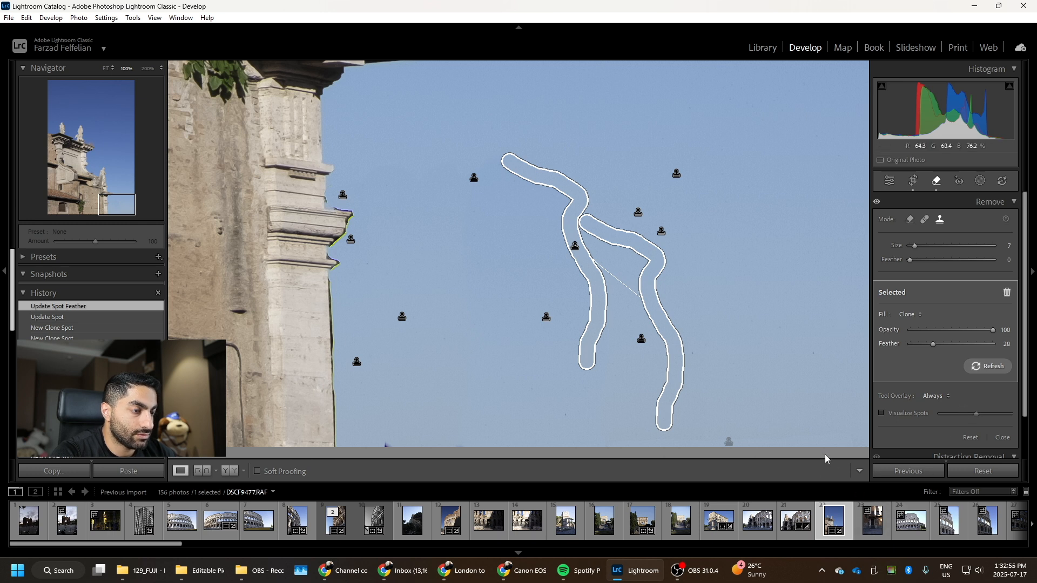
pyautogui.press('Escape')
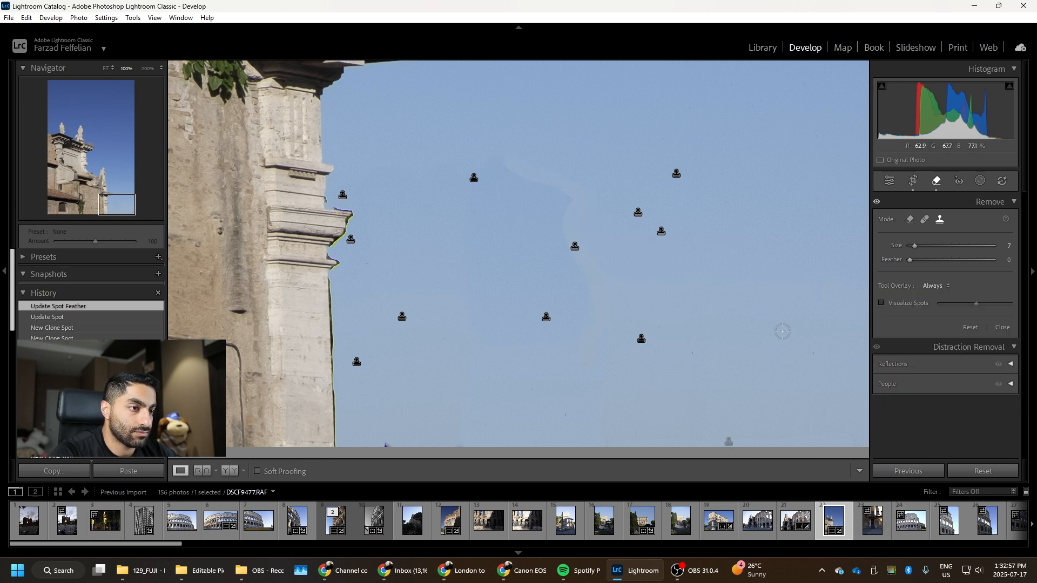
# - Blend the remaining sky seams with a broad size 32 clone stroke and set the brush feather to 29
pyautogui.scroll(4, 500, 189)
pyautogui.moveTo(481, 178)
pyautogui.mouseDown()
pyautogui.moveTo(578, 261)
pyautogui.moveTo(583, 373)
pyautogui.moveTo(526, 406)
pyautogui.moveTo(403, 442)
pyautogui.mouseUp()
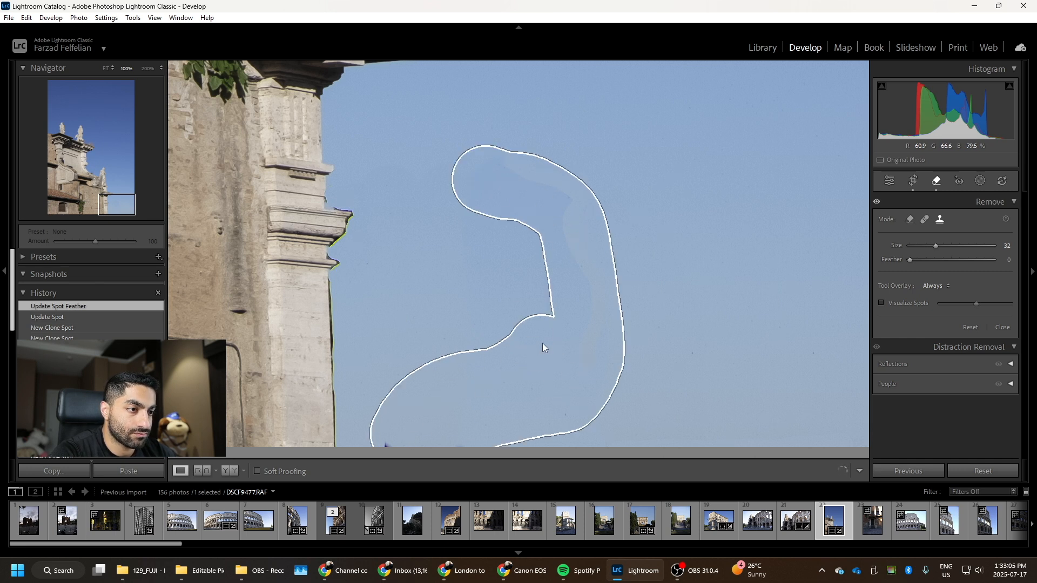
pyautogui.moveTo(911, 259); pyautogui.dragTo(941, 265)
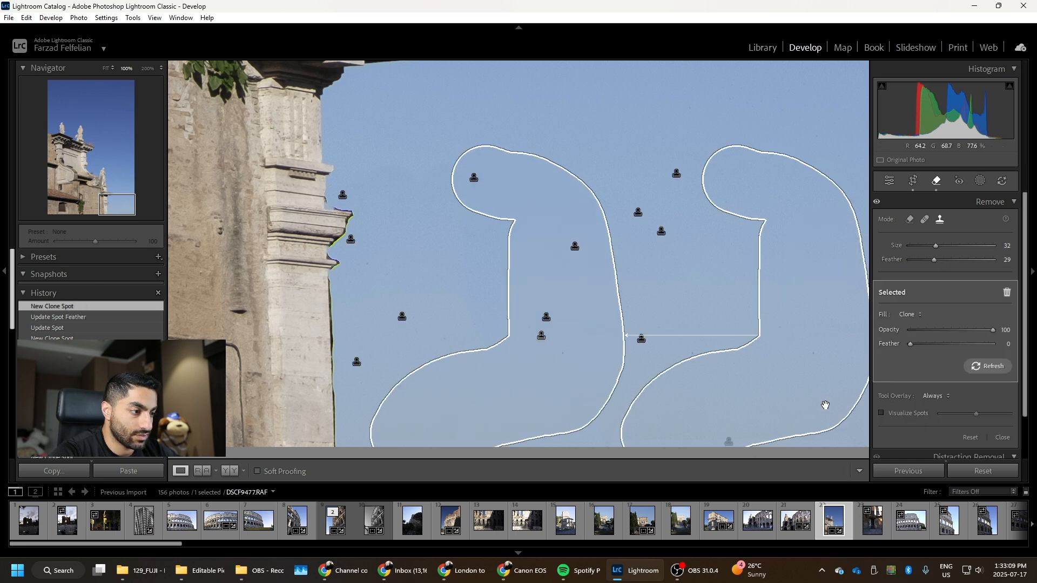
pyautogui.click(832, 466)
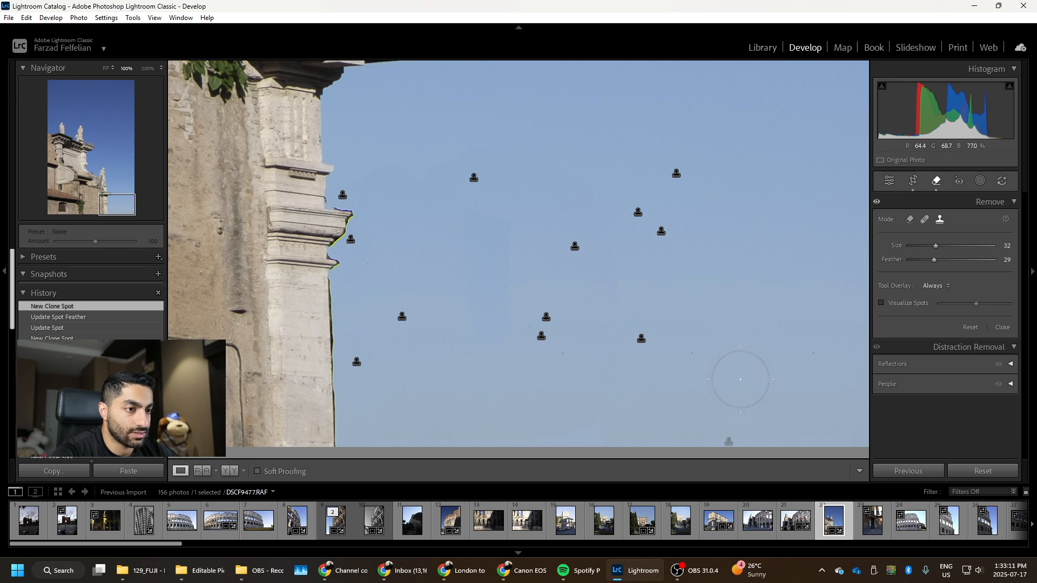
# - Leave the Remove tool and examine the retouched sky and the column's edge up close
pyautogui.click(696, 356)
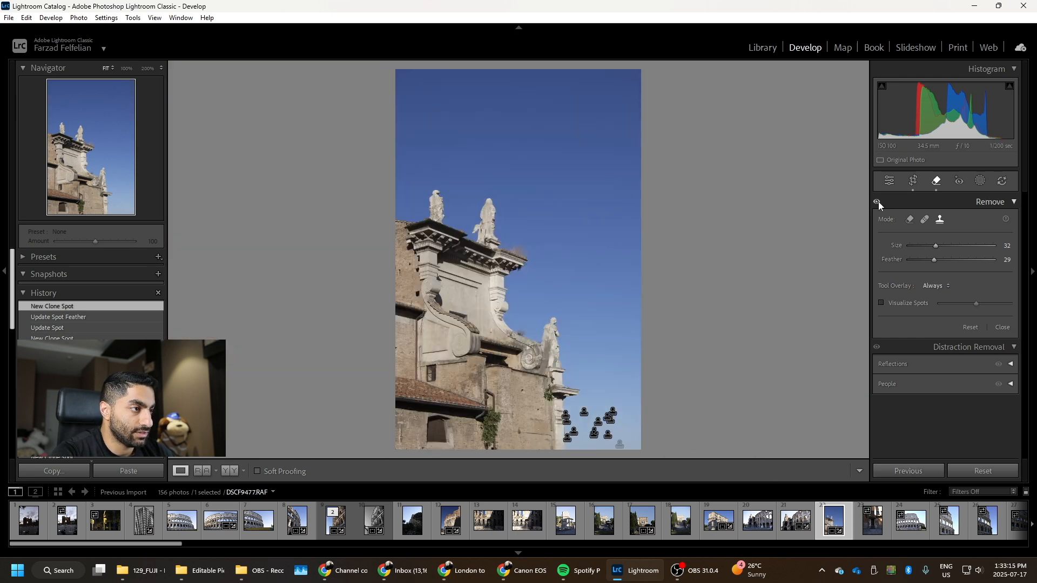
pyautogui.click(889, 182)
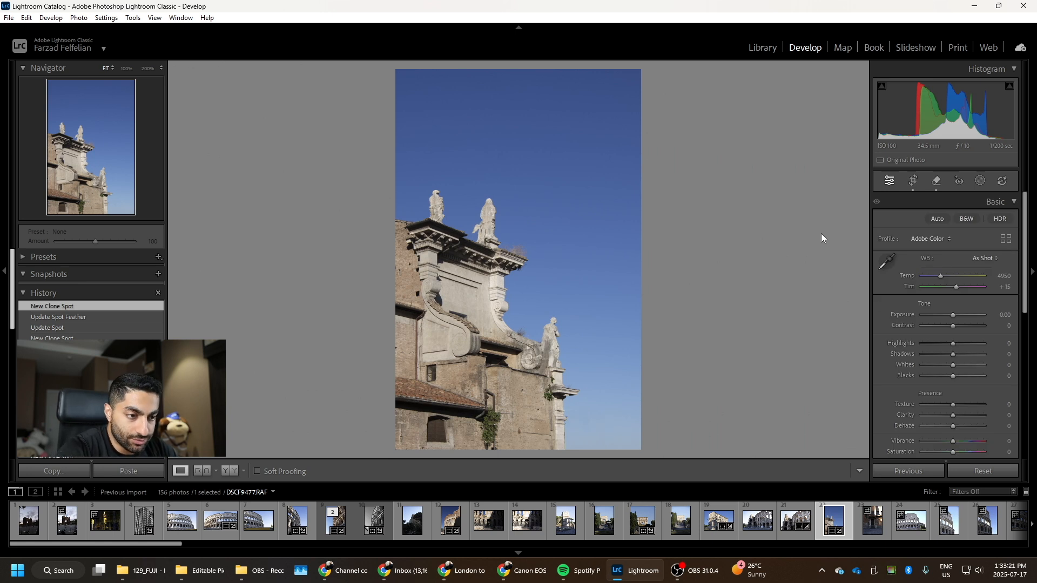
pyautogui.click(561, 440)
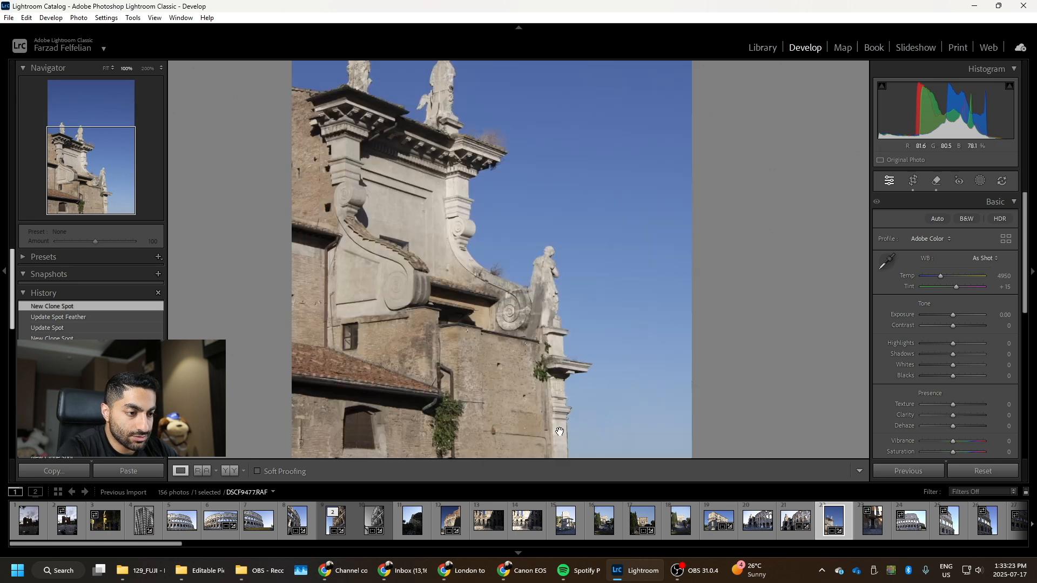
pyautogui.moveTo(594, 379); pyautogui.dragTo(505, 165)
pyautogui.moveTo(627, 234); pyautogui.dragTo(456, 294)
pyautogui.moveTo(556, 172); pyautogui.dragTo(543, 339)
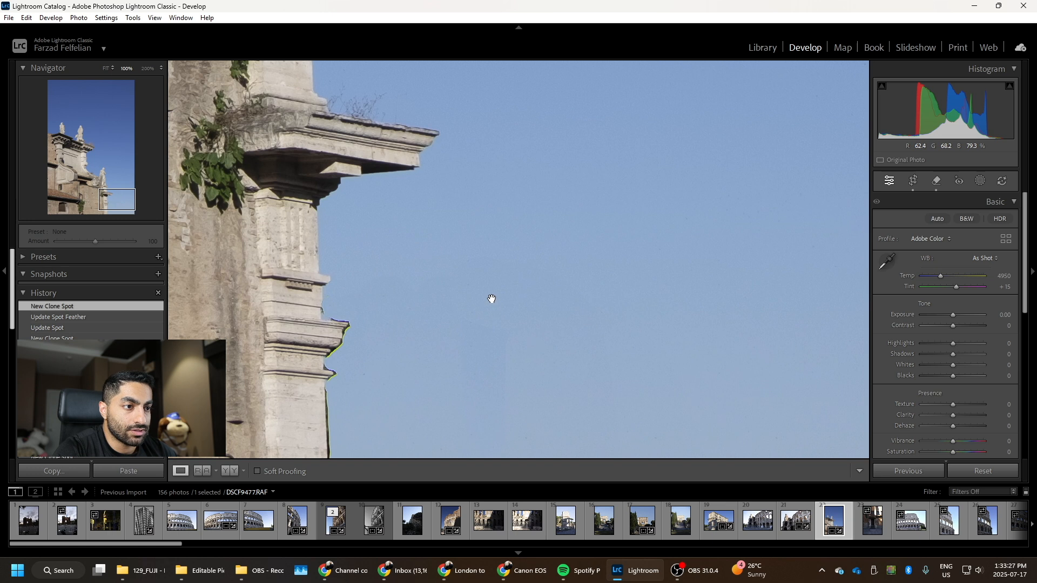
pyautogui.moveTo(387, 378); pyautogui.dragTo(604, 222)
pyautogui.moveTo(680, 282); pyautogui.dragTo(423, 370)
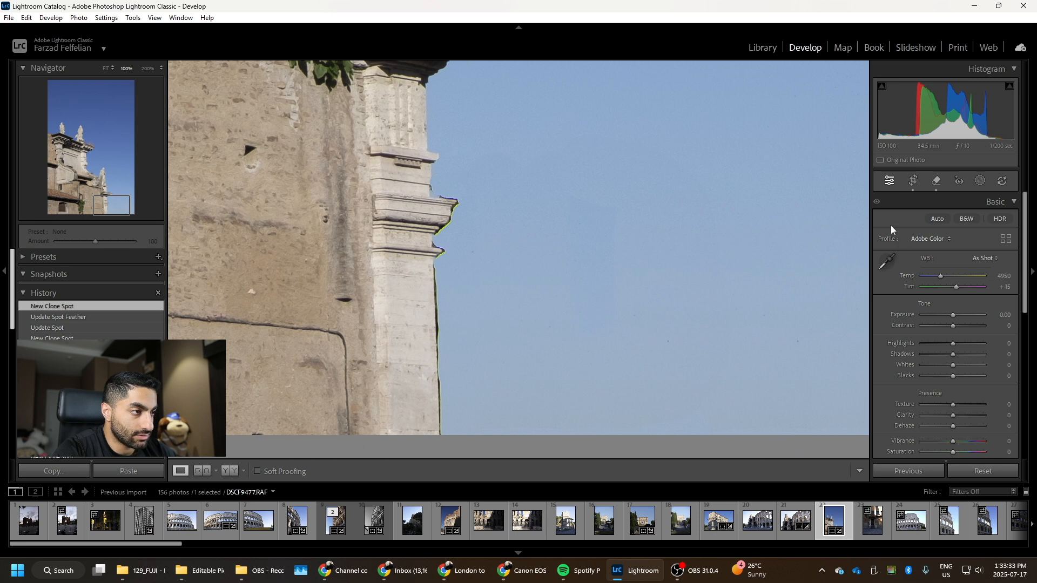
# - Return to the Remove tool and set the clone brush to size 3 with a feather of 4
pyautogui.press('q')
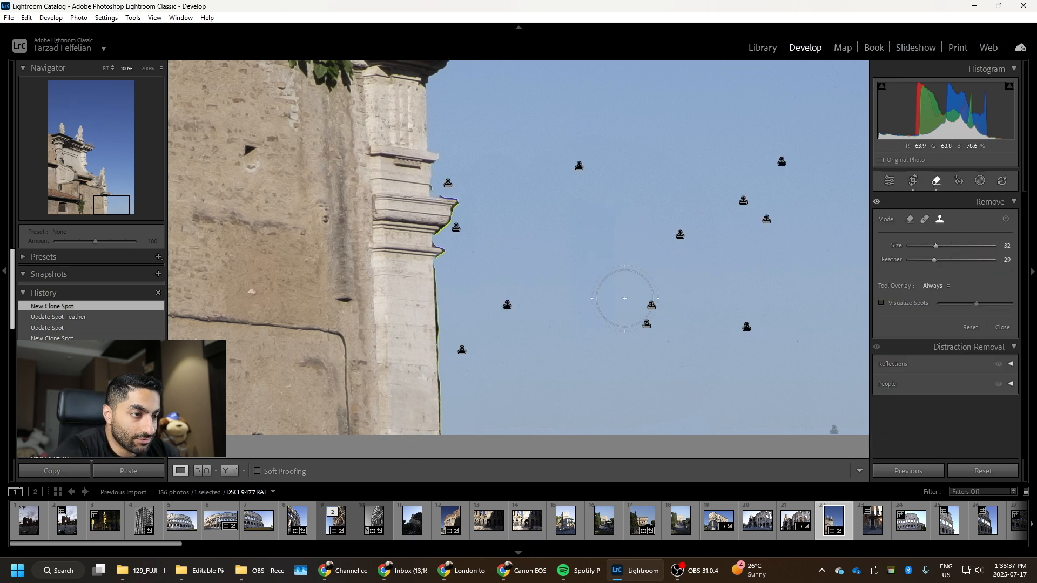
pyautogui.scroll(2, 645, 337)
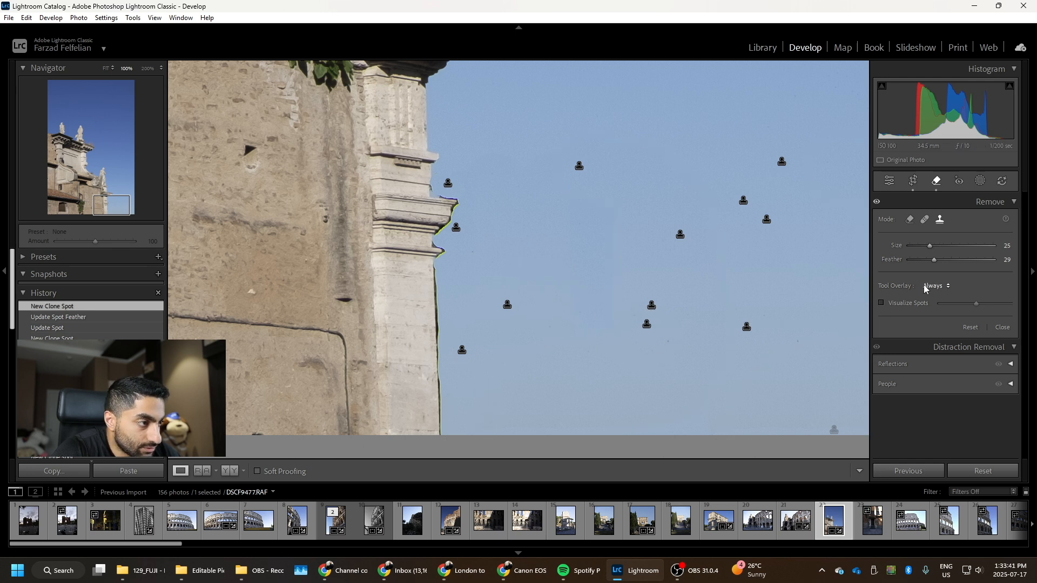
pyautogui.scroll(-3, 463, 412)
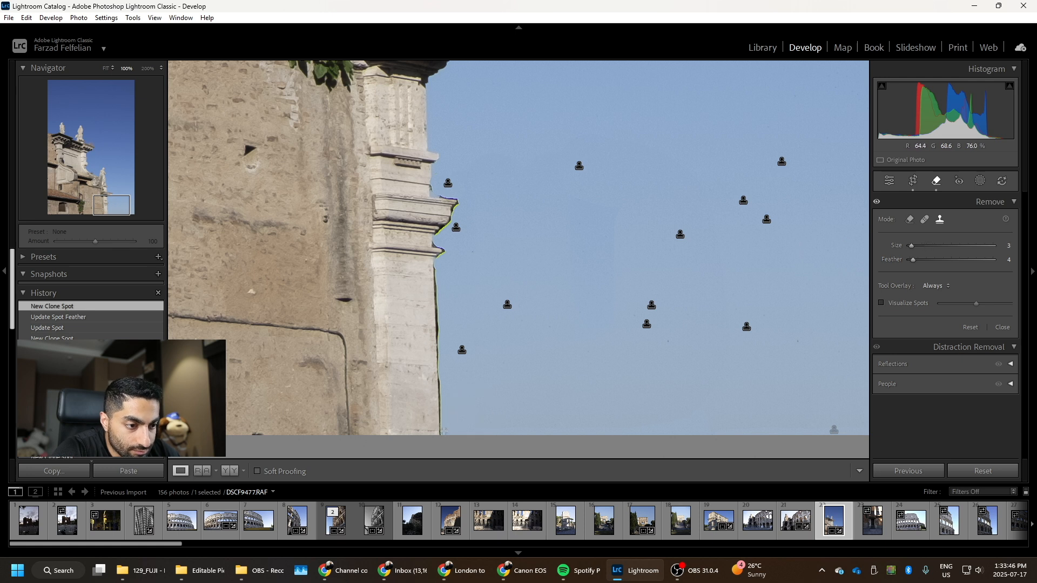
pyautogui.press('Delete')
pyautogui.moveTo(434, 263); pyautogui.dragTo(440, 432)
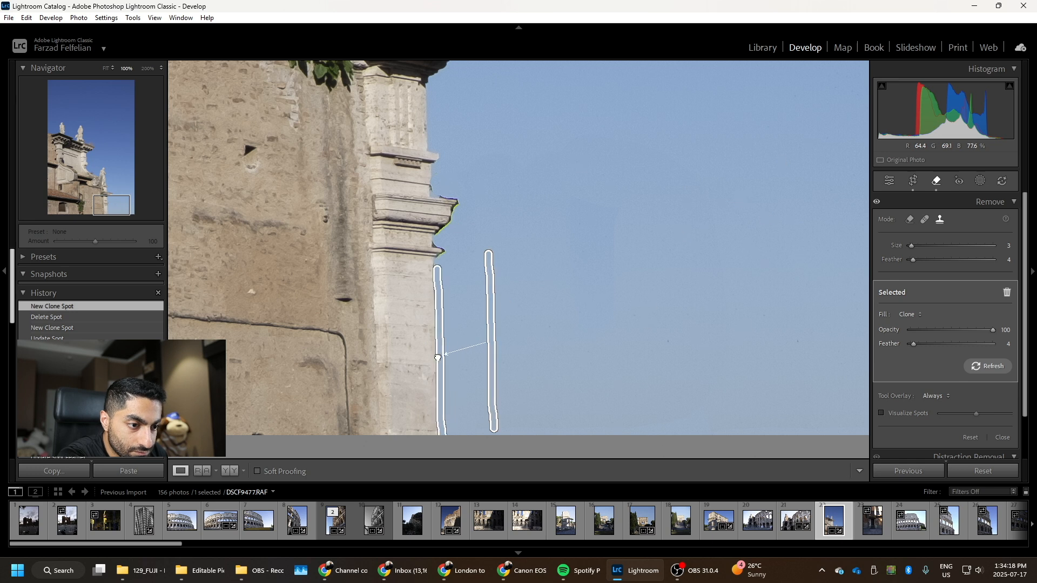
pyautogui.hotkey('ctrl', 'z')
pyautogui.hotkey('ctrl', 'z')
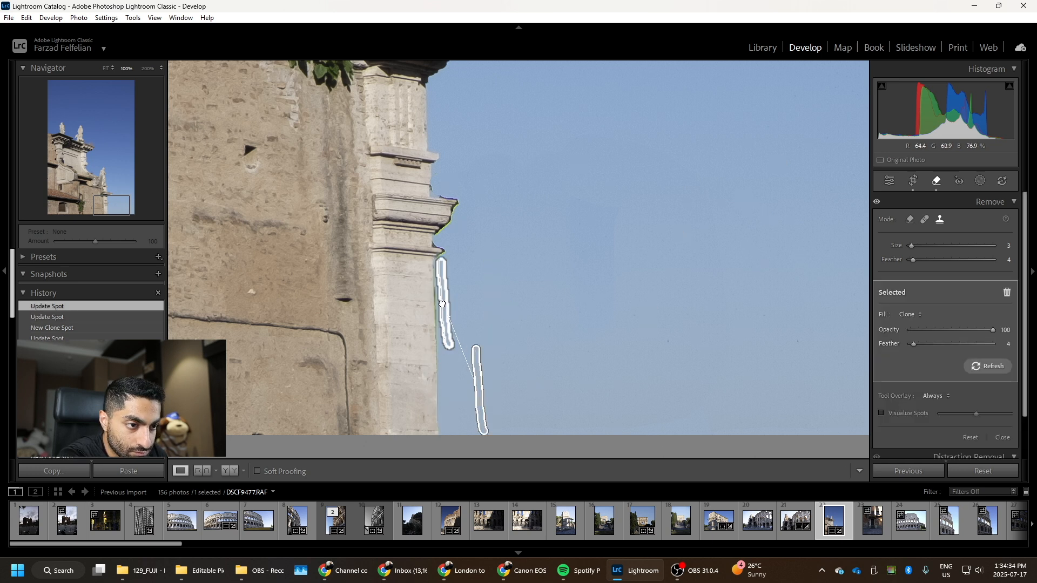
pyautogui.moveTo(442, 304); pyautogui.dragTo(447, 307)
pyautogui.press('Delete')
pyautogui.click(442, 357)
pyautogui.press('Delete')
# - Clone over the dark green fringe along the column shaft's edge, from below the cornice downward, at 200% magnification
pyautogui.click(889, 182)
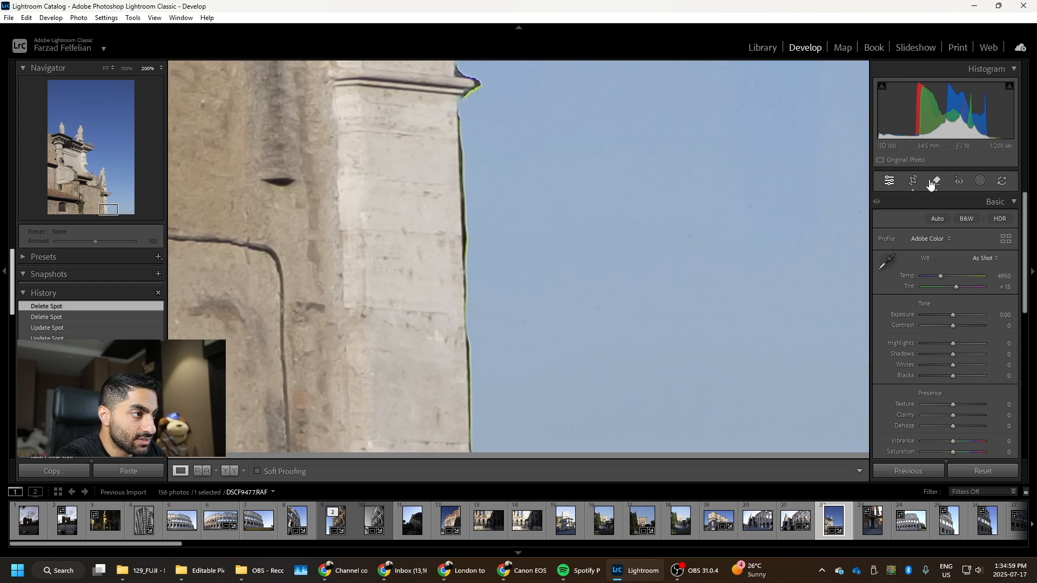
pyautogui.press('q')
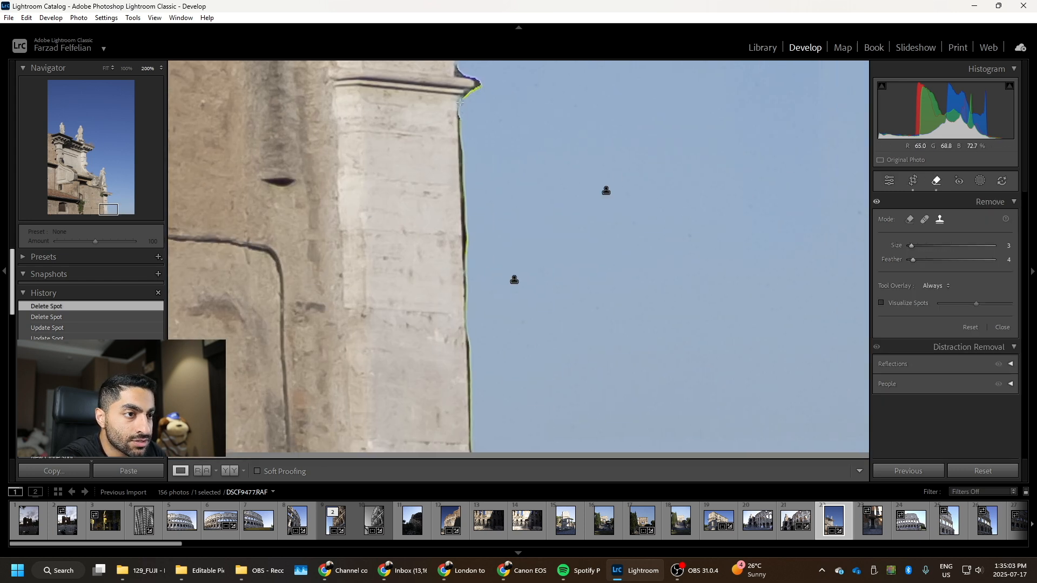
pyautogui.click(460, 102)
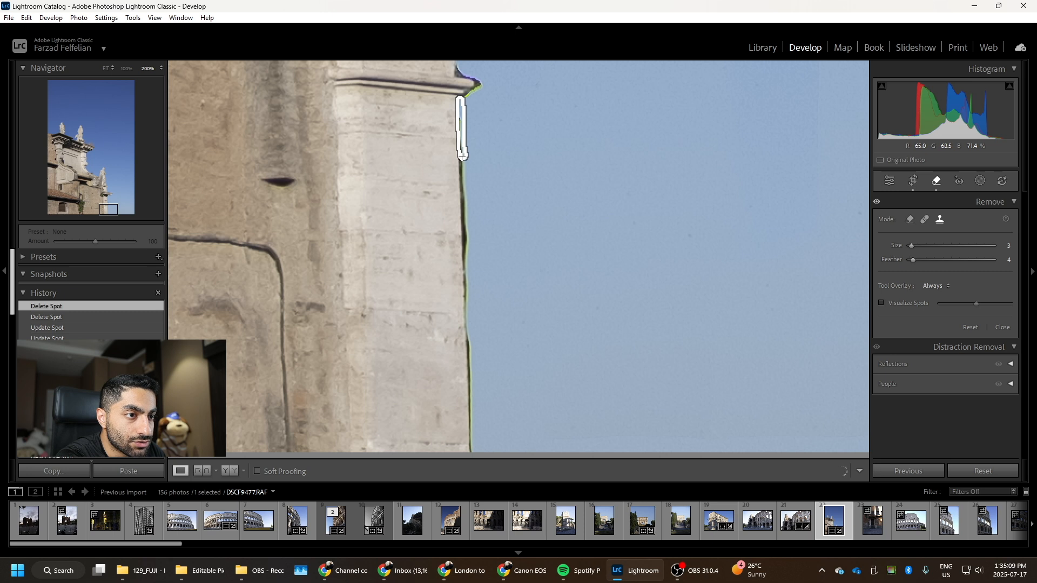
pyautogui.moveTo(462, 194); pyautogui.dragTo(468, 311)
pyautogui.moveTo(467, 312)
pyautogui.mouseDown()
pyautogui.moveTo(474, 449)
pyautogui.moveTo(467, 112)
pyautogui.mouseUp()
pyautogui.scroll(3, 475, 435)
# - Clone away the remaining fringe on the column's edge, reduce the clone's feather, and reposition its source
pyautogui.press('q')
pyautogui.press('z')
pyautogui.click(570, 421)
pyautogui.press('q')
pyautogui.scroll(-3, 461, 364)
pyautogui.moveTo(460, 367)
pyautogui.mouseDown()
pyautogui.moveTo(448, 326)
pyautogui.moveTo(477, 296)
pyautogui.moveTo(487, 255)
pyautogui.mouseUp()
pyautogui.moveTo(914, 344); pyautogui.dragTo(910, 344)
pyautogui.click(472, 299)
pyautogui.moveTo(487, 255); pyautogui.dragTo(433, 230)
pyautogui.click(449, 371)
# - Touch up the area at the column's base, lower the clone spot's feather, and close the Remove tool
pyautogui.press('q')
pyautogui.press('z')
pyautogui.press('q')
pyautogui.scroll(5, 572, 426)
pyautogui.click(573, 426)
pyautogui.moveTo(913, 344); pyautogui.dragTo(909, 344)
pyautogui.press('q')
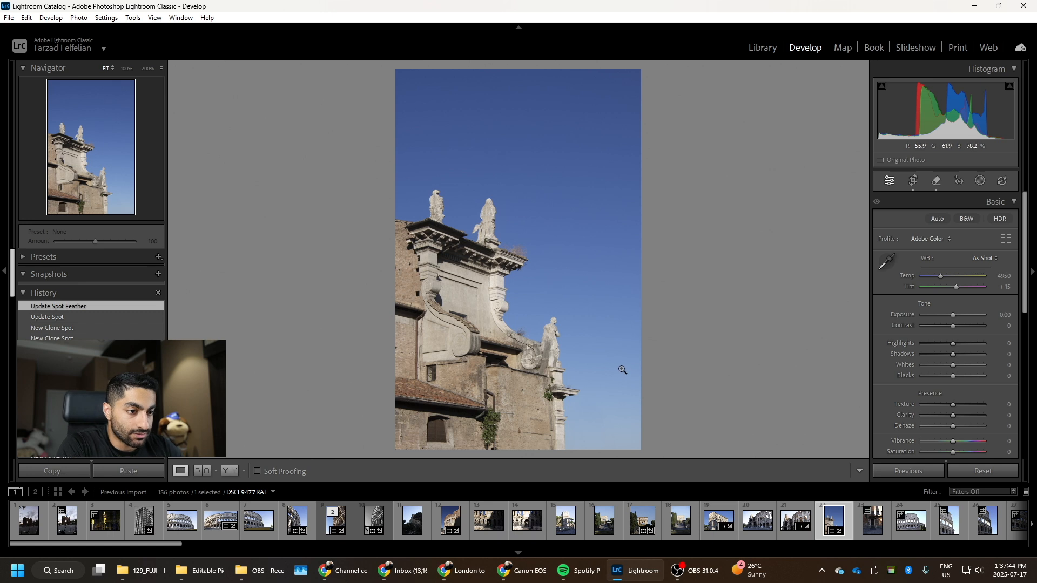
# - Compare the retouched church photo side by side with its before version
pyautogui.click(229, 471)
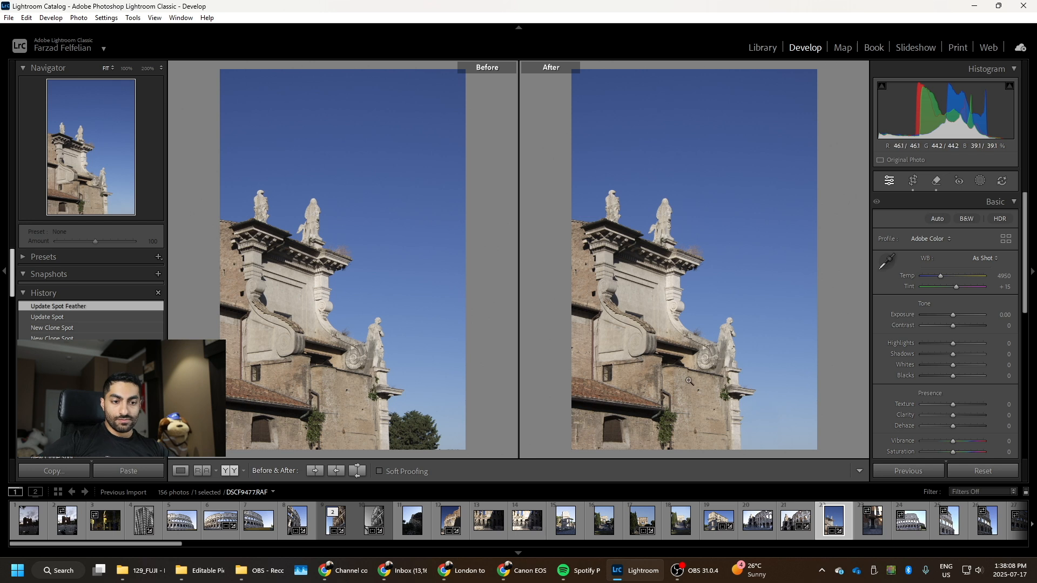
# - Review the edited Colosseum photo DSCF9480 before and after, browse the other photos, and return to the church photo
pyautogui.click(213, 523)
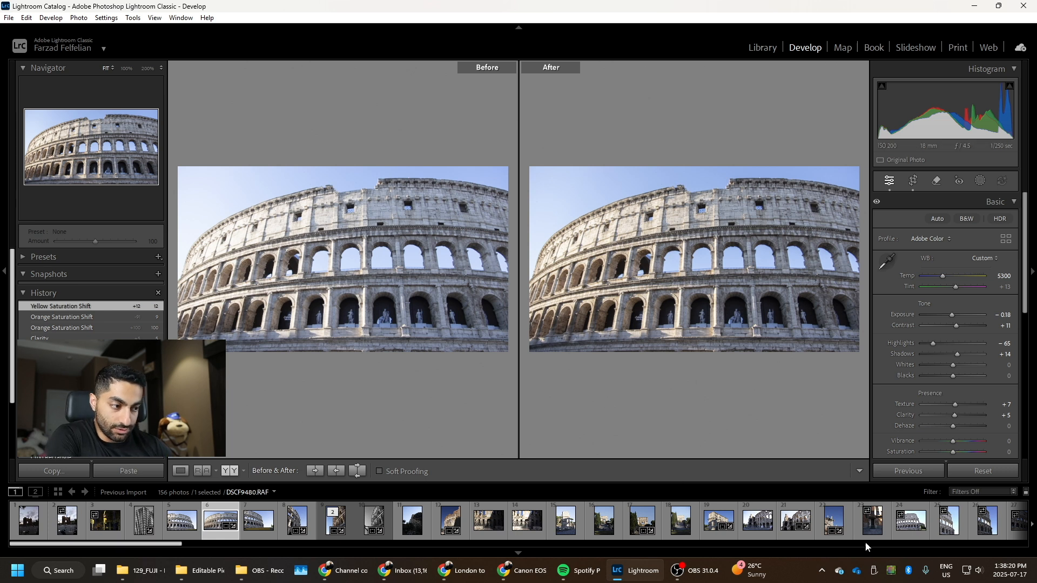
pyautogui.scroll(-10, 364, 533)
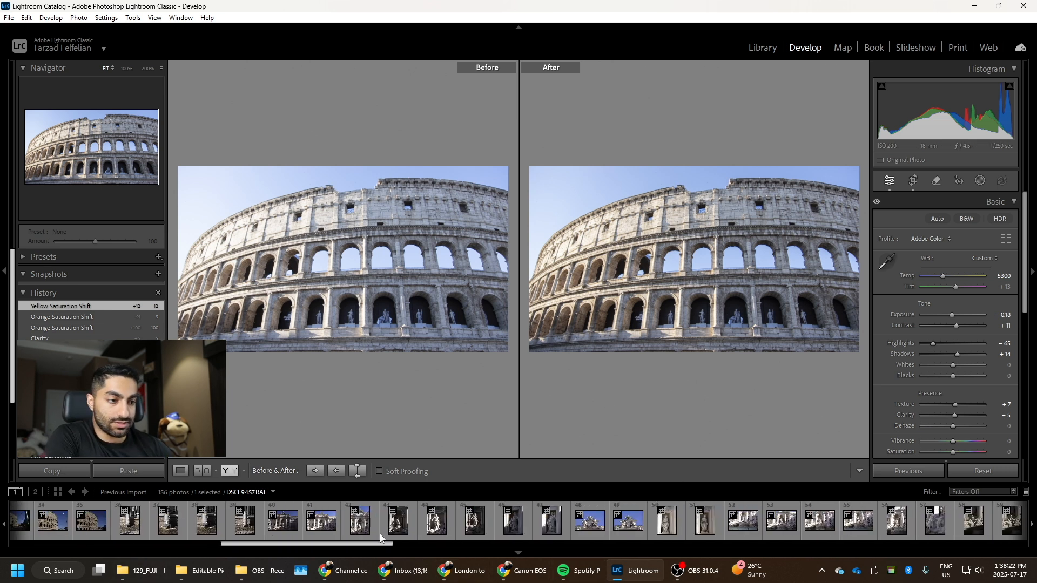
pyautogui.scroll(1, 336, 531)
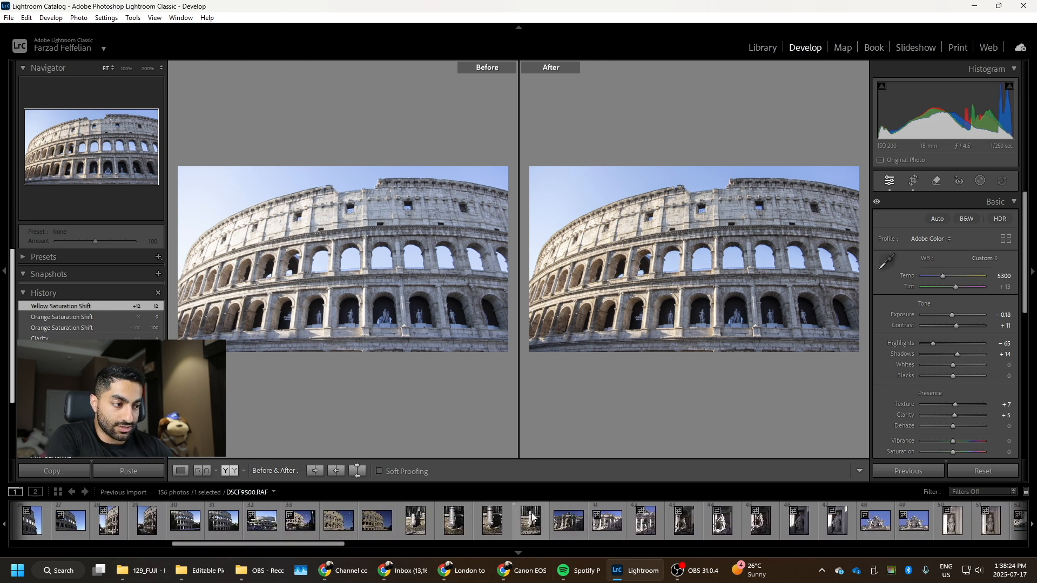
pyautogui.moveTo(236, 545); pyautogui.dragTo(199, 550)
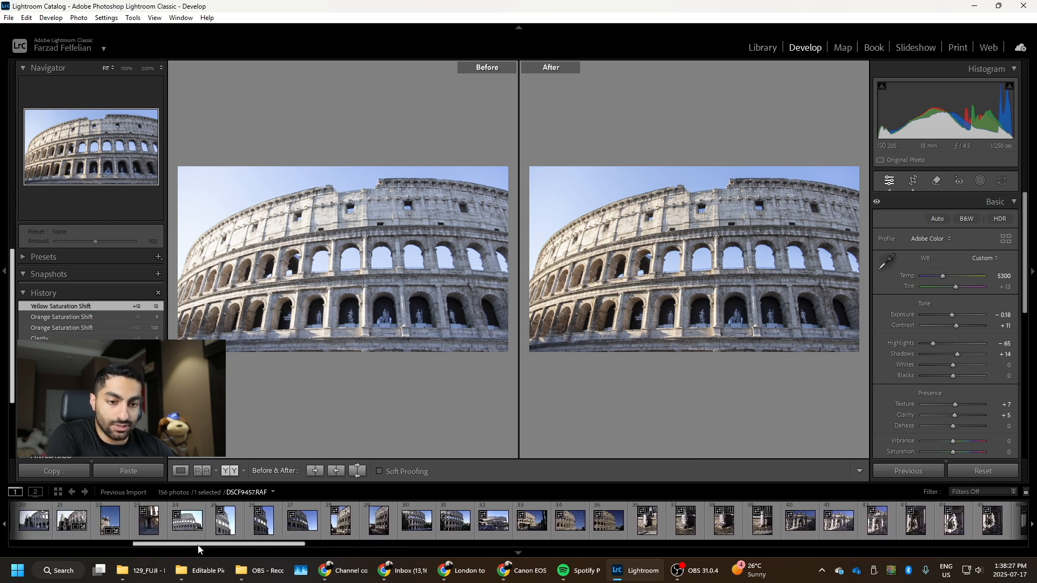
pyautogui.click(120, 524)
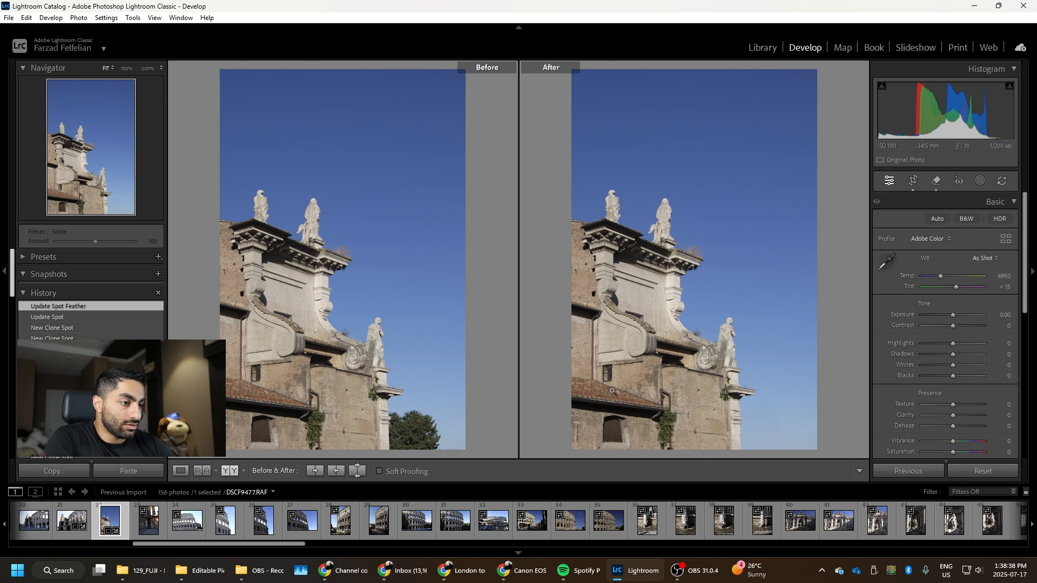
# - Set the church photo's contrast to +16, reset the trial highlights change to 0, and set shadows to -4
pyautogui.moveTo(953, 326)
pyautogui.mouseDown()
pyautogui.moveTo(965, 324)
pyautogui.moveTo(945, 328)
pyautogui.moveTo(960, 326)
pyautogui.mouseUp()
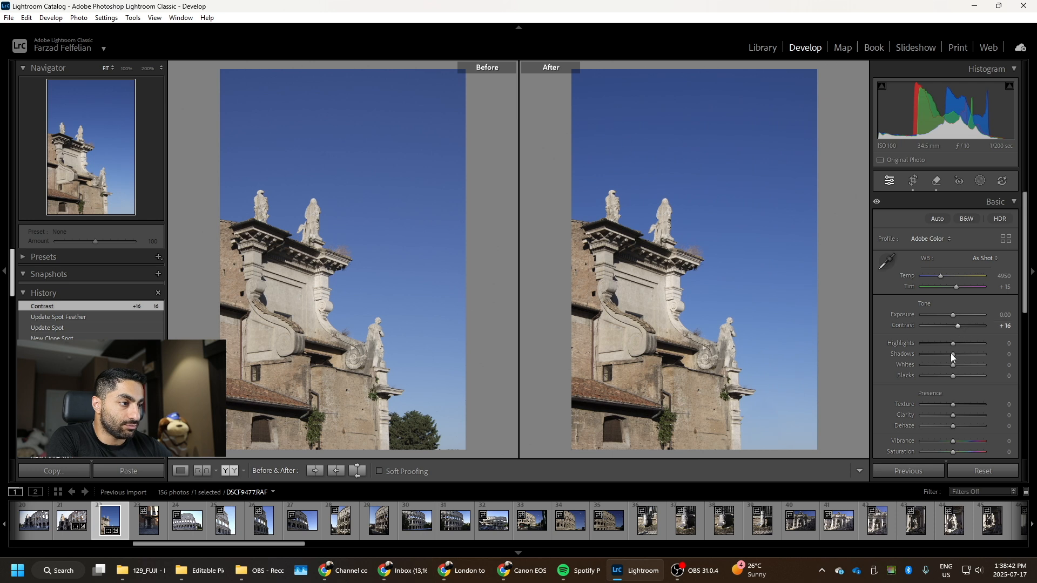
pyautogui.moveTo(951, 342)
pyautogui.mouseDown()
pyautogui.moveTo(942, 338)
pyautogui.moveTo(958, 343)
pyautogui.mouseUp()
pyautogui.doubleClick(958, 340)
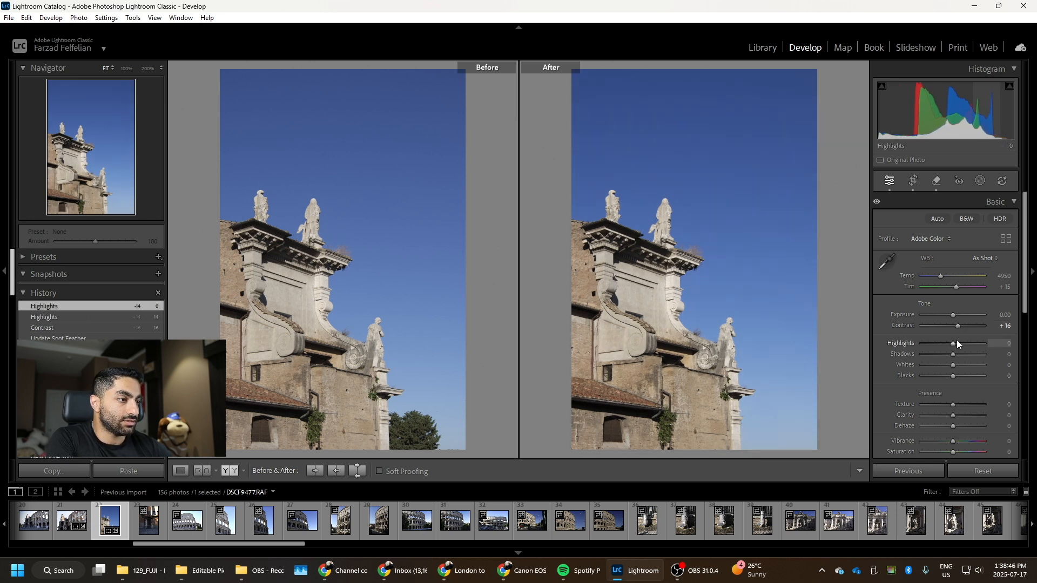
pyautogui.moveTo(953, 355); pyautogui.dragTo(930, 349)
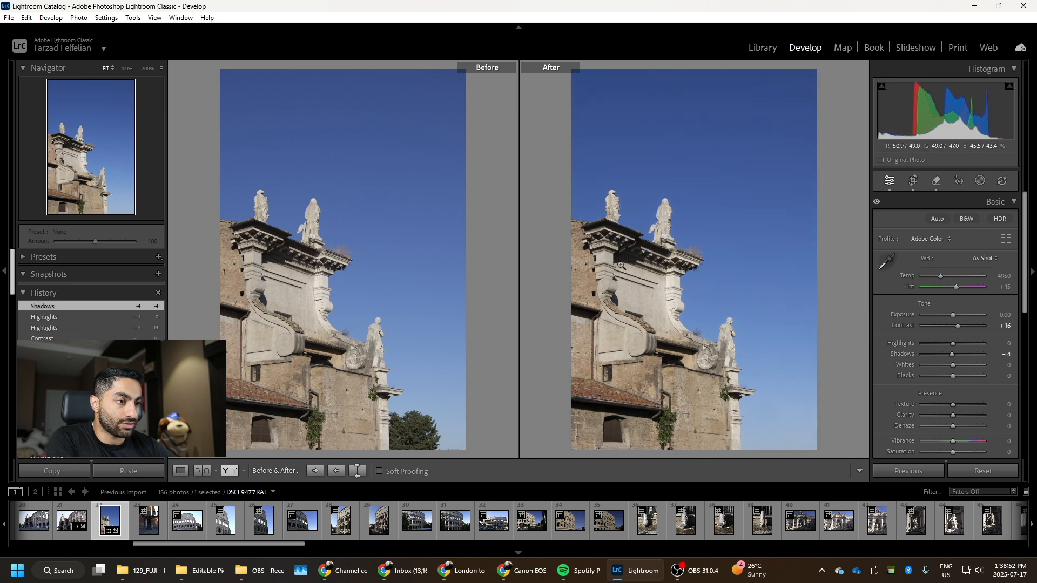
pyautogui.click(648, 197)
pyautogui.click(657, 215)
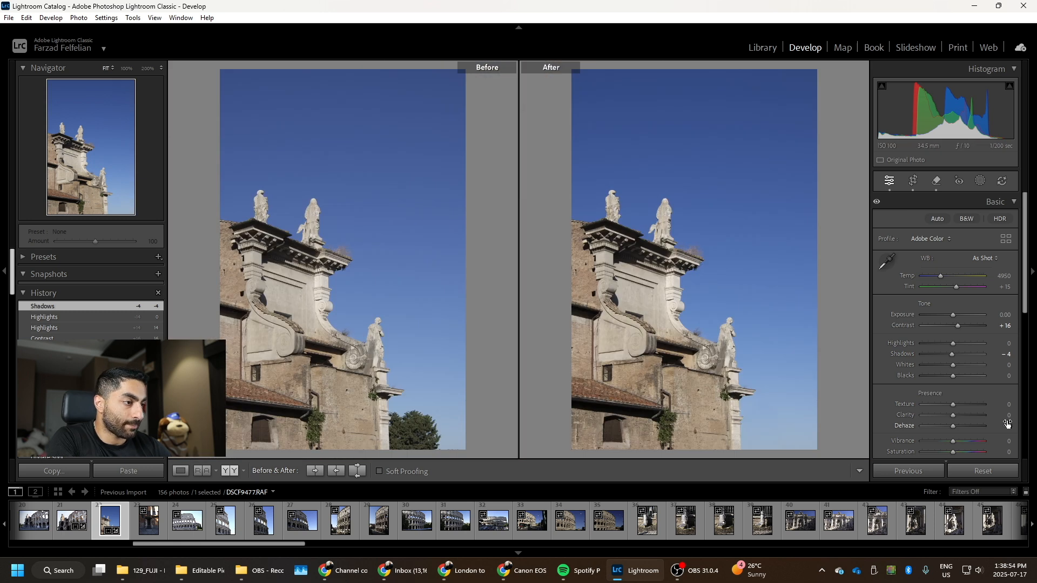
# - Raise the church photo's texture and clarity to +16 each, and check the stone detail up close
pyautogui.click(958, 404)
pyautogui.click(957, 415)
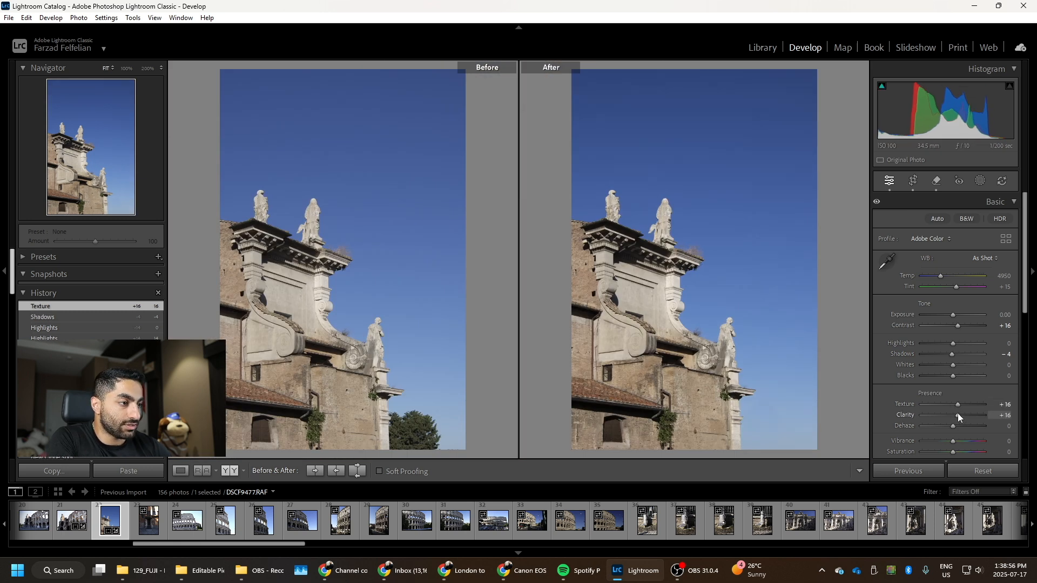
pyautogui.click(647, 244)
pyautogui.moveTo(644, 243); pyautogui.dragTo(475, 410)
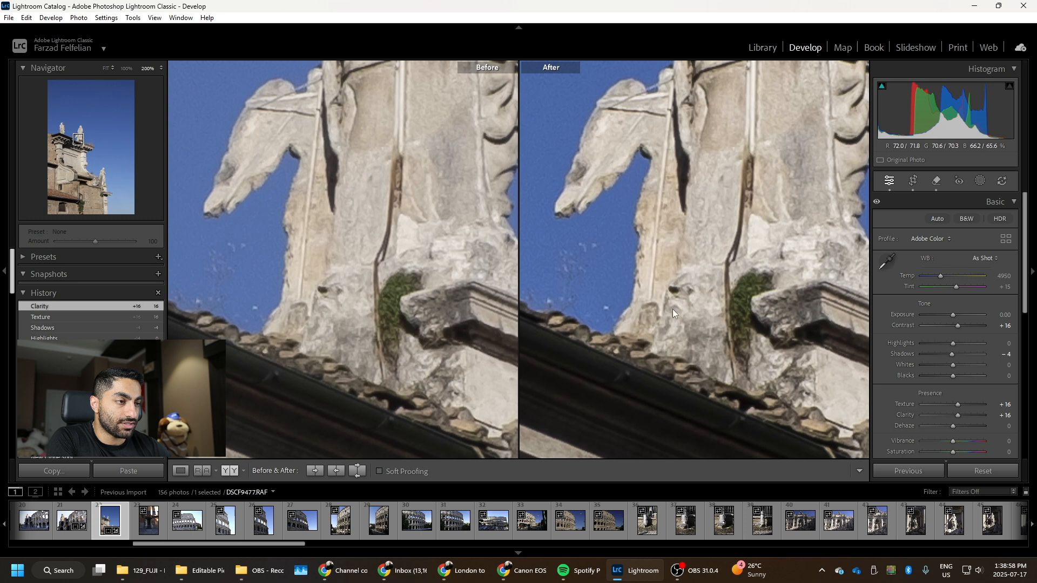
pyautogui.click(673, 306)
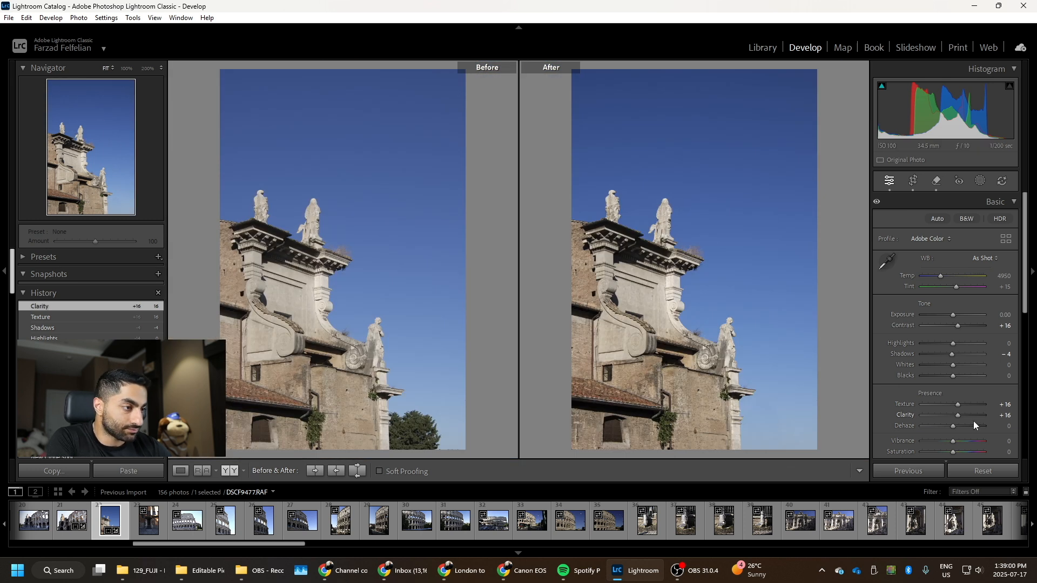
# - Set the church photo's HSL saturation to +10 for orange, +12 for yellow and -100 for green
pyautogui.scroll(-3, 951, 410)
pyautogui.scroll(-4, 910, 362)
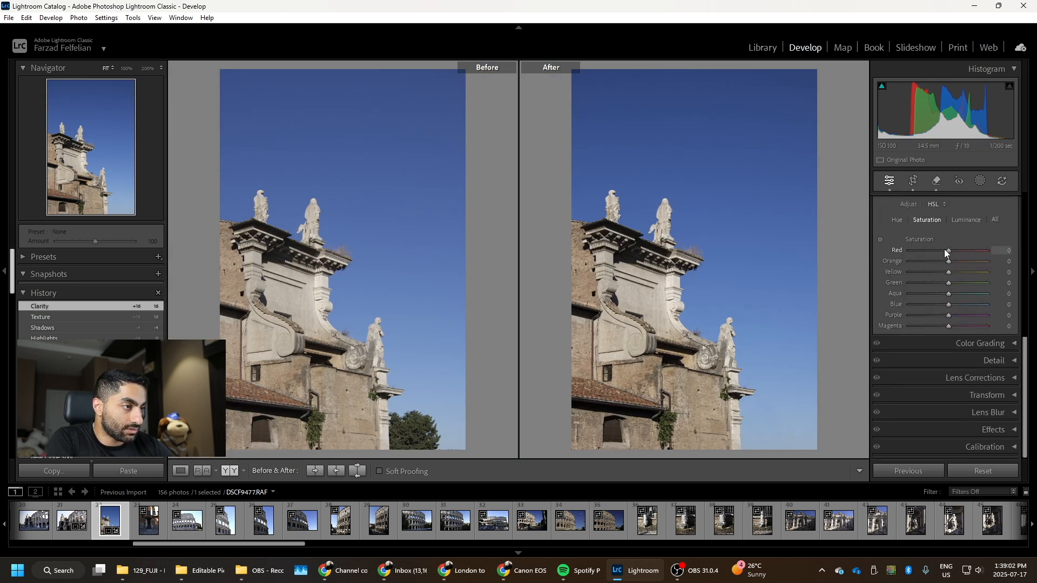
pyautogui.moveTo(950, 262); pyautogui.dragTo(954, 274)
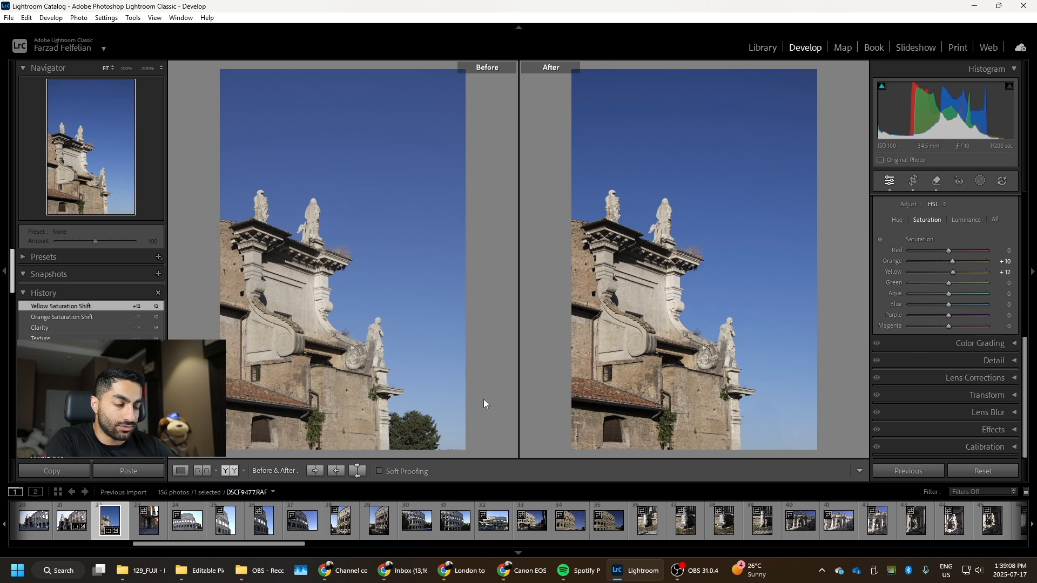
pyautogui.moveTo(951, 284); pyautogui.dragTo(988, 283)
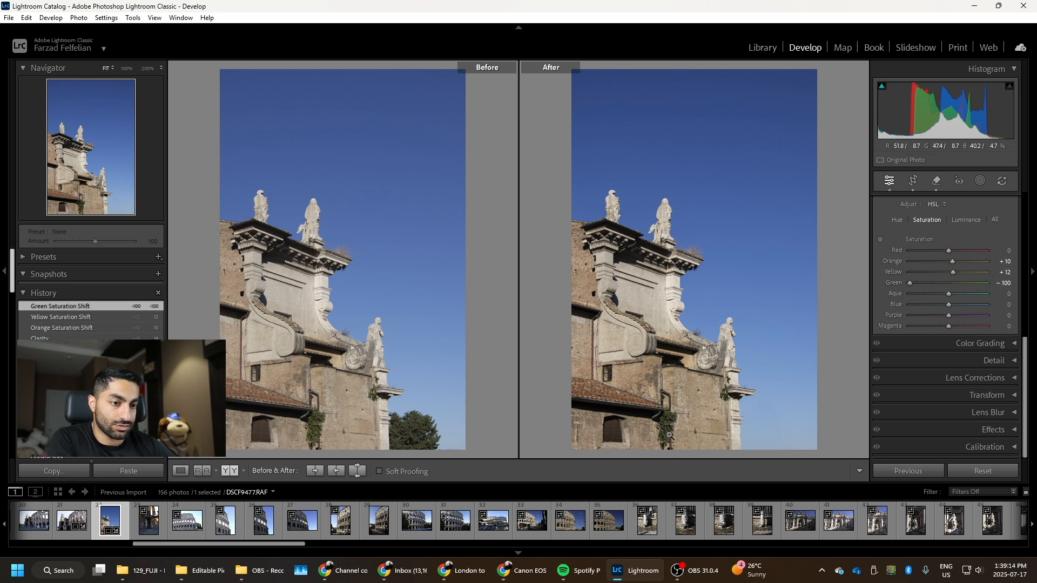
pyautogui.doubleClick(949, 284)
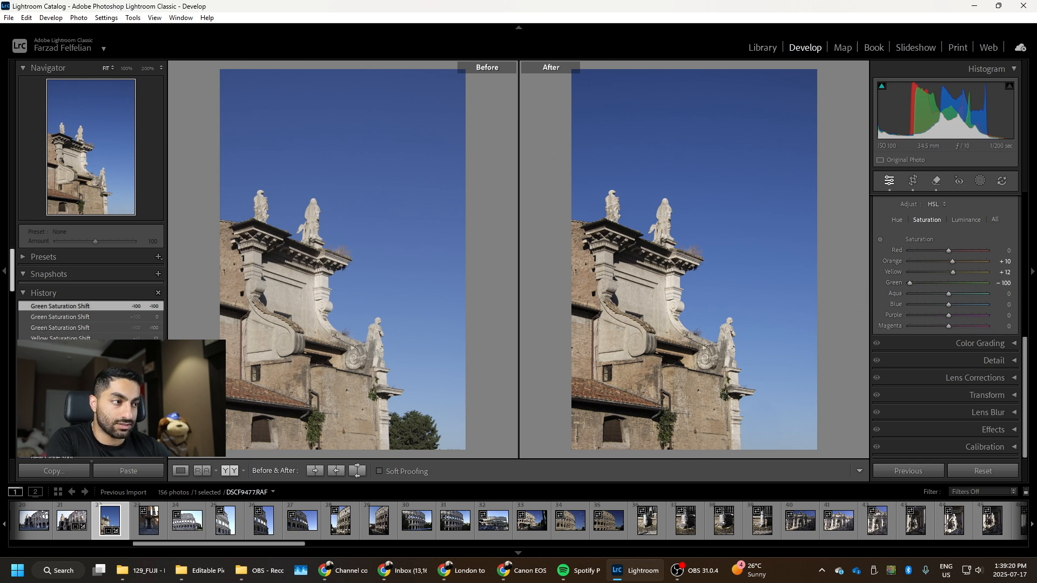
pyautogui.moveTo(987, 295); pyautogui.dragTo(959, 293)
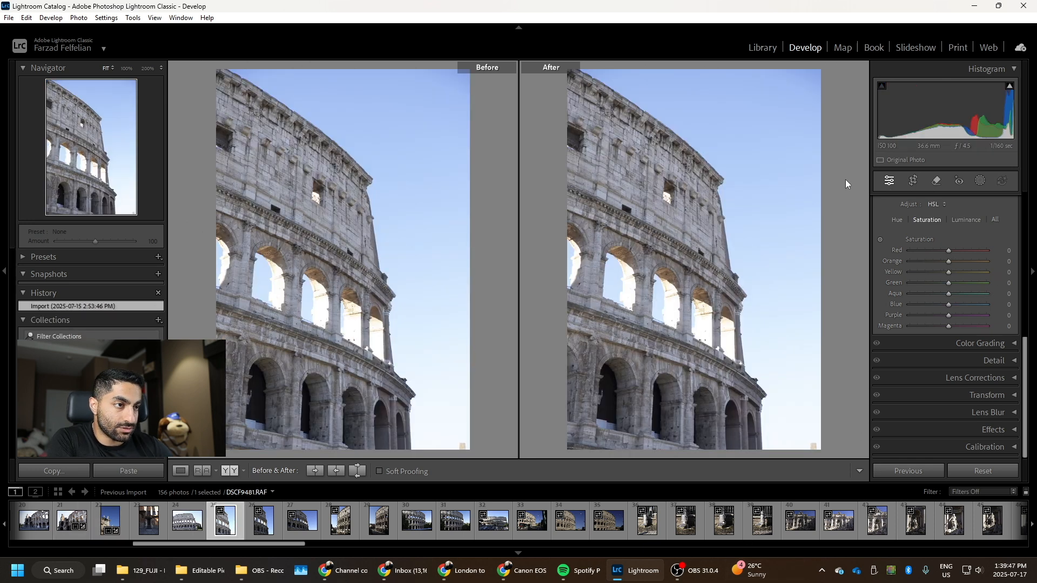
# - Straighten the brighter Colosseum photo DSCF9481 to a crop angle of -2.23 and compare it with the darker frame DSCF9482
pyautogui.click(914, 181)
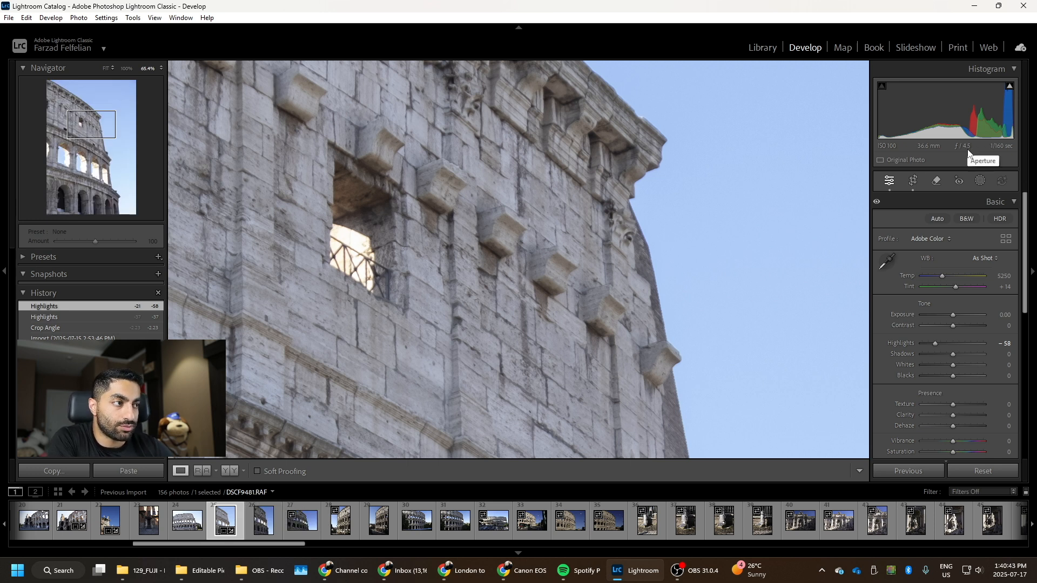
pyautogui.click(264, 520)
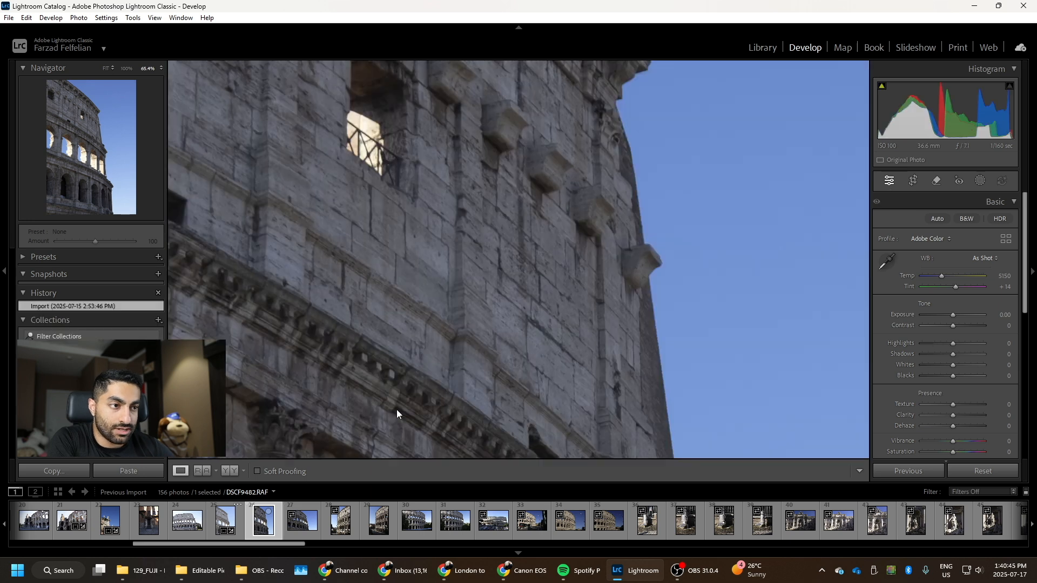
pyautogui.moveTo(613, 210); pyautogui.dragTo(560, 311)
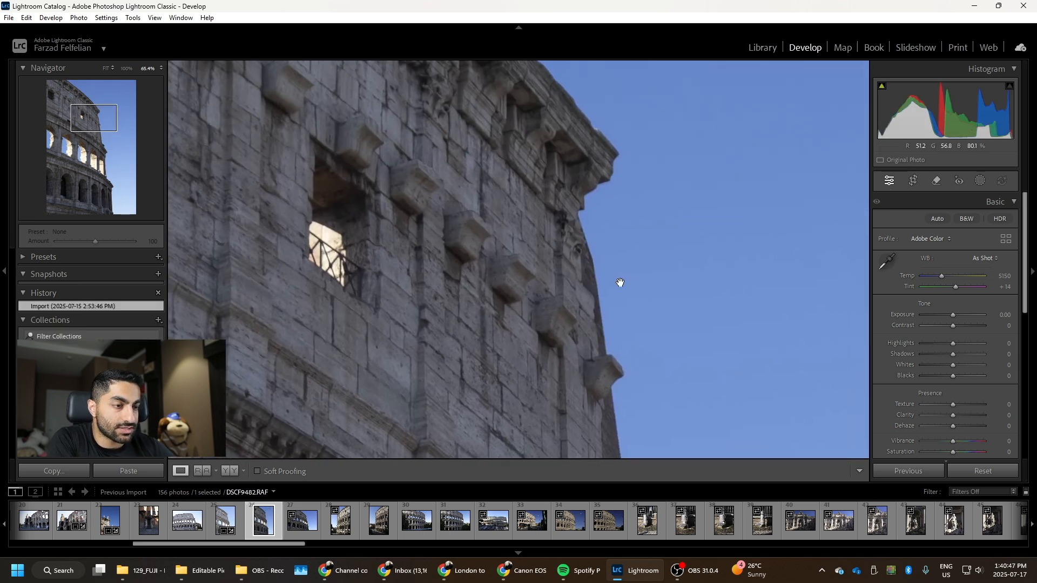
pyautogui.click(484, 287)
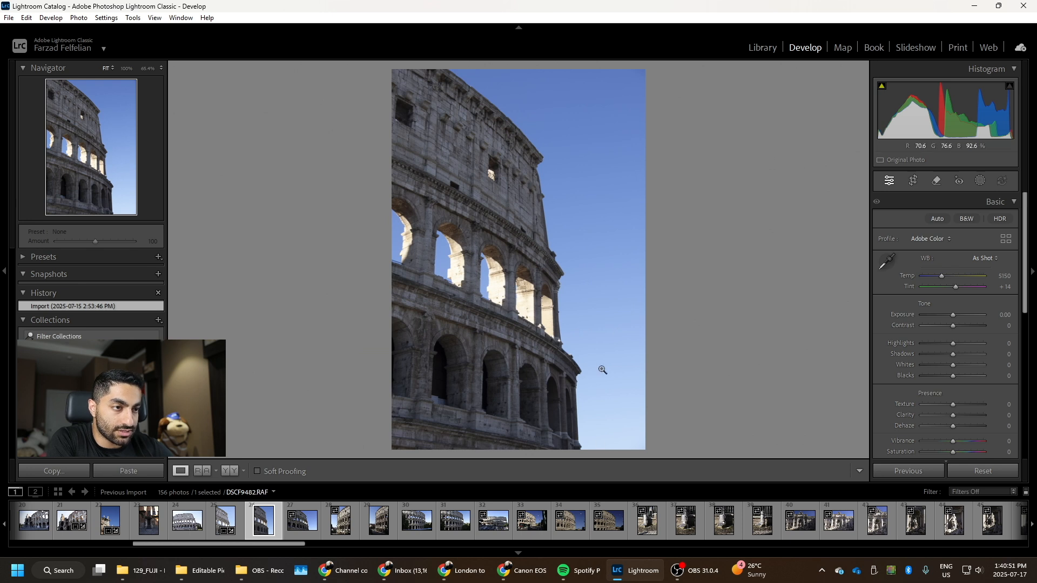
pyautogui.click(223, 519)
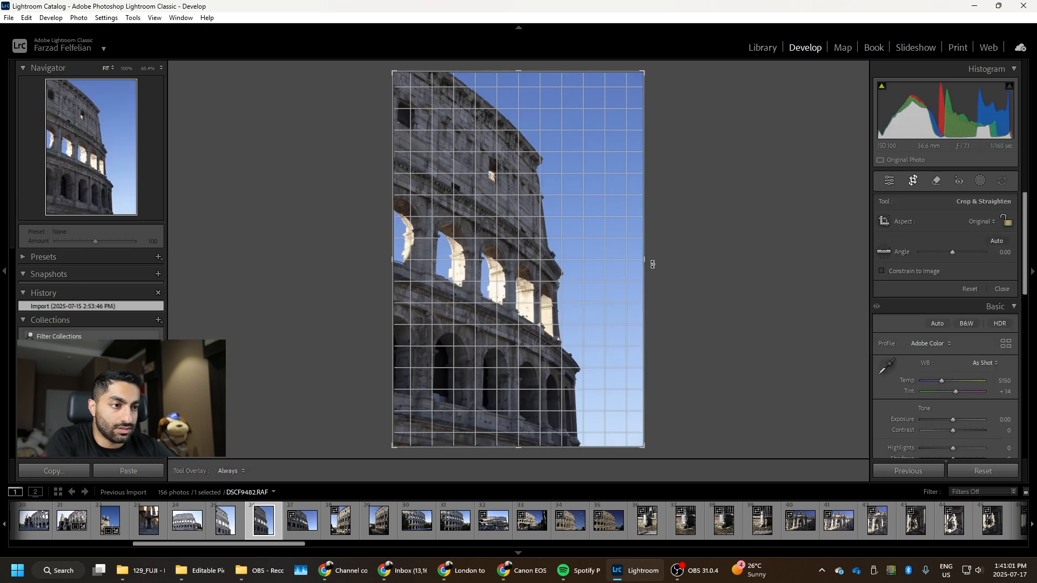
# - Straighten the darker Colosseum photo DSCF9482 to a crop angle of -2.13 and apply the crop
pyautogui.moveTo(653, 264); pyautogui.dragTo(654, 258)
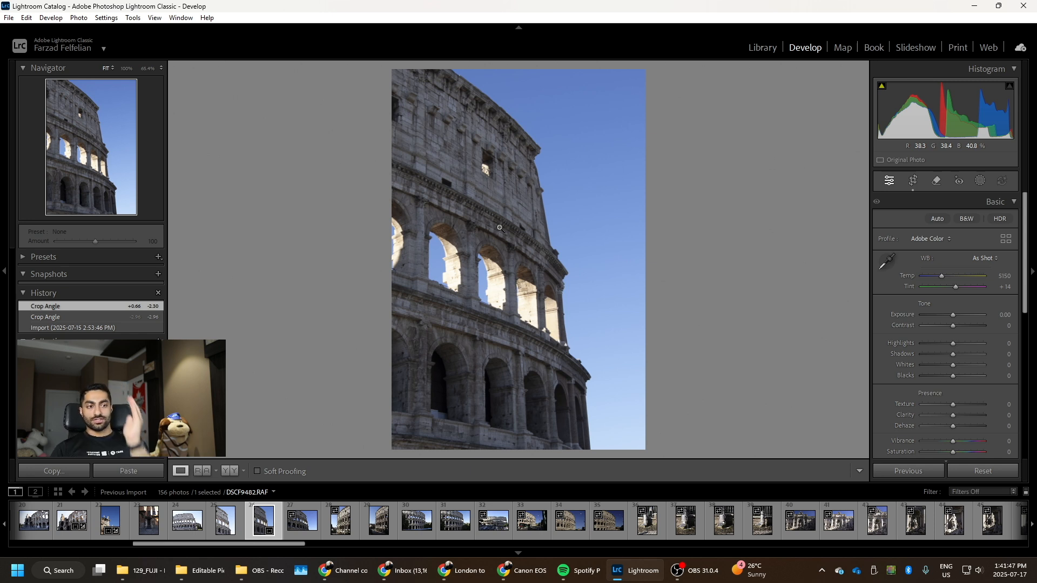
pyautogui.moveTo(500, 229); pyautogui.dragTo(514, 408)
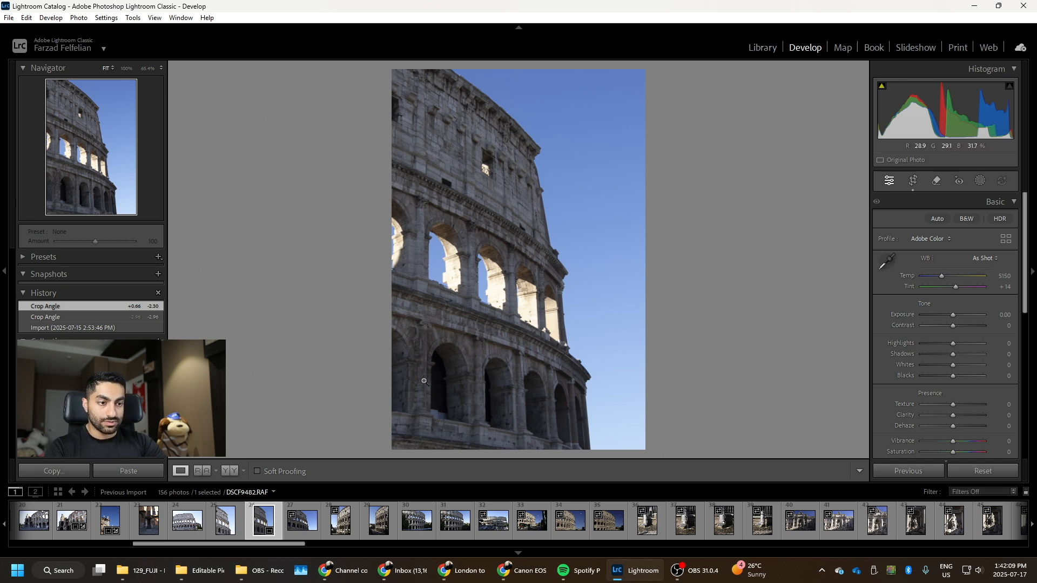
pyautogui.click(913, 180)
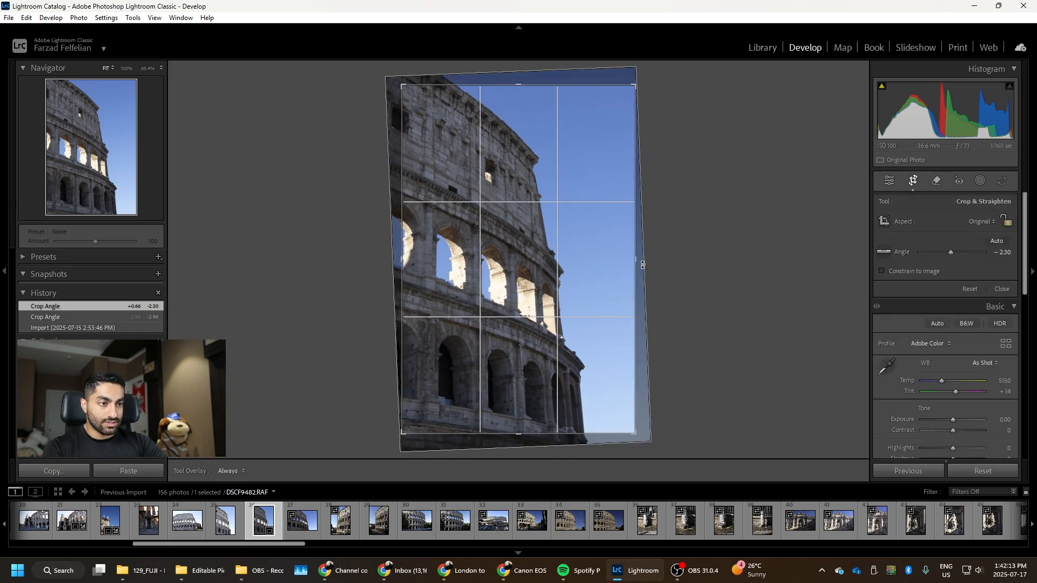
pyautogui.moveTo(643, 263); pyautogui.dragTo(643, 263)
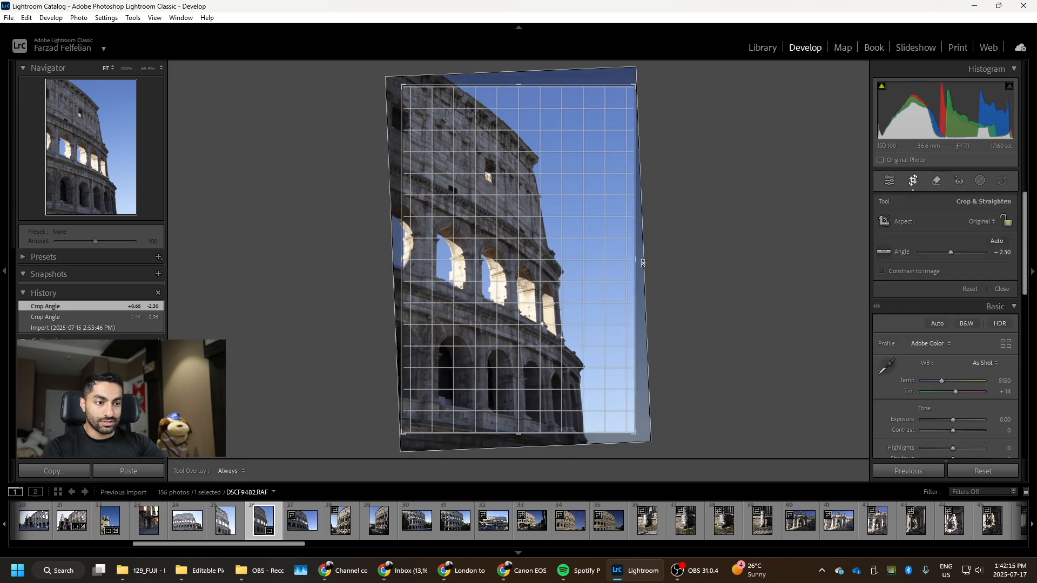
pyautogui.moveTo(643, 263); pyautogui.dragTo(643, 263)
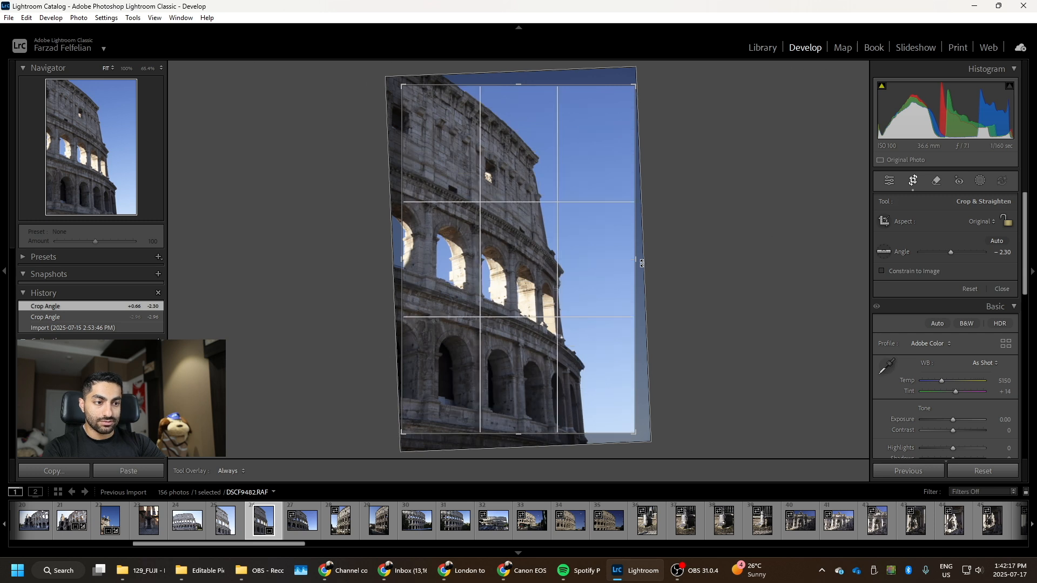
pyautogui.moveTo(480, 441); pyautogui.dragTo(478, 443)
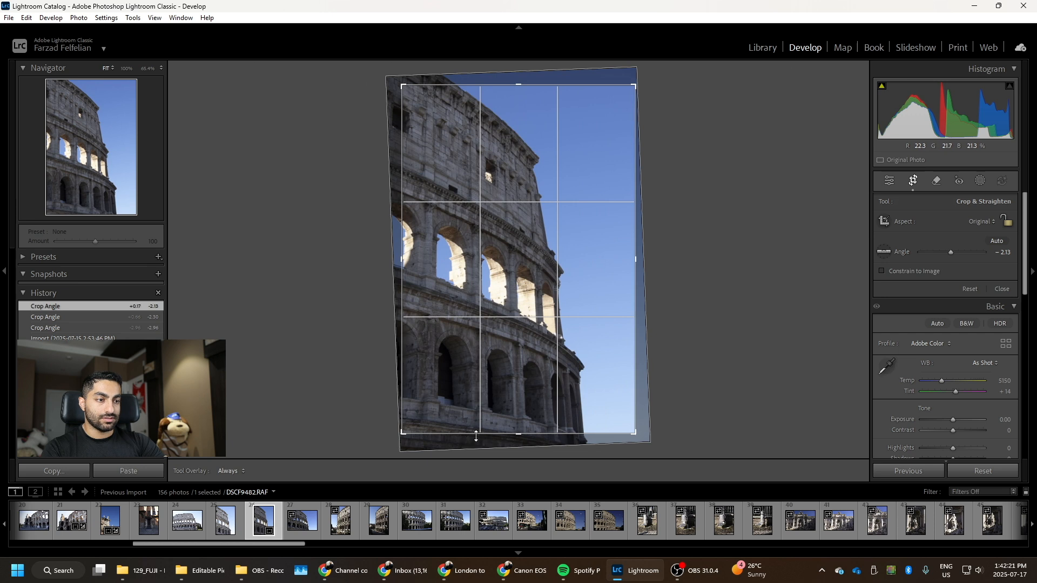
pyautogui.press('Return')
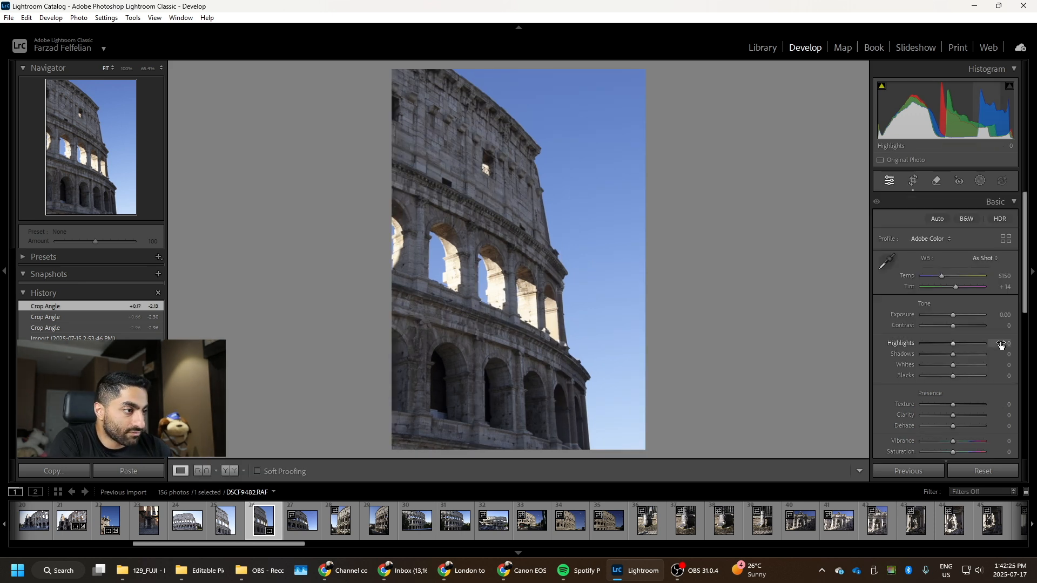
# - Balance the tone of DSCF9482 with contrast +16, highlights -70, shadows +44 and blacks +63, checking the arches up close
pyautogui.click(957, 326)
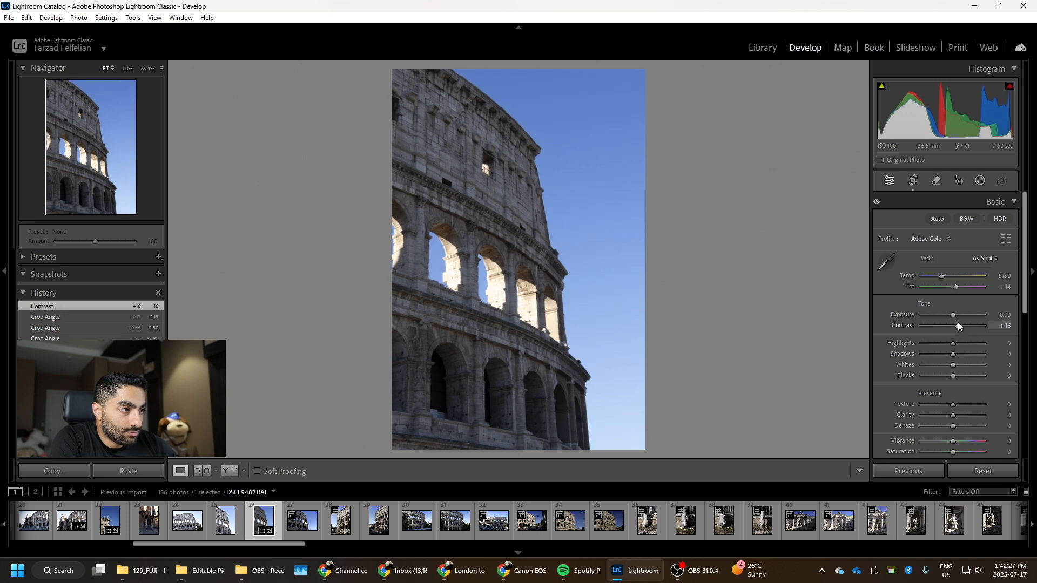
pyautogui.moveTo(955, 342); pyautogui.dragTo(932, 346)
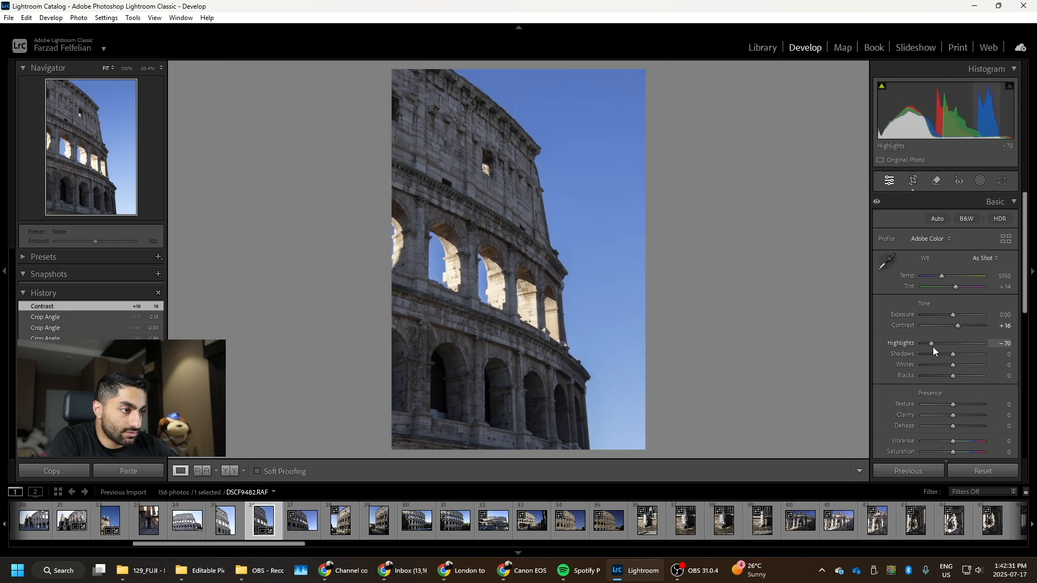
pyautogui.click(480, 274)
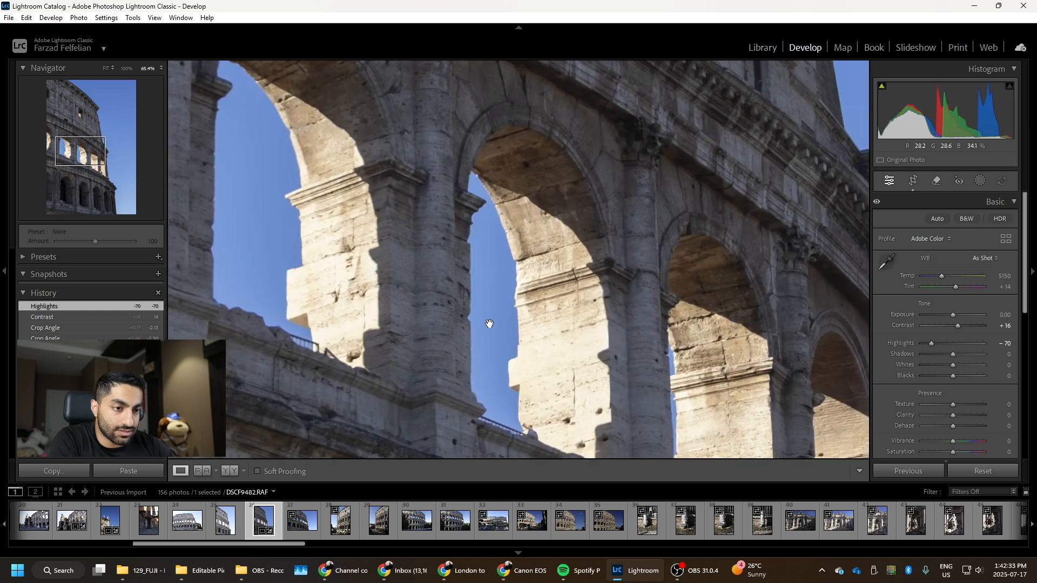
pyautogui.click(489, 324)
pyautogui.moveTo(957, 355); pyautogui.dragTo(974, 376)
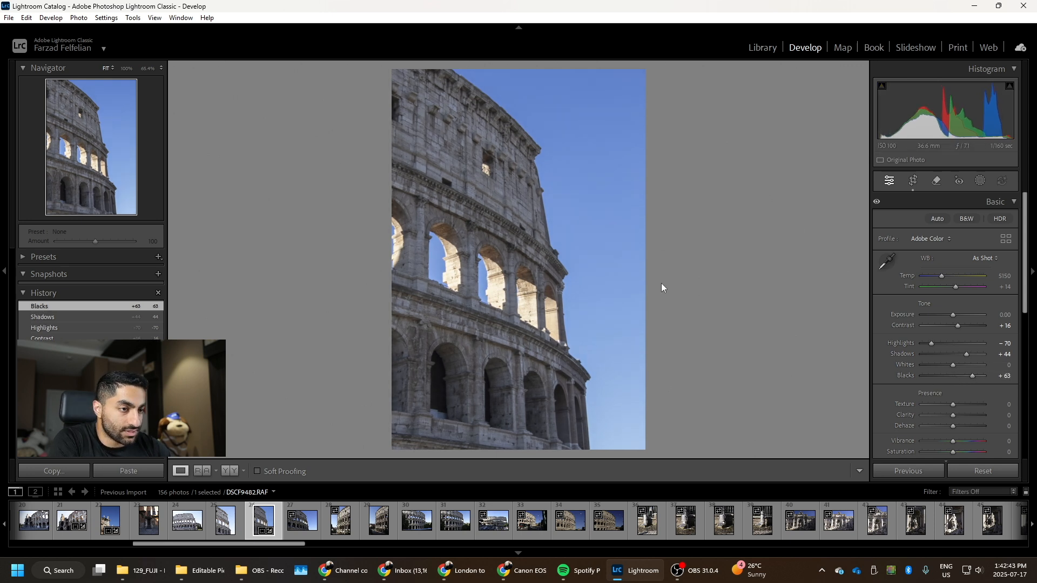
# - Set the clarity of DSCF9482 to +16 and its texture to +14
pyautogui.click(958, 416)
pyautogui.click(957, 404)
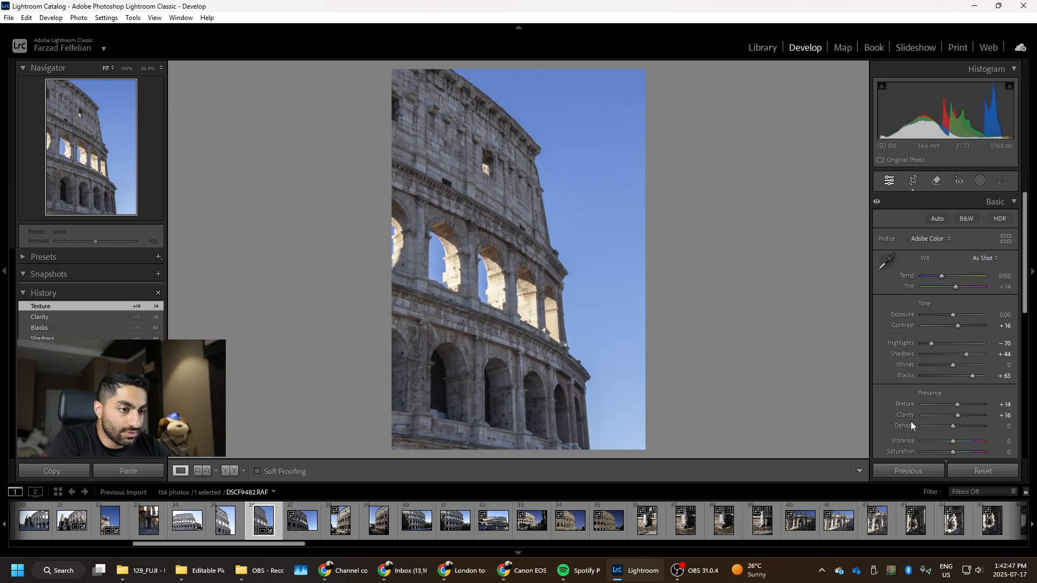
pyautogui.moveTo(539, 335); pyautogui.dragTo(615, 295)
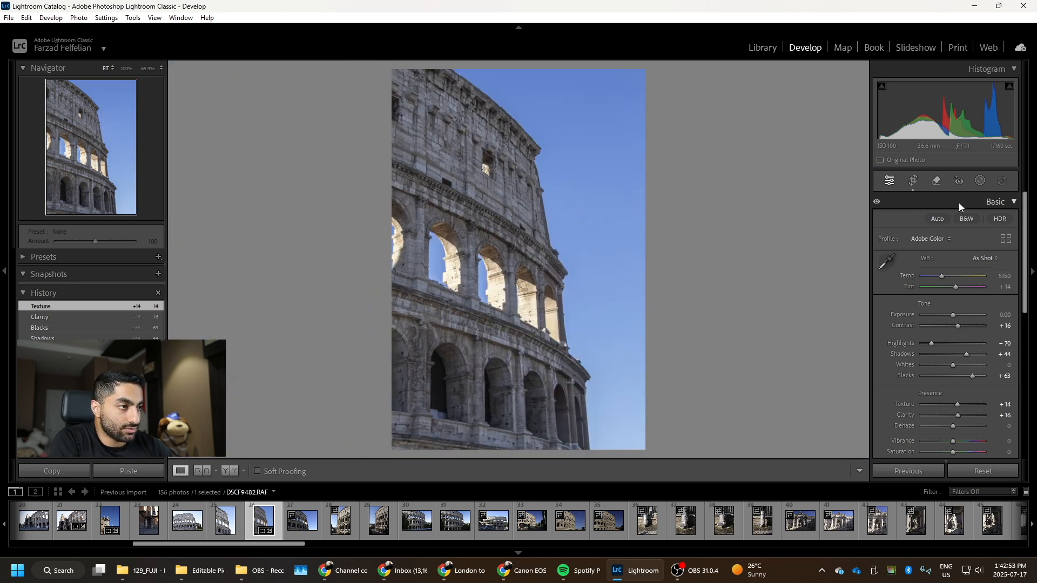
# - Try the black-and-white conversion on DSCF9482 and return the photo to colour
pyautogui.click(976, 222)
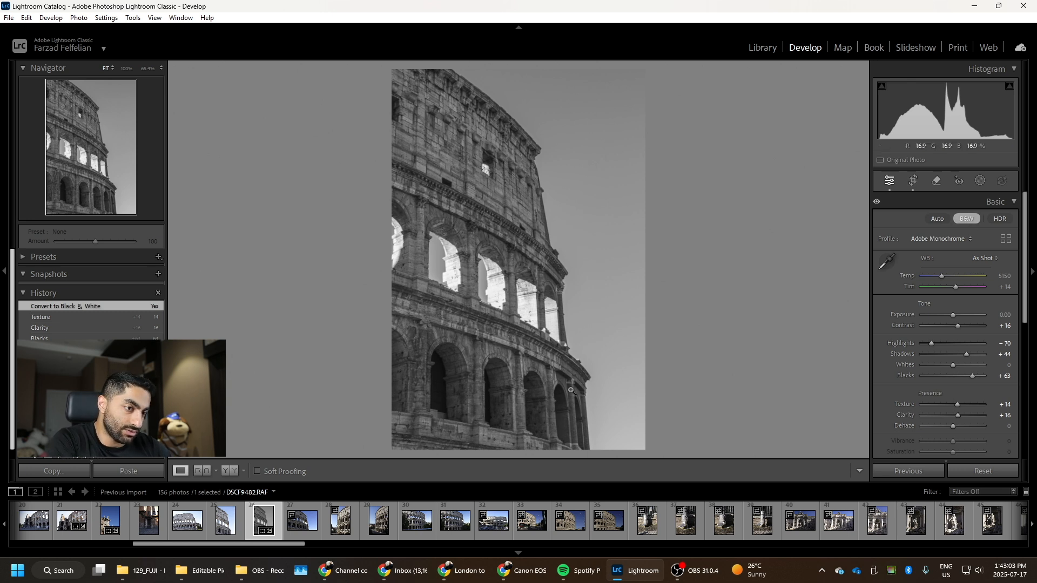
pyautogui.click(972, 220)
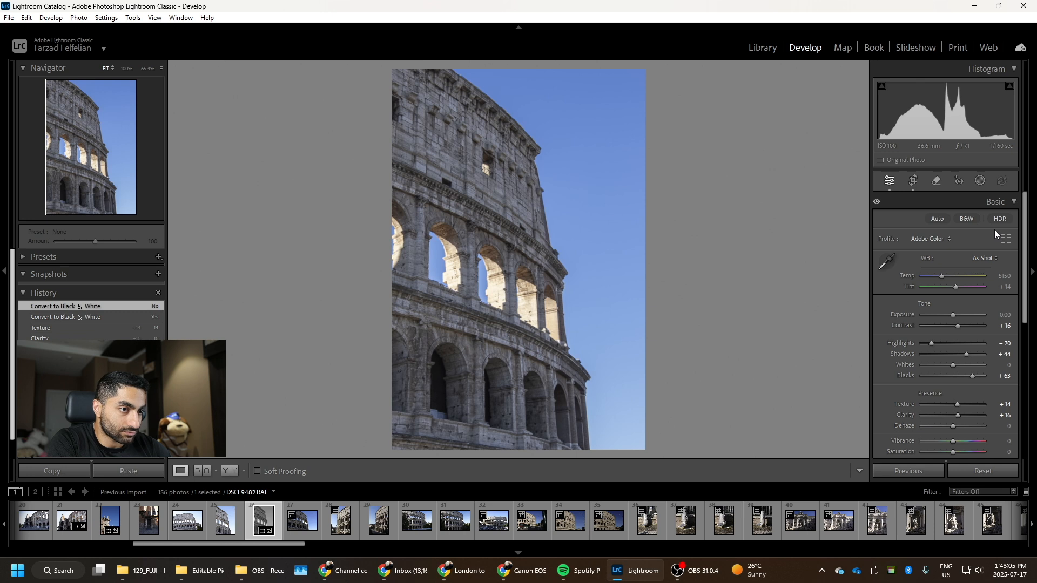
# - Raise the saturation of DSCF9482 to orange +36, yellow +22 and blue +12, and compare before and after side by side
pyautogui.scroll(-5, 922, 415)
pyautogui.moveTo(948, 336); pyautogui.dragTo(957, 347)
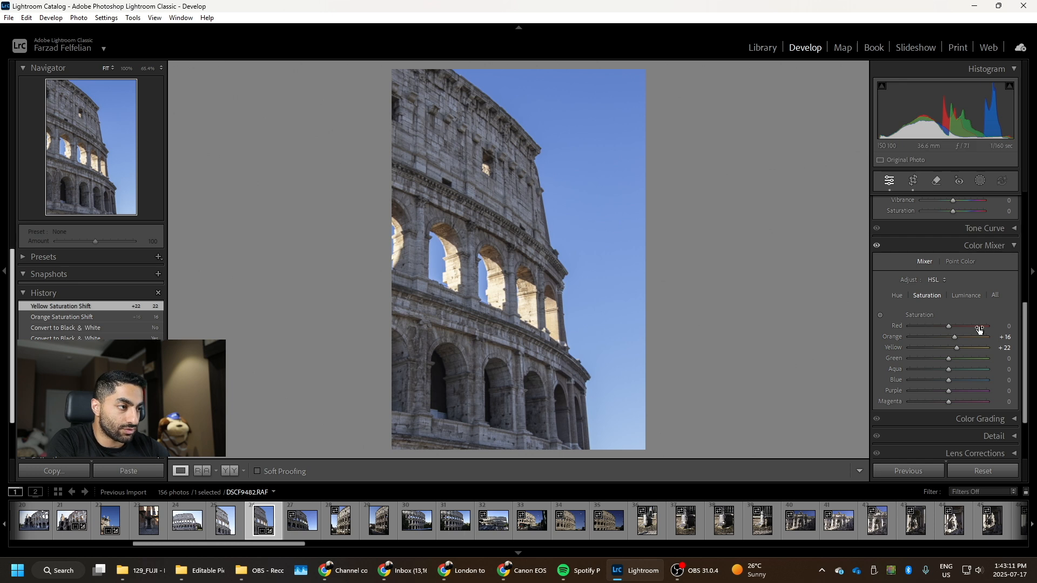
pyautogui.moveTo(963, 336); pyautogui.dragTo(966, 337)
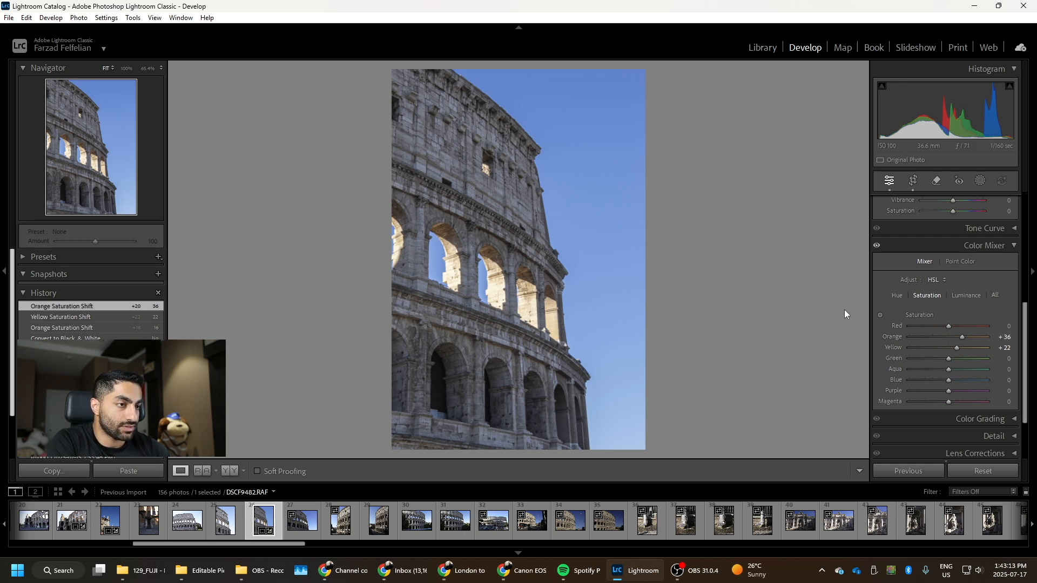
pyautogui.moveTo(949, 379); pyautogui.dragTo(954, 380)
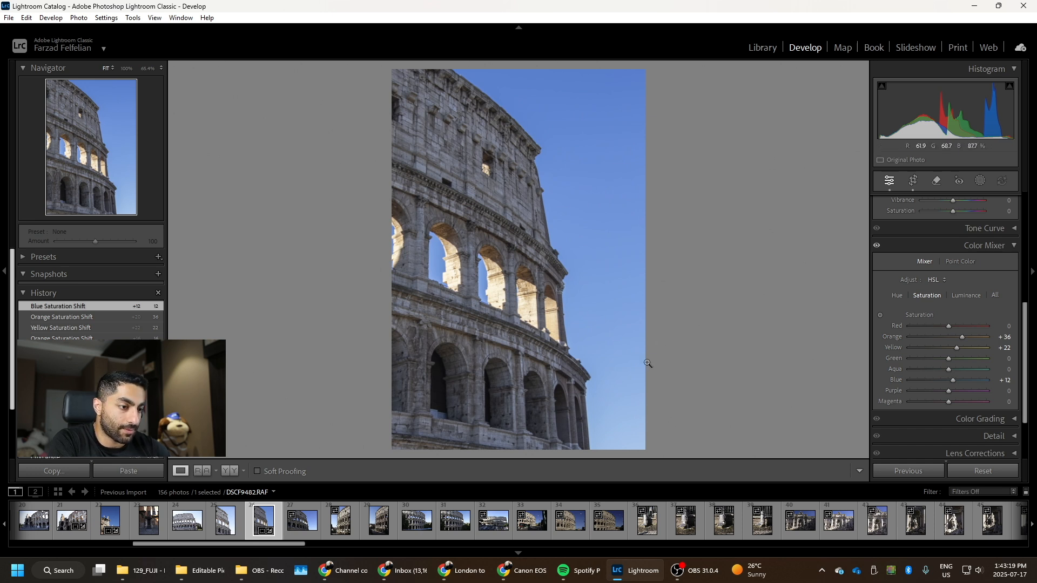
pyautogui.click(231, 472)
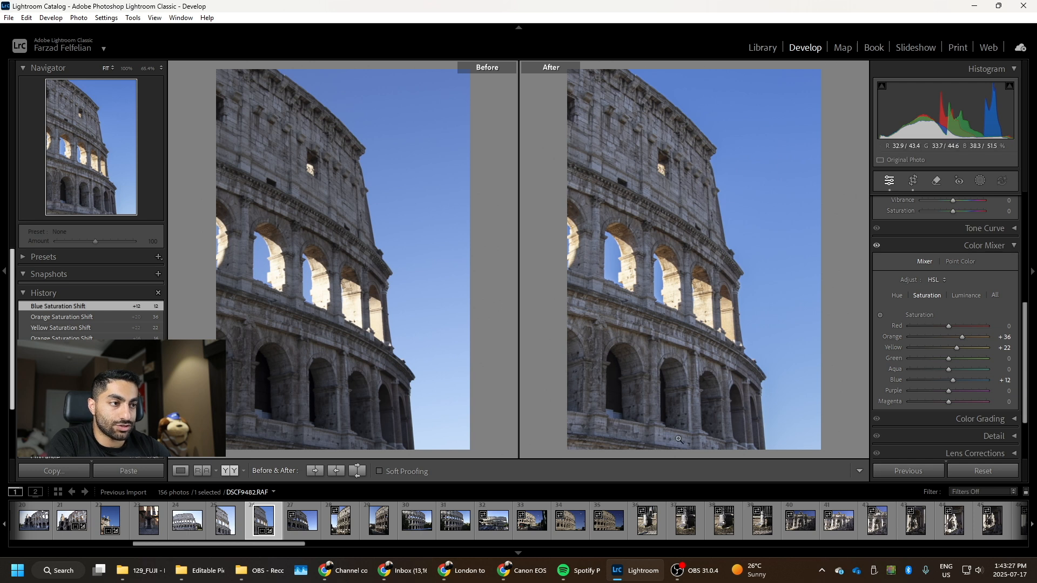
# - Open the next Colosseum photo DSCF9483, straighten it to a crop angle of -0.89 and apply the crop
pyautogui.press('Right')
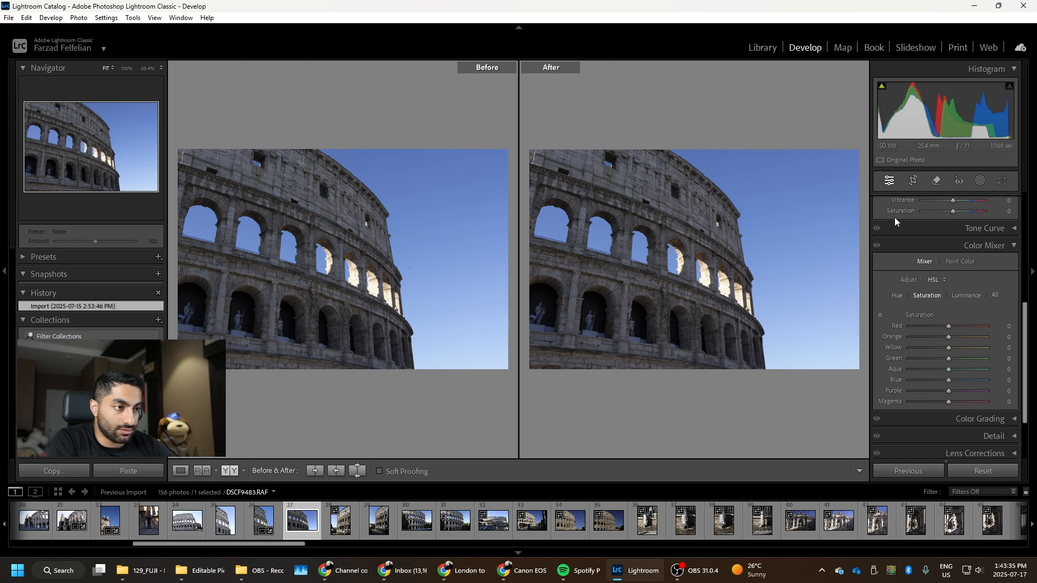
pyautogui.click(913, 180)
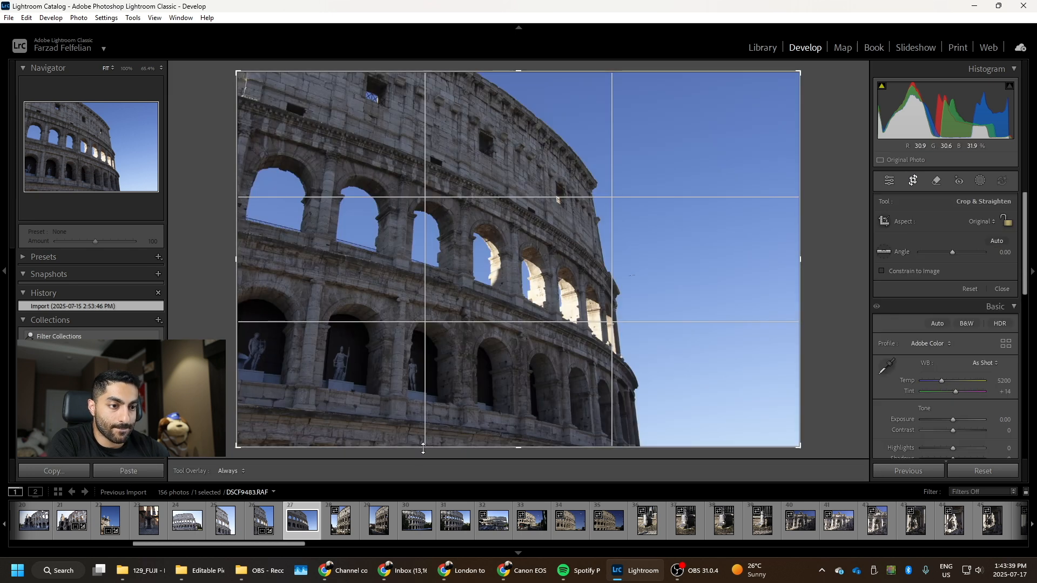
pyautogui.moveTo(817, 408); pyautogui.dragTo(814, 398)
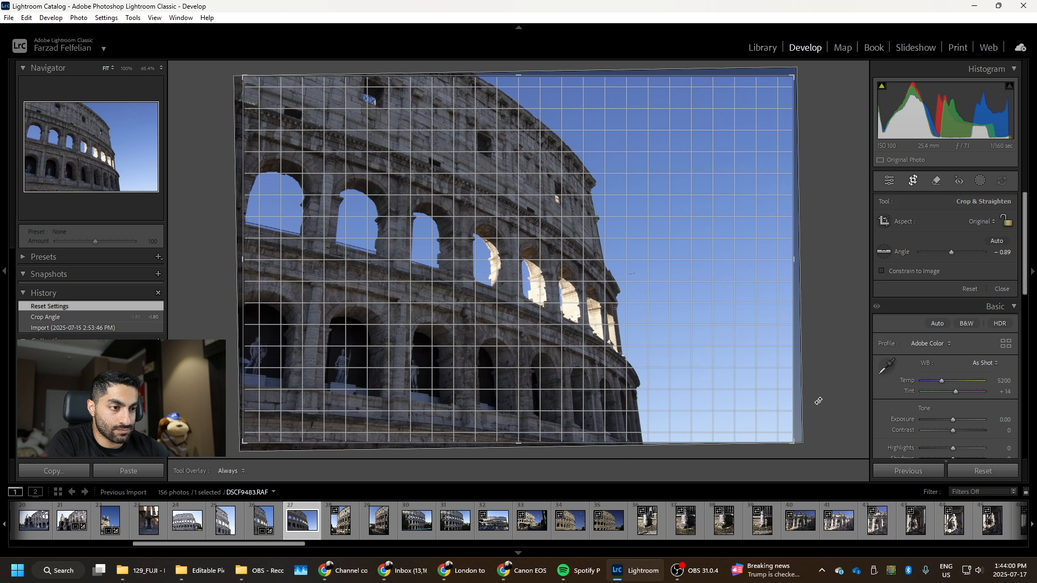
pyautogui.press('Return')
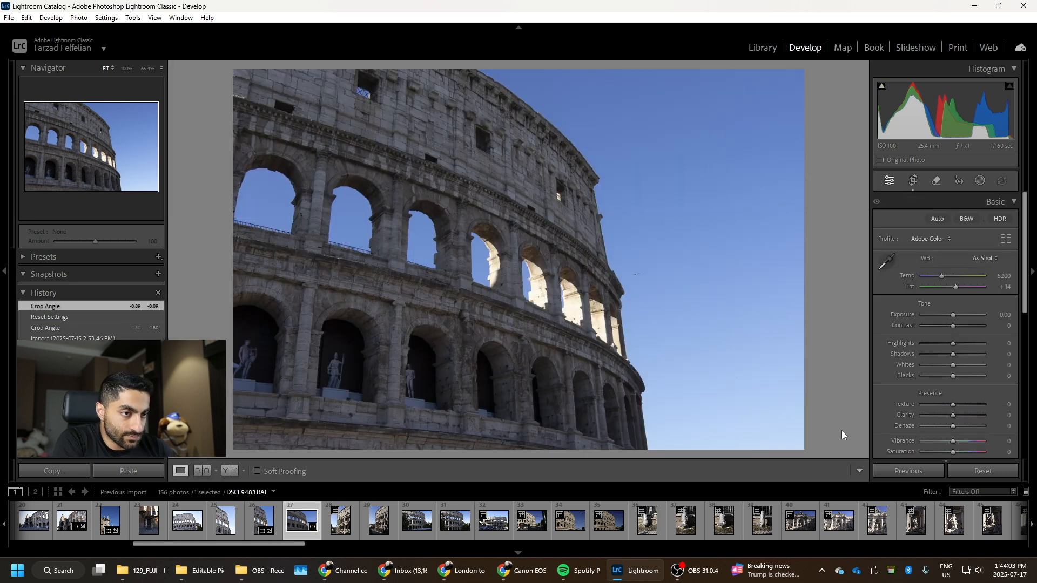
# - Balance the tone of DSCF9483 with exposure +0.97, contrast +25, highlights -100, shadows +19 and whites -18
pyautogui.moveTo(954, 326); pyautogui.dragTo(961, 325)
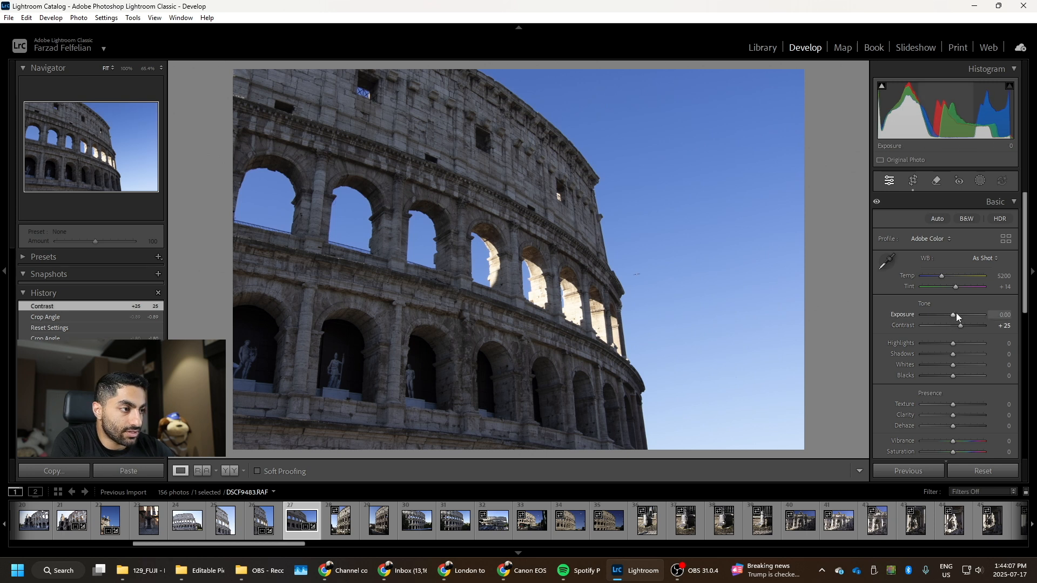
pyautogui.moveTo(956, 314); pyautogui.dragTo(918, 341)
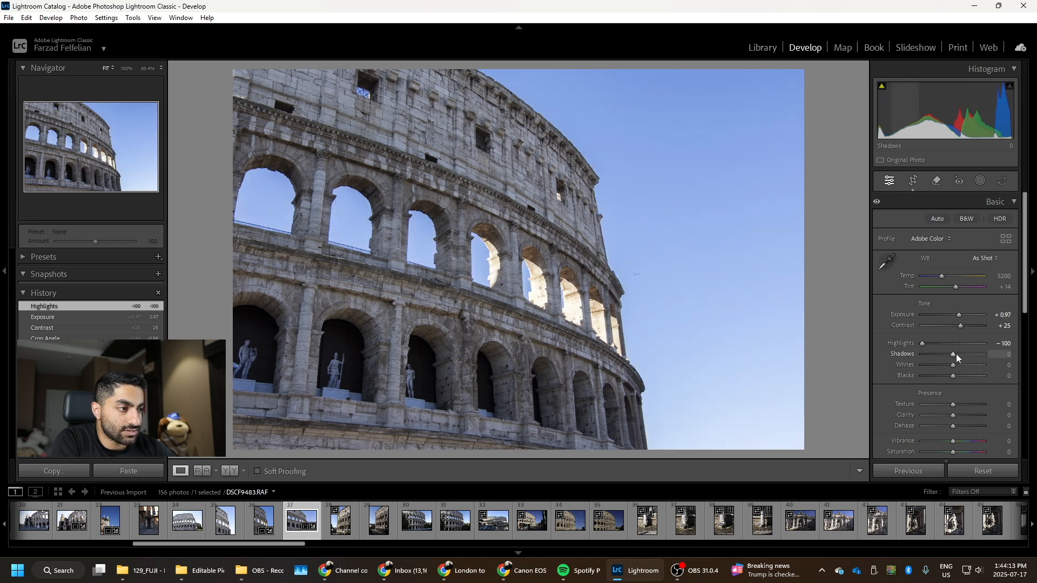
pyautogui.moveTo(958, 355)
pyautogui.mouseDown()
pyautogui.moveTo(973, 357)
pyautogui.moveTo(944, 363)
pyautogui.mouseUp()
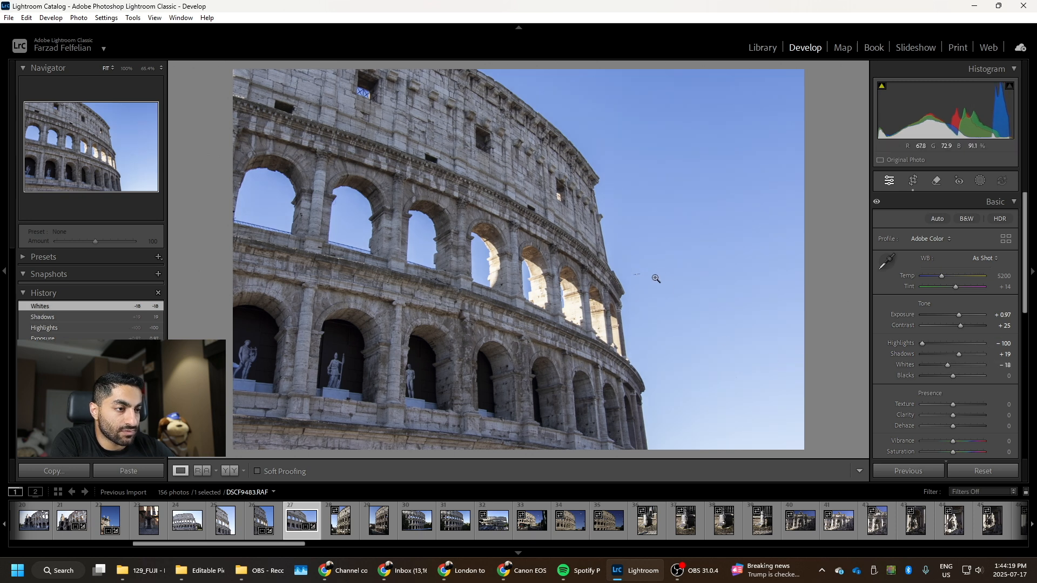
# - Clone out the bird in the sky beside the Colosseum at brush size 15, and set the brush feather to 24
pyautogui.click(656, 279)
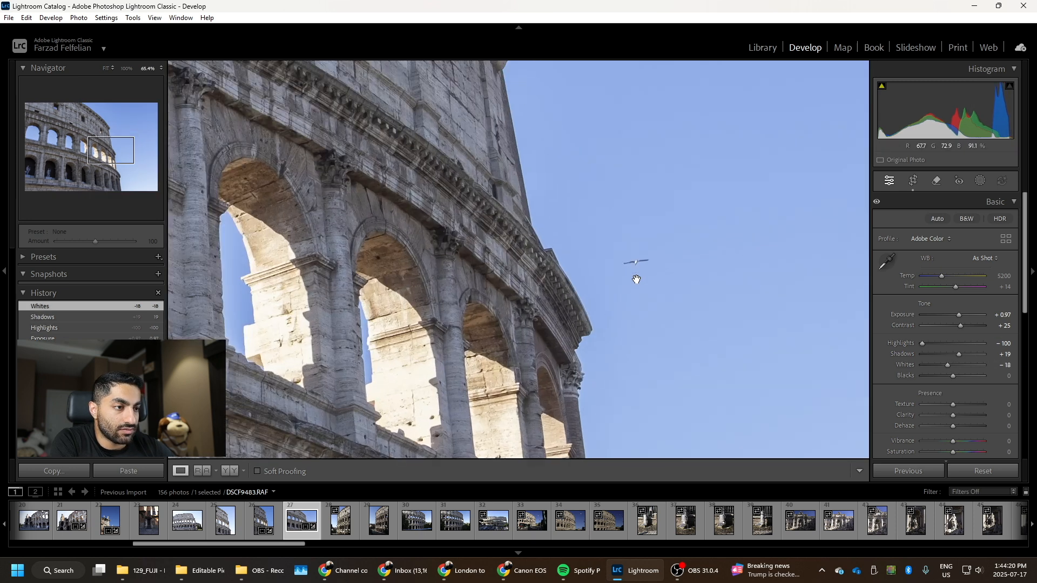
pyautogui.click(940, 179)
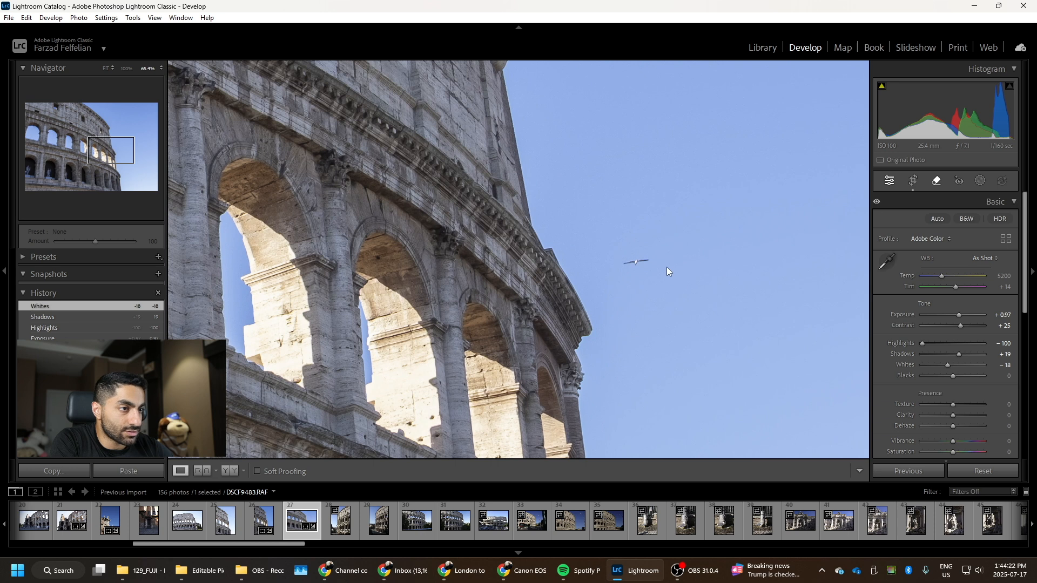
pyautogui.scroll(-2, 637, 262)
pyautogui.click(636, 262)
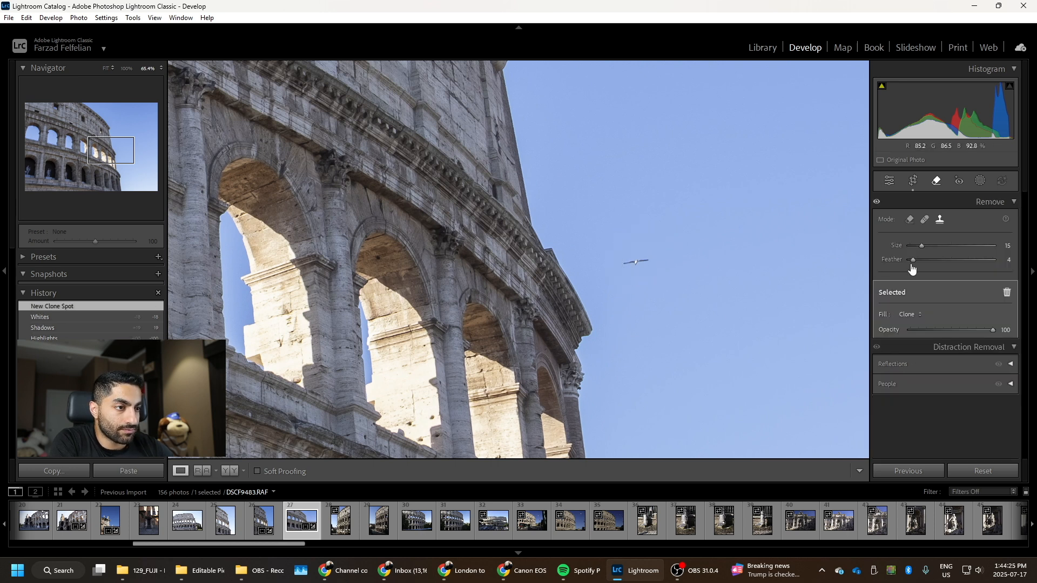
pyautogui.moveTo(914, 260); pyautogui.dragTo(929, 260)
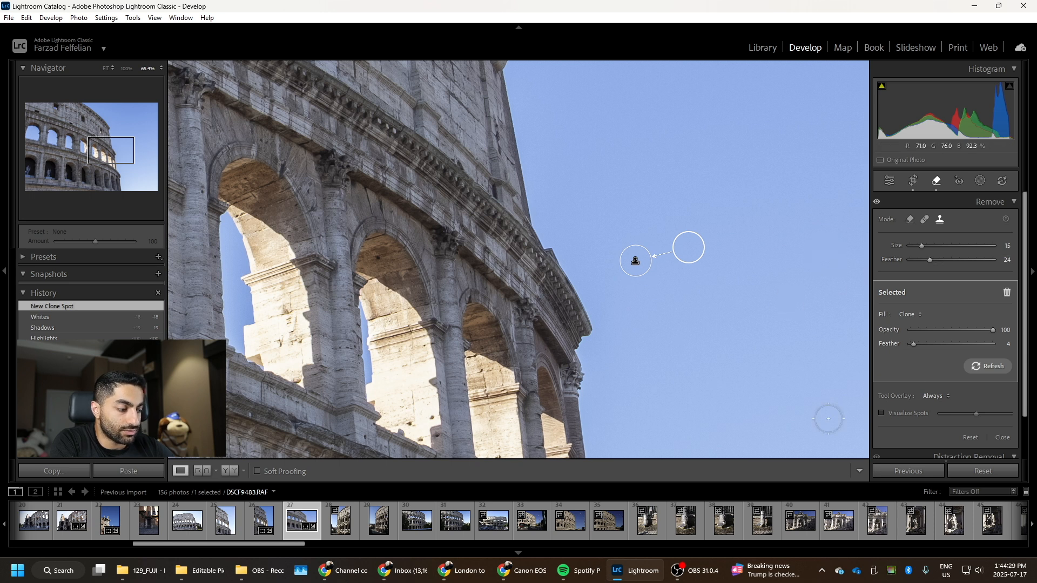
pyautogui.press('Escape')
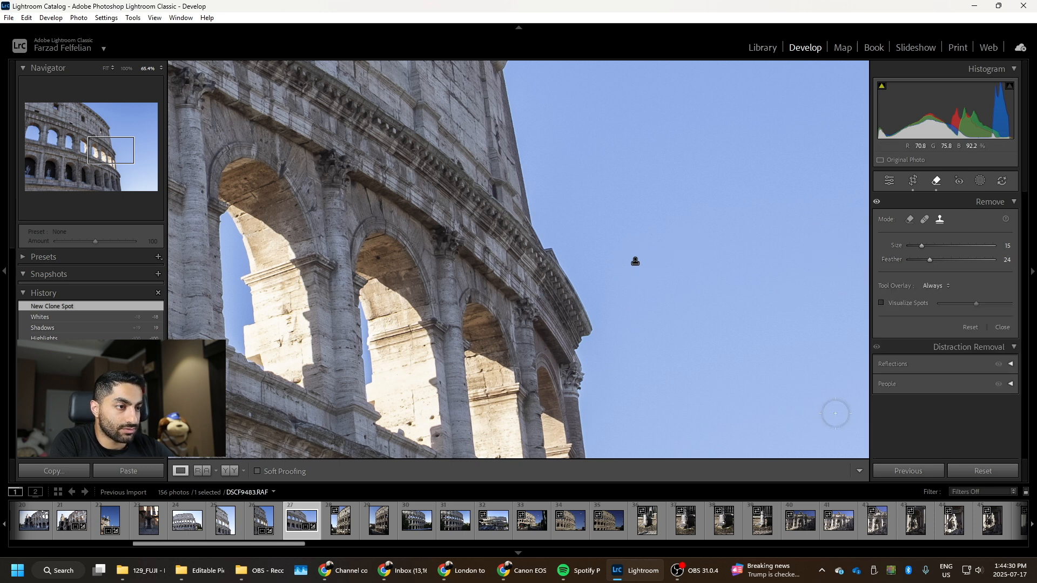
pyautogui.press('q')
# - Clone out the small dark speck in the lower sky of DSCF9483 with a size 7 brush
pyautogui.click(670, 361)
pyautogui.click(676, 354)
pyautogui.moveTo(636, 327); pyautogui.dragTo(547, 329)
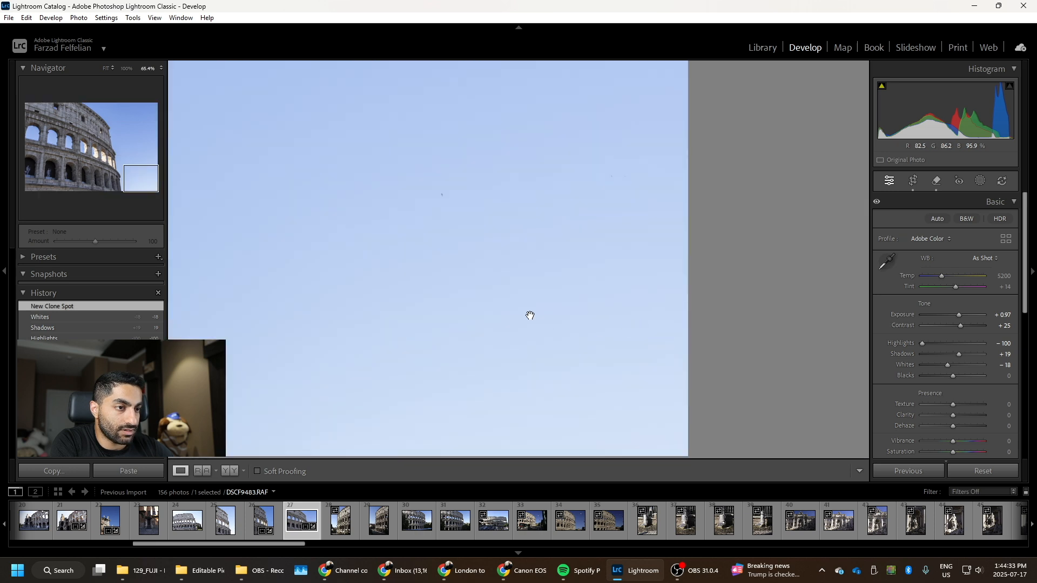
pyautogui.moveTo(509, 247); pyautogui.dragTo(592, 251)
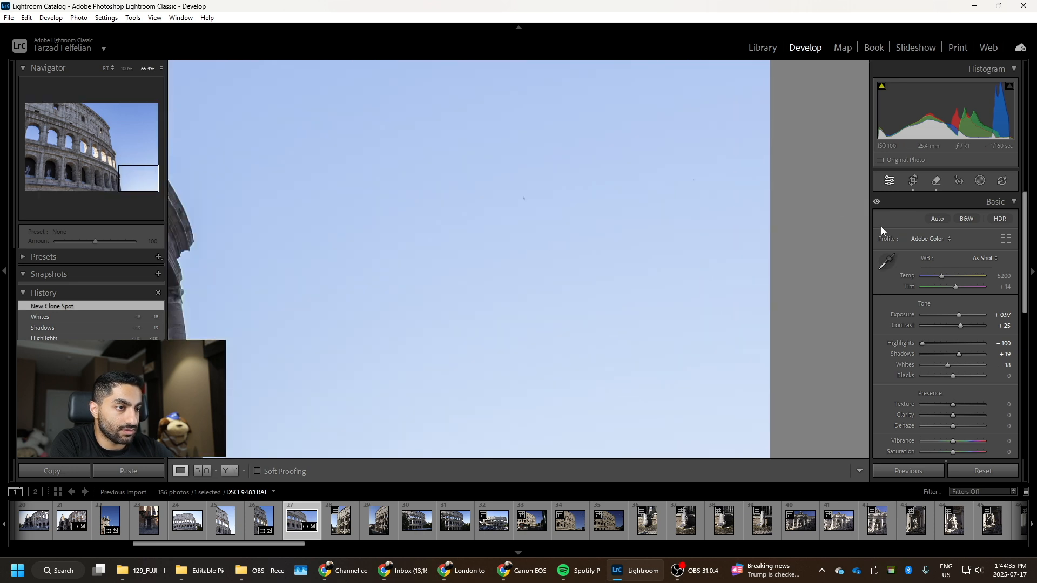
pyautogui.press('q')
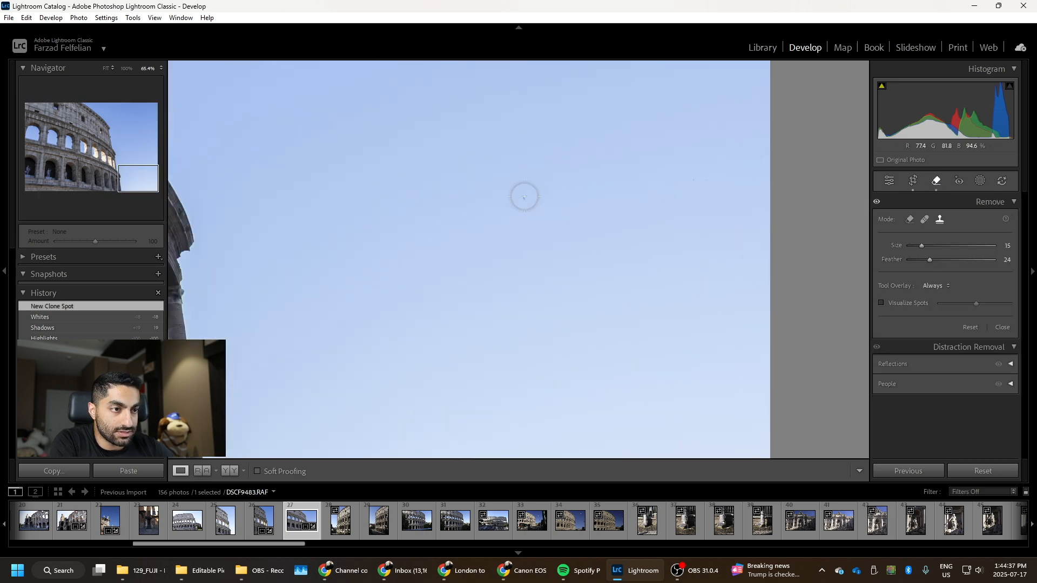
pyautogui.click(524, 197)
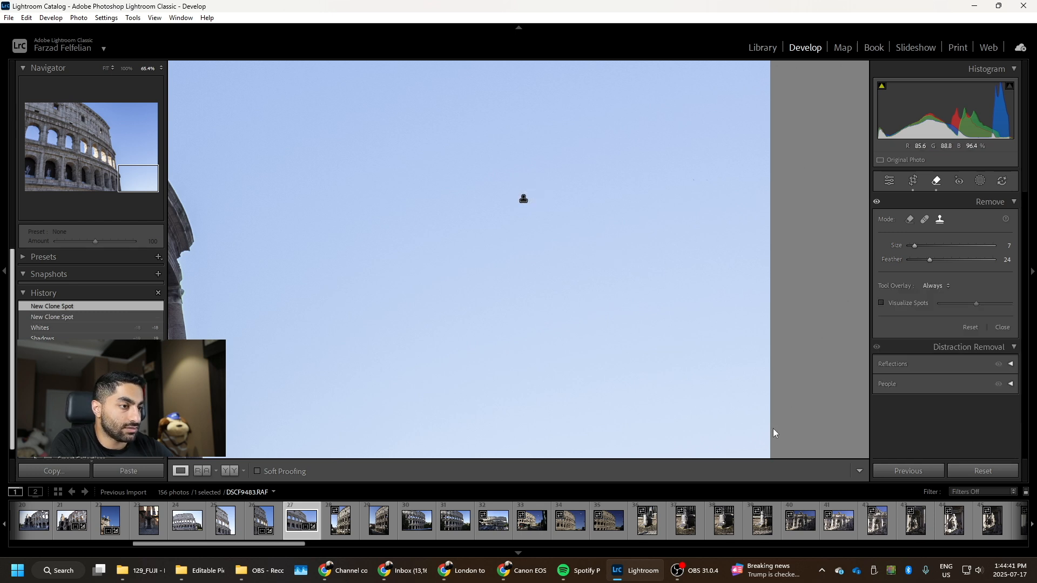
pyautogui.press('q')
pyautogui.click(573, 270)
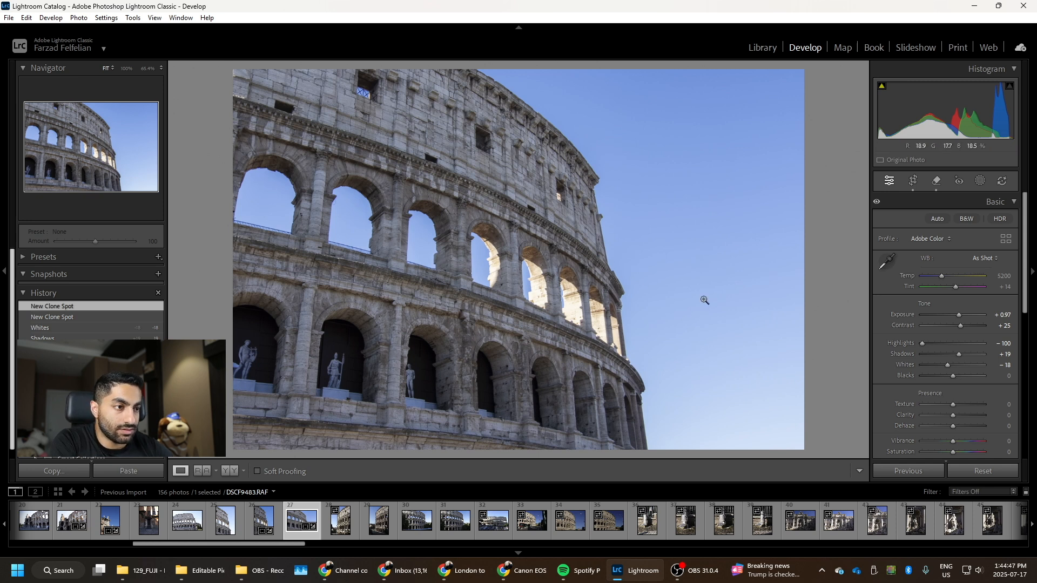
# - Warm DSCF9483 to a temperature of 5450 and raise its saturation to orange +15, yellow +12 and blue +15
pyautogui.click(990, 276)
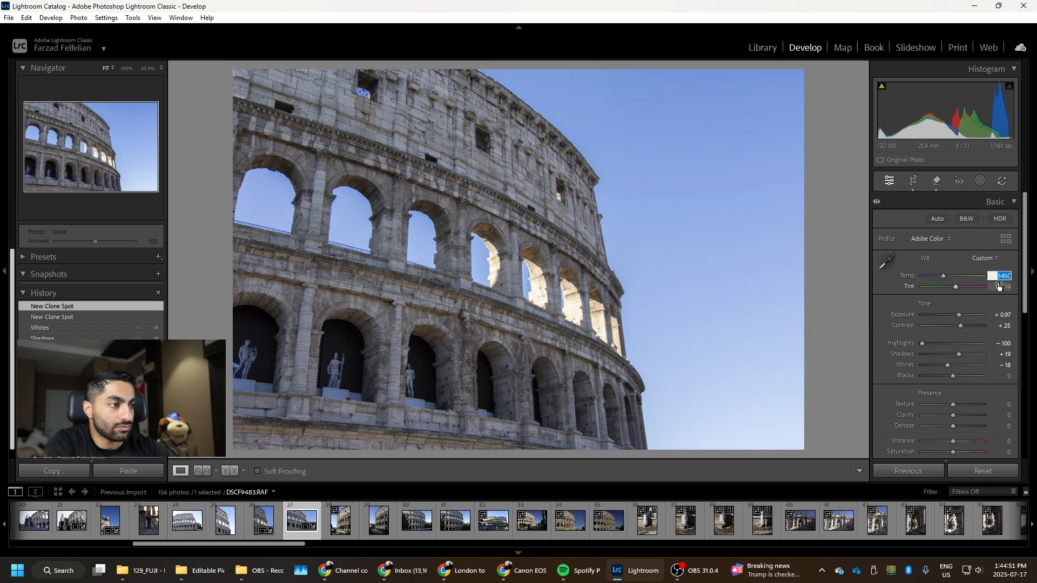
pyautogui.scroll(-10, 951, 356)
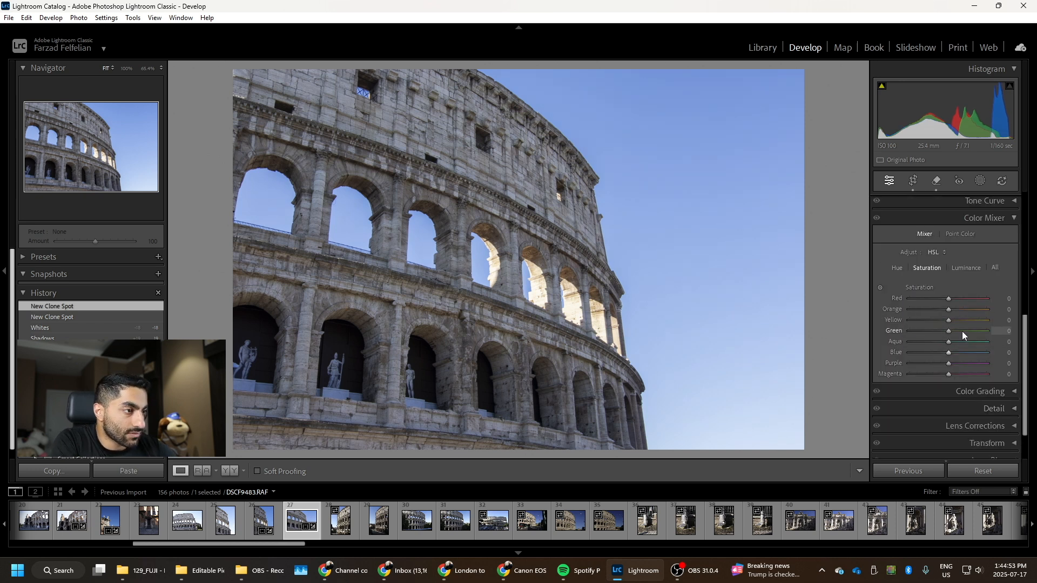
pyautogui.doubleClick(952, 310)
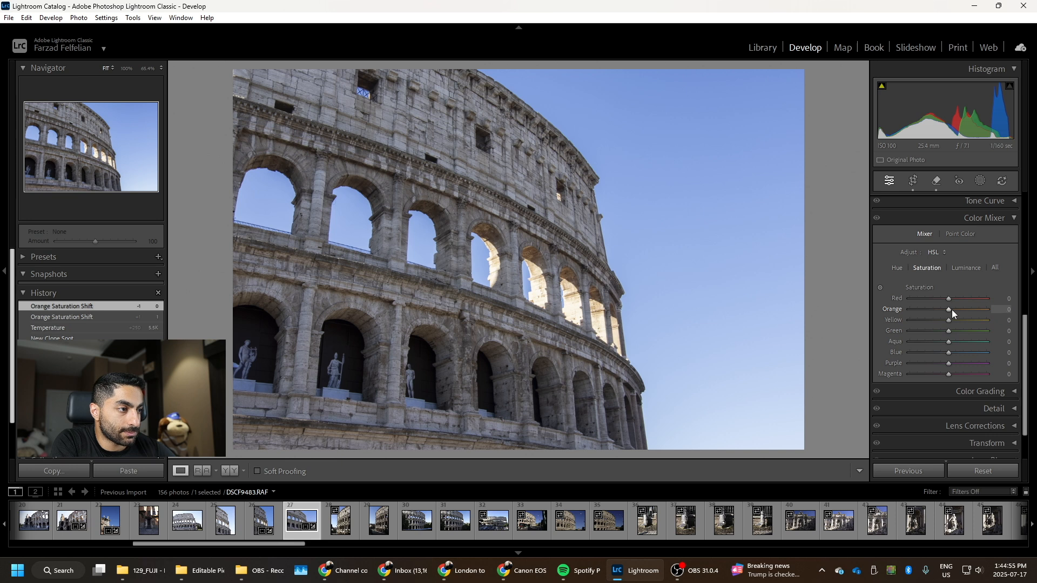
pyautogui.moveTo(949, 310); pyautogui.dragTo(954, 313)
pyautogui.scroll(5, 952, 318)
pyautogui.scroll(-3, 953, 306)
pyautogui.scroll(1, 952, 306)
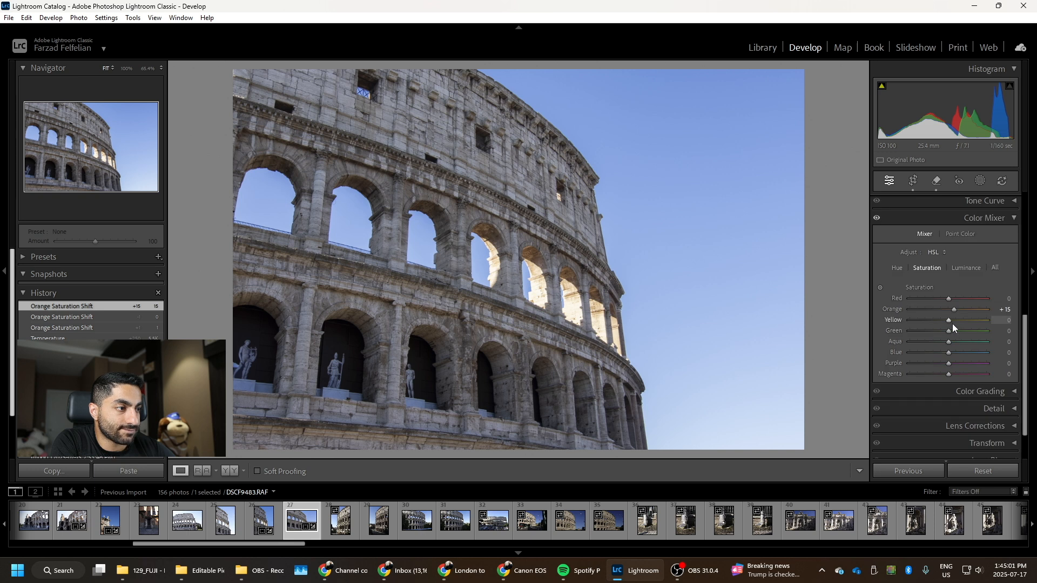
pyautogui.moveTo(952, 319); pyautogui.dragTo(954, 323)
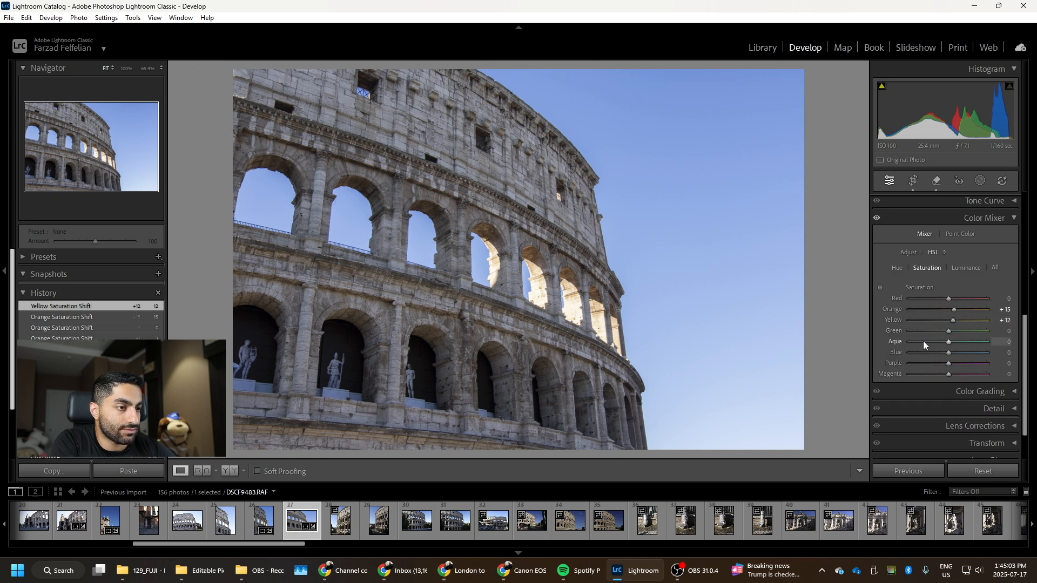
pyautogui.scroll(2, 941, 304)
pyautogui.scroll(-1, 941, 305)
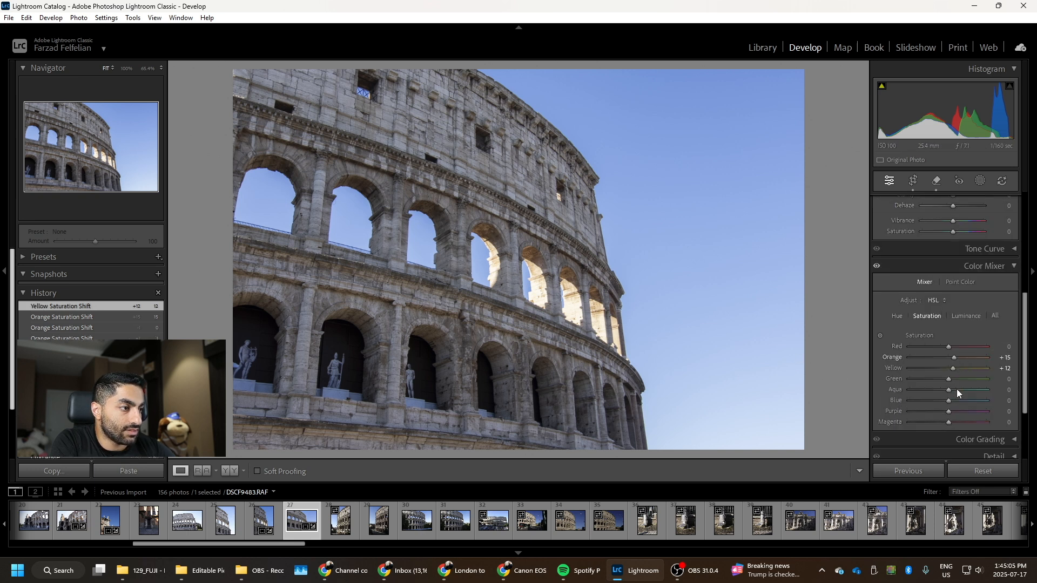
pyautogui.moveTo(951, 401); pyautogui.dragTo(953, 401)
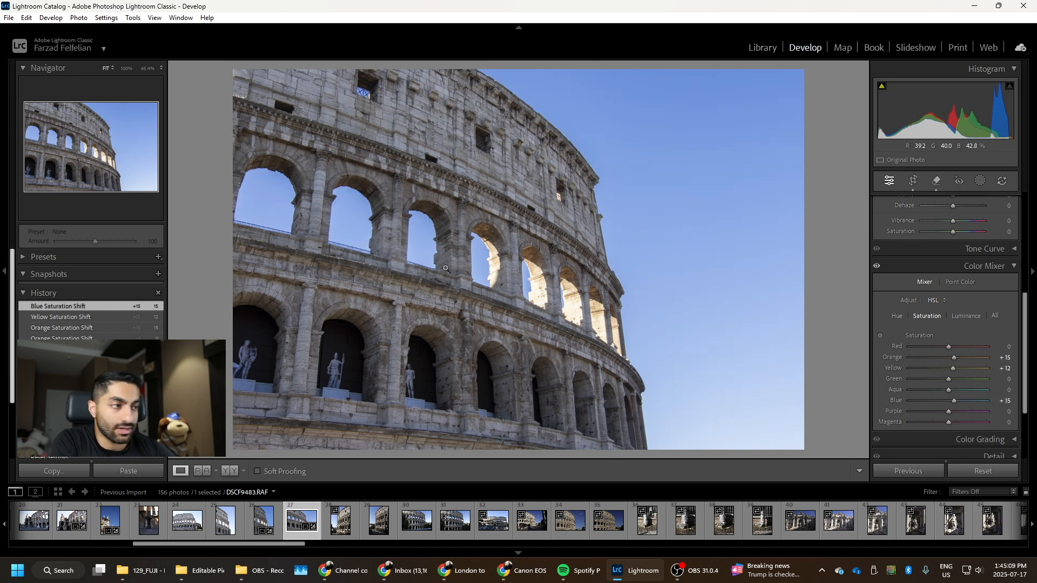
# - Set the texture of DSCF9483 to +4 and its clarity to +9
pyautogui.scroll(3, 908, 267)
pyautogui.moveTo(953, 326); pyautogui.dragTo(955, 335)
pyautogui.click(957, 339)
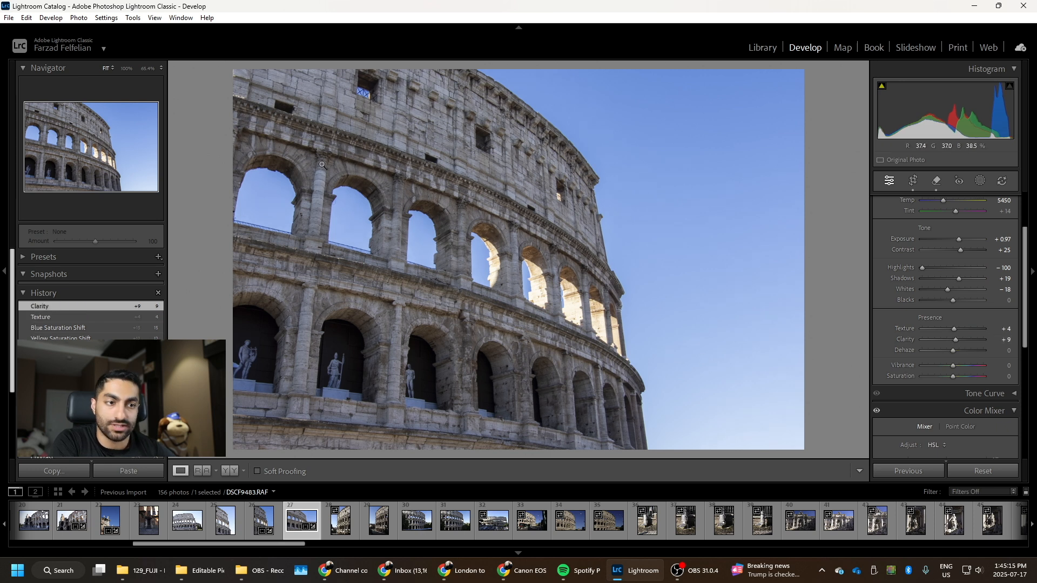
# - Open the upright Colosseum photo DSCF9484 and examine the dark hair intruding at the frame's edge up close
pyautogui.click(357, 525)
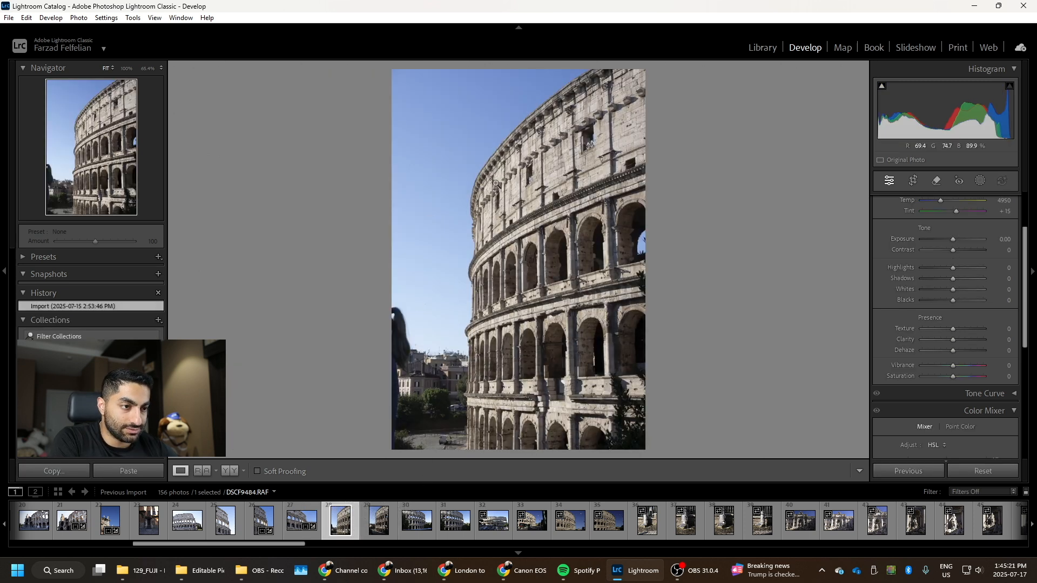
pyautogui.click(364, 526)
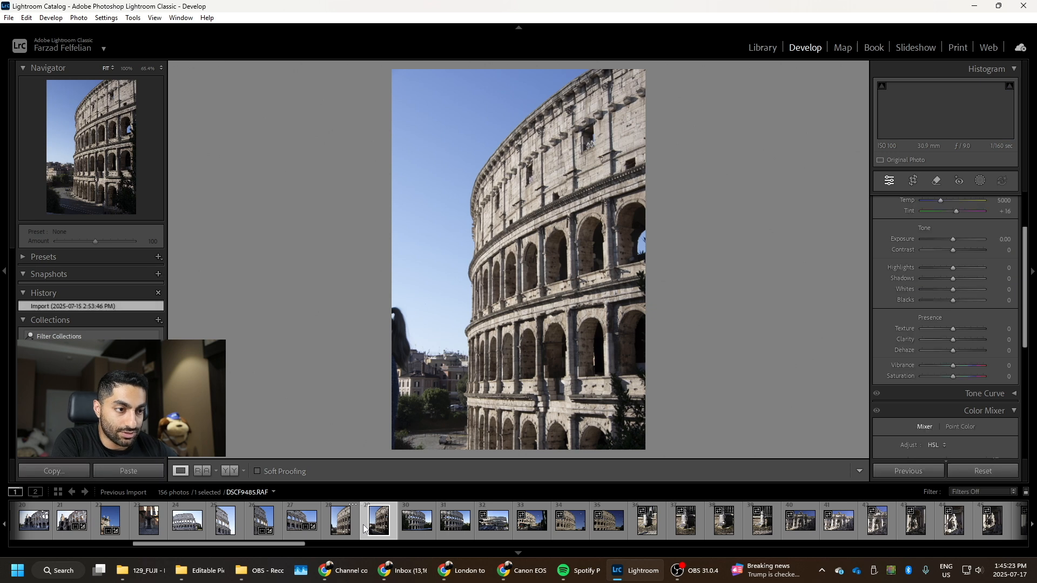
pyautogui.click(354, 520)
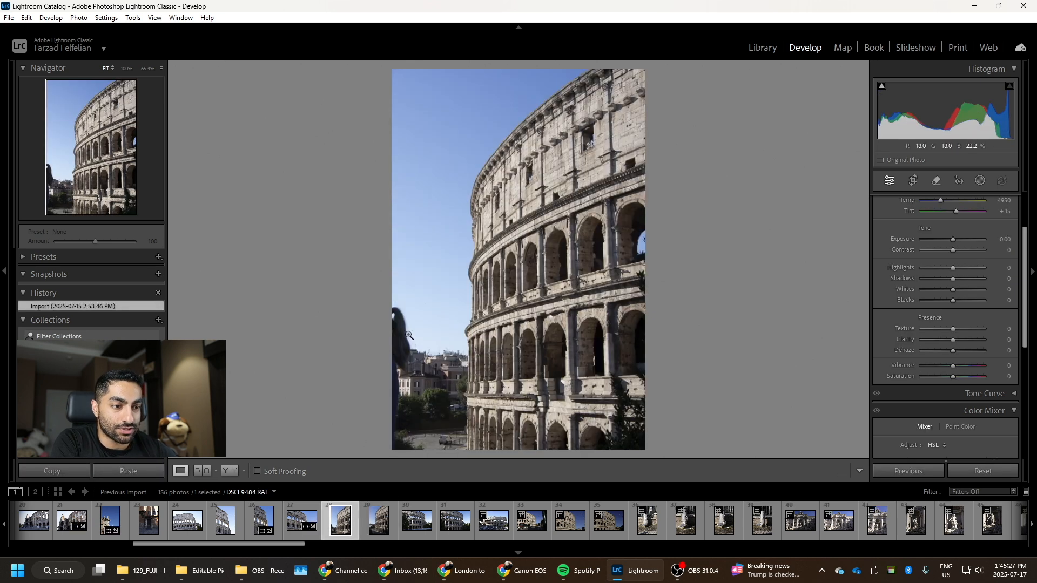
pyautogui.click(405, 335)
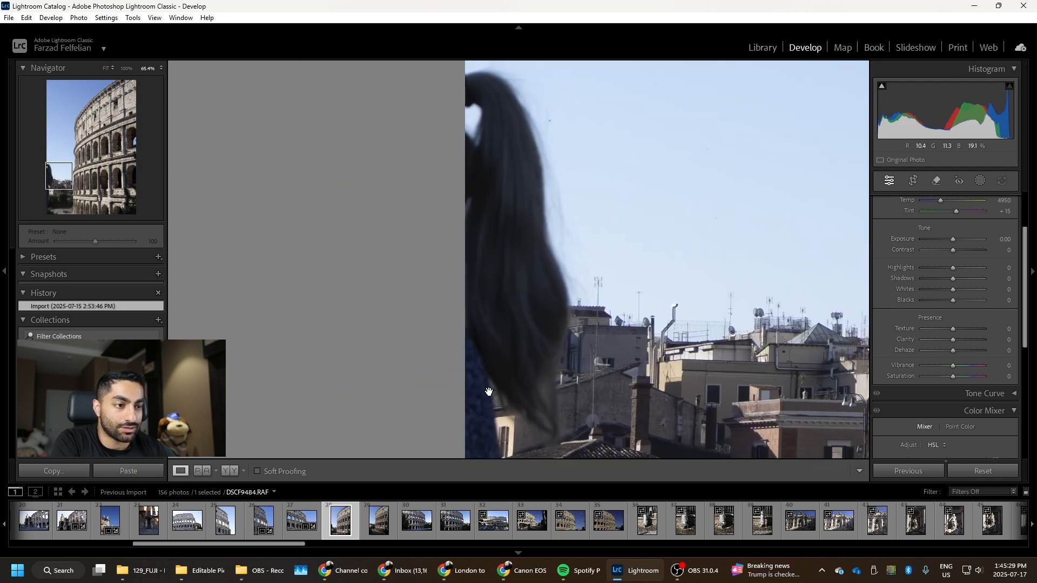
# - Compare the upright Colosseum photo DSCF9484 with DSCF9485 at full-frame view and settle on DSCF9485
pyautogui.click(531, 281)
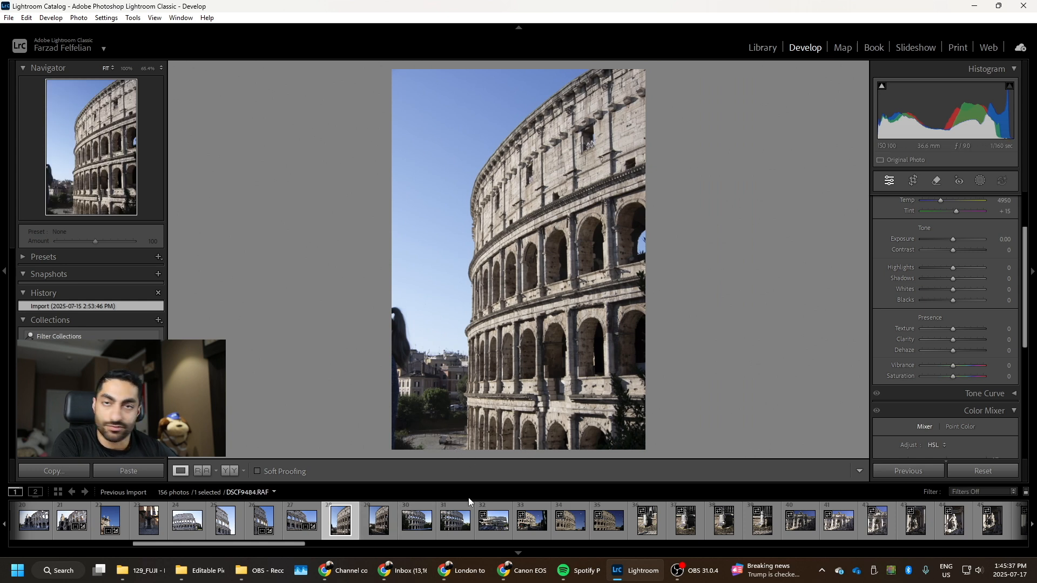
pyautogui.click(378, 526)
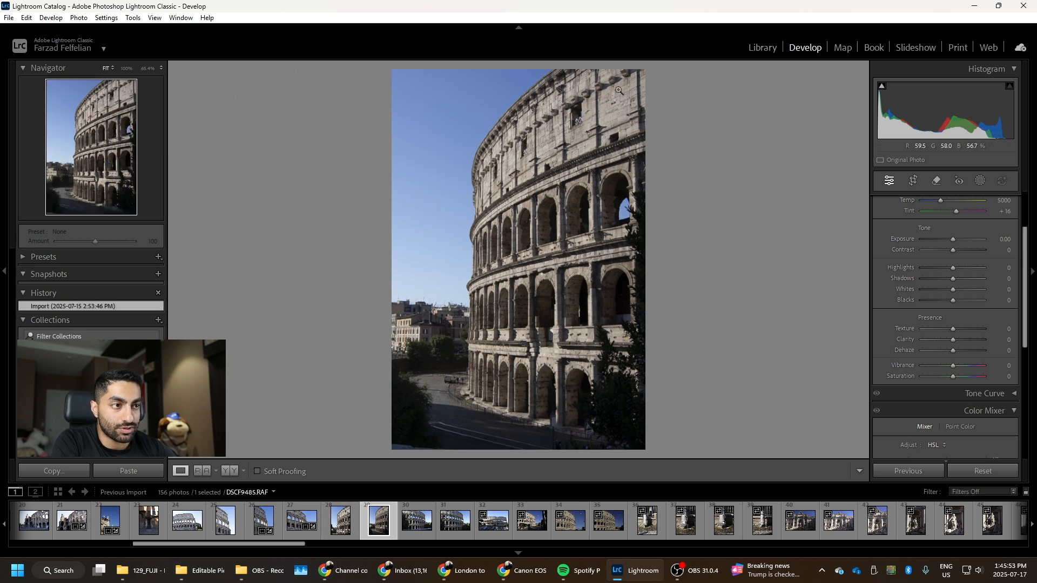
pyautogui.click(343, 525)
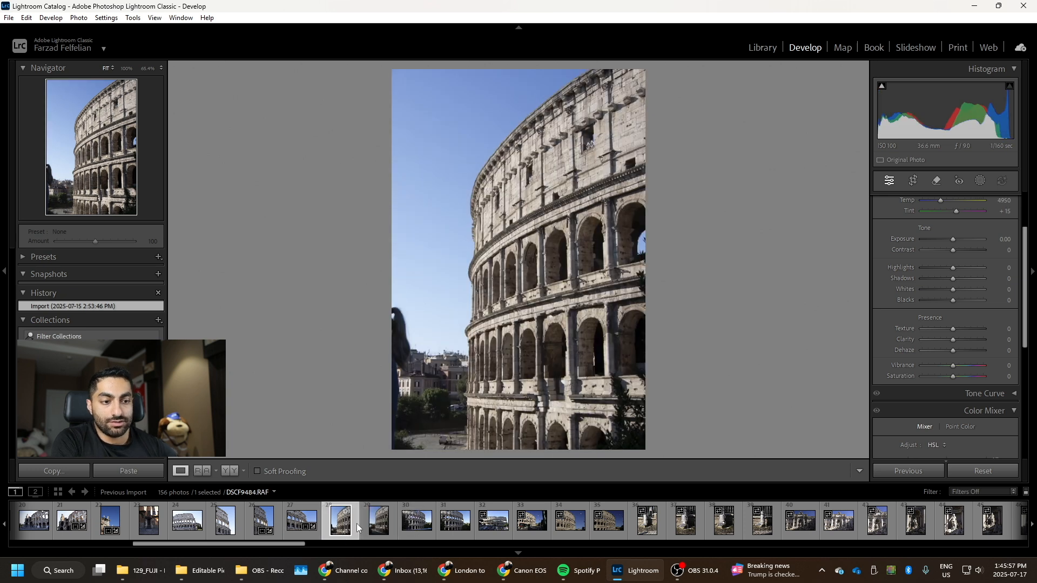
pyautogui.click(373, 523)
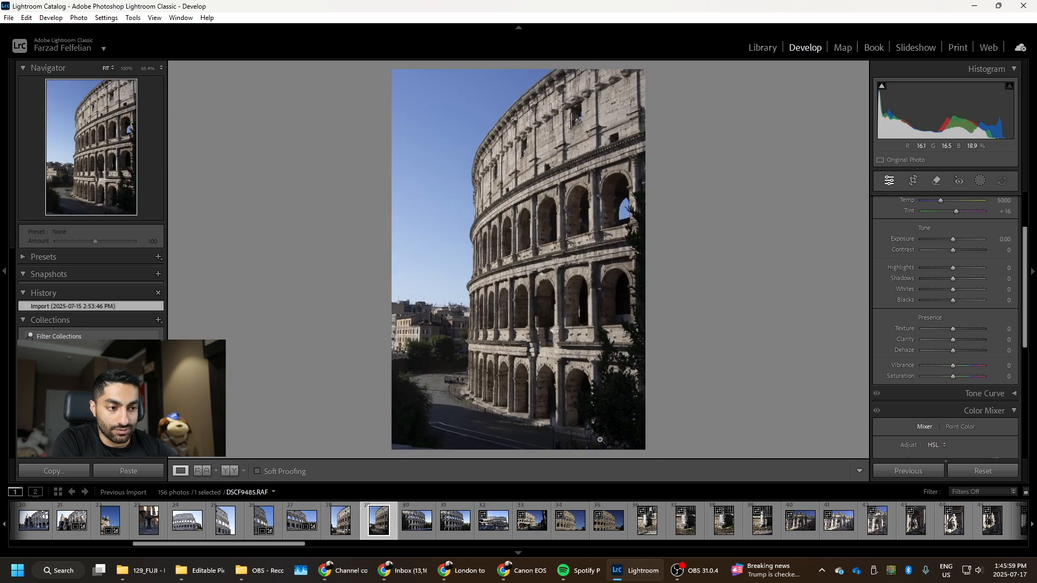
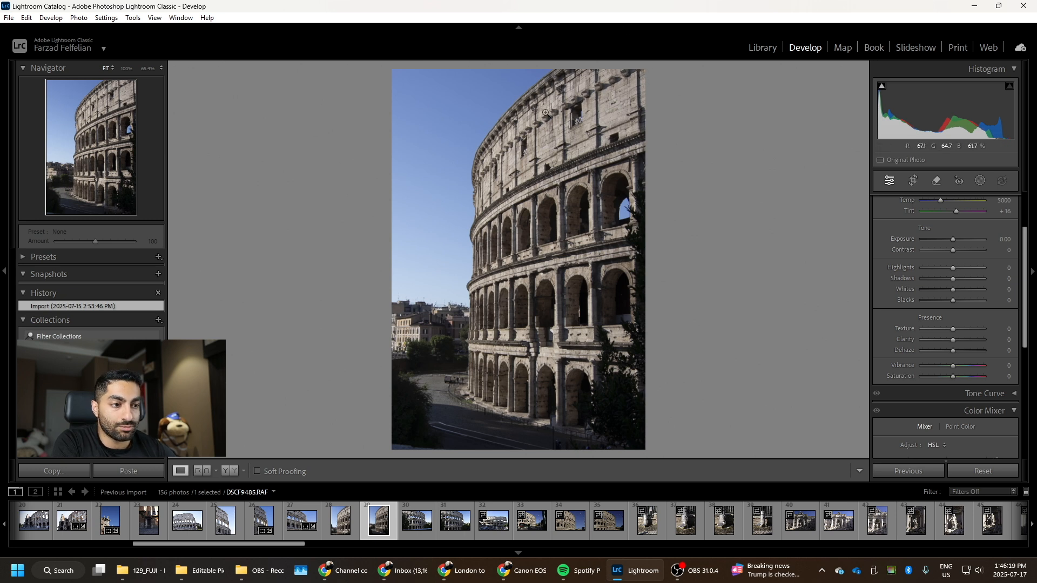
pyautogui.click(916, 180)
pyautogui.moveTo(643, 447); pyautogui.dragTo(621, 424)
pyautogui.moveTo(570, 333); pyautogui.dragTo(570, 329)
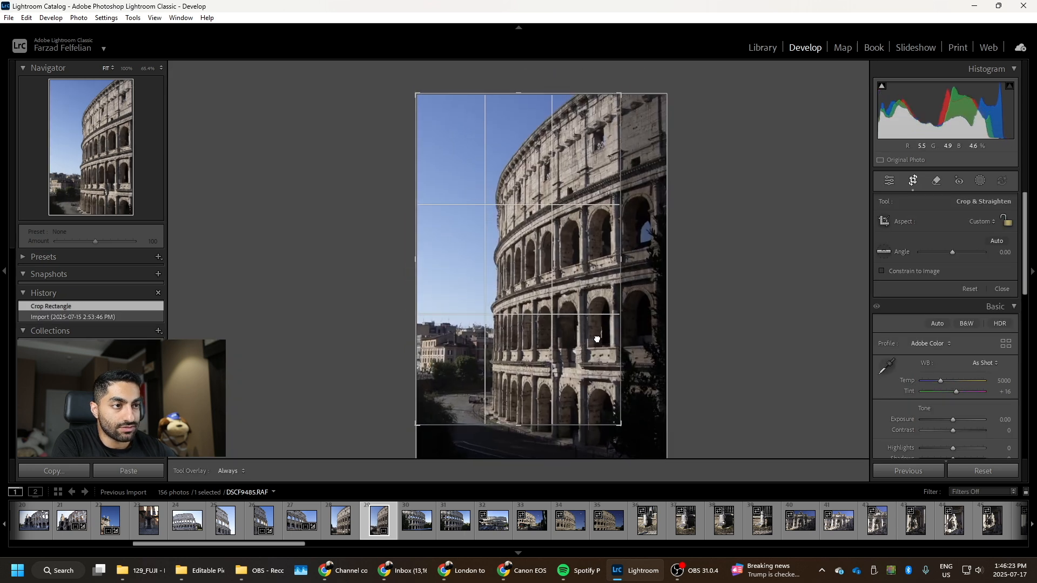
pyautogui.moveTo(621, 424); pyautogui.dragTo(595, 425)
pyautogui.press('Return')
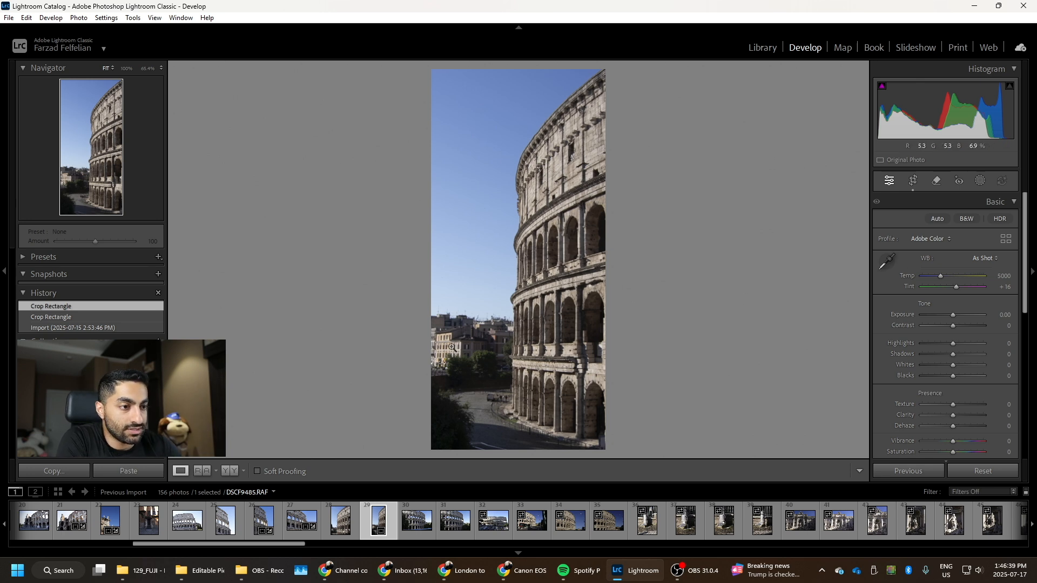
pyautogui.click(913, 181)
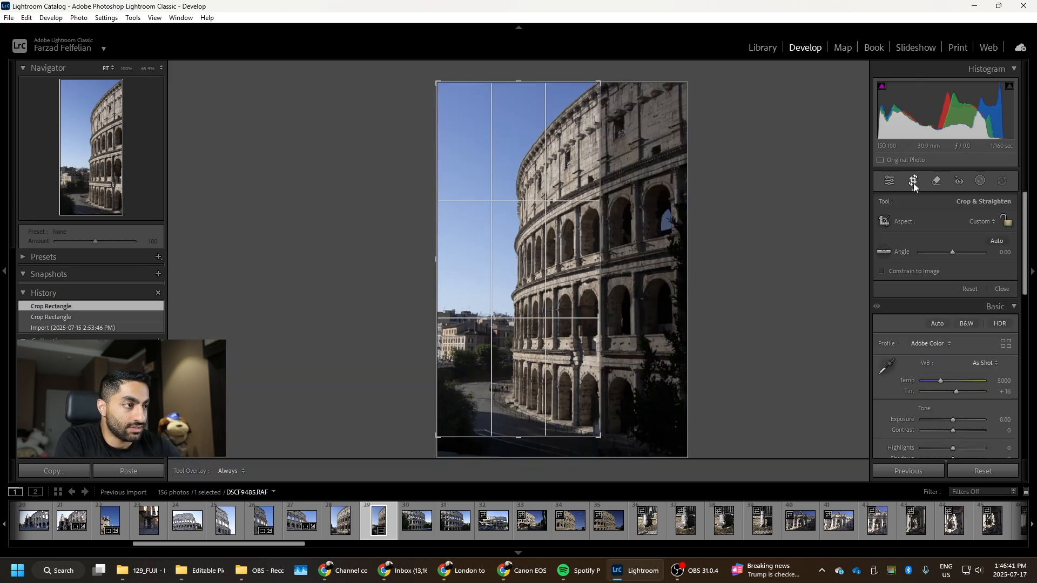
pyautogui.moveTo(608, 447)
pyautogui.mouseDown()
pyautogui.moveTo(593, 444)
pyautogui.moveTo(598, 437)
pyautogui.mouseUp()
pyautogui.press('Return')
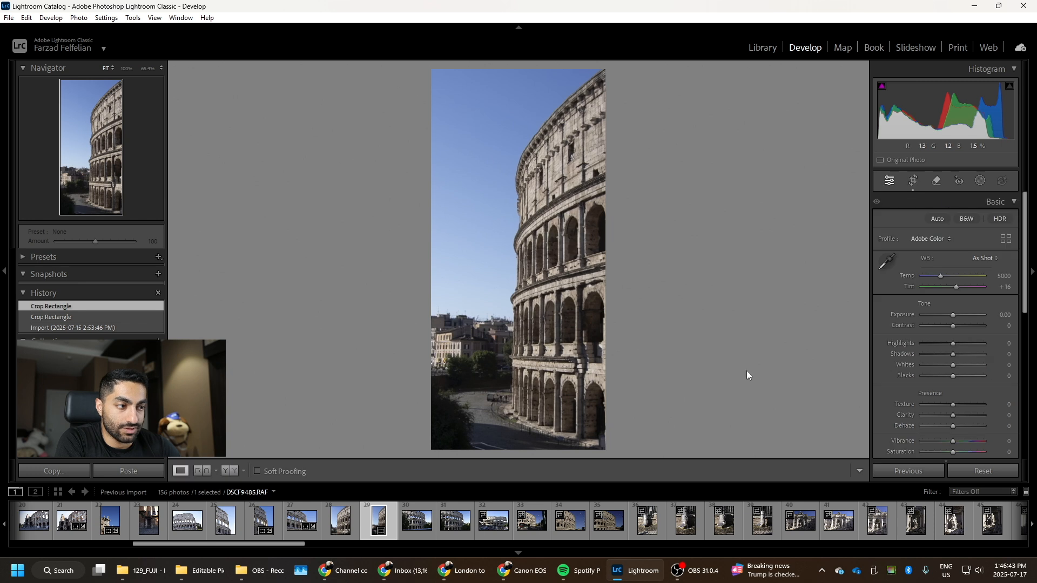
# - Reset DSCF9485 and crop it again, trimming the shaded right edge and a narrow strip of road along the bottom
pyautogui.click(914, 181)
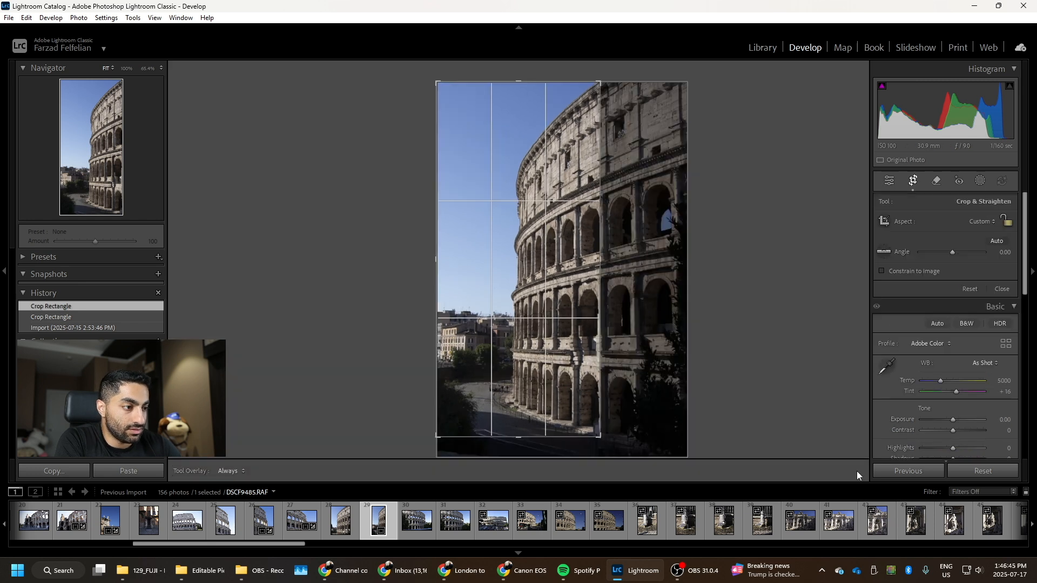
pyautogui.click(984, 470)
pyautogui.moveTo(629, 449)
pyautogui.mouseDown()
pyautogui.moveTo(642, 445)
pyautogui.moveTo(621, 440)
pyautogui.mouseUp()
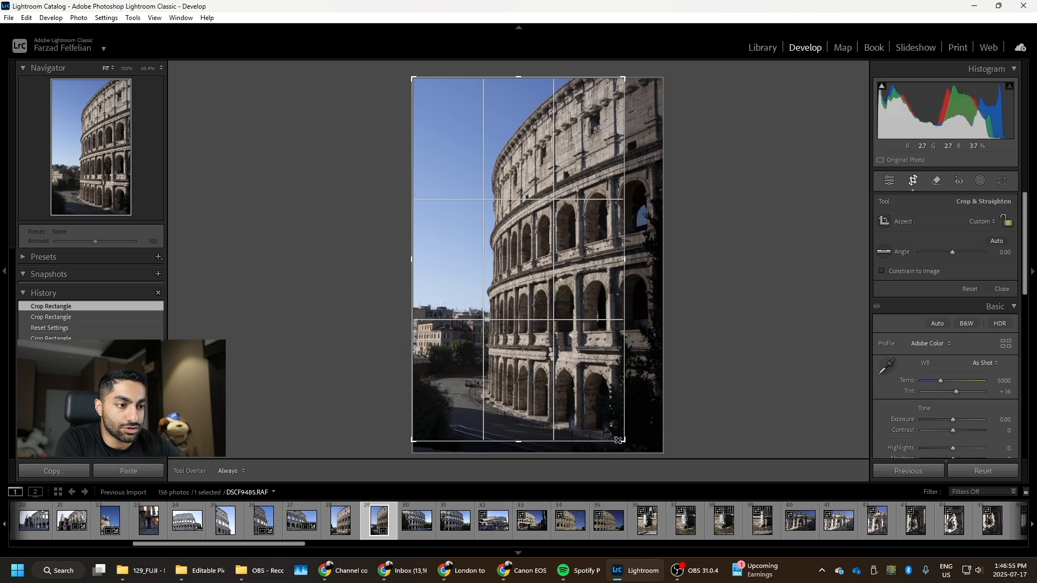
pyautogui.press('Return')
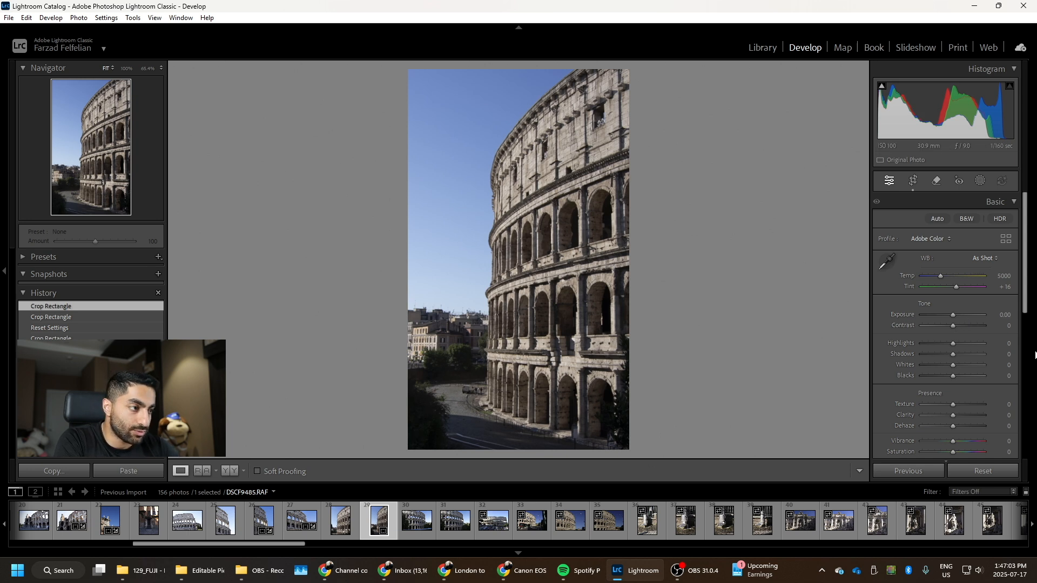
# - Set the tone of DSCF9485 to contrast +21, exposure +0.44, highlights -37 and shadows +35
pyautogui.click(960, 325)
pyautogui.click(958, 314)
pyautogui.moveTo(958, 315); pyautogui.dragTo(942, 343)
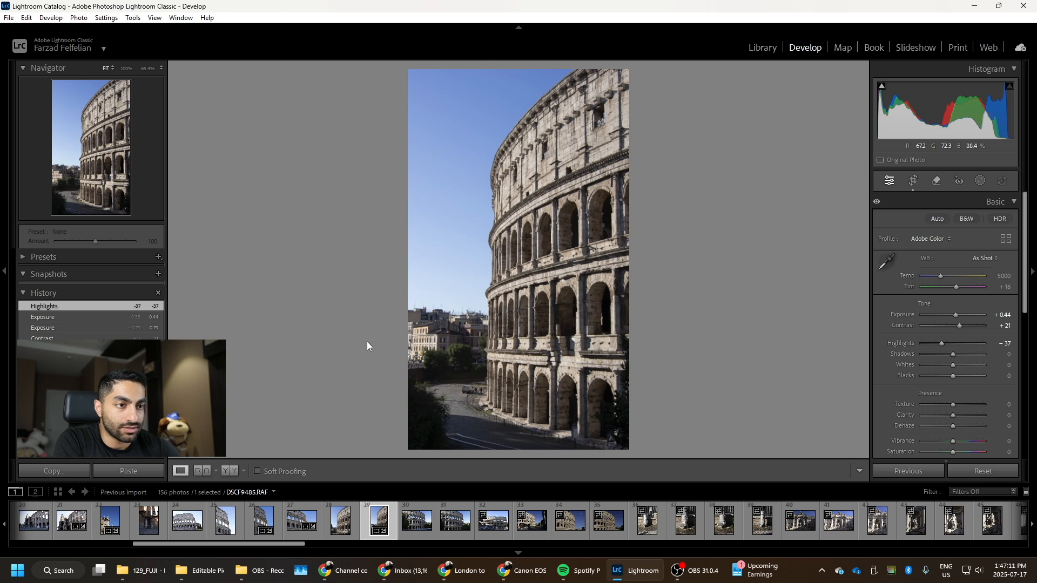
pyautogui.moveTo(951, 354); pyautogui.dragTo(962, 355)
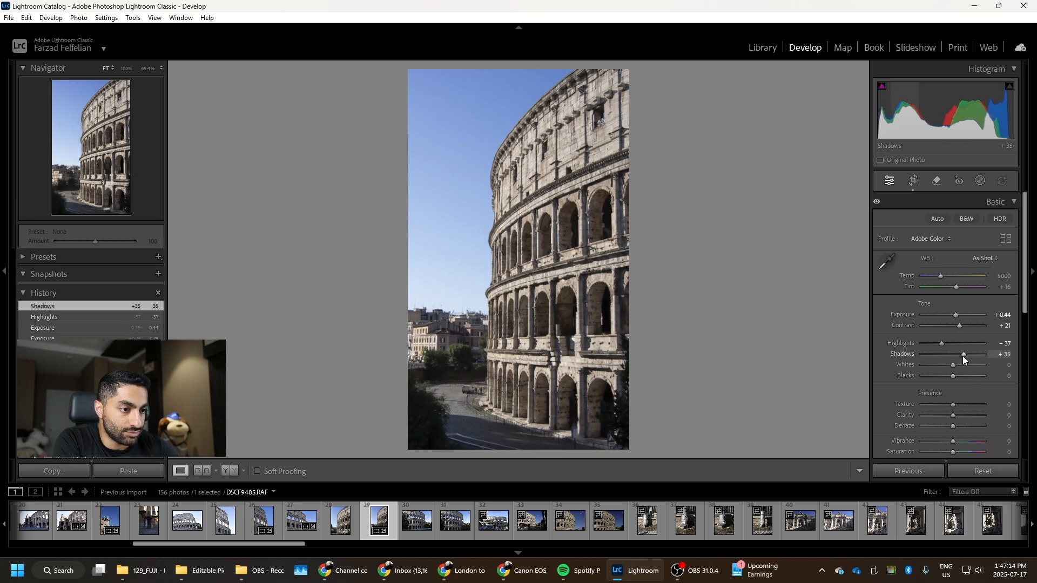
# - Set the clarity of DSCF9485 to +14 and its texture to +7, and check the stone arches up close
pyautogui.click(957, 414)
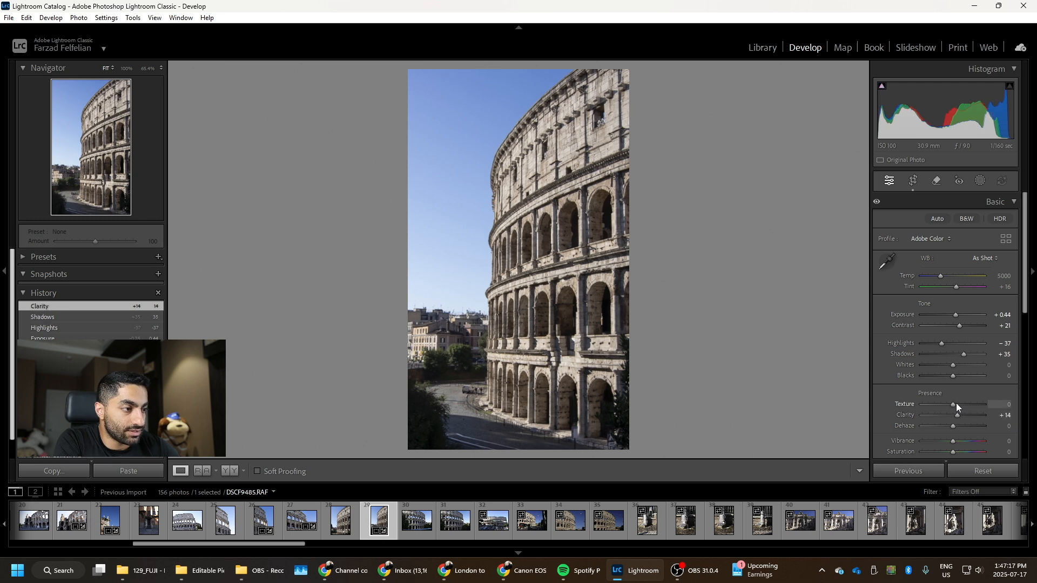
pyautogui.moveTo(958, 405); pyautogui.dragTo(958, 405)
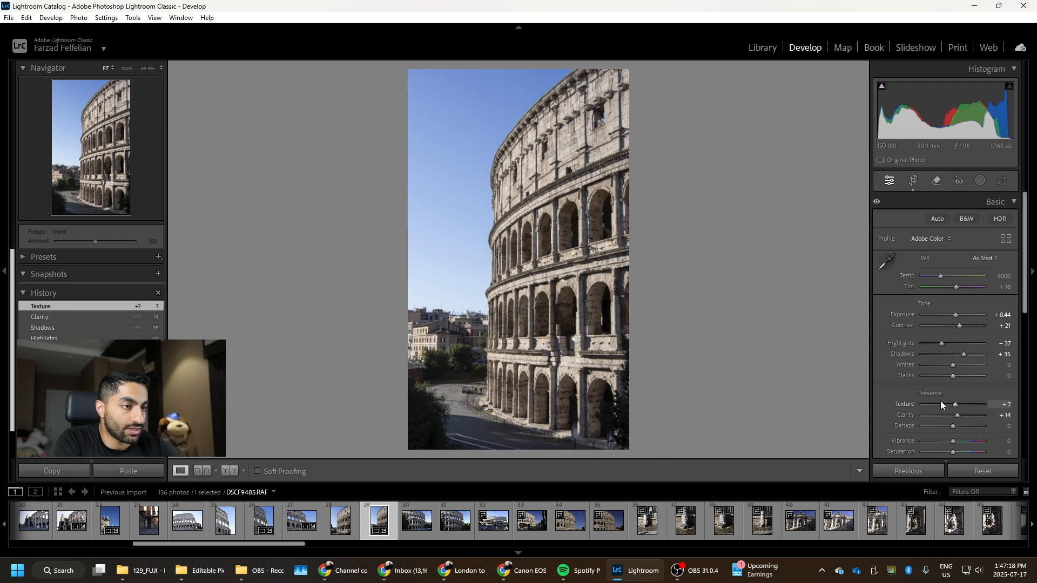
pyautogui.click(538, 270)
pyautogui.click(592, 279)
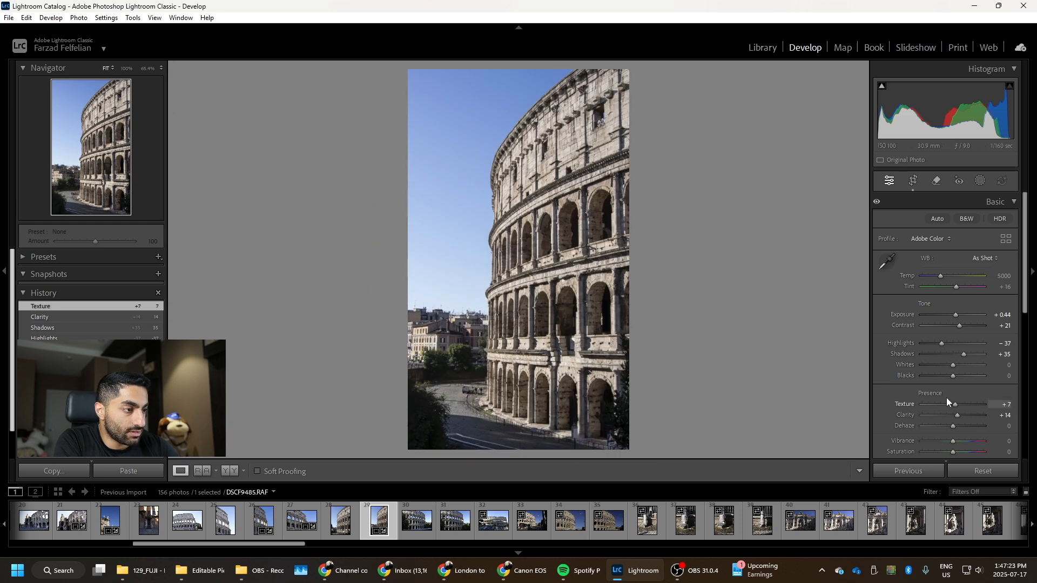
# - Adjust the colour saturation of DSCF9485 to orange +16, yellow +19, green -75 and blue +13
pyautogui.scroll(-5, 946, 397)
pyautogui.moveTo(954, 384); pyautogui.dragTo(954, 383)
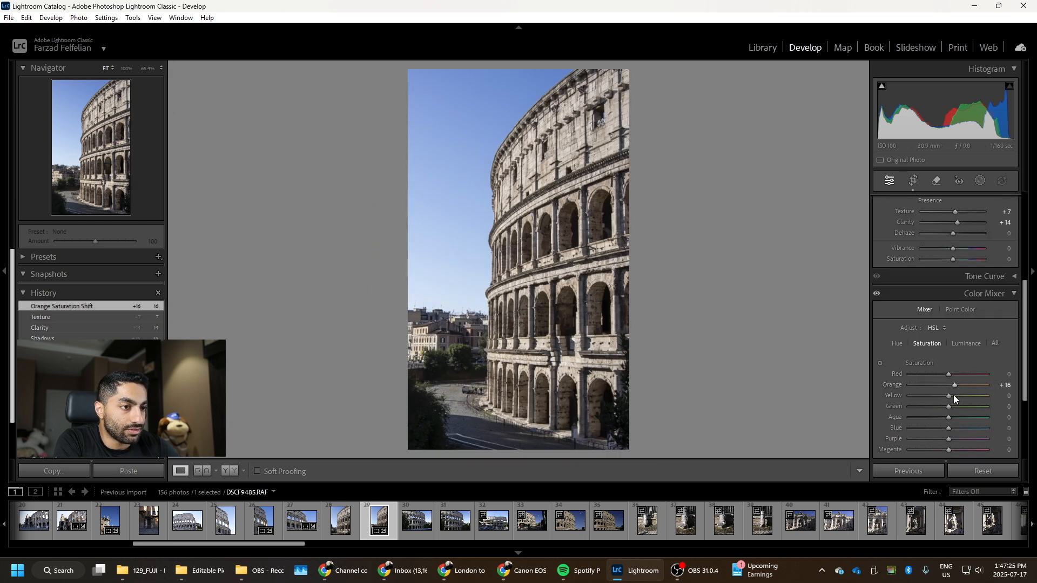
pyautogui.click(955, 395)
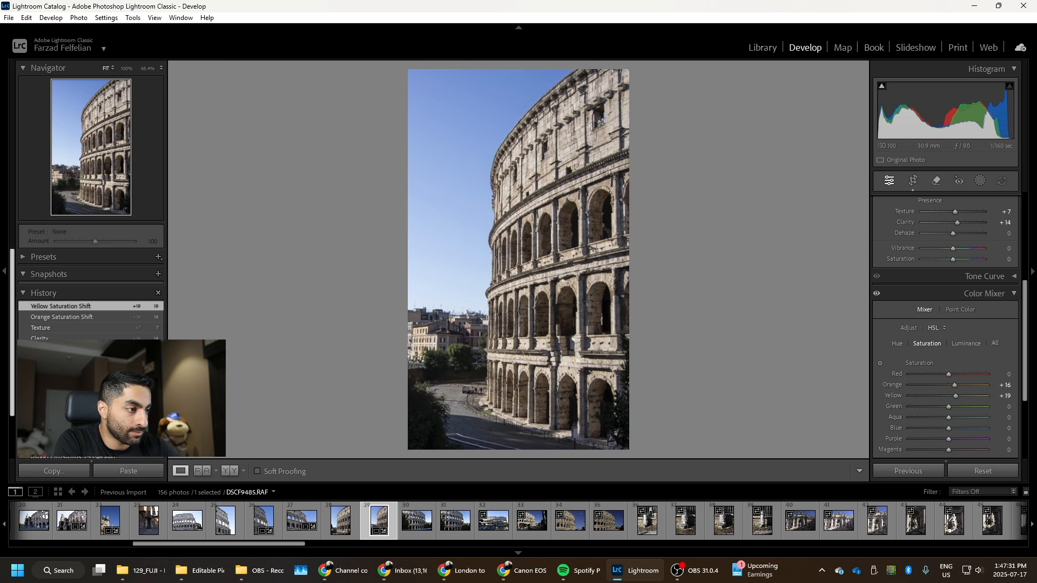
pyautogui.moveTo(950, 404); pyautogui.dragTo(1019, 415)
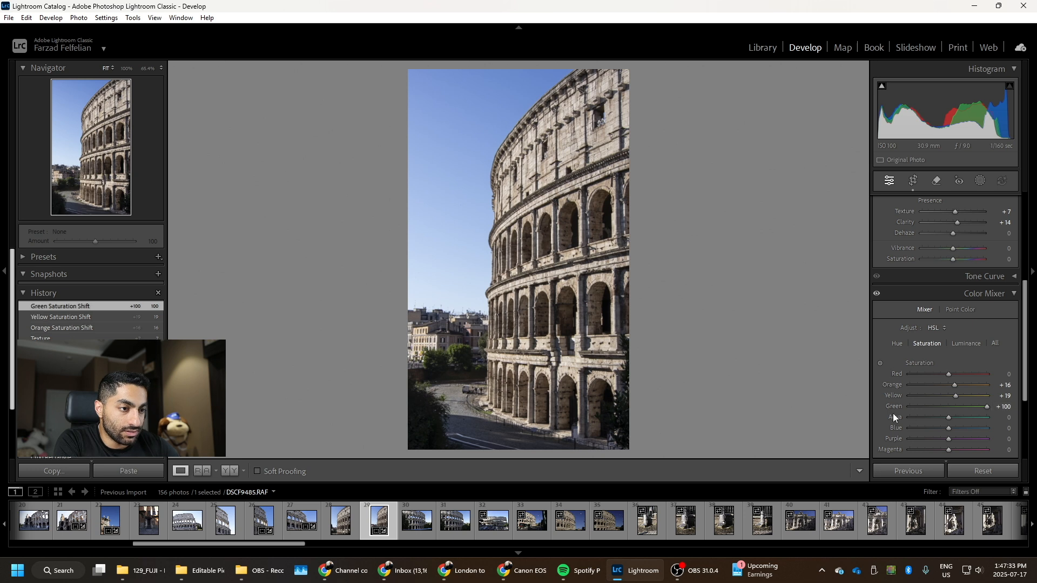
pyautogui.moveTo(939, 407); pyautogui.dragTo(919, 406)
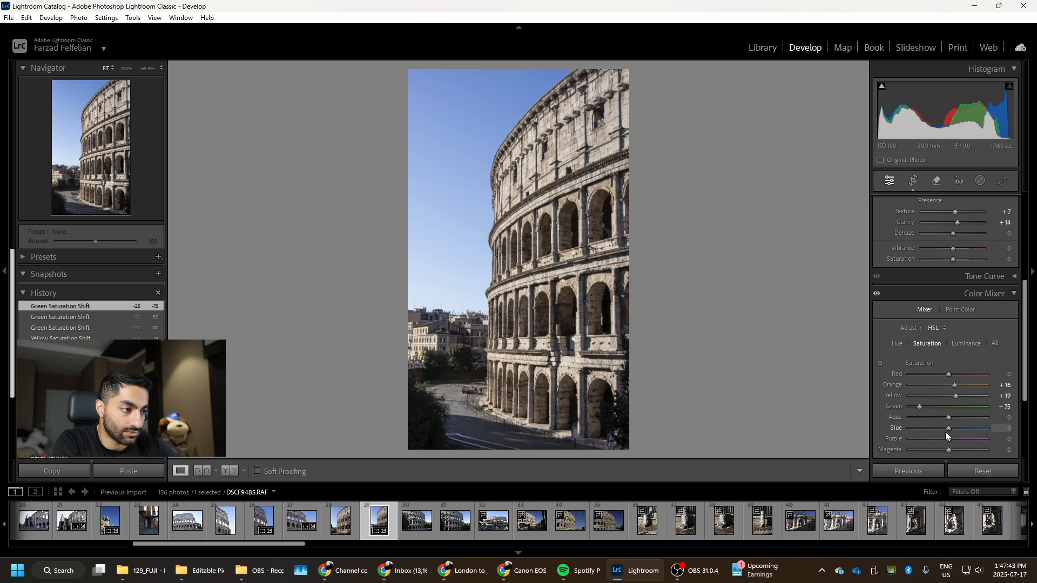
pyautogui.moveTo(949, 429); pyautogui.dragTo(954, 430)
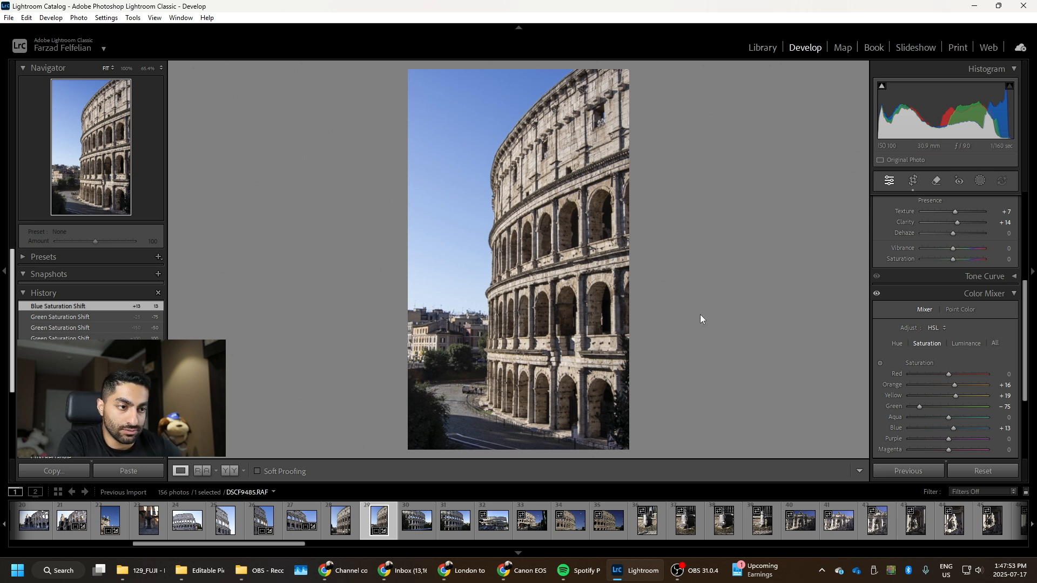
# - Straighten DSCF9485 by rotating the crop to an angle of -0.76
pyautogui.click(914, 180)
pyautogui.moveTo(636, 267); pyautogui.dragTo(636, 265)
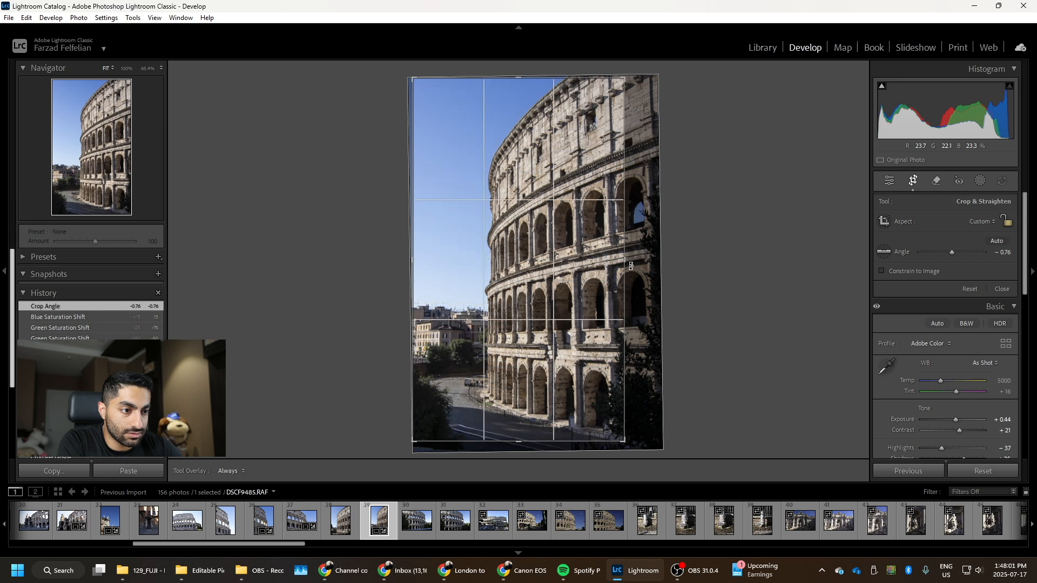
pyautogui.press('Return')
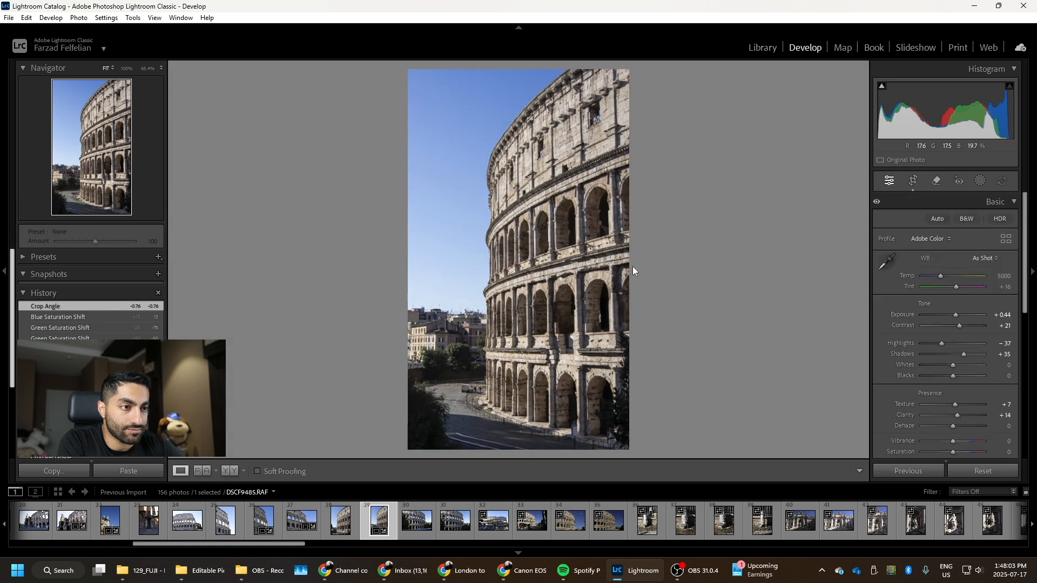
# - Look through the next four Colosseum photos and return to DSCF9488, the full front view above the traffic
pyautogui.click(415, 528)
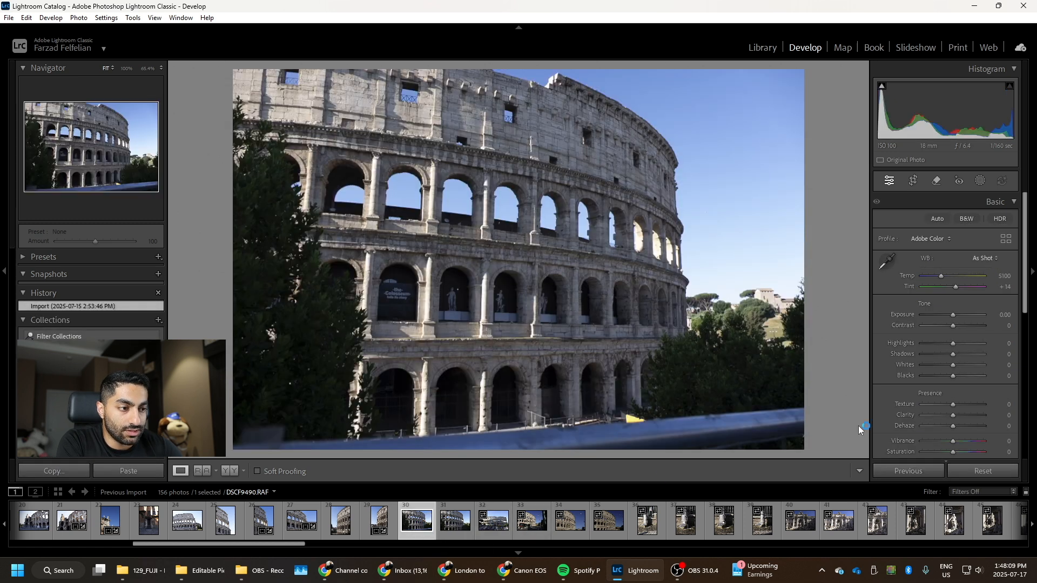
pyautogui.click(447, 528)
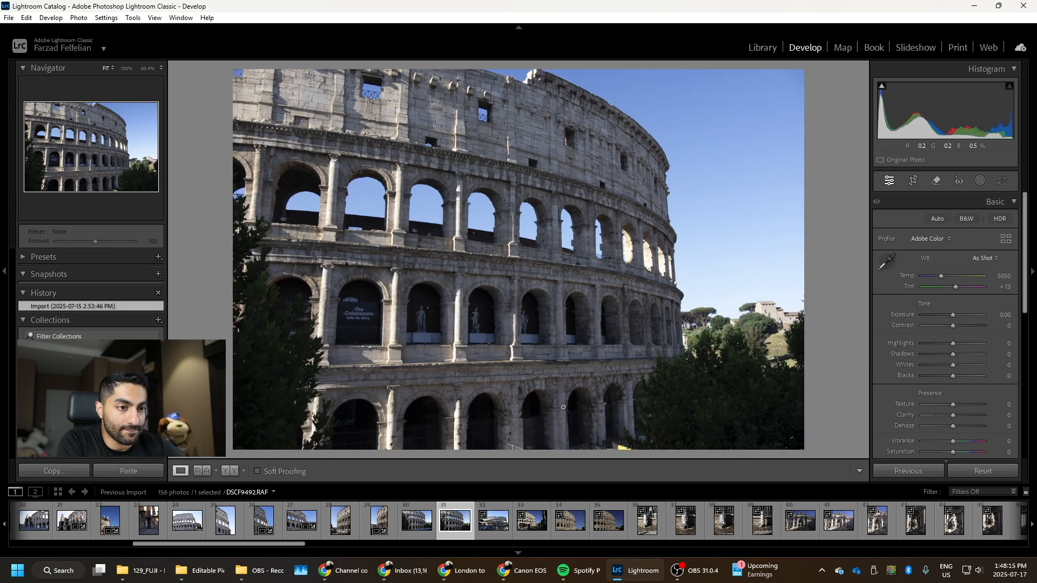
pyautogui.click(484, 520)
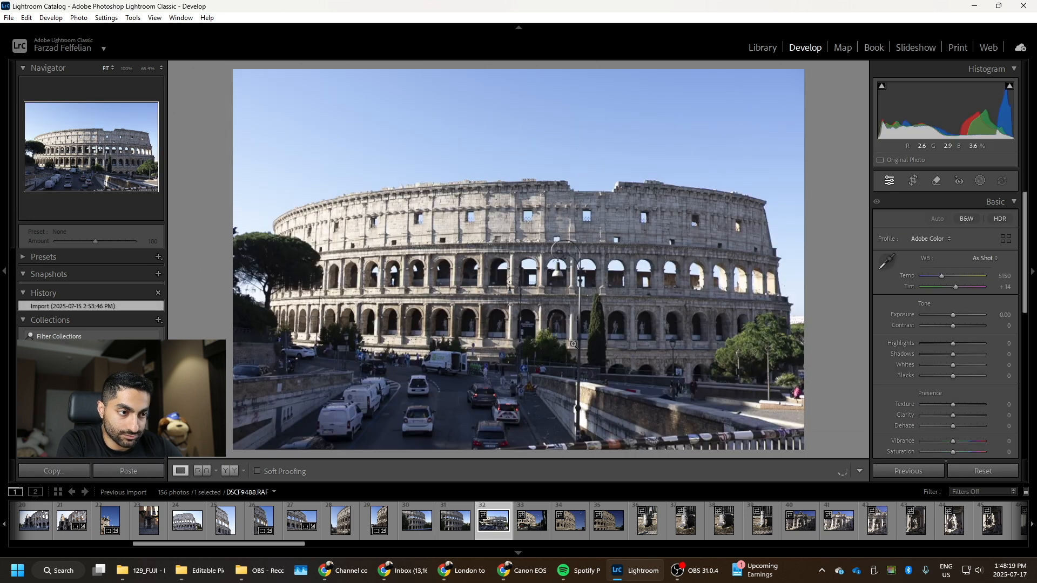
pyautogui.click(534, 527)
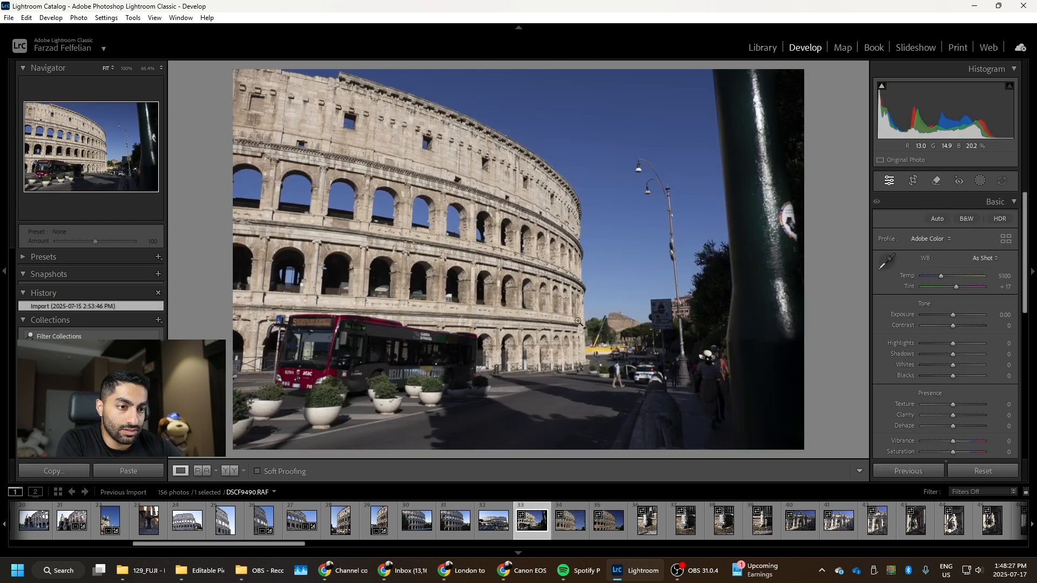
pyautogui.click(483, 526)
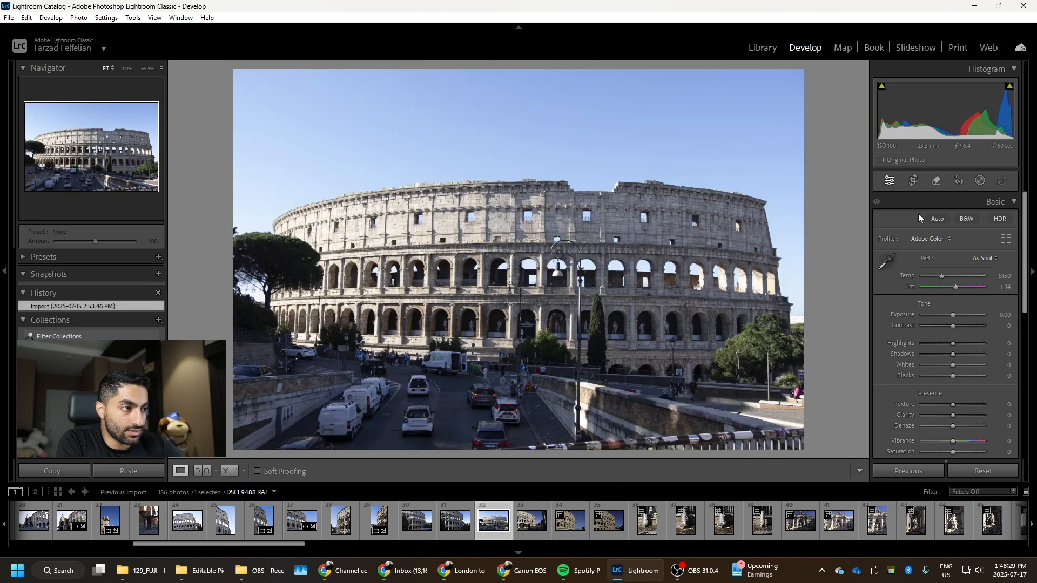
# - Crop the bottom of DSCF9488 to cut off the strip with the striped barrier tape
pyautogui.click(913, 182)
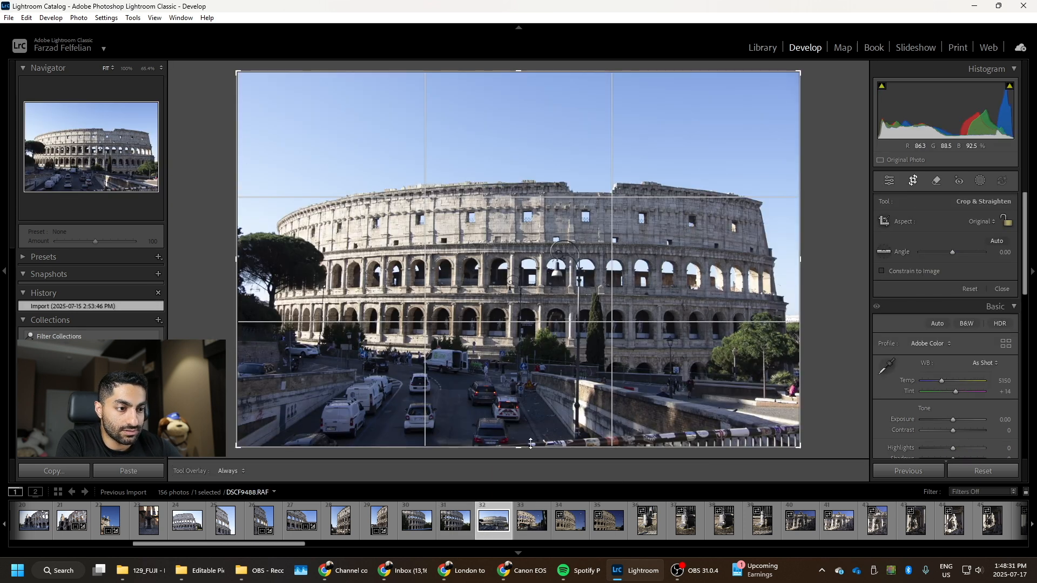
pyautogui.moveTo(532, 448); pyautogui.dragTo(537, 435)
pyautogui.press('Return')
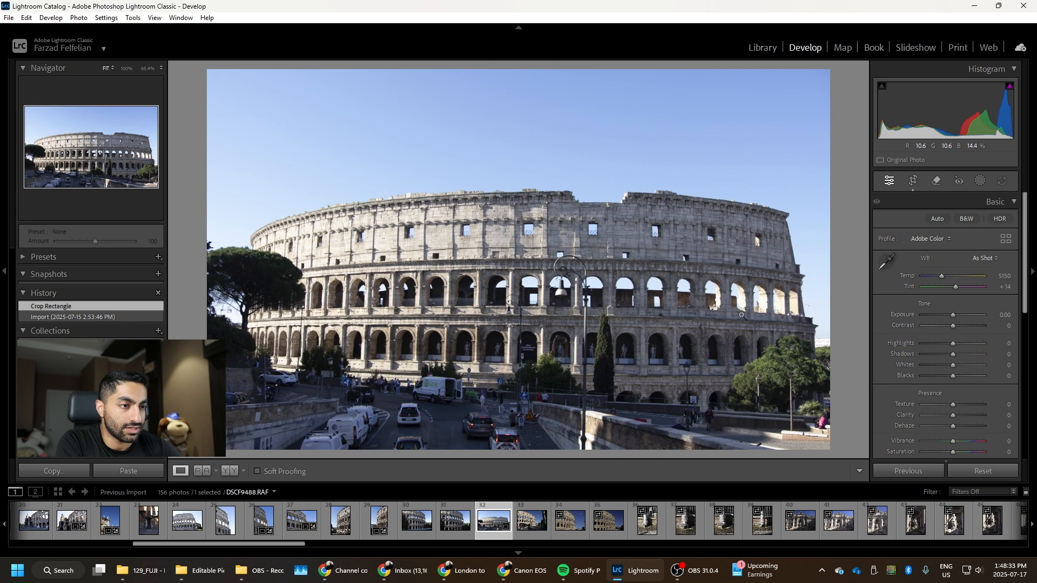
# - Crop DSCF9488 to a 16 x 9 aspect ratio, tightening and repositioning the frame around the Colosseum to exclude most of the traffic
pyautogui.click(915, 183)
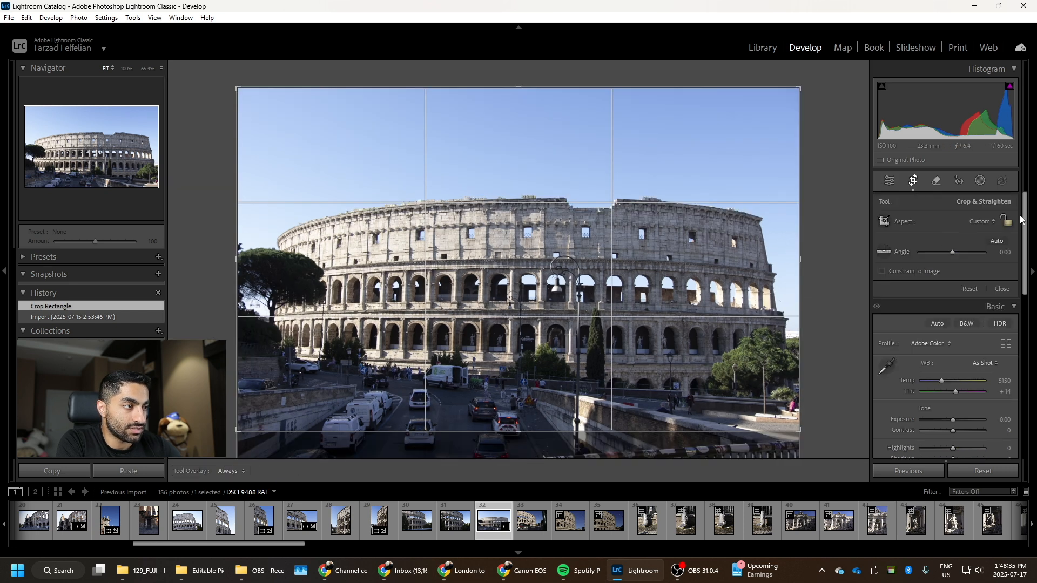
pyautogui.click(989, 221)
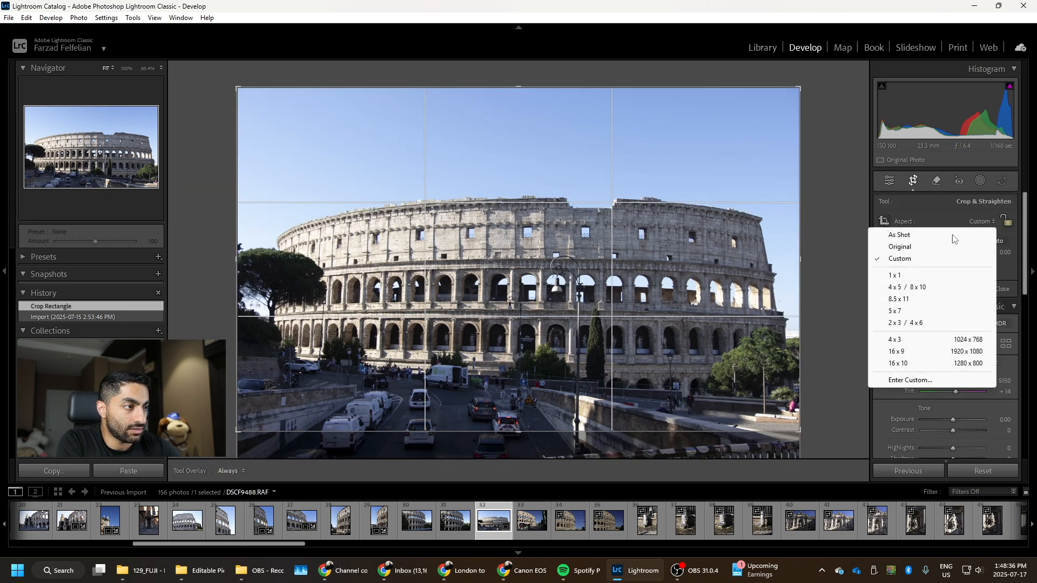
pyautogui.click(915, 355)
pyautogui.moveTo(651, 301); pyautogui.dragTo(651, 294)
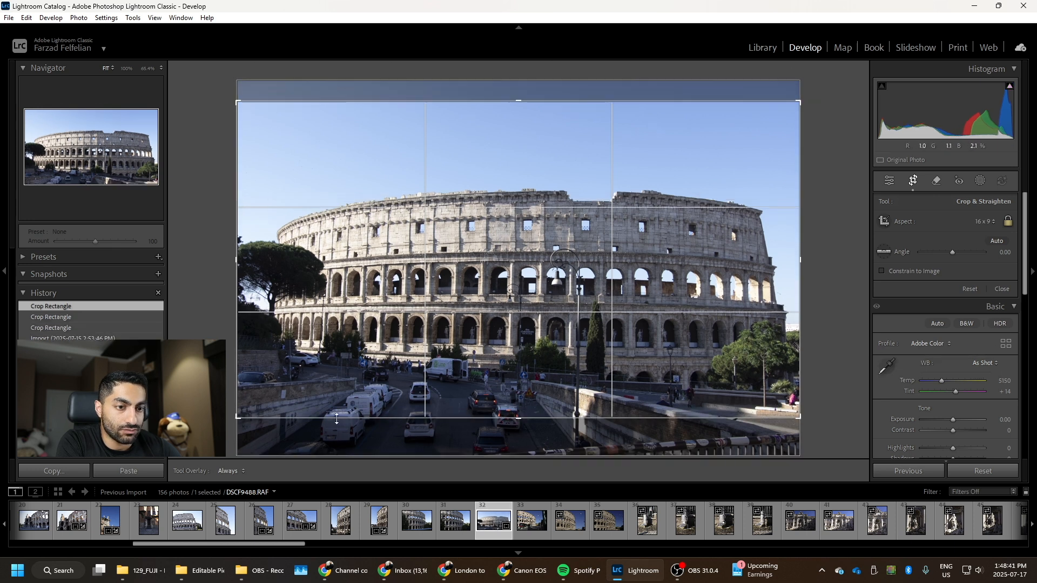
pyautogui.moveTo(238, 418); pyautogui.dragTo(250, 422)
pyautogui.moveTo(382, 373); pyautogui.dragTo(382, 381)
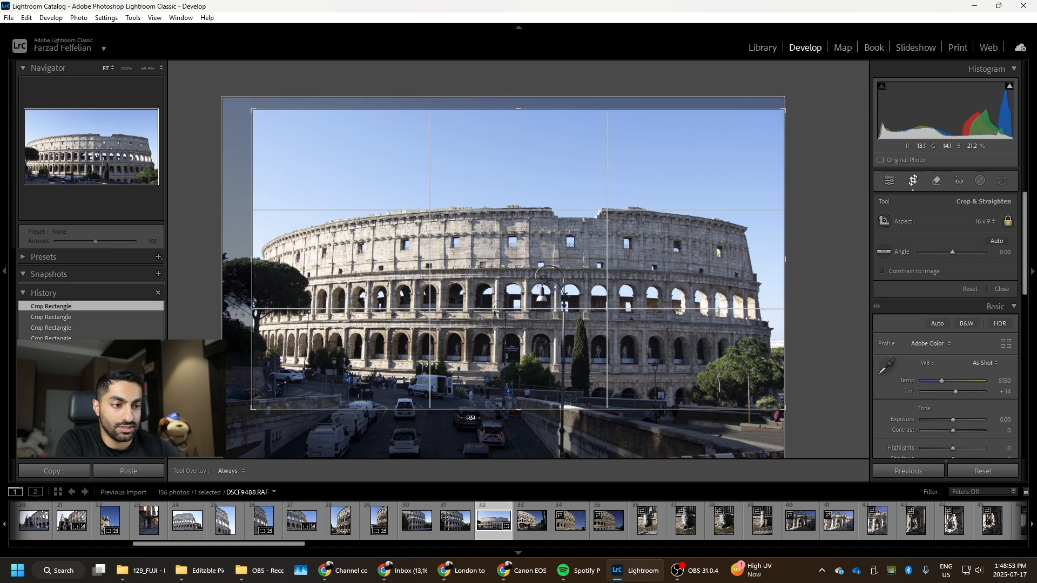
pyautogui.moveTo(587, 339); pyautogui.dragTo(580, 310)
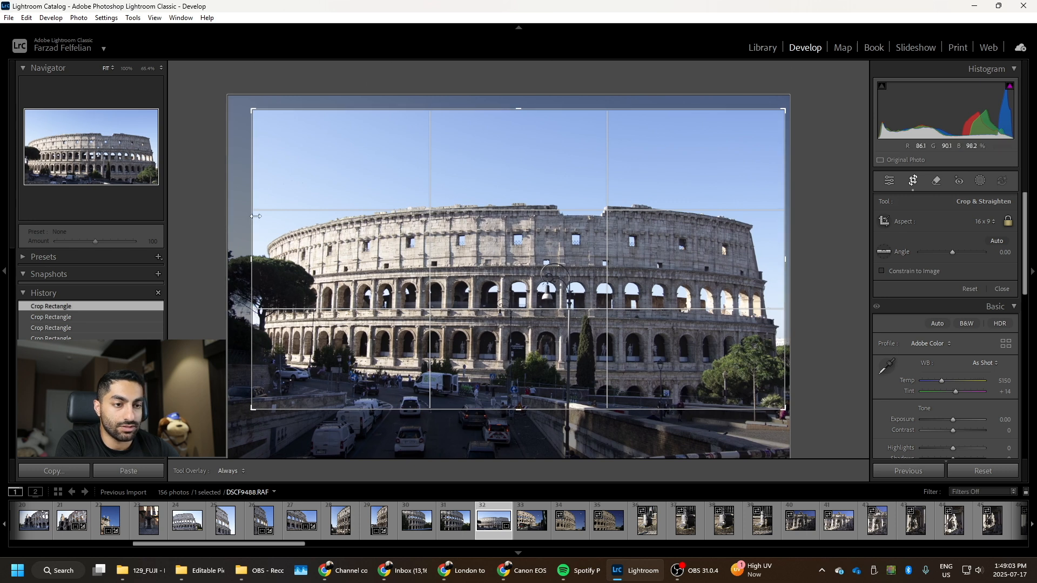
pyautogui.moveTo(275, 274); pyautogui.dragTo(272, 273)
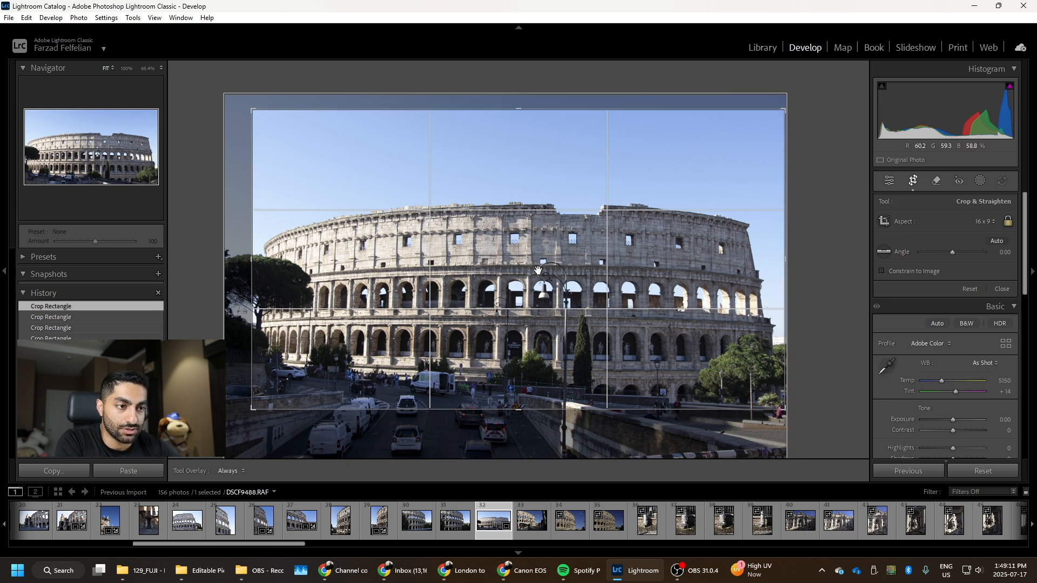
pyautogui.press('Return')
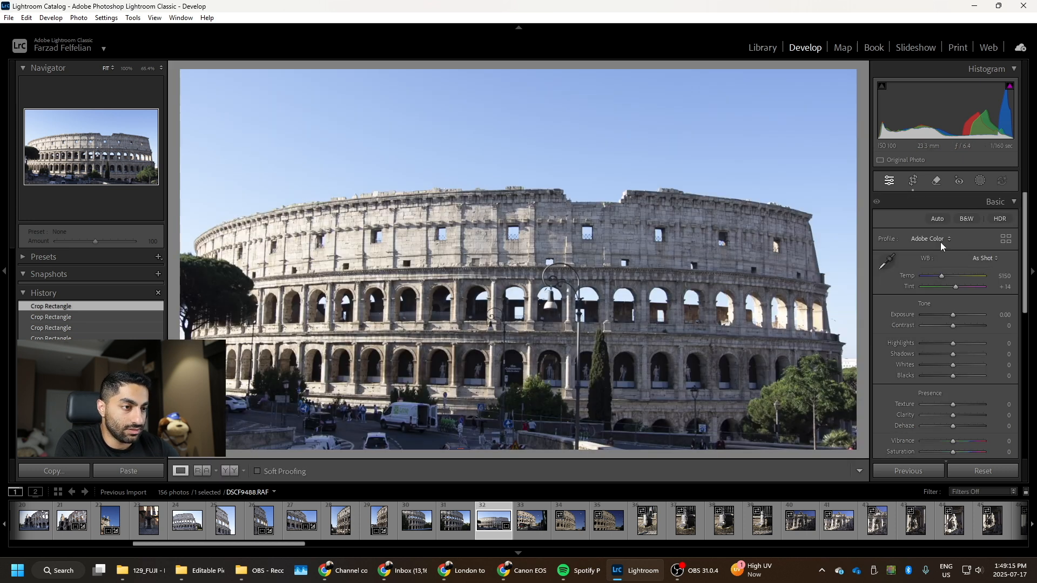
# - Set DSCF9488's contrast to +19, highlights to -25, shadows to +44, whites to -19, texture to +18 and clarity to +16
pyautogui.click(960, 324)
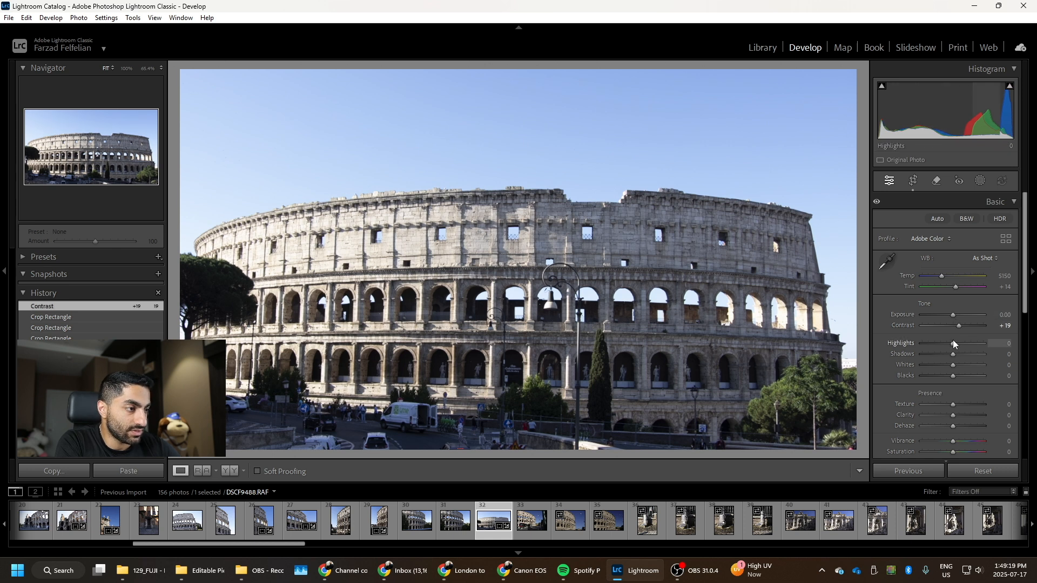
pyautogui.moveTo(954, 344); pyautogui.dragTo(948, 365)
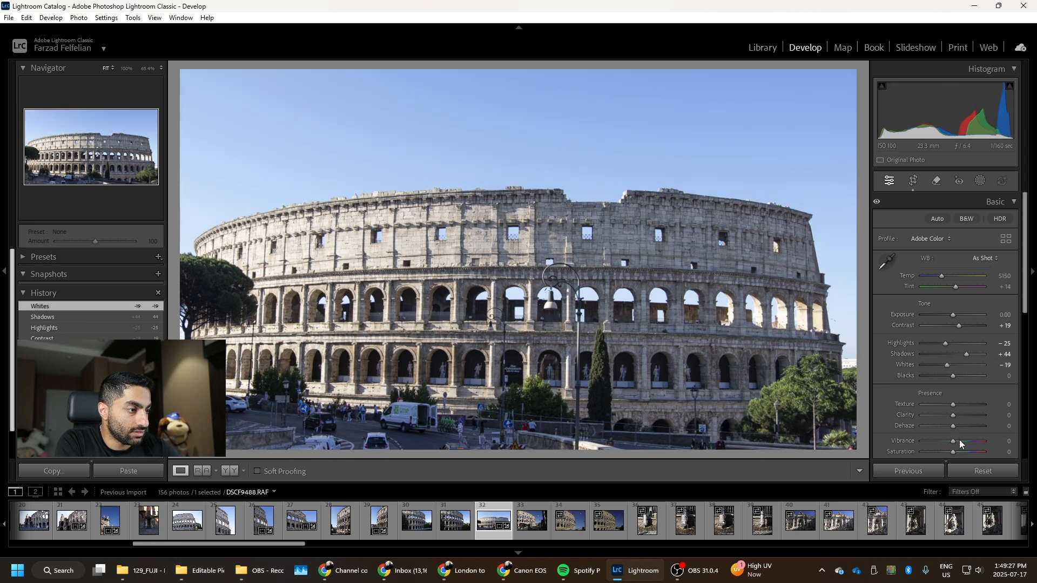
pyautogui.scroll(-3, 954, 423)
pyautogui.click(959, 260)
pyautogui.click(958, 270)
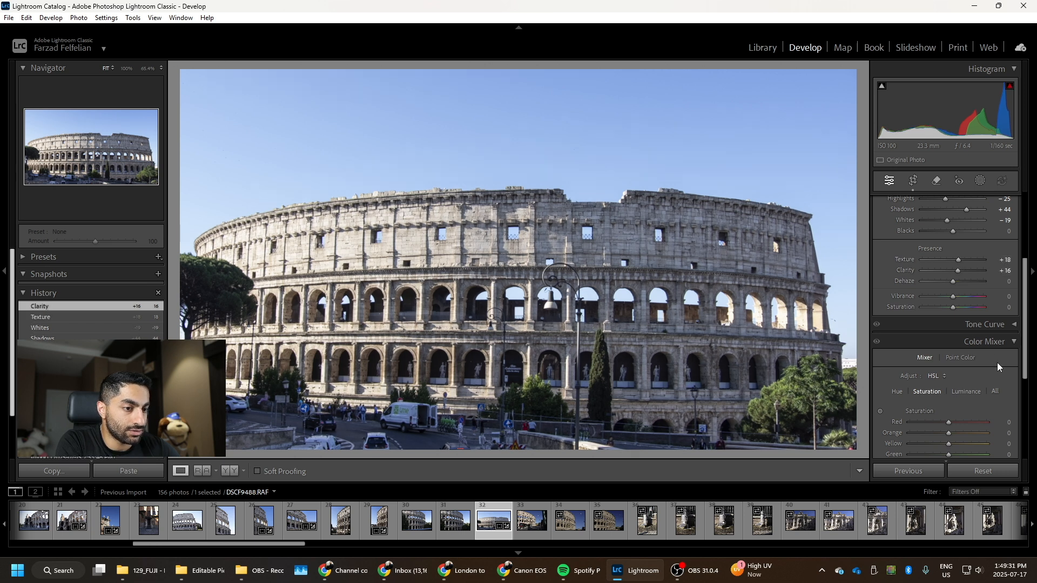
# - Adjust DSCF9488's colour saturation to orange +23, yellow +23 and green -33, and set its contrast to +26
pyautogui.moveTo(953, 433); pyautogui.dragTo(957, 444)
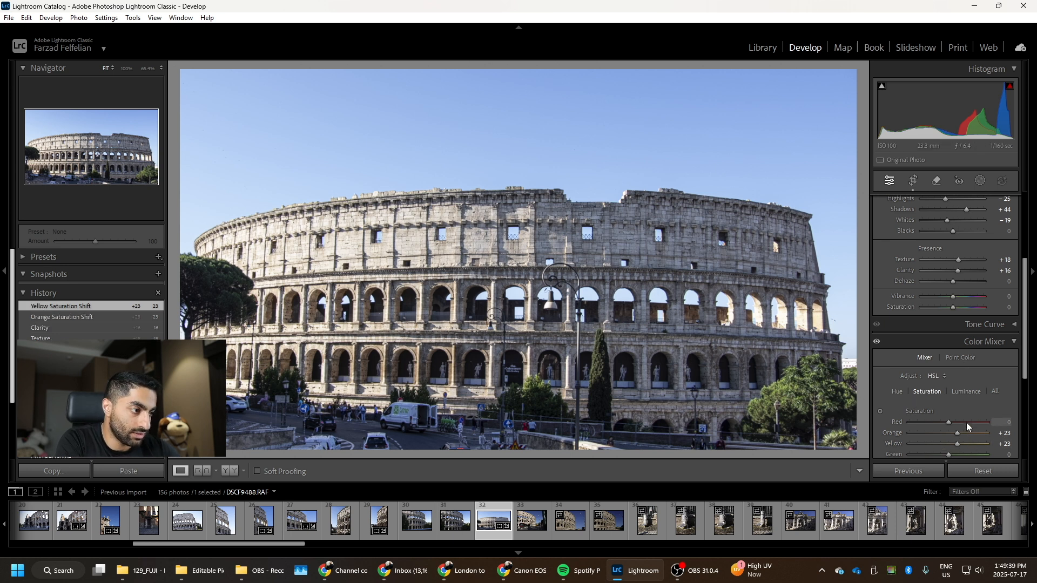
pyautogui.scroll(-3, 967, 428)
pyautogui.moveTo(950, 358); pyautogui.dragTo(860, 377)
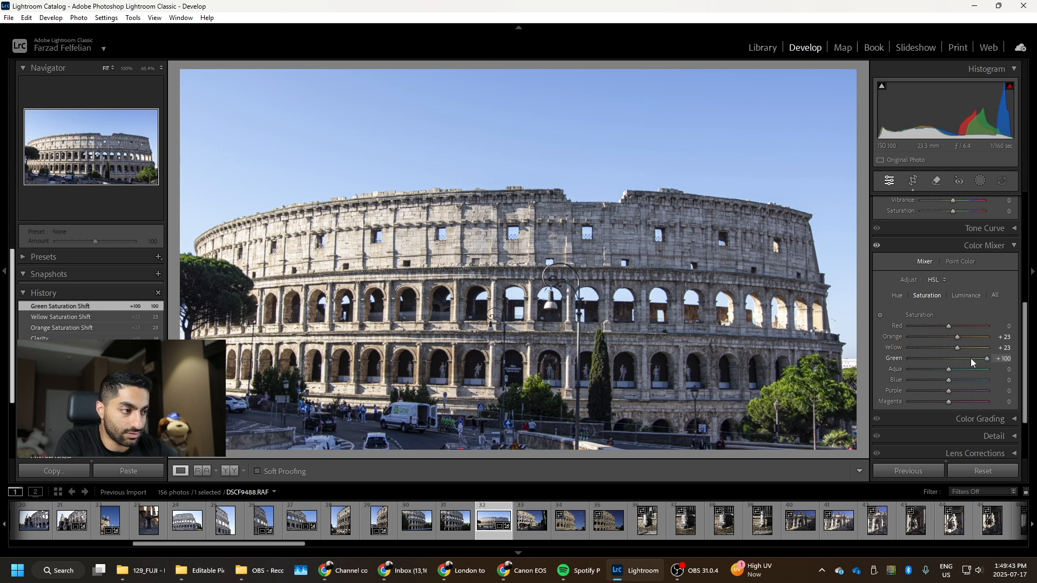
pyautogui.moveTo(972, 359); pyautogui.dragTo(937, 362)
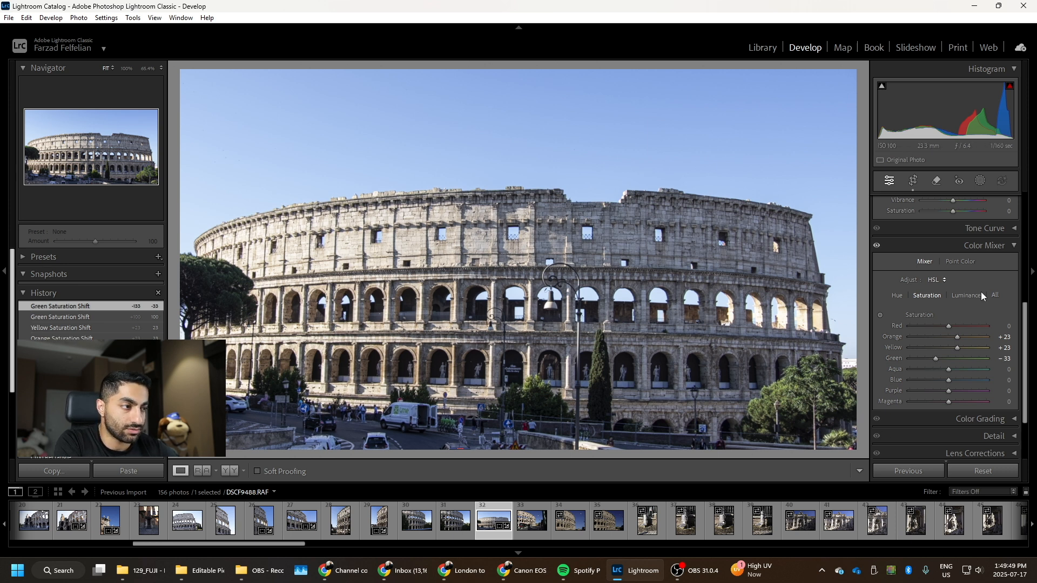
pyautogui.scroll(5, 945, 352)
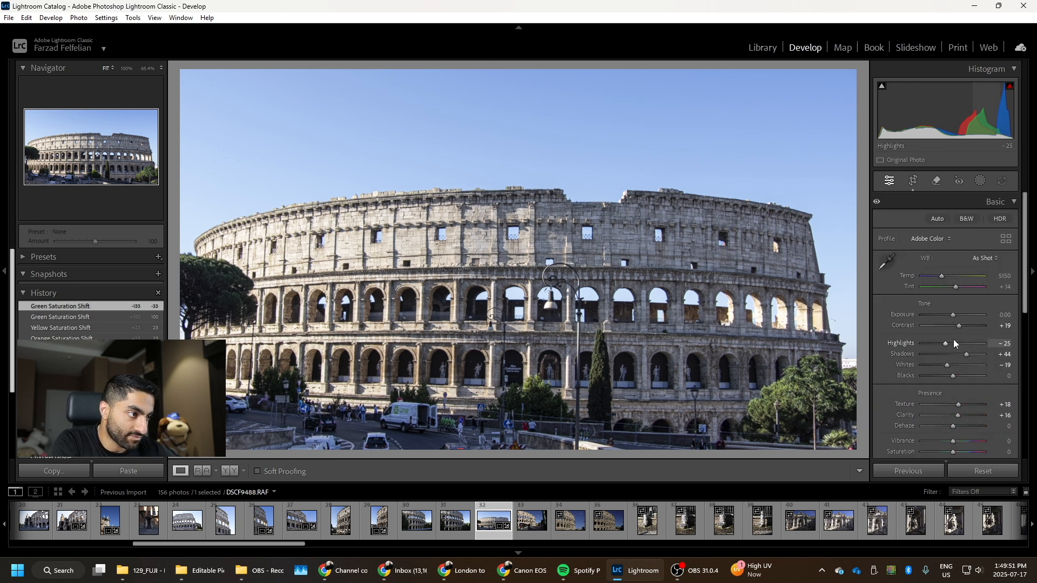
pyautogui.moveTo(958, 325); pyautogui.dragTo(960, 325)
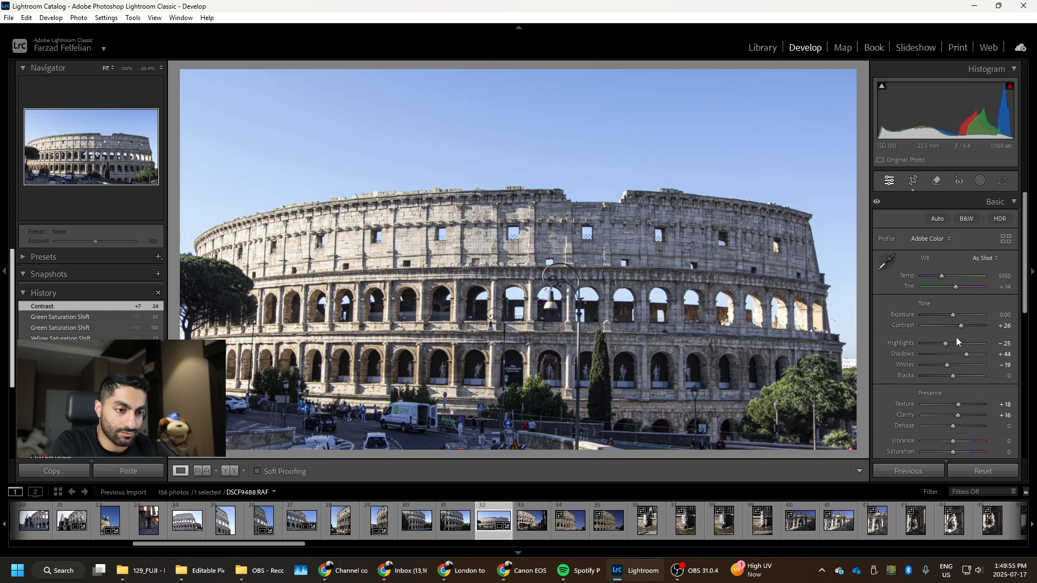
# - Go to DSCF9491, the Colosseum photo with the street lamp, and crop a thin strip off its bottom edge
pyautogui.click(524, 521)
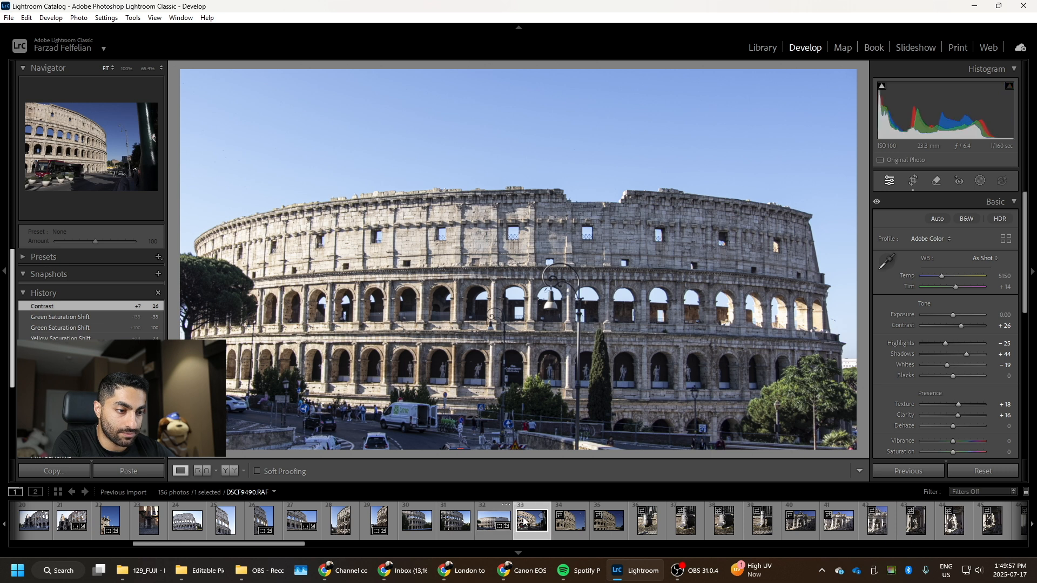
pyautogui.press('Right')
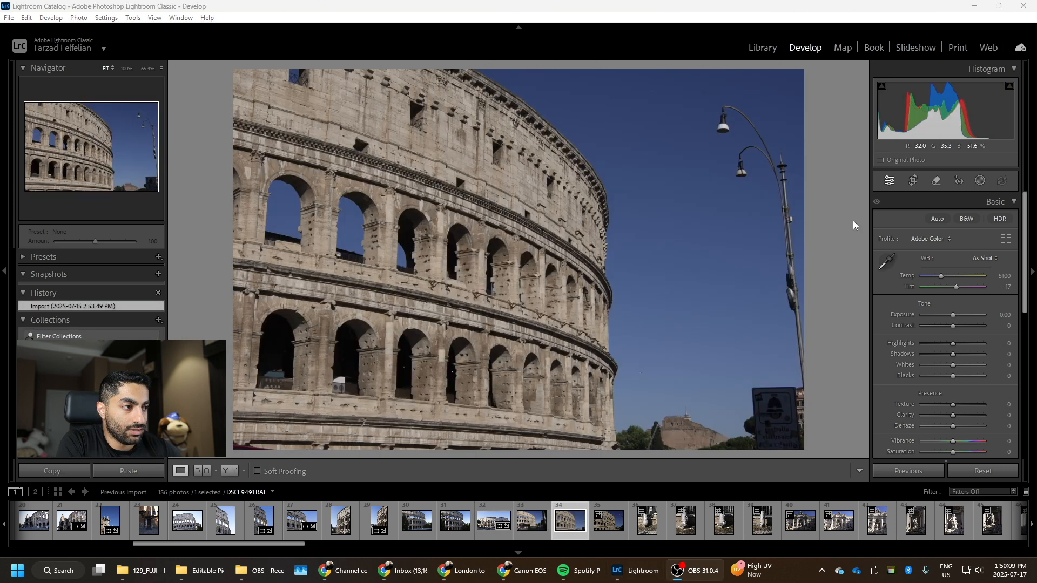
pyautogui.click(914, 181)
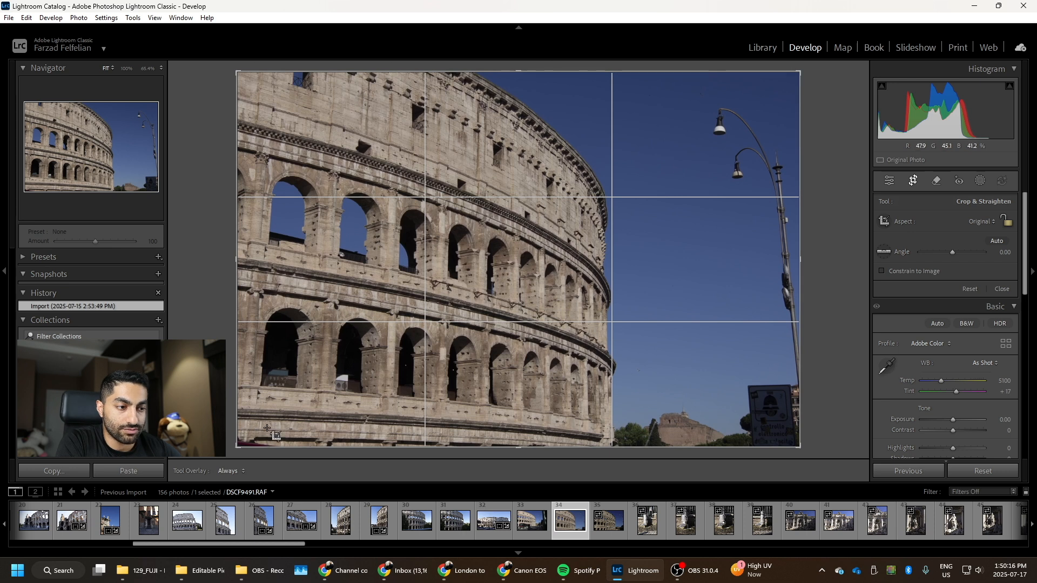
pyautogui.moveTo(533, 449); pyautogui.dragTo(541, 445)
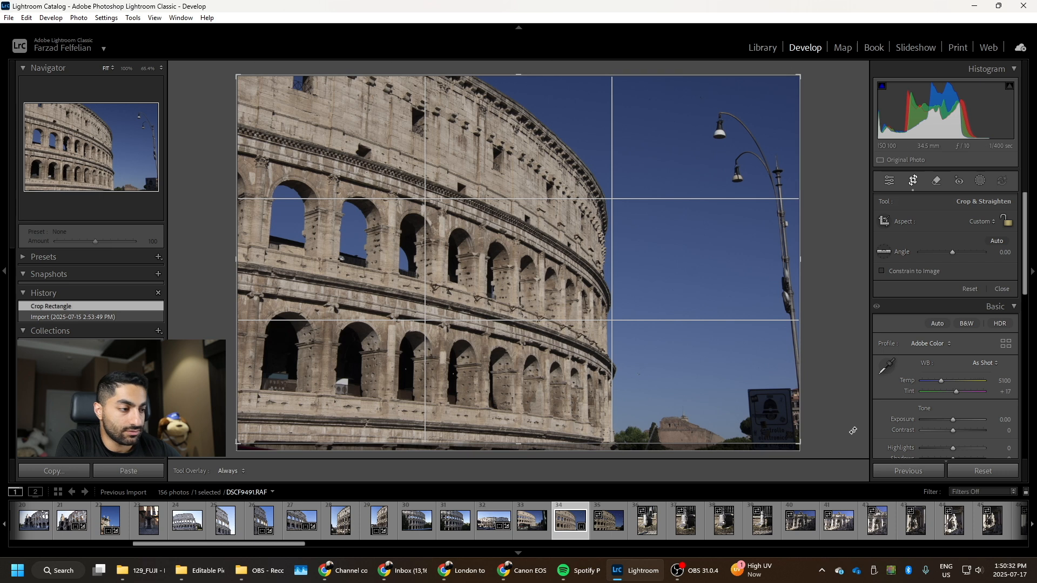
pyautogui.press('Return')
# - Brighten DSCF9491 with the tone adjustments and increase its texture
pyautogui.moveTo(958, 315); pyautogui.dragTo(944, 344)
pyautogui.moveTo(953, 326)
pyautogui.mouseDown()
pyautogui.moveTo(960, 355)
pyautogui.moveTo(959, 316)
pyautogui.mouseUp()
pyautogui.moveTo(953, 404); pyautogui.dragTo(960, 404)
pyautogui.moveTo(953, 415)
pyautogui.mouseDown()
pyautogui.moveTo(957, 404)
pyautogui.moveTo(945, 404)
pyautogui.moveTo(955, 404)
pyautogui.mouseUp()
# - Set DSCF9491's saturation to orange +15 and yellow +10, and compare the photo before and after the edits
pyautogui.scroll(-6, 983, 382)
pyautogui.moveTo(949, 289); pyautogui.dragTo(955, 289)
pyautogui.moveTo(949, 300); pyautogui.dragTo(955, 300)
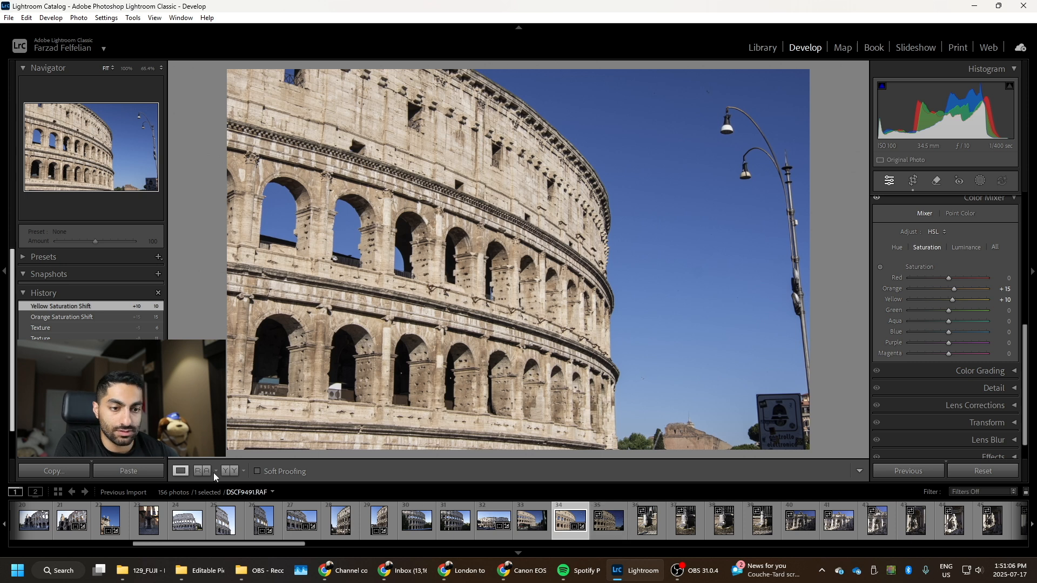
pyautogui.click(228, 471)
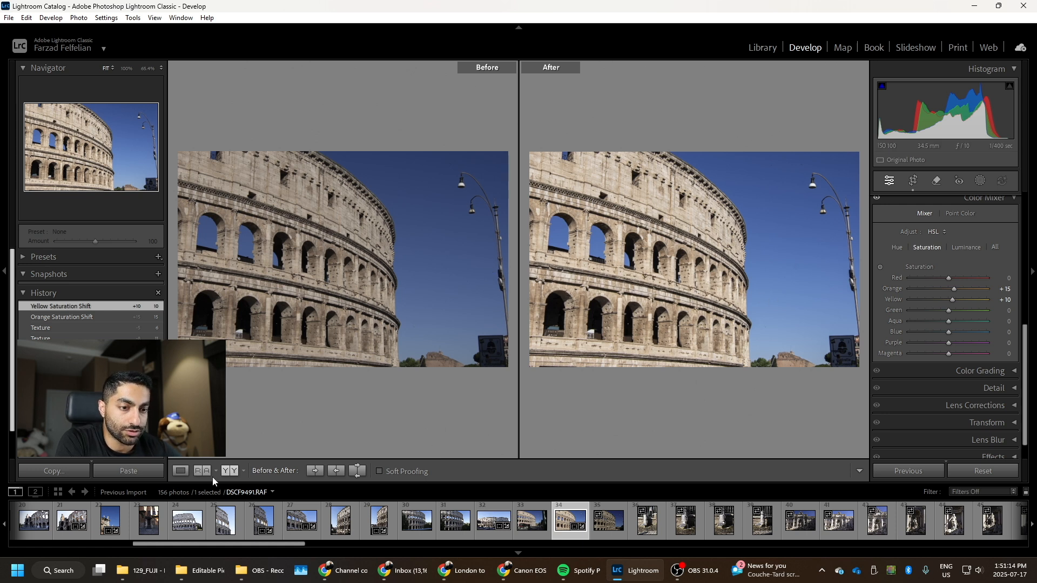
pyautogui.click(234, 472)
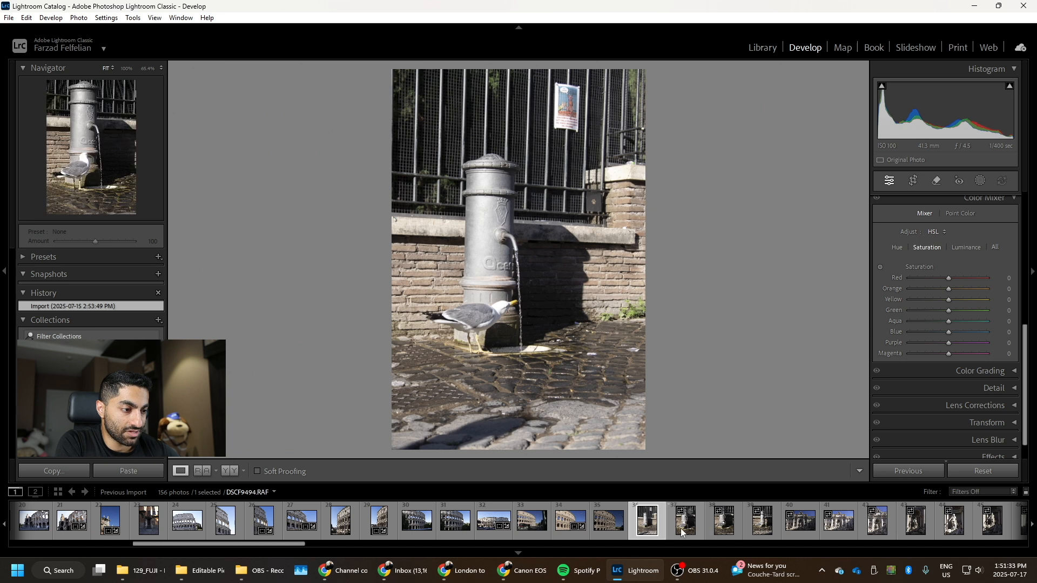
# - Look through the photos of the seagull at the drinking fountain and return to the close-up, DSCF9495
pyautogui.click(685, 526)
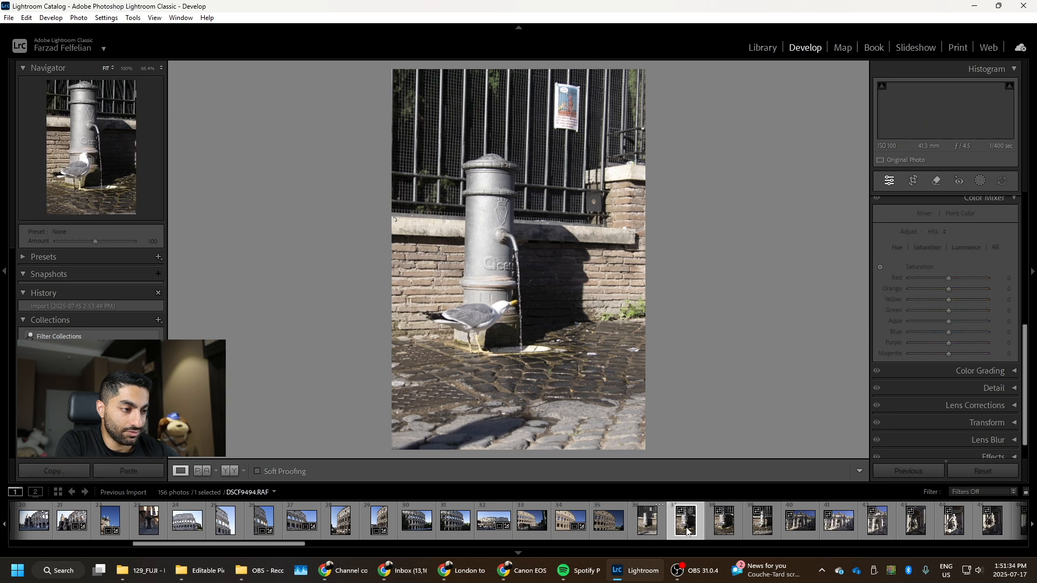
pyautogui.click(724, 522)
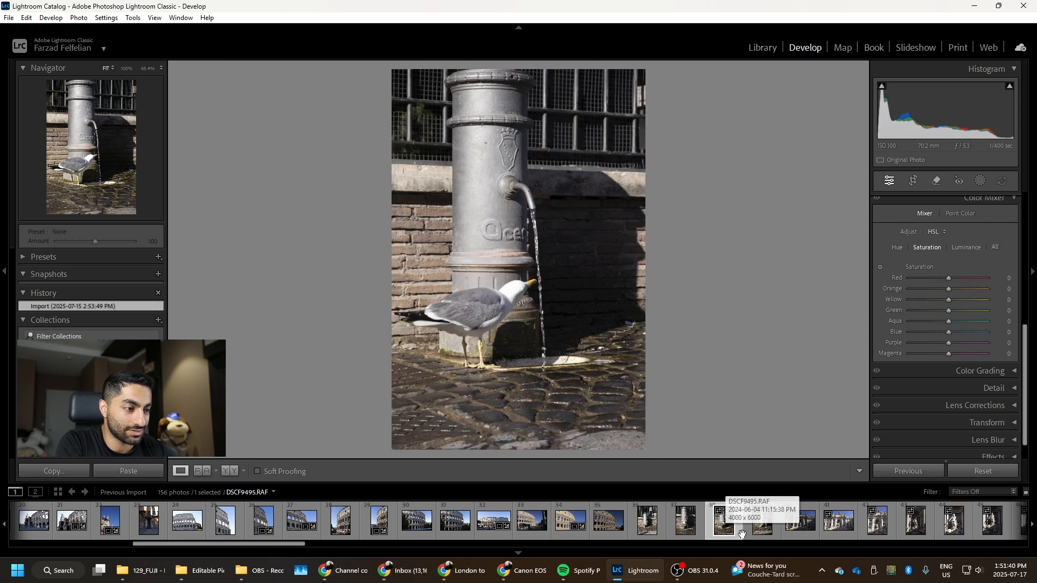
pyautogui.click(745, 522)
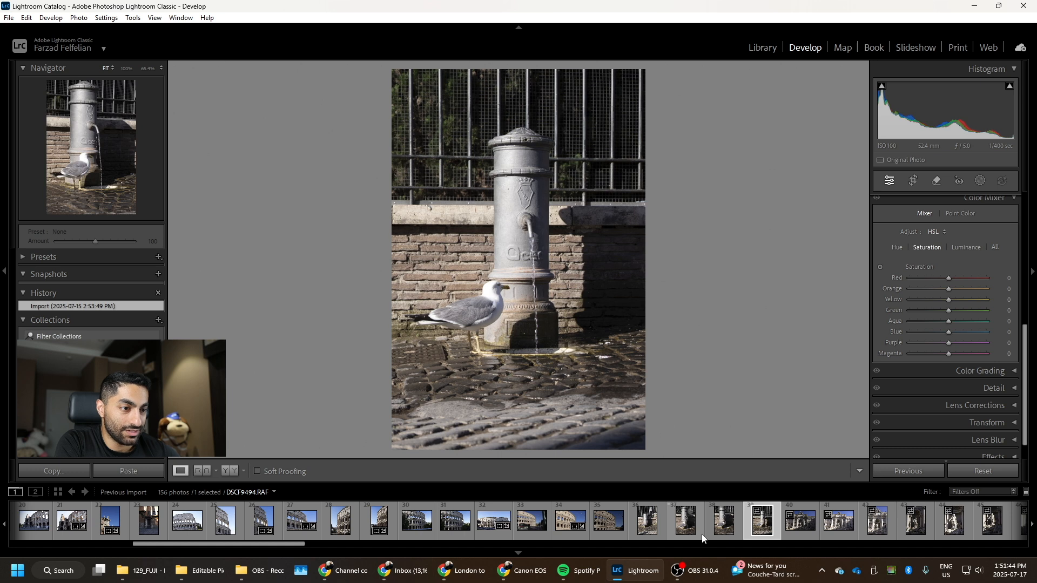
pyautogui.click(726, 524)
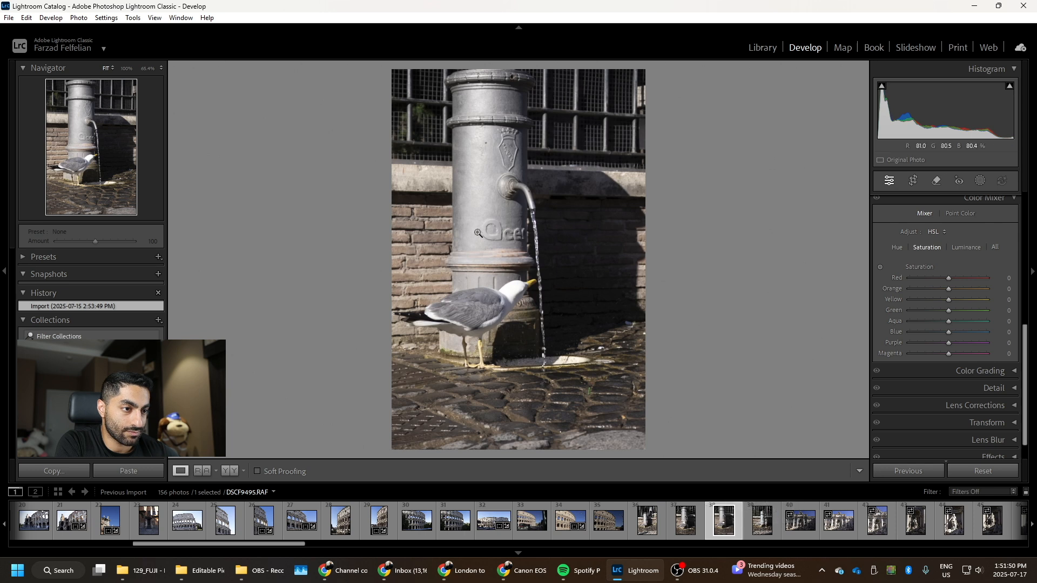
# - Examine DSCF9495 at high magnification, checking the sharpness of the seagull's head, feathers and feet and of the water stream
pyautogui.click(518, 233)
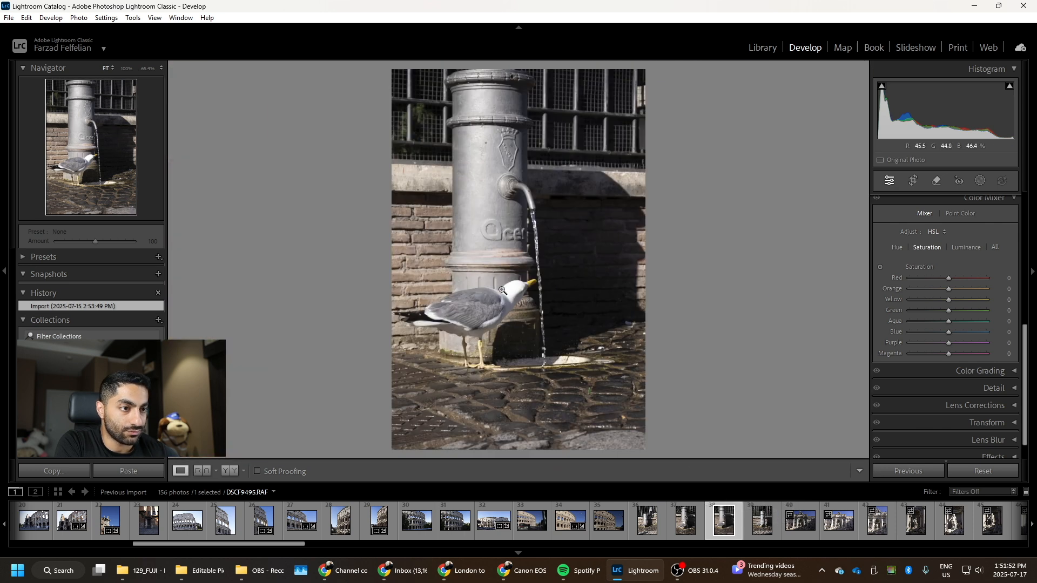
pyautogui.click(507, 290)
pyautogui.click(516, 273)
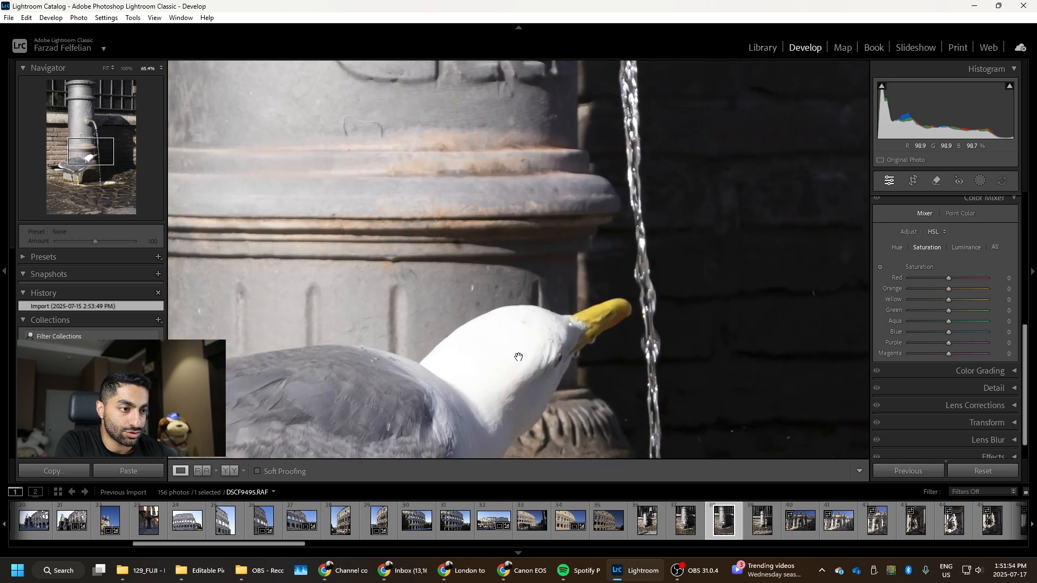
pyautogui.click(543, 420)
pyautogui.click(506, 312)
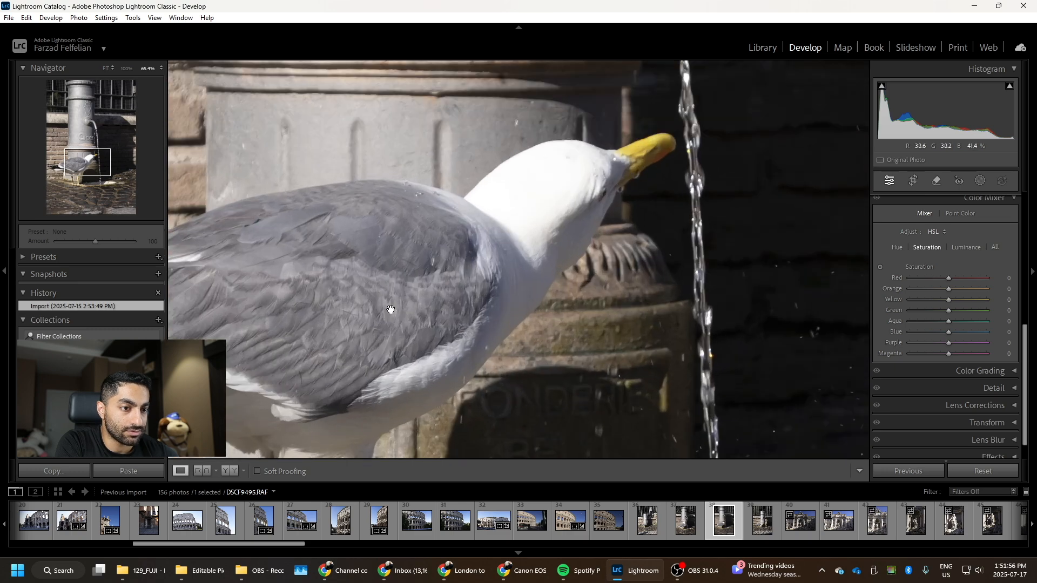
pyautogui.moveTo(314, 320); pyautogui.dragTo(603, 263)
pyautogui.scroll(10, 569, 299)
pyautogui.scroll(-15, 572, 296)
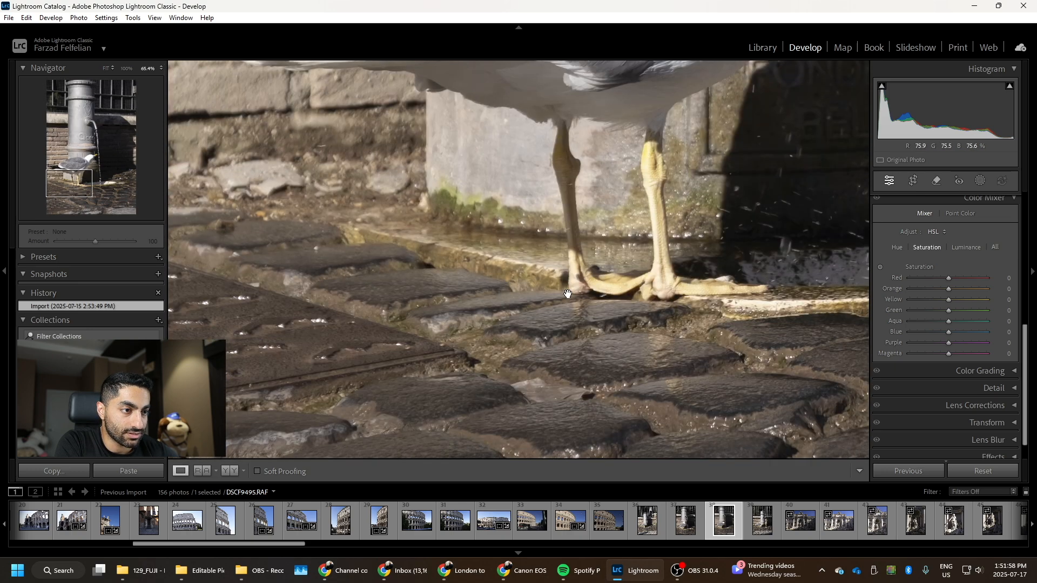
pyautogui.scroll(8, 570, 252)
pyautogui.scroll(-1, 571, 254)
pyautogui.scroll(-6, 572, 253)
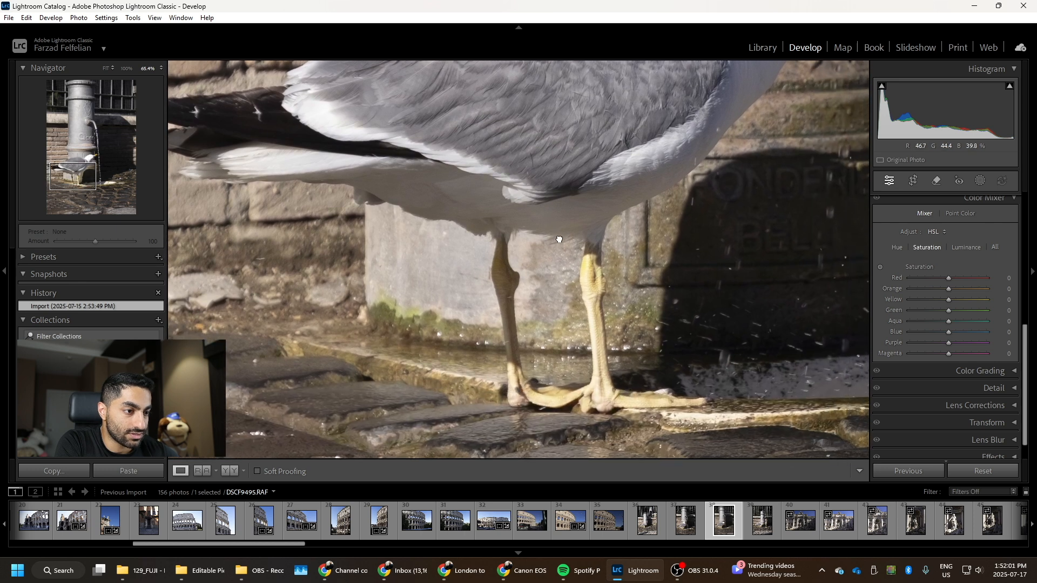
pyautogui.moveTo(559, 240); pyautogui.dragTo(557, 237)
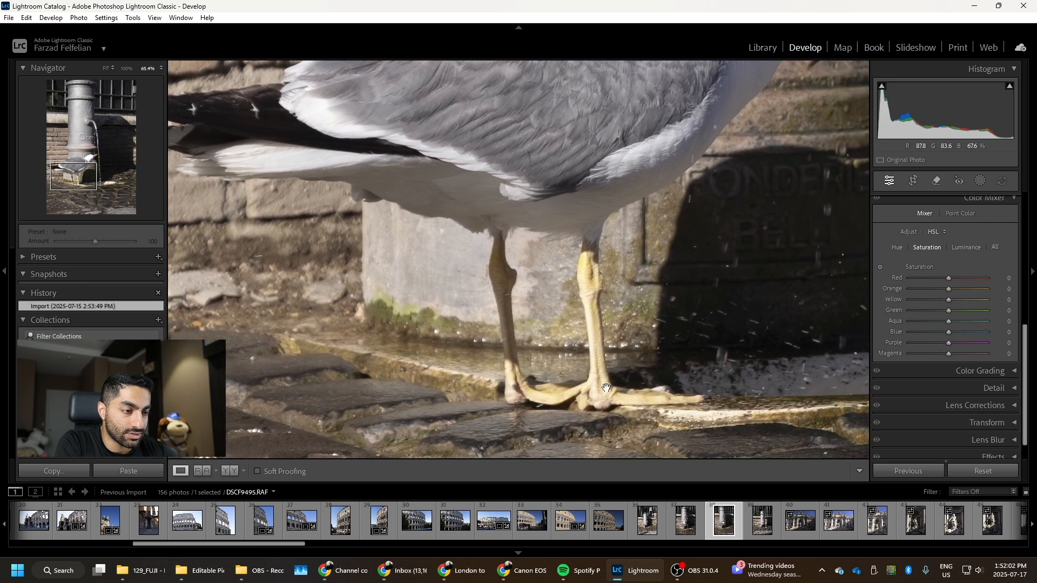
pyautogui.scroll(5, 586, 202)
pyautogui.moveTo(603, 335); pyautogui.dragTo(427, 324)
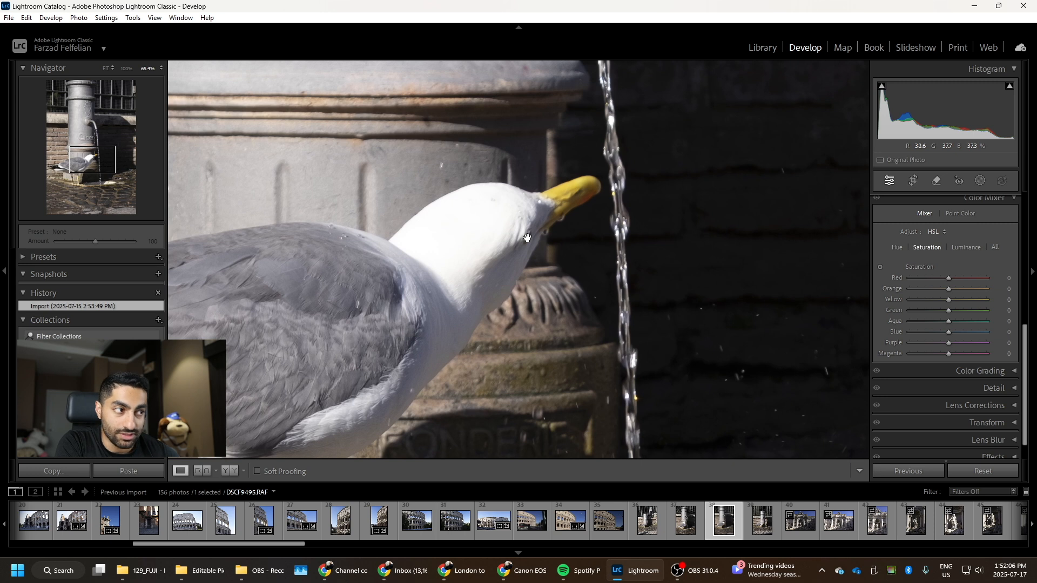
pyautogui.moveTo(543, 219); pyautogui.dragTo(529, 323)
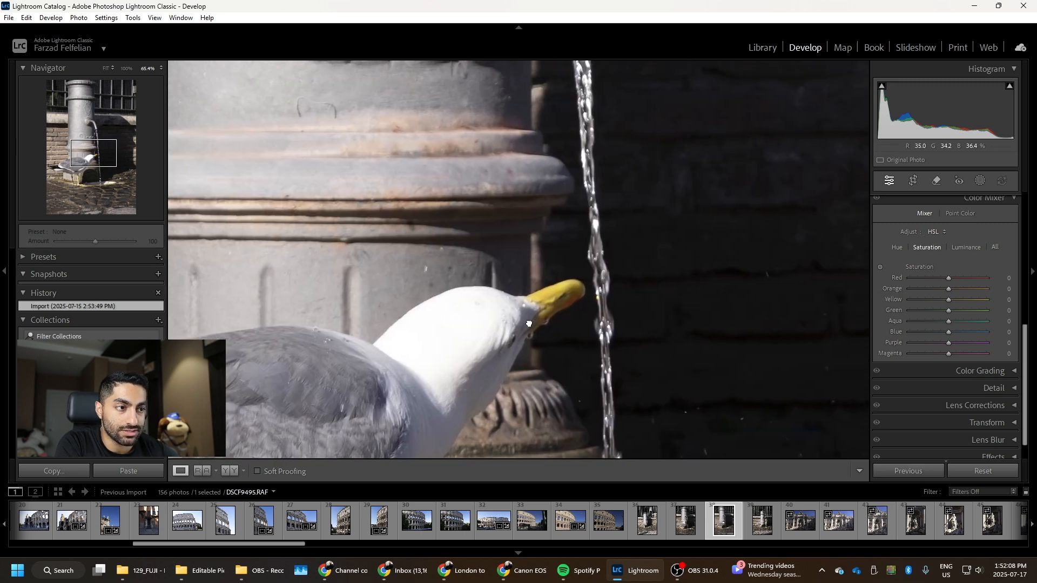
pyautogui.moveTo(508, 279); pyautogui.dragTo(544, 447)
pyautogui.moveTo(479, 312); pyautogui.dragTo(588, 475)
pyautogui.click(557, 277)
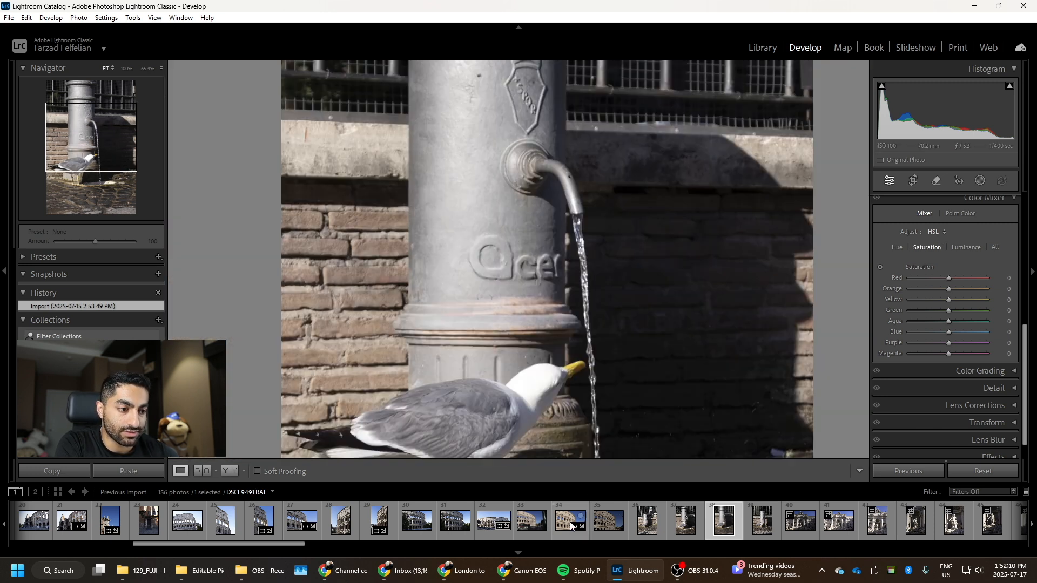
# - Examine DSCF9494 at high magnification, checking the sharpness of the seagull's head and feathers, the fountain base and the water stream
pyautogui.click(686, 521)
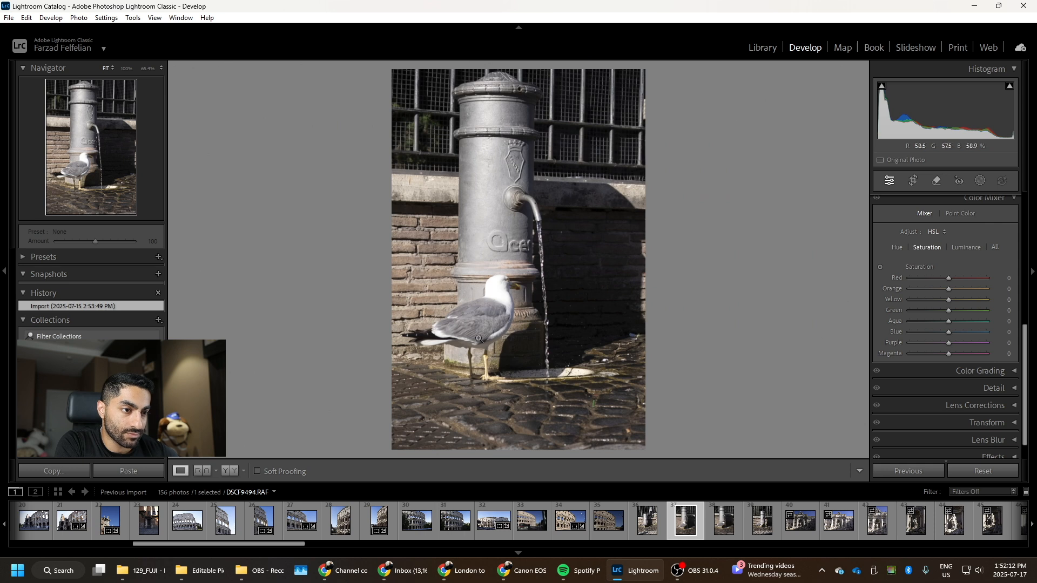
pyautogui.click(478, 338)
pyautogui.moveTo(568, 270); pyautogui.dragTo(433, 447)
pyautogui.moveTo(662, 264); pyautogui.dragTo(511, 523)
pyautogui.click(499, 495)
pyautogui.moveTo(424, 436); pyautogui.dragTo(350, 26)
pyautogui.moveTo(349, 369); pyautogui.dragTo(444, 286)
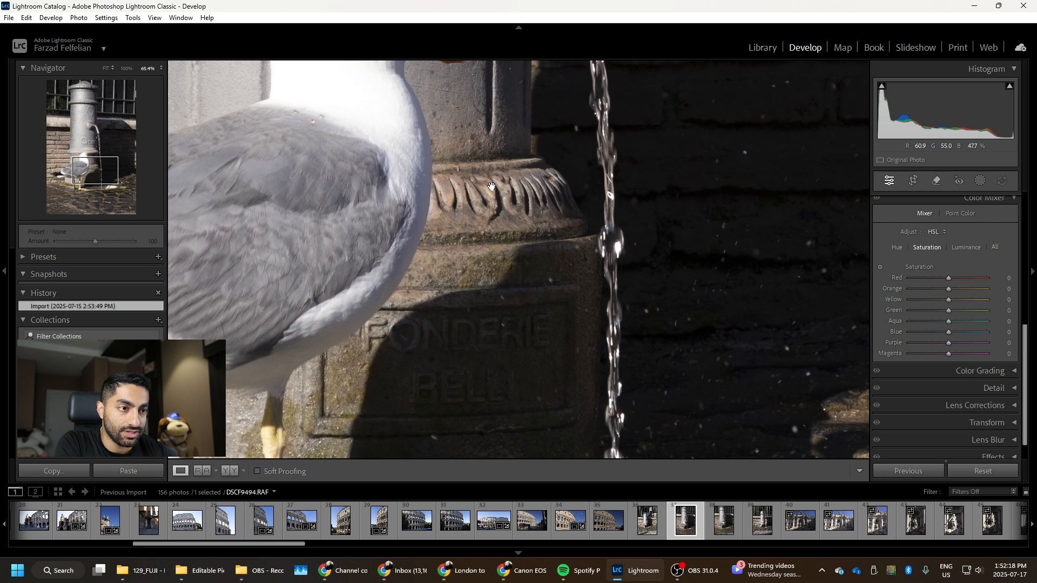
pyautogui.moveTo(427, 200); pyautogui.dragTo(473, 343)
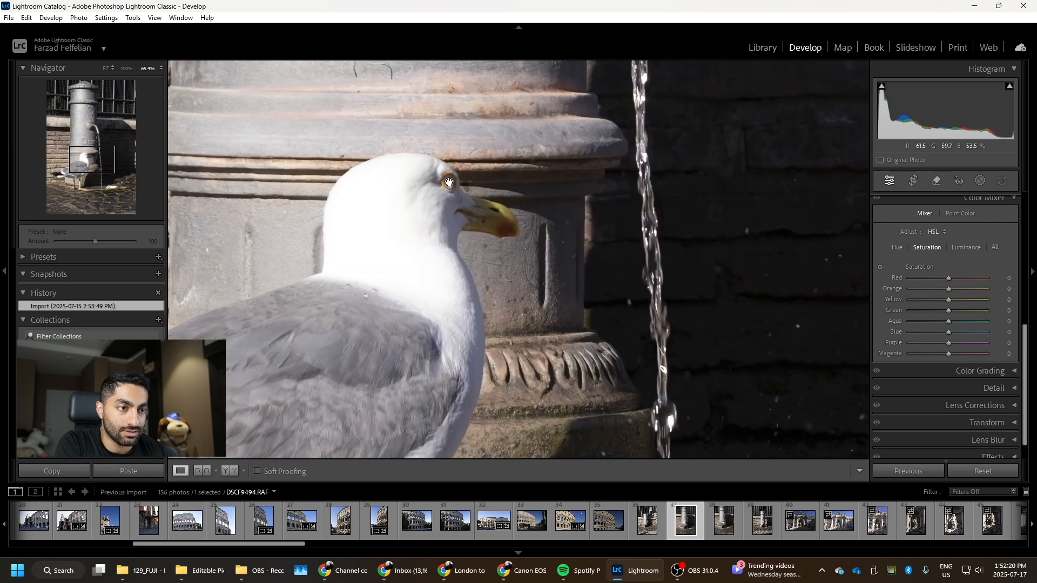
pyautogui.click(590, 249)
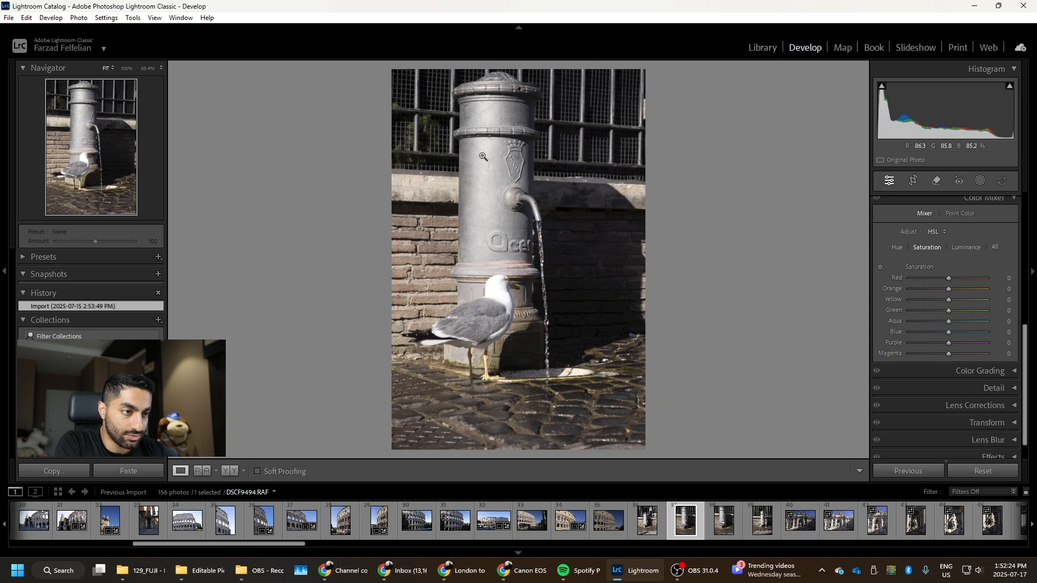
# - Examine DSCF9493 at high magnification, checking the detail of the fountain, the drinking seagull and the water stream
pyautogui.click(632, 527)
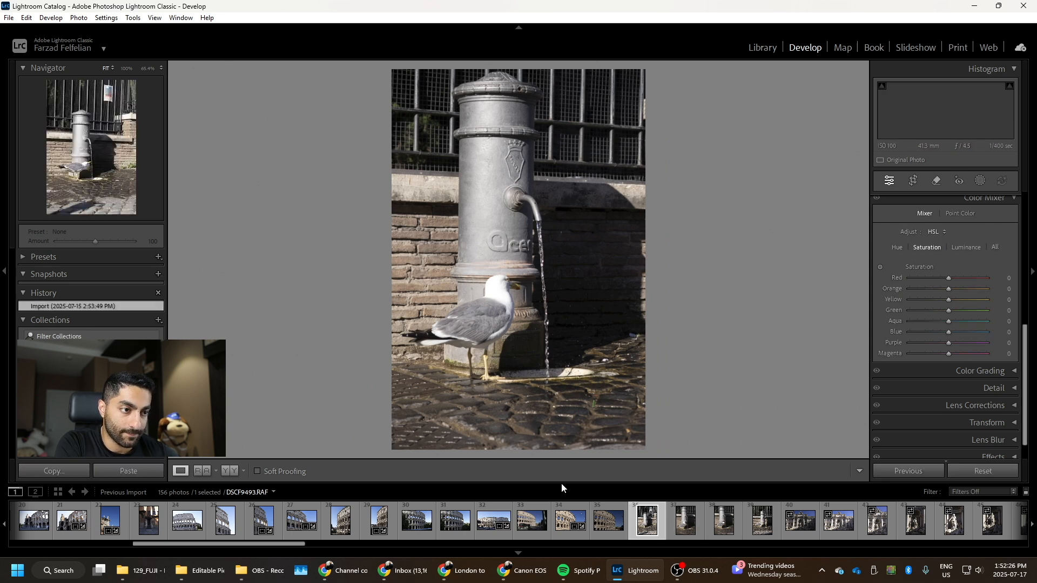
pyautogui.click(496, 266)
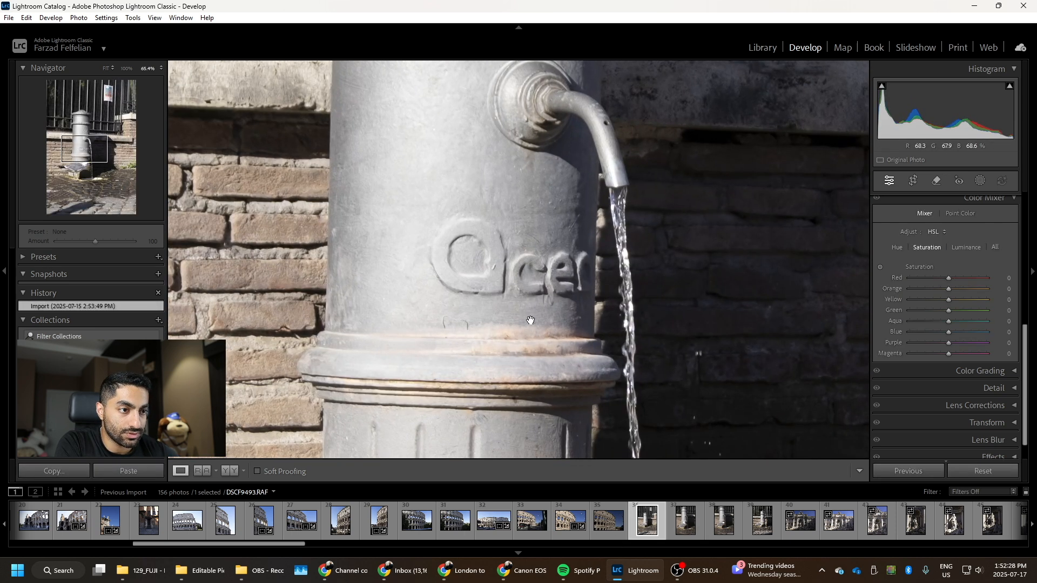
pyautogui.moveTo(531, 321); pyautogui.dragTo(665, 163)
pyautogui.moveTo(608, 301); pyautogui.dragTo(525, 132)
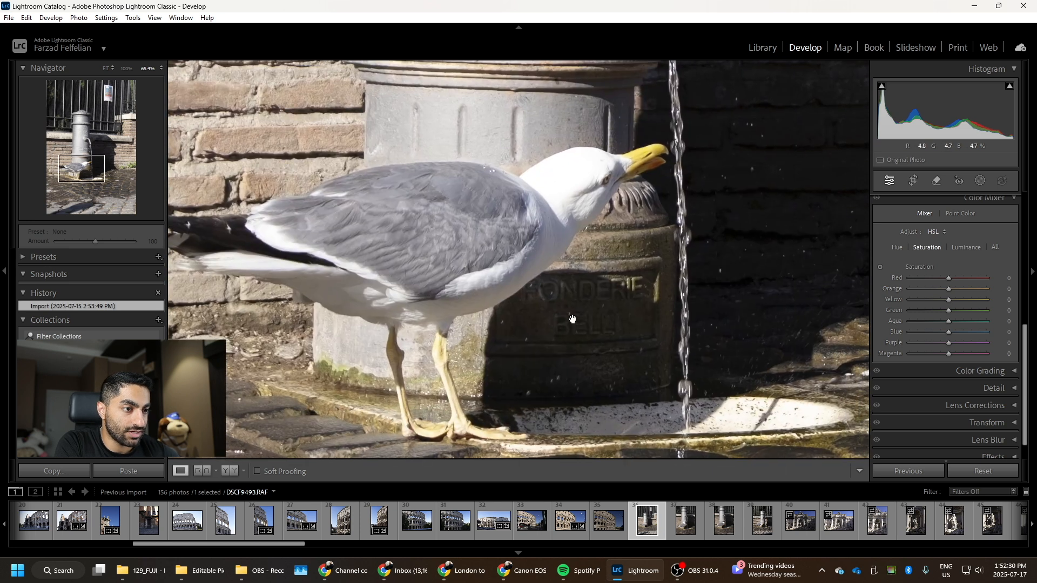
pyautogui.click(491, 323)
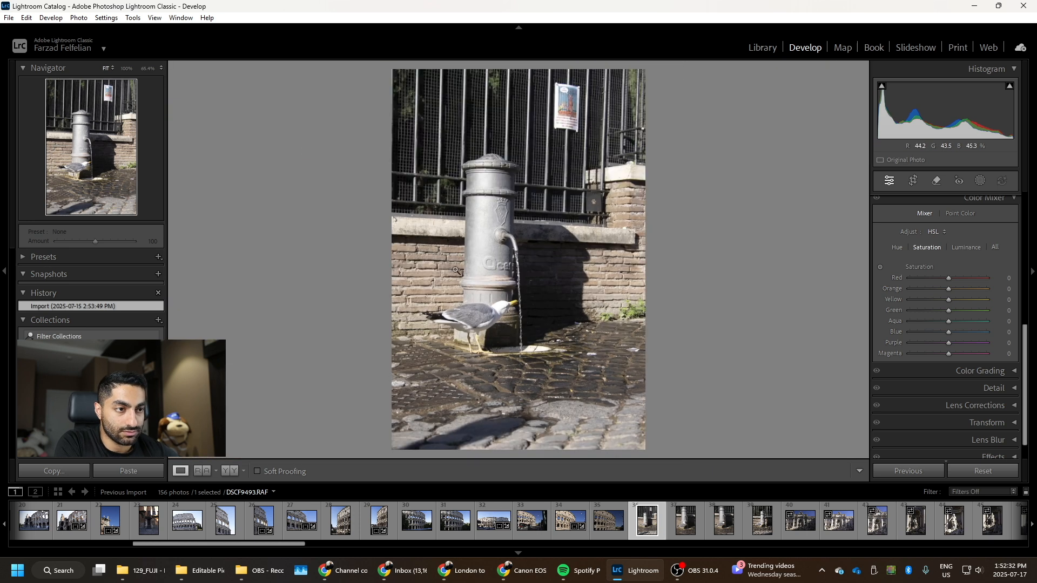
# - Examine DSCF9496 at high magnification around the fountain and the seagull standing beside it
pyautogui.click(753, 529)
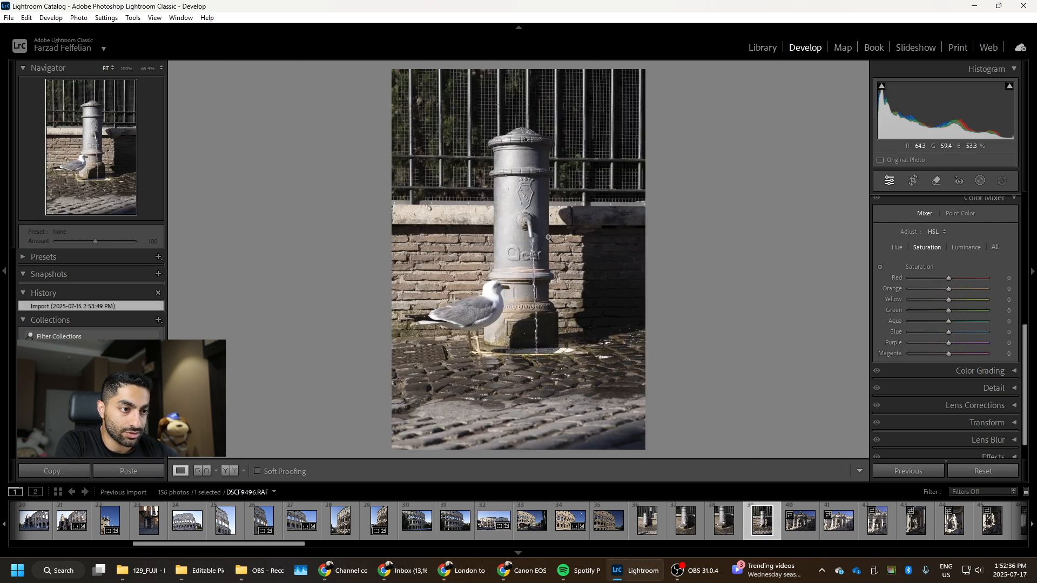
pyautogui.click(528, 276)
pyautogui.click(528, 276)
pyautogui.click(548, 307)
pyautogui.moveTo(488, 319); pyautogui.dragTo(475, 219)
pyautogui.click(485, 279)
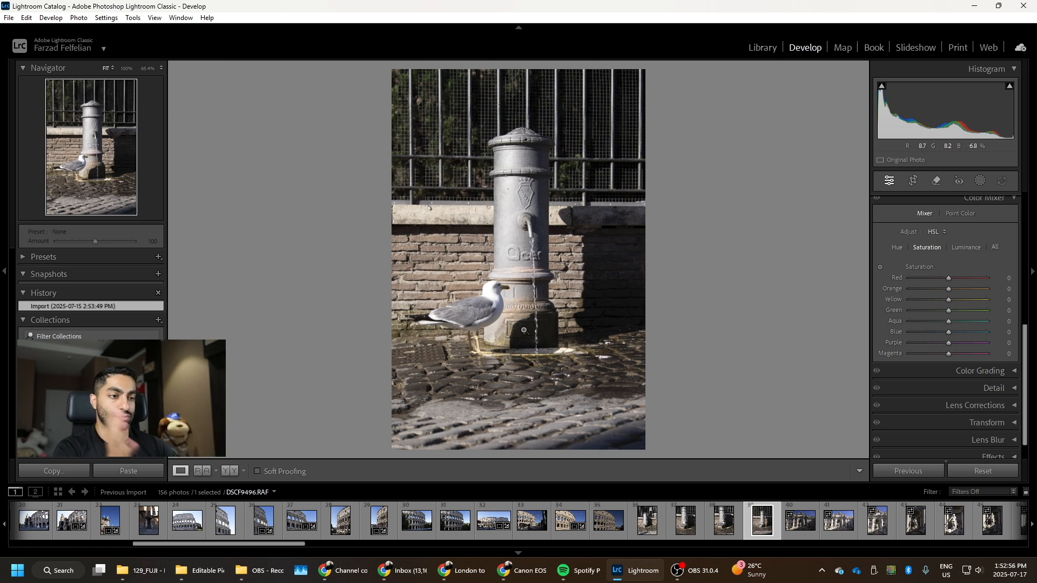
# - Try a tighter crop of DSCF9493 around the fountain and seagull with a -1.38 angle, and reset the photo's edits
pyautogui.click(718, 527)
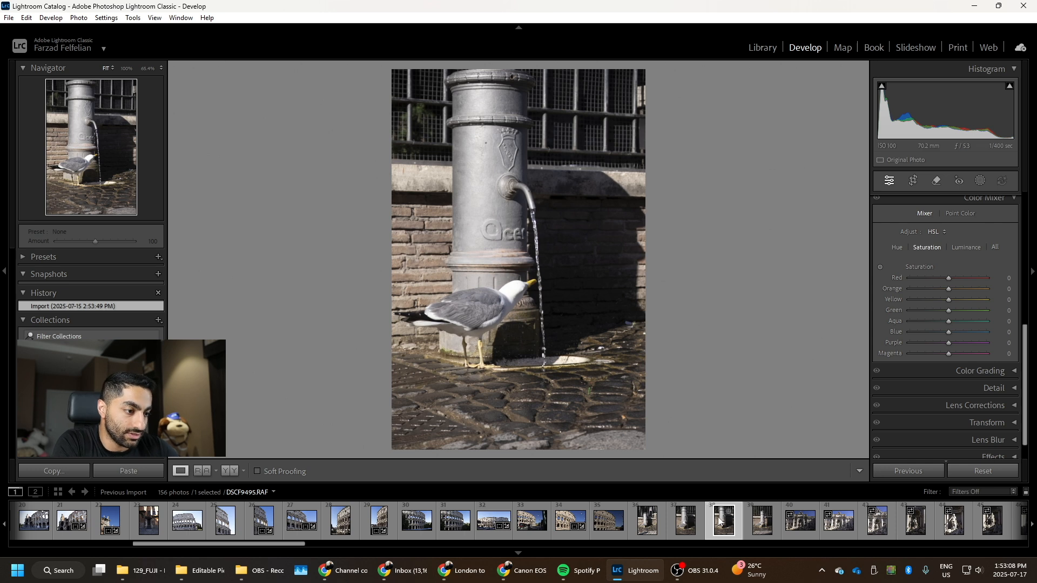
pyautogui.click(683, 526)
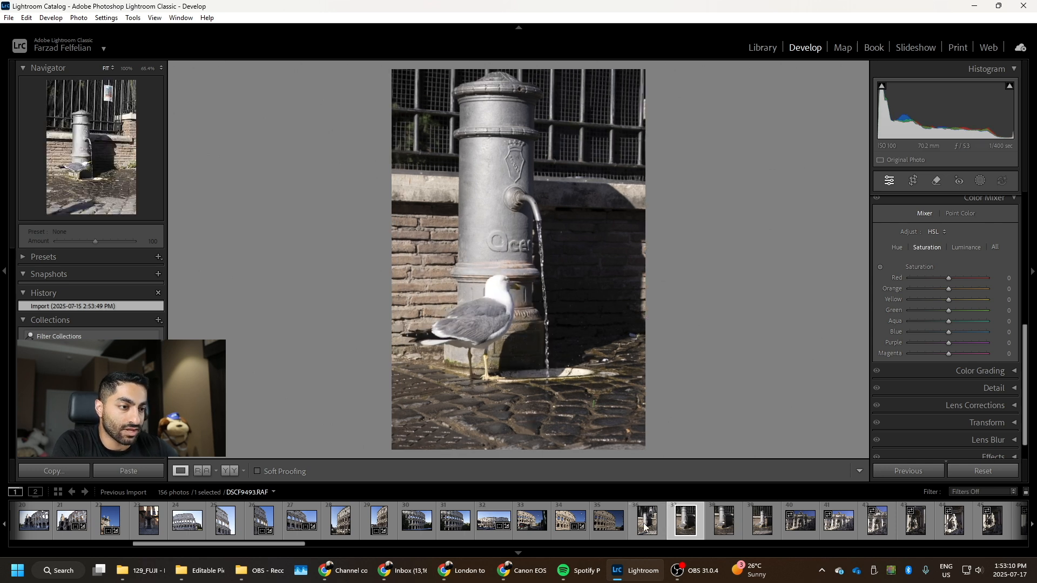
pyautogui.click(644, 527)
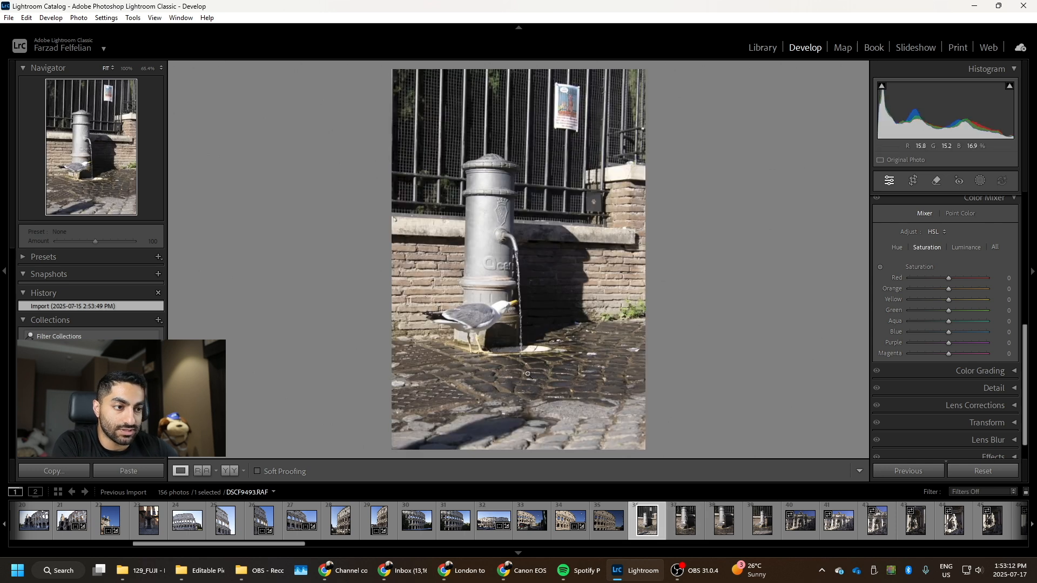
pyautogui.press('r')
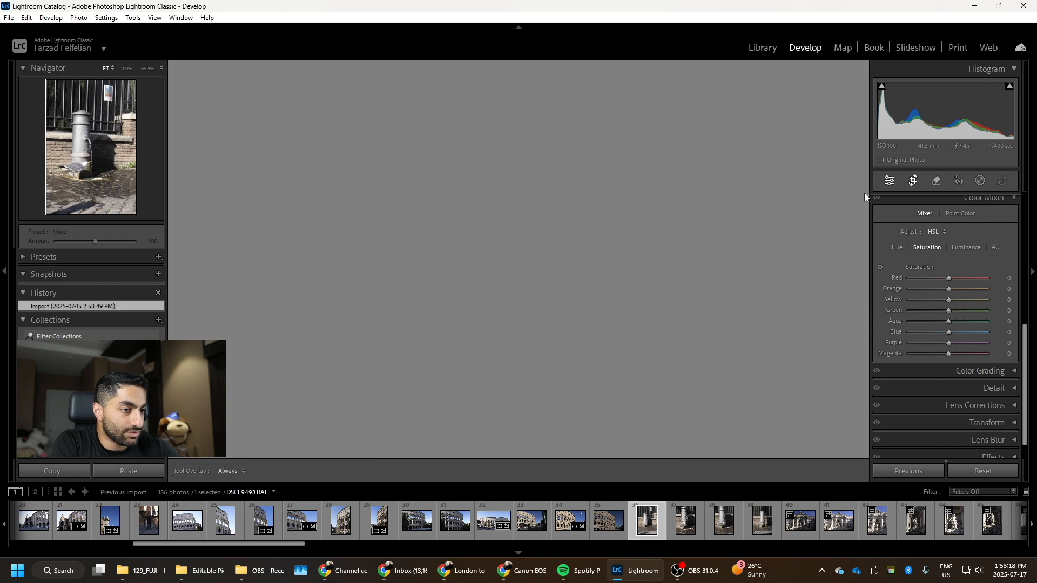
pyautogui.moveTo(642, 447); pyautogui.dragTo(628, 413)
pyautogui.press('Return')
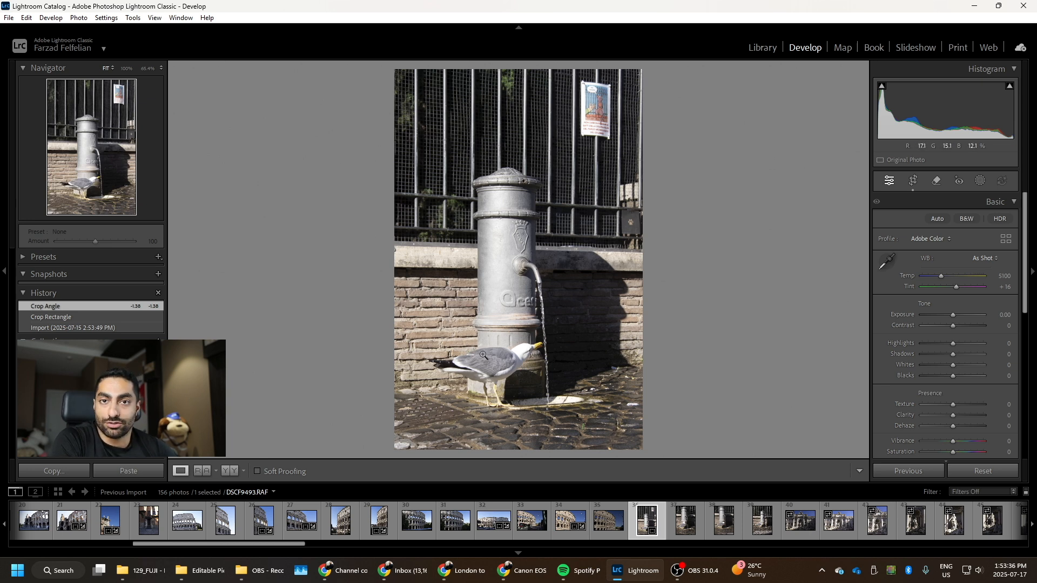
pyautogui.click(965, 467)
# - Crop DSCF9496 with a custom aspect, trimming the foreground cobblestones and the upper fence to frame the fountain and seagull more tightly
pyautogui.click(769, 518)
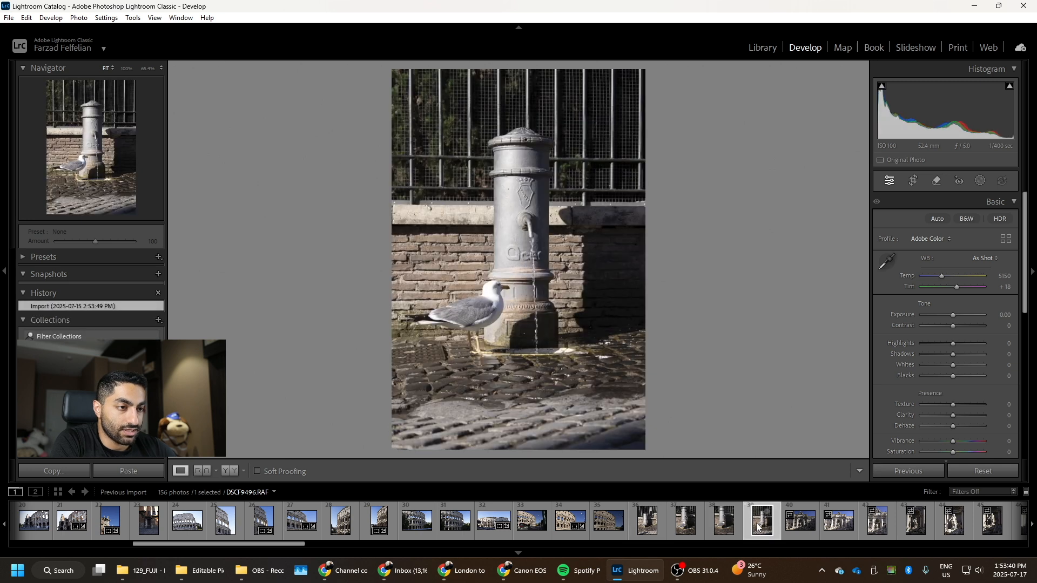
pyautogui.click(913, 181)
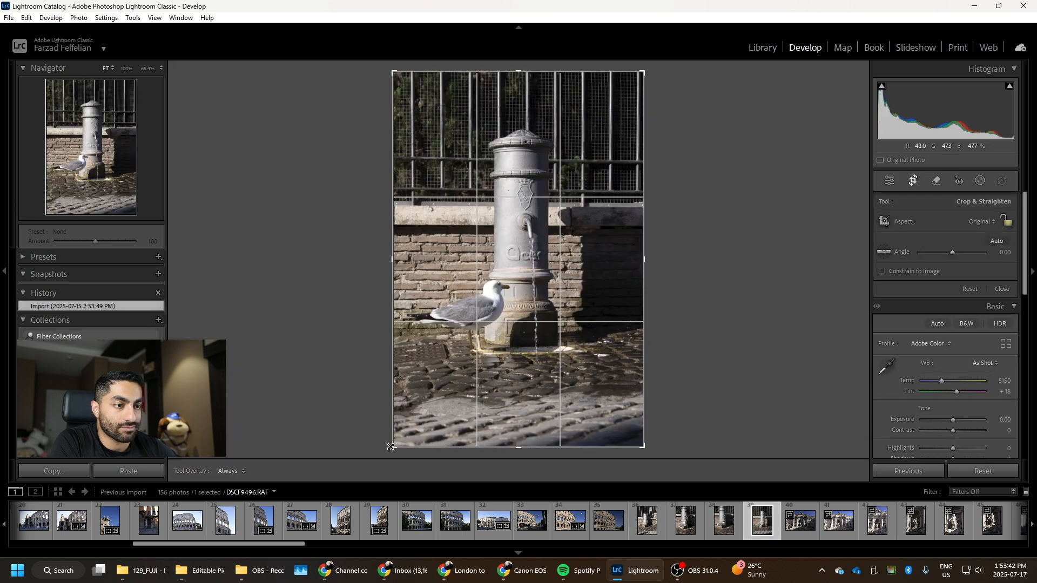
pyautogui.moveTo(390, 448); pyautogui.dragTo(365, 467)
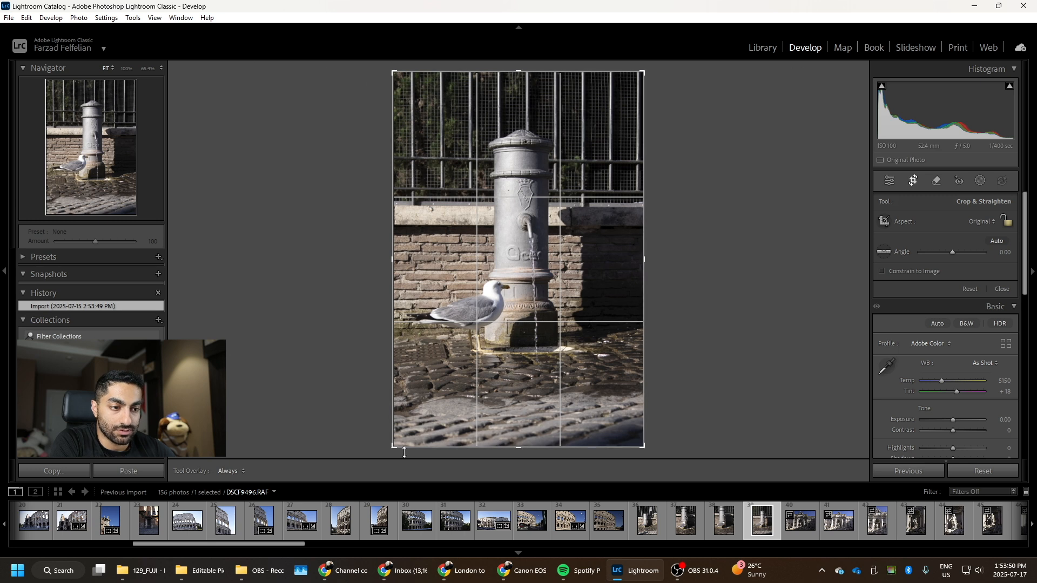
pyautogui.moveTo(397, 448); pyautogui.dragTo(386, 423)
pyautogui.moveTo(396, 95); pyautogui.dragTo(402, 116)
pyautogui.moveTo(482, 186); pyautogui.dragTo(492, 190)
pyautogui.moveTo(586, 214); pyautogui.dragTo(584, 205)
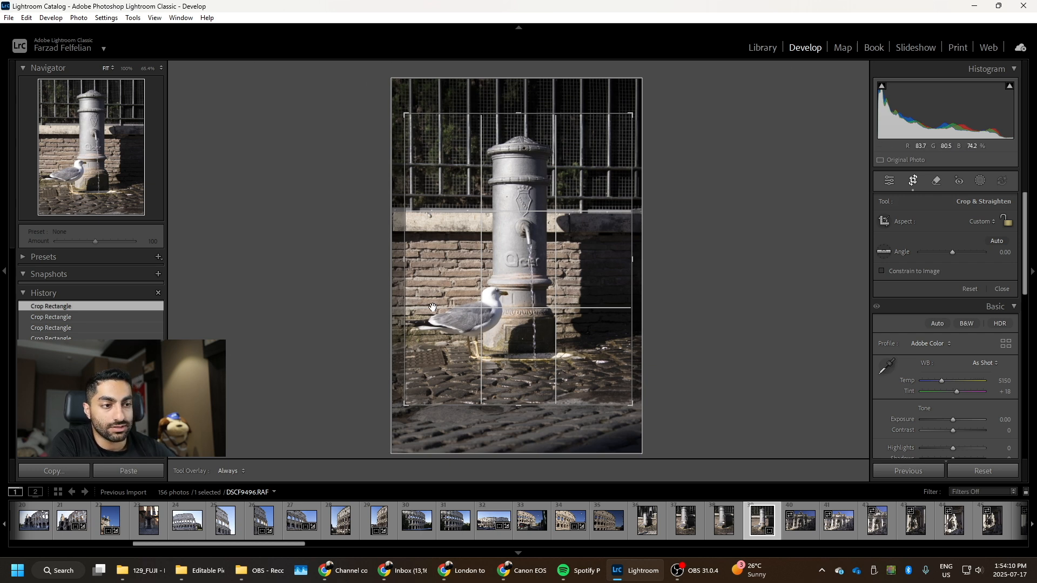
pyautogui.press('Return')
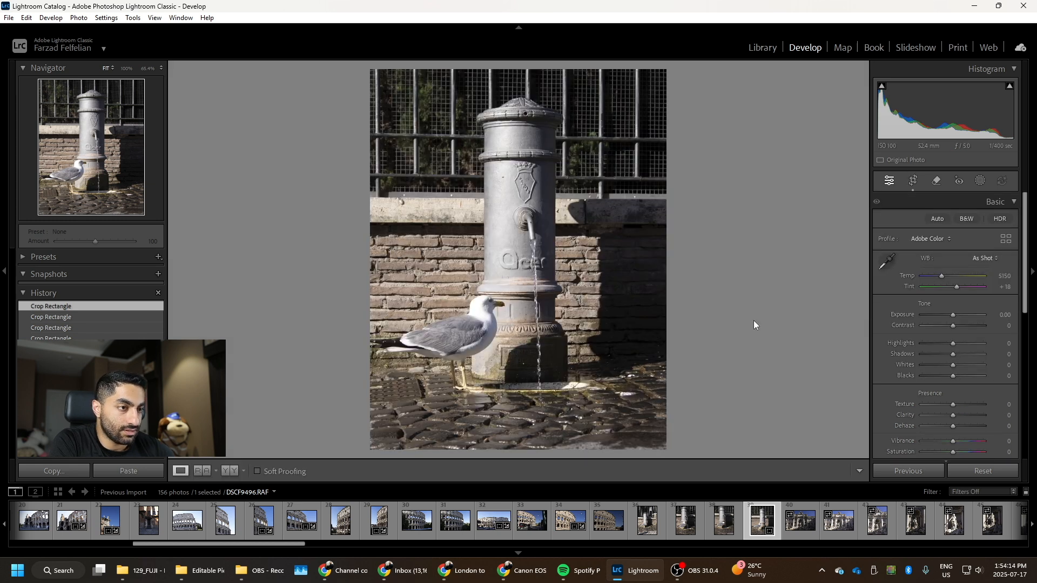
# - Set DSCF9496's exposure to +0.44, contrast to +5 and highlights to -60, and inspect the fountain's surface up close
pyautogui.moveTo(958, 312); pyautogui.dragTo(935, 352)
pyautogui.click(504, 196)
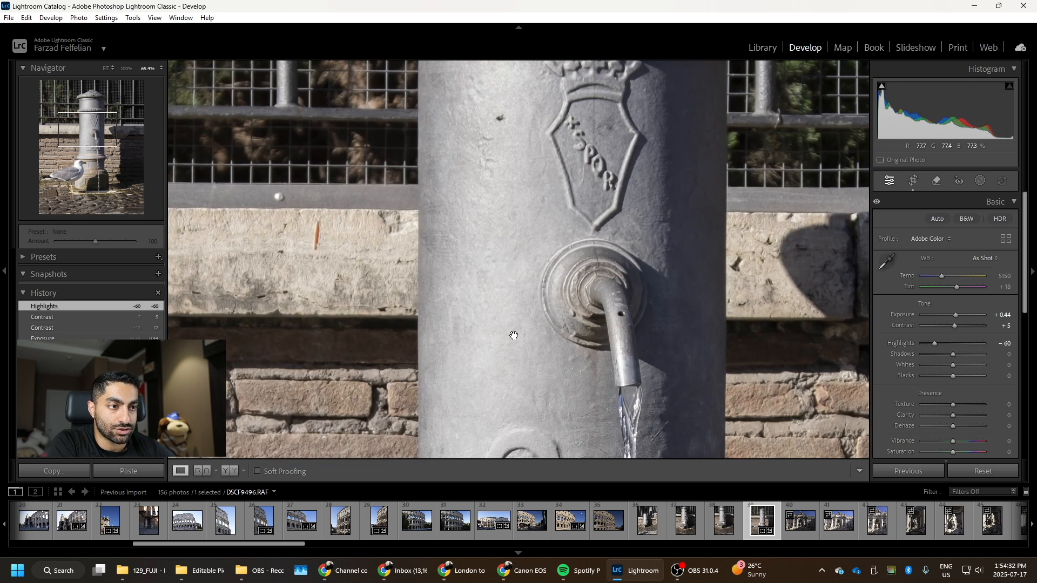
pyautogui.moveTo(512, 280); pyautogui.dragTo(514, 188)
pyautogui.click(539, 169)
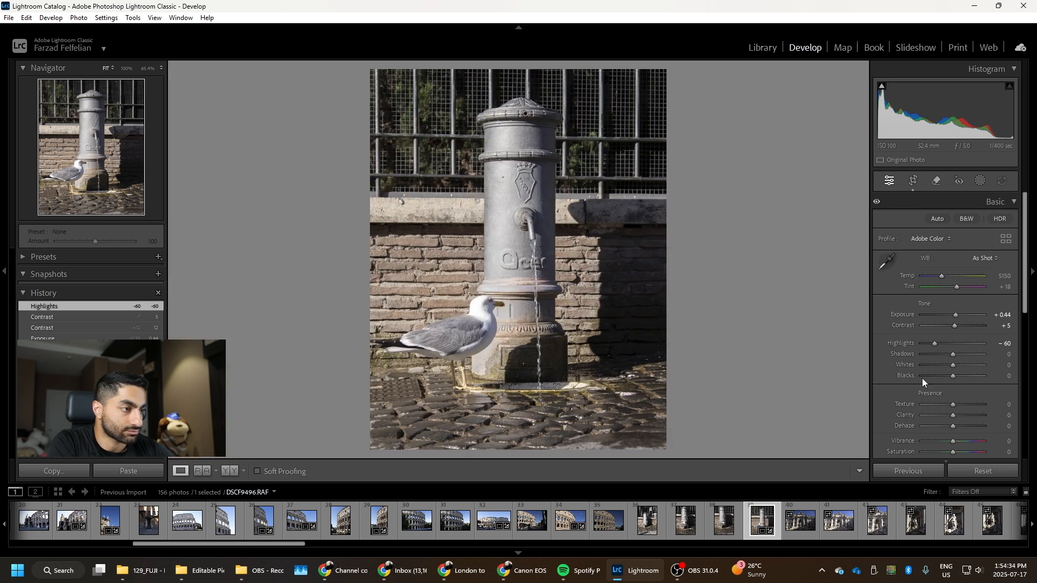
# - Set DSCF9496's shadows to -25 and whites to -14, checking the seagull's white head up close
pyautogui.moveTo(954, 355); pyautogui.dragTo(921, 354)
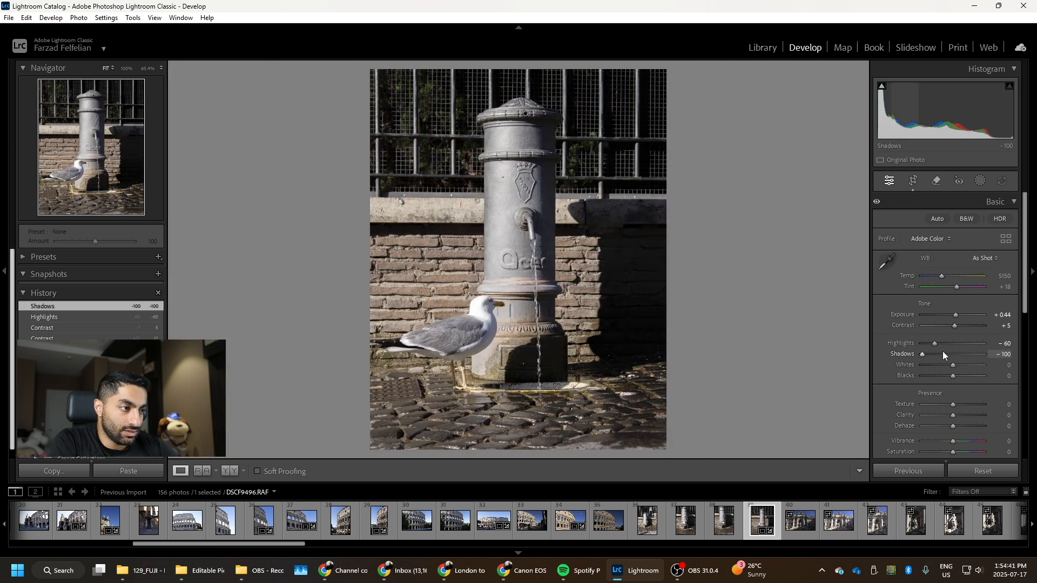
pyautogui.moveTo(925, 355); pyautogui.dragTo(988, 358)
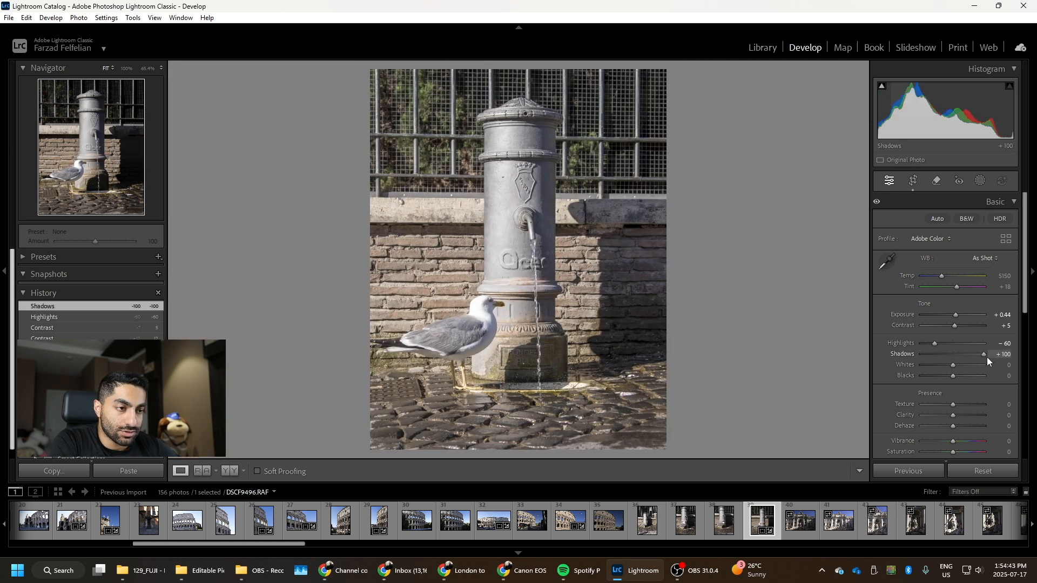
pyautogui.moveTo(961, 355); pyautogui.dragTo(946, 356)
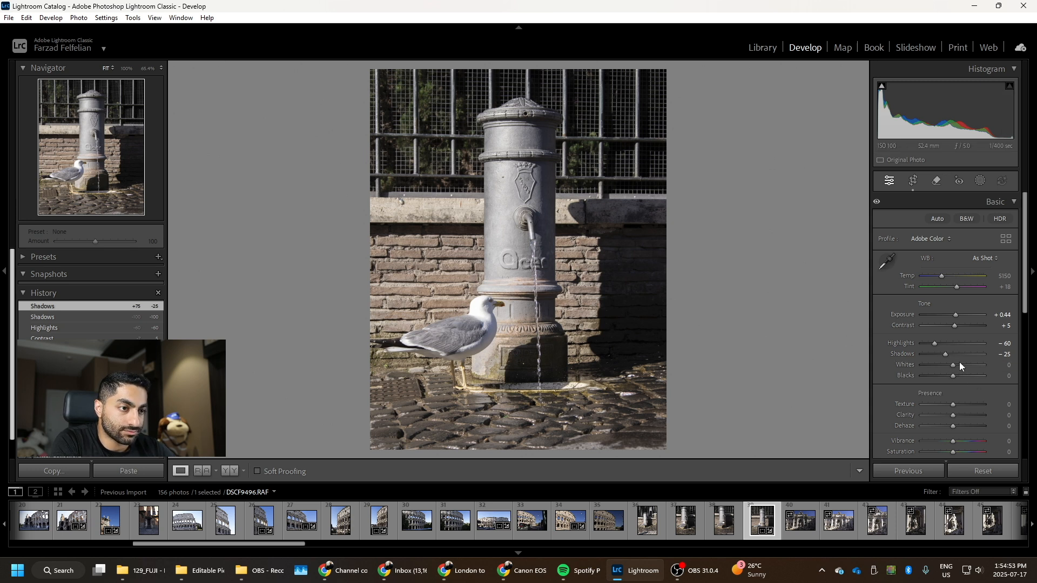
pyautogui.moveTo(960, 363)
pyautogui.mouseDown()
pyautogui.moveTo(952, 368)
pyautogui.moveTo(971, 368)
pyautogui.moveTo(947, 365)
pyautogui.mouseUp()
pyautogui.click(480, 303)
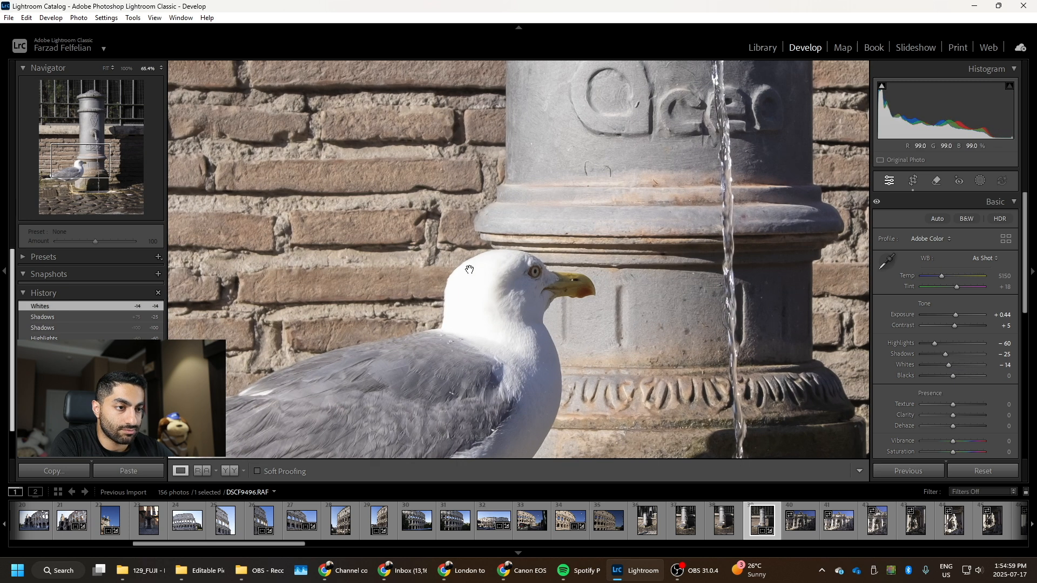
pyautogui.click(481, 296)
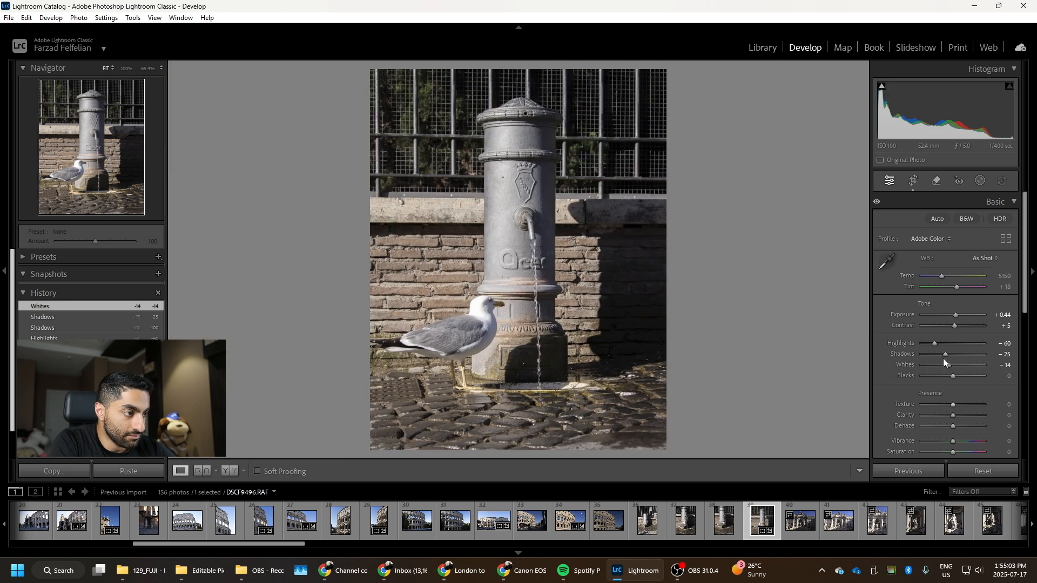
# - Increase DSCF9496's texture to +9 and clarity to +11
pyautogui.scroll(-2, 944, 362)
pyautogui.moveTo(955, 355); pyautogui.dragTo(958, 368)
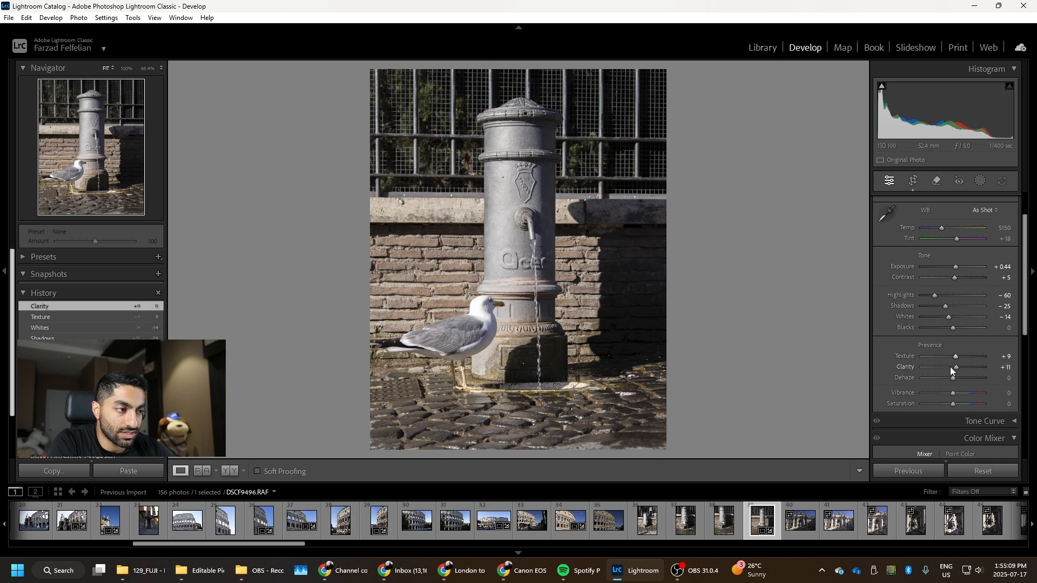
# - Examine the seagull's feathers, the brick wall, the fountain lettering and the water stream in DSCF9496 at high magnification
pyautogui.click(437, 348)
pyautogui.moveTo(436, 389); pyautogui.dragTo(477, 361)
pyautogui.scroll(5, 477, 361)
pyautogui.scroll(-10, 477, 362)
pyautogui.scroll(7, 477, 362)
pyautogui.scroll(-8, 477, 362)
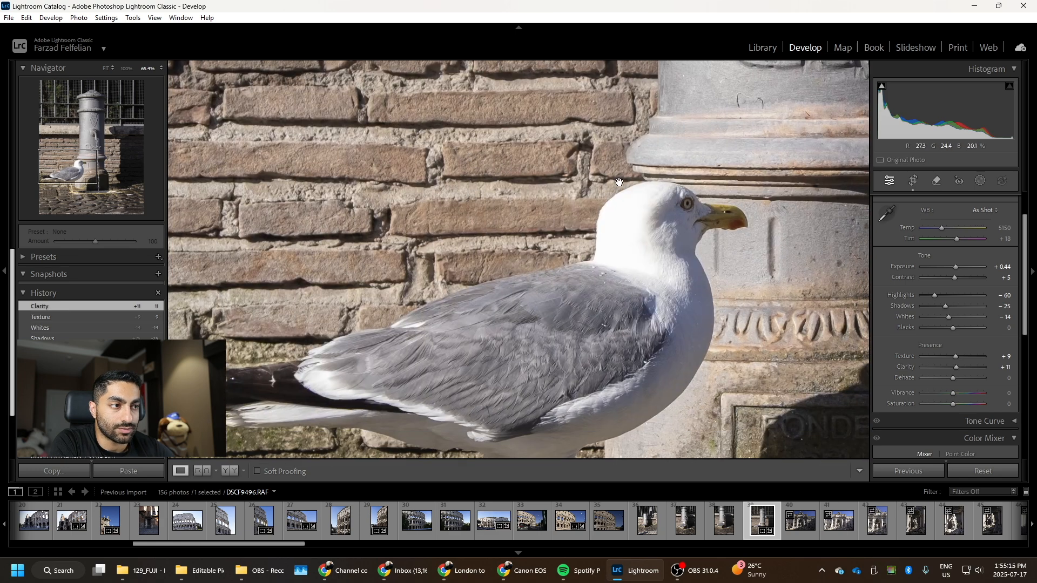
pyautogui.moveTo(616, 181); pyautogui.dragTo(316, 332)
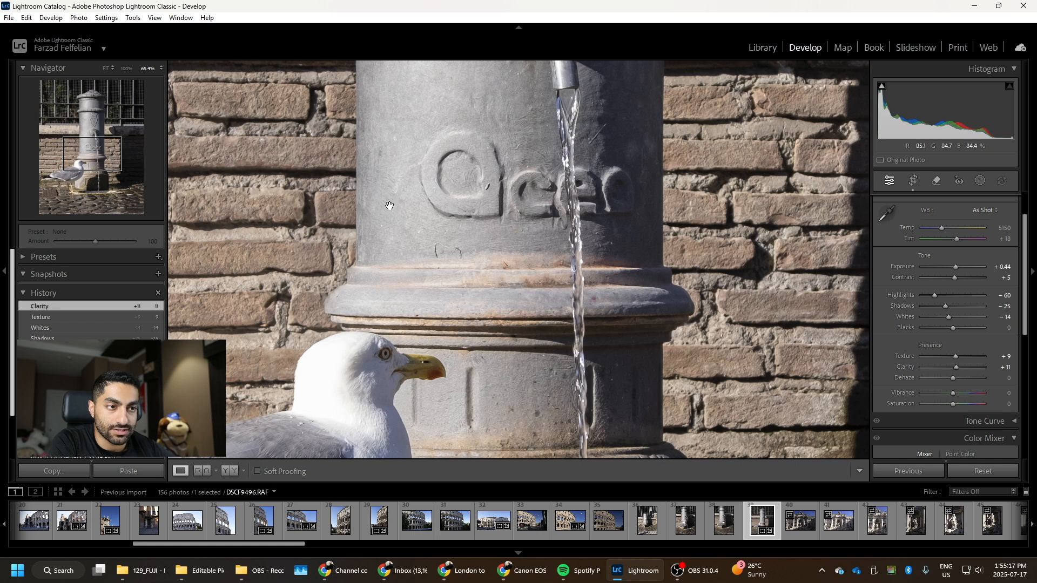
pyautogui.click(514, 395)
pyautogui.click(528, 358)
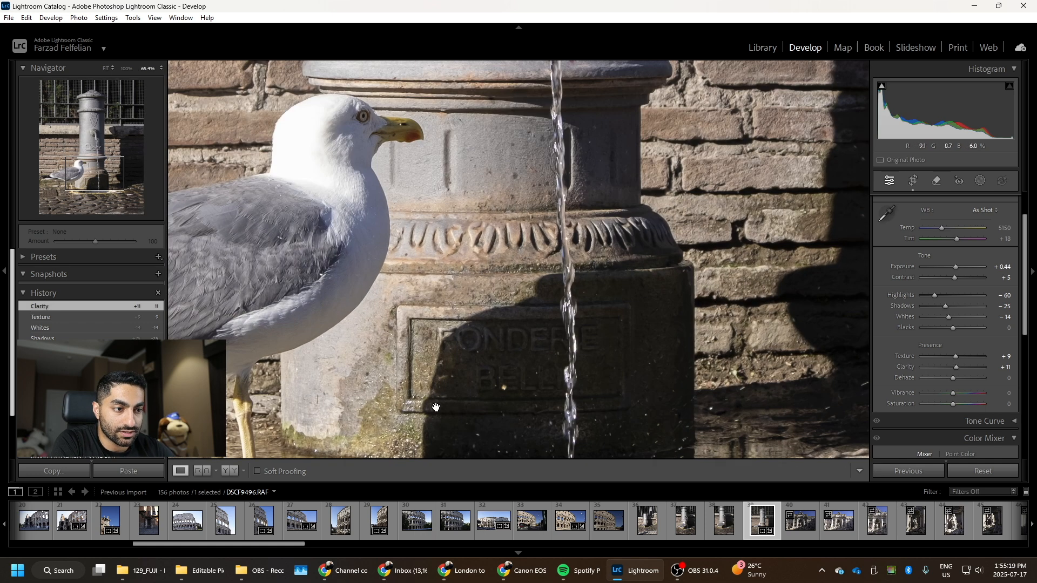
pyautogui.click(411, 349)
# - Set DSCF9496's saturation to orange +31, yellow -15 and blue -100, leaving red at 0
pyautogui.scroll(-3, 994, 393)
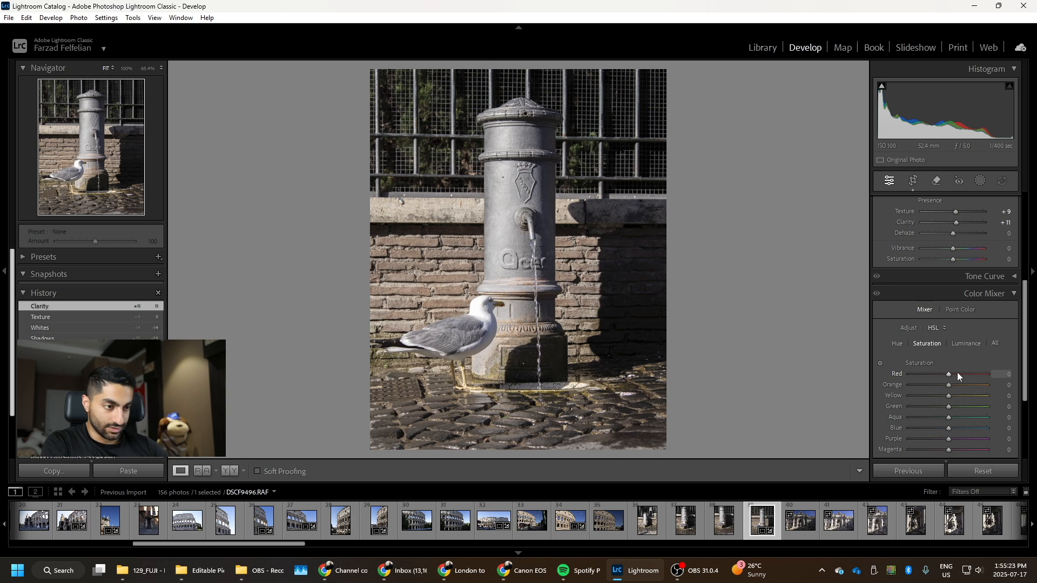
pyautogui.moveTo(945, 384)
pyautogui.mouseDown()
pyautogui.moveTo(940, 400)
pyautogui.moveTo(961, 385)
pyautogui.mouseUp()
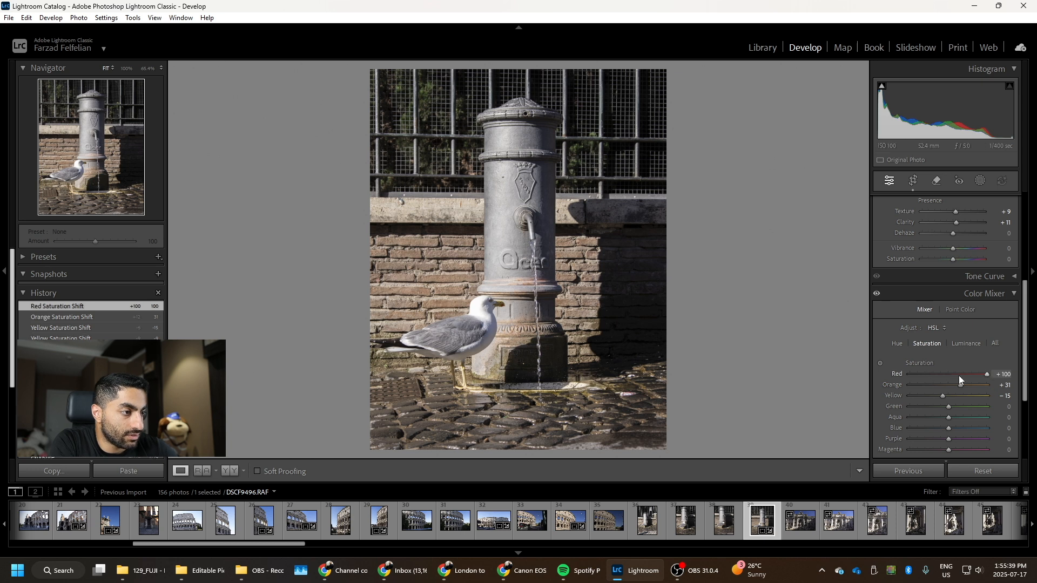
pyautogui.doubleClick(960, 375)
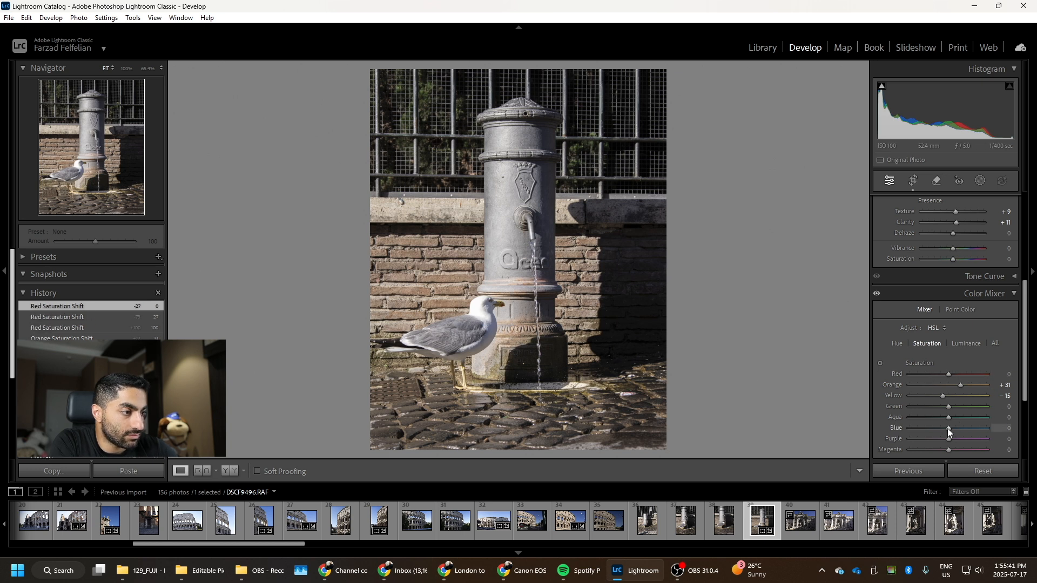
pyautogui.moveTo(943, 430); pyautogui.dragTo(856, 434)
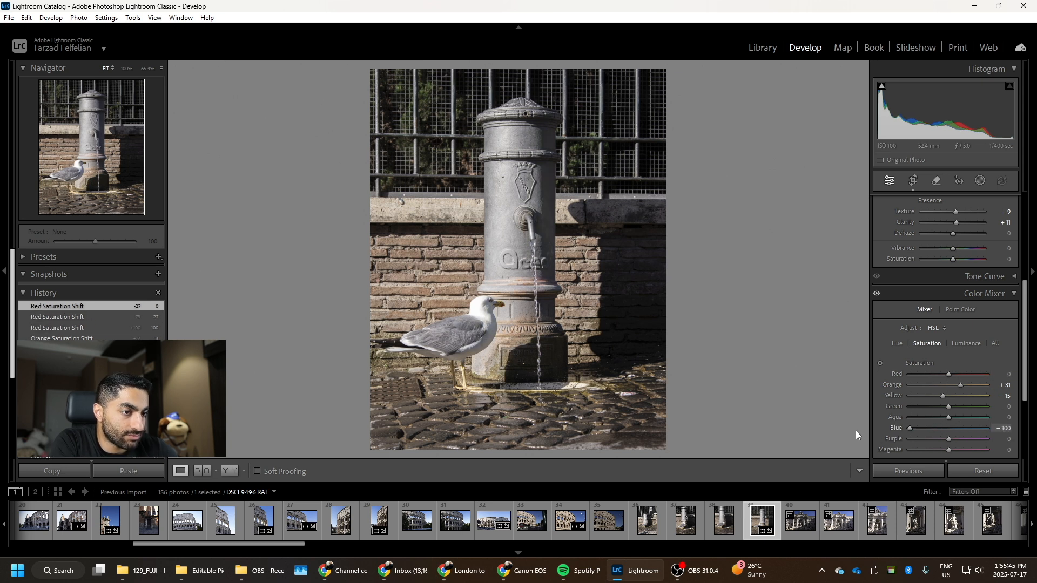
pyautogui.moveTo(986, 425); pyautogui.dragTo(867, 425)
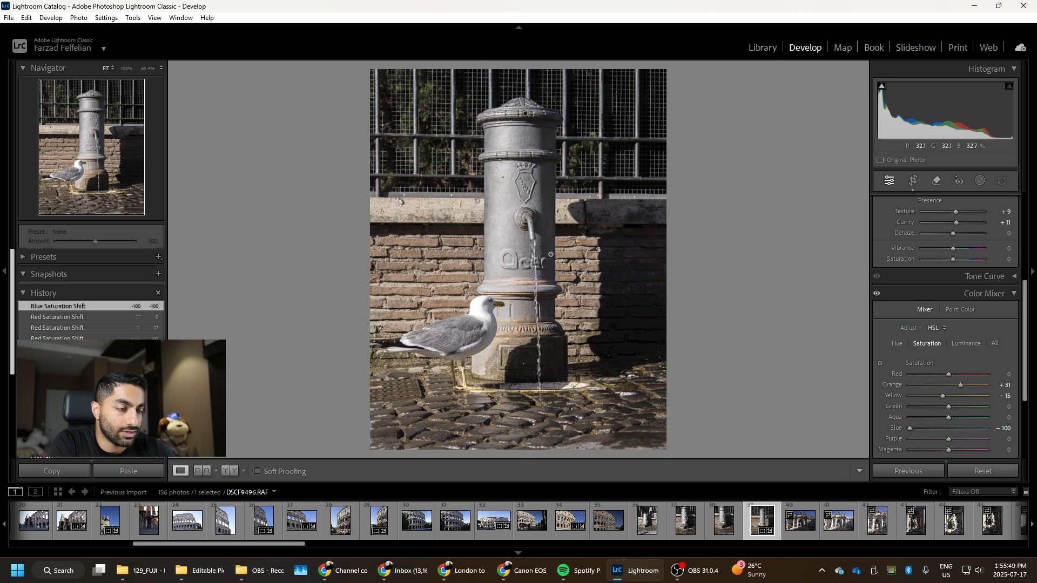
# - Look through the Trevi Fountain photos and return to the brighter facade shot, DSCF9501
pyautogui.click(798, 531)
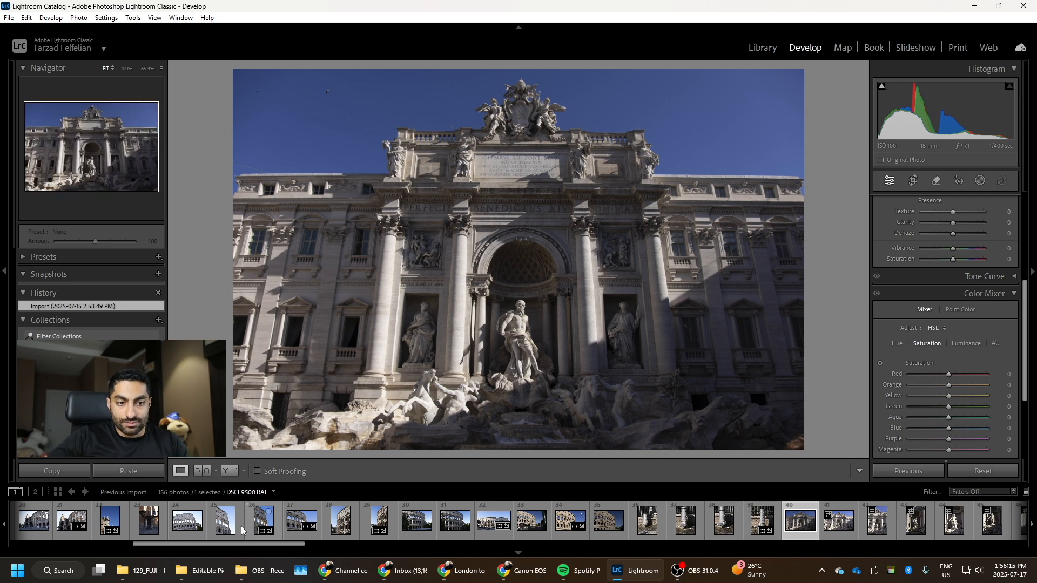
pyautogui.click(832, 527)
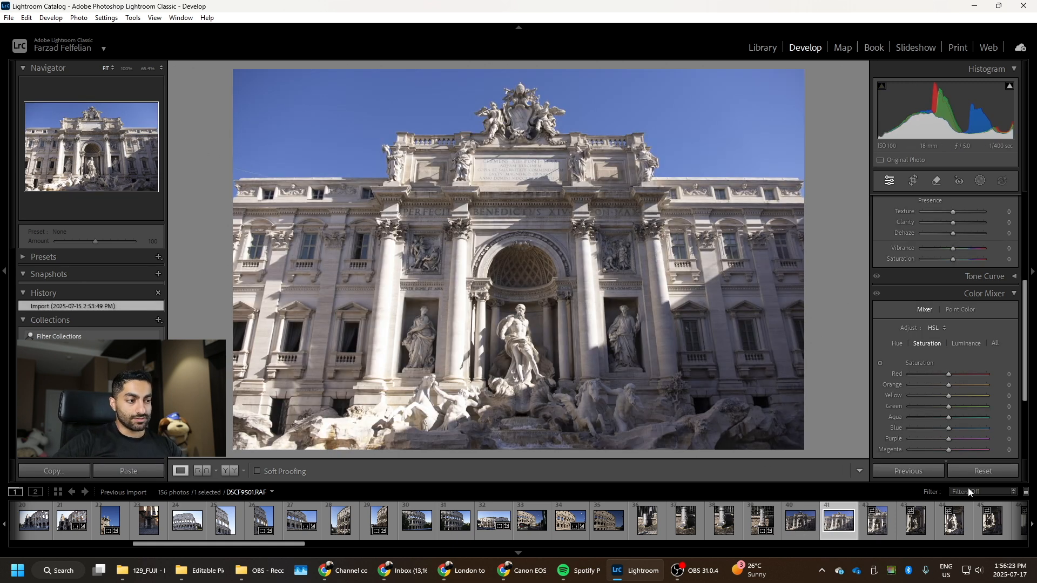
pyautogui.click(955, 521)
pyautogui.click(834, 523)
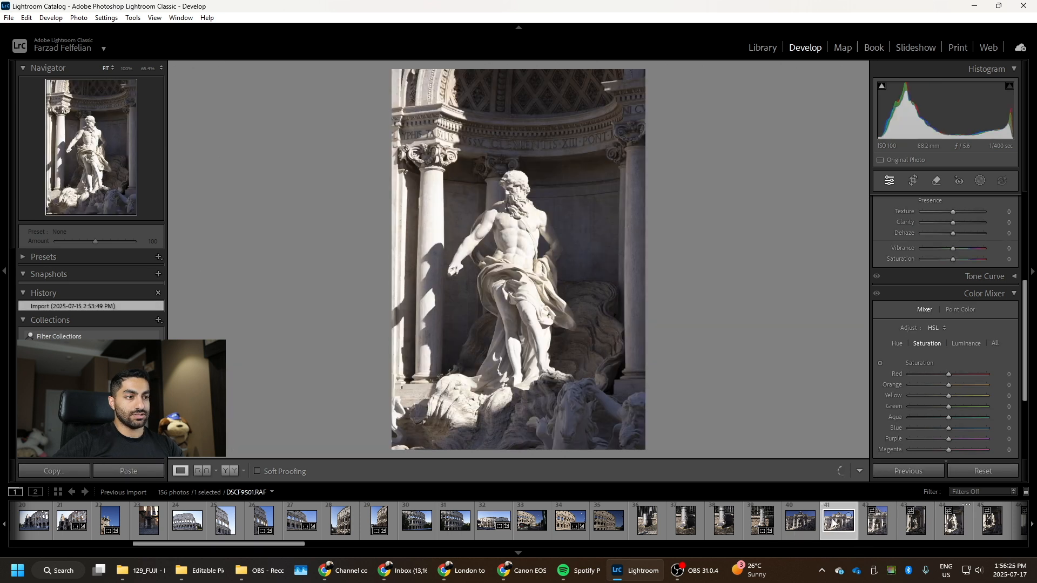